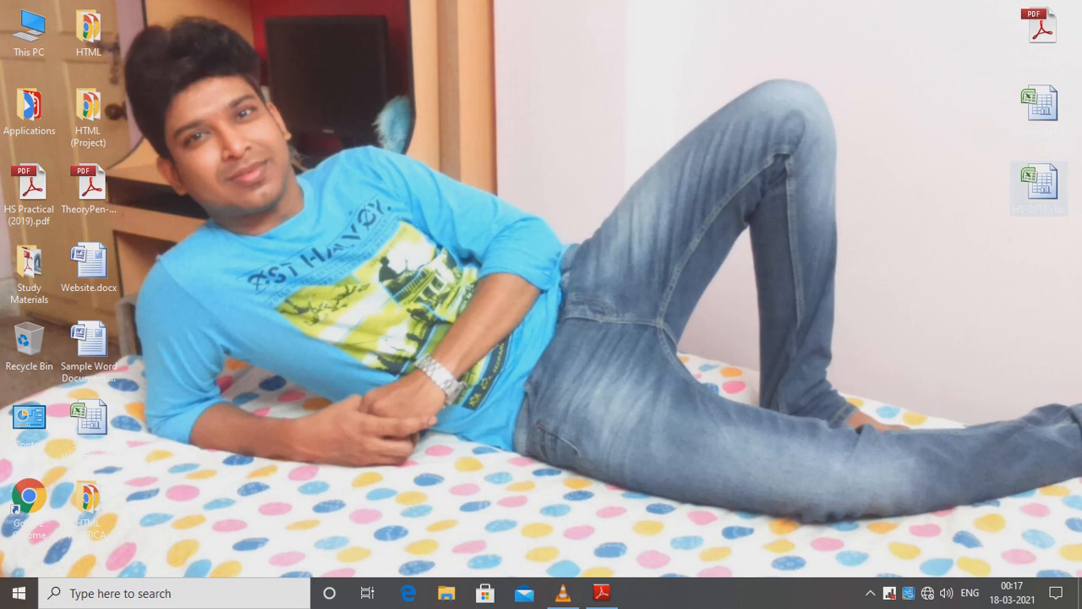
- Open the HS-2017 workbook and bring up the 2017 Mobile Phone Details question in the HS Practical (2015) PDF in Adobe Reader
{"action": "double_click", "coordinate": [1040, 181]}
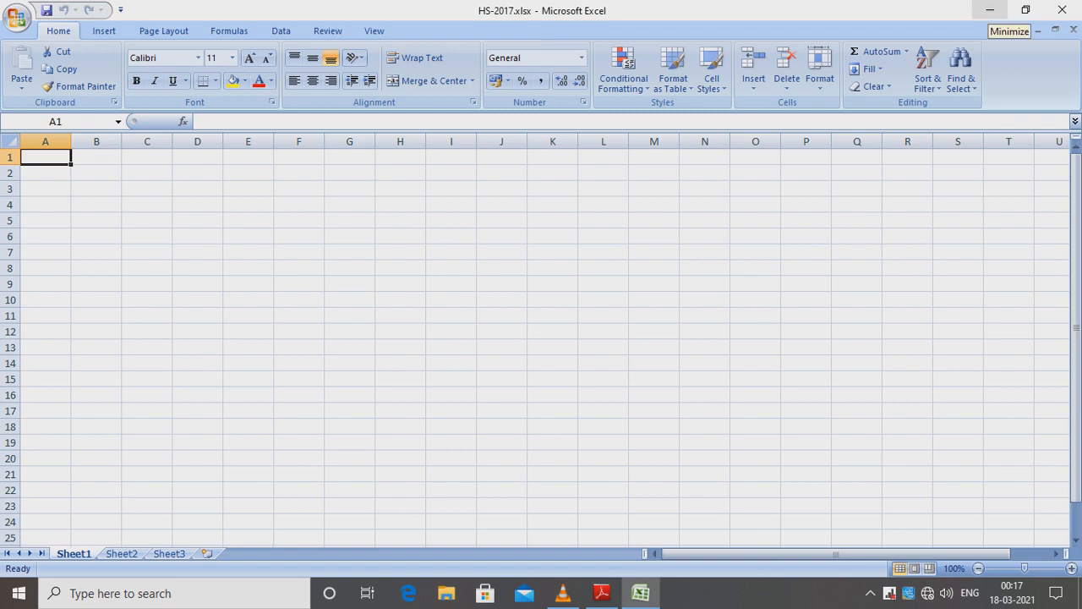
{"action": "left_click", "coordinate": [990, 10]}
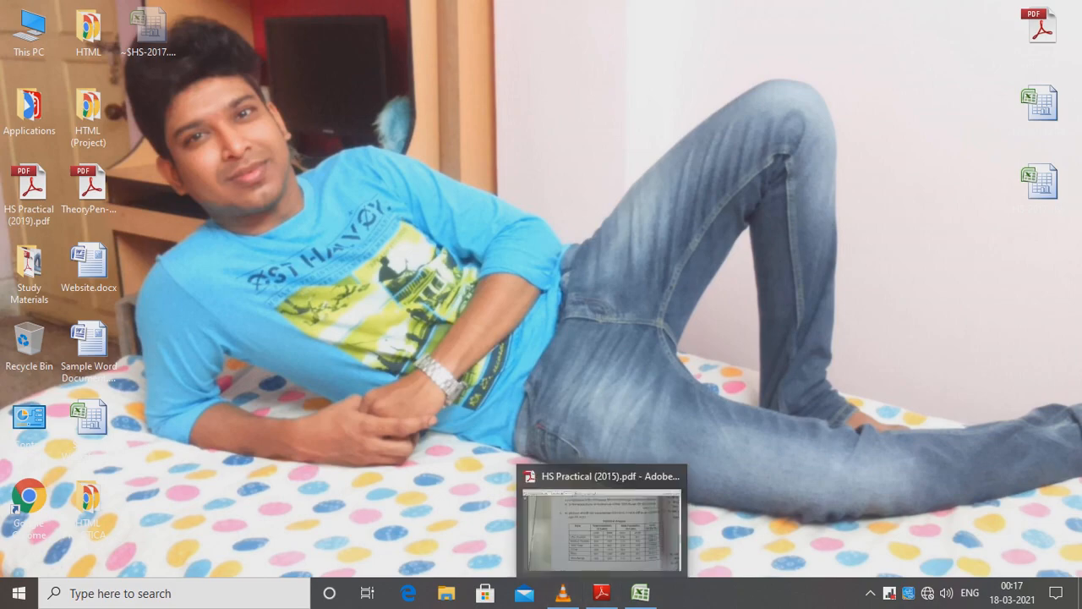
{"action": "left_click", "coordinate": [601, 592]}
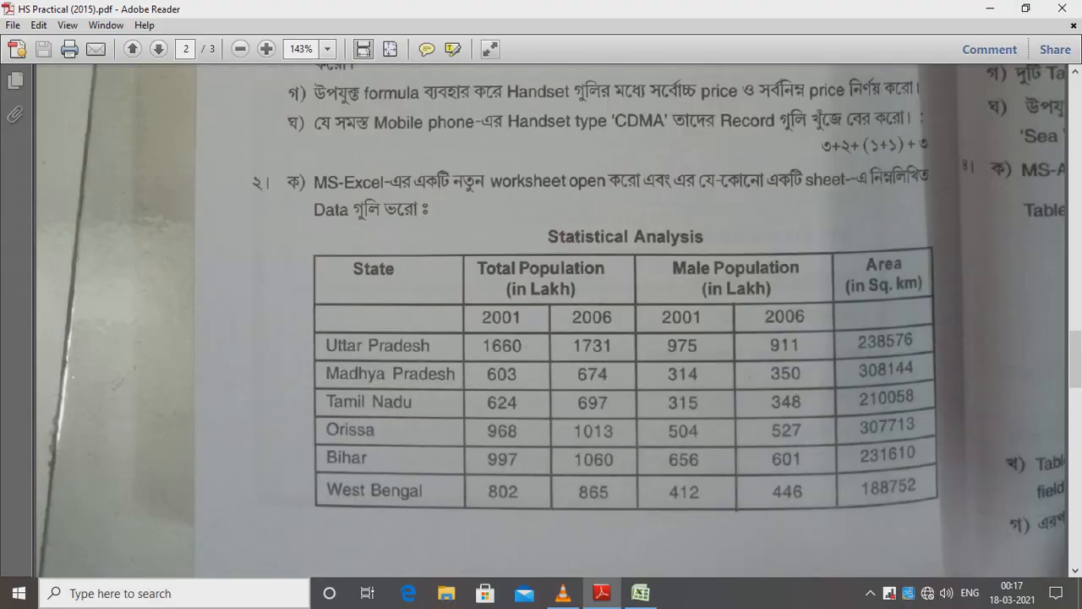
{"action": "scroll", "coordinate": [542, 321], "scroll_direction": "up", "scroll_amount": 10}
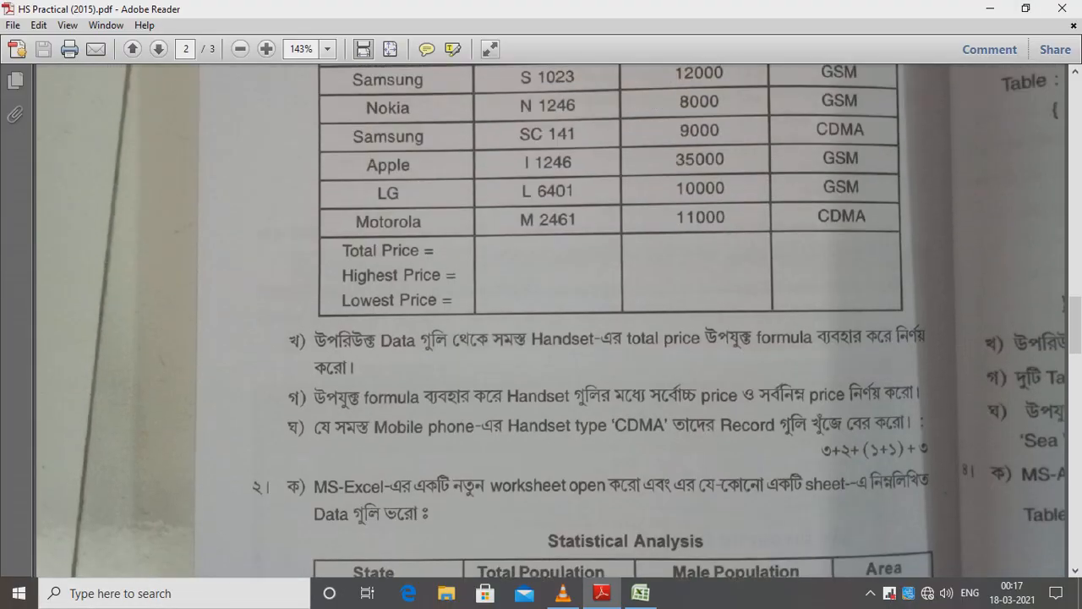
{"action": "scroll", "coordinate": [541, 321], "scroll_direction": "up", "scroll_amount": 3}
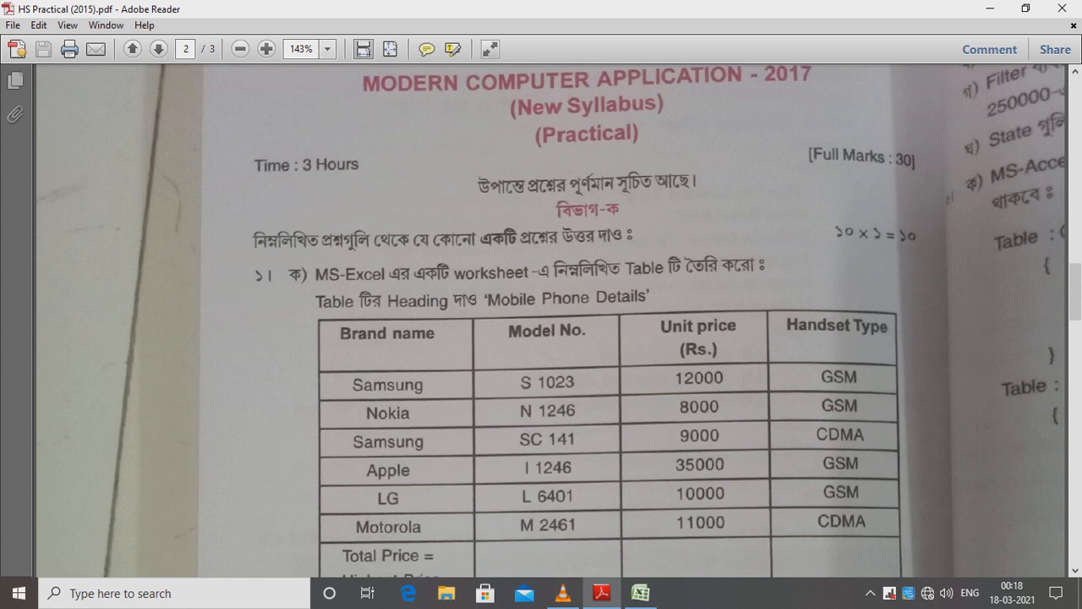
{"action": "scroll", "coordinate": [560, 321], "scroll_direction": "down", "scroll_amount": 1}
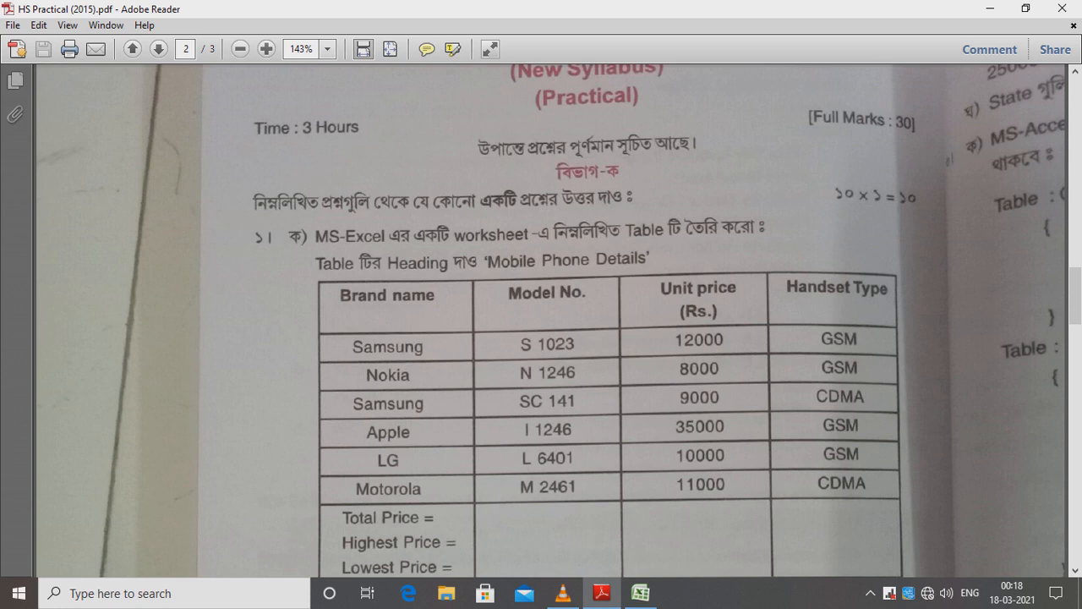
- Switch to the HS-2017 workbook in Excel and merge and center cells A1 to D1, checking the table layout in the PDF
{"action": "left_click", "coordinate": [641, 592]}
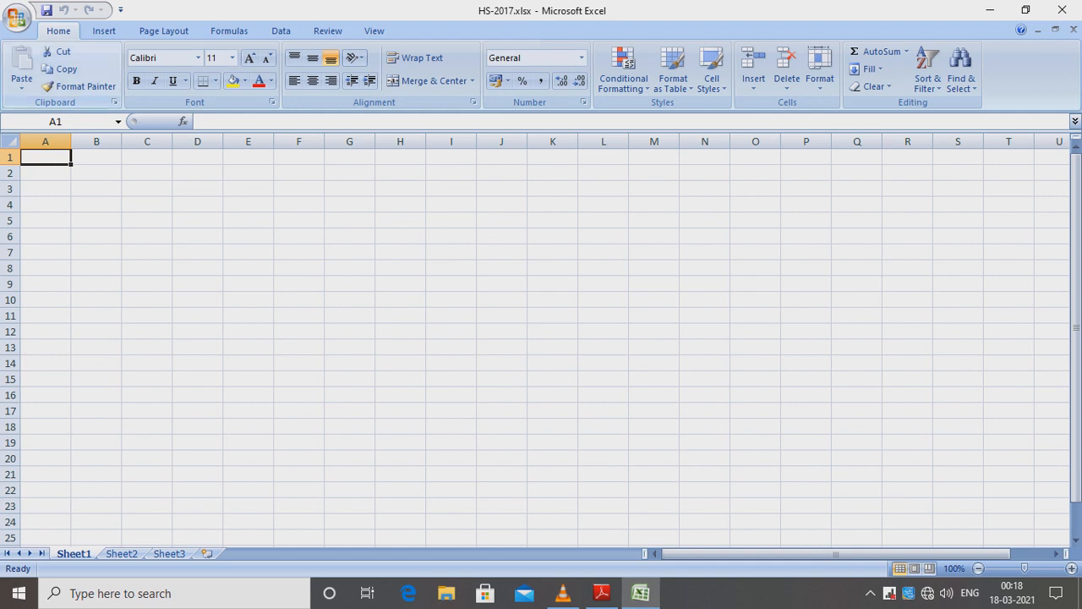
{"action": "key", "text": "shift+Right"}
{"action": "key", "text": "shift+Right"}
{"action": "key", "text": "shift+Right"}
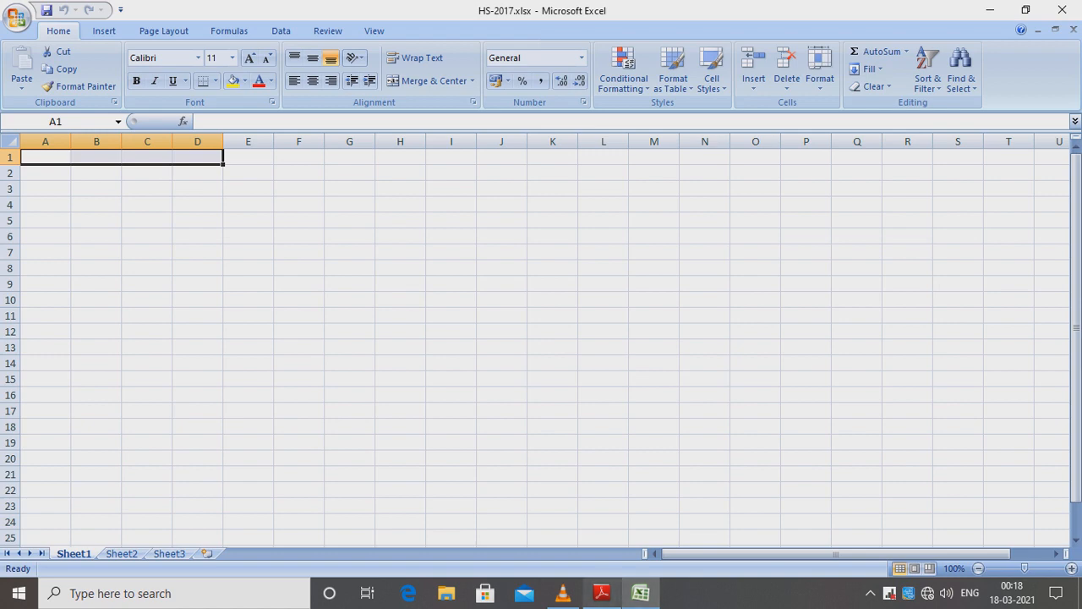
{"action": "left_click", "coordinate": [602, 593]}
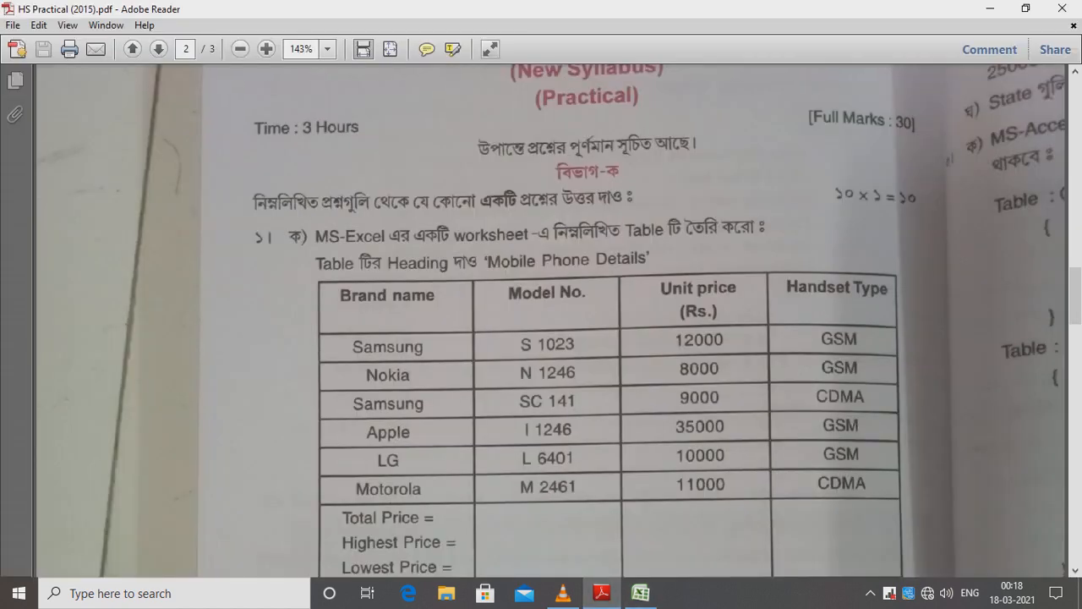
{"action": "left_click", "coordinate": [641, 592]}
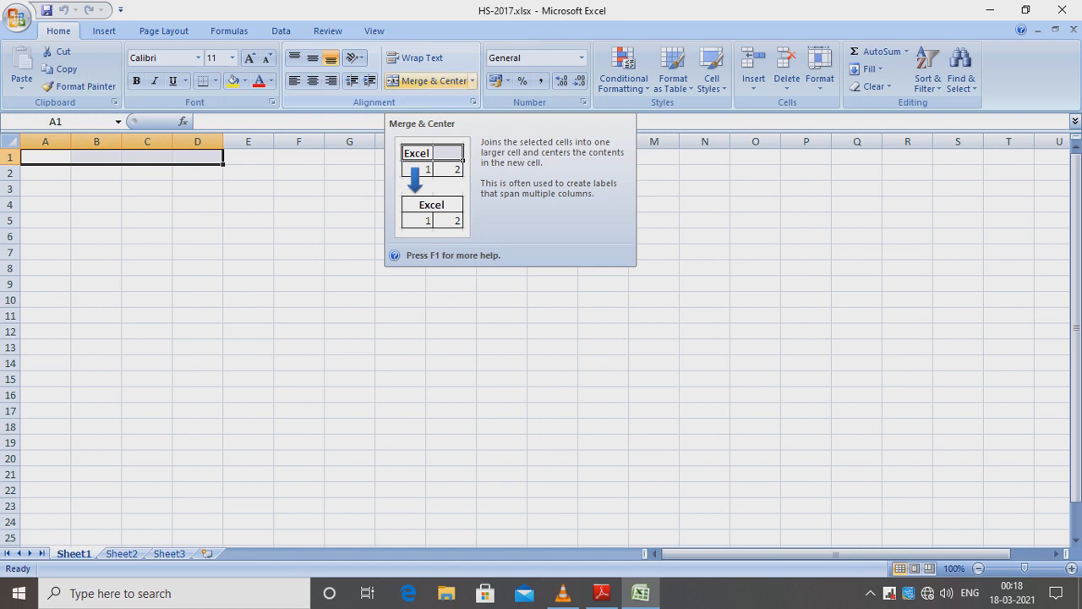
{"action": "left_click", "coordinate": [431, 80]}
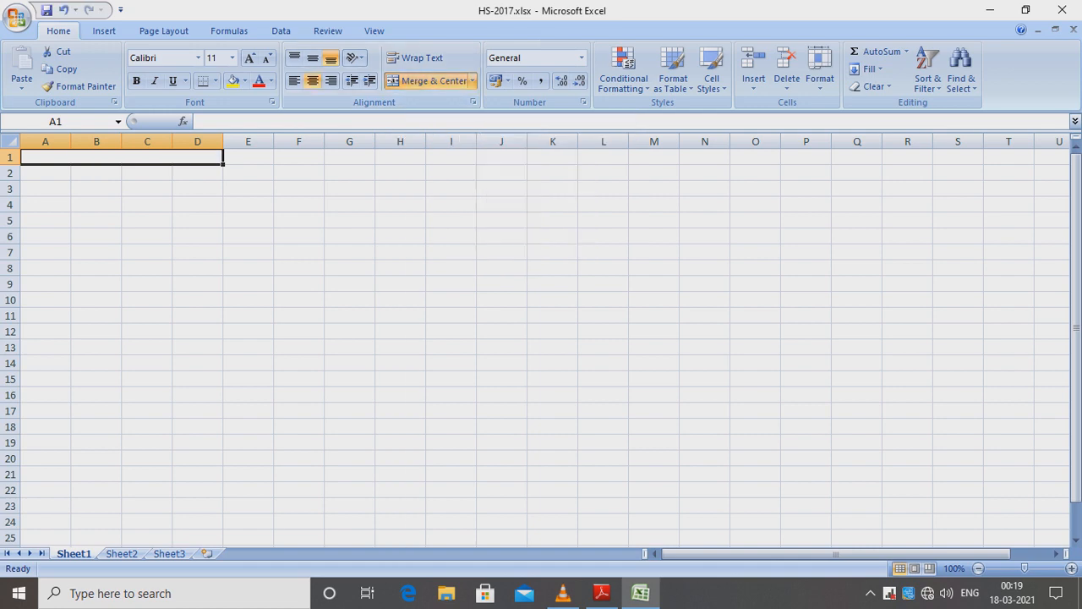
- Enter the heading Mobile Phone Details in the merged cell of row 1
{"action": "type", "text": "Mobile"}
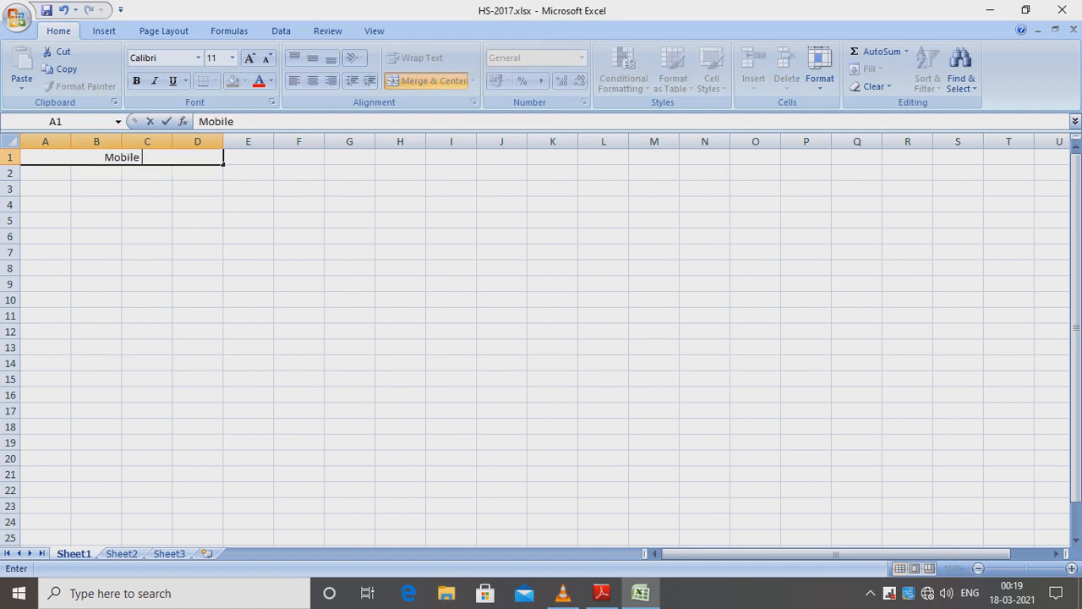
{"action": "type", "text": " Phone Details"}
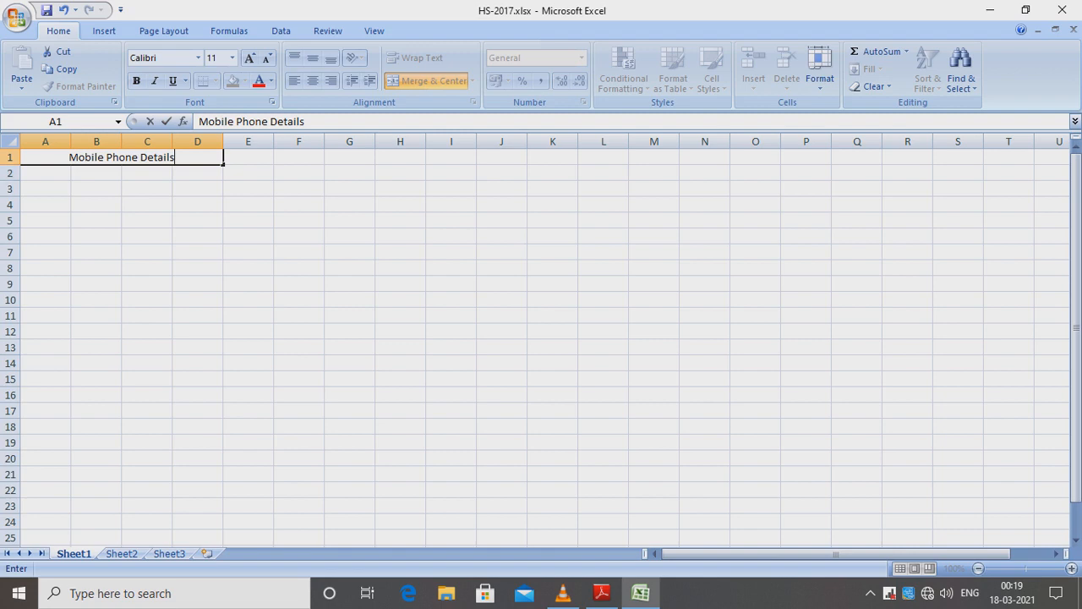
{"action": "left_click", "coordinate": [147, 252]}
- Check the table's columns in the PDF question and enter Brand name as the column header in A2
{"action": "left_click", "coordinate": [46, 173]}
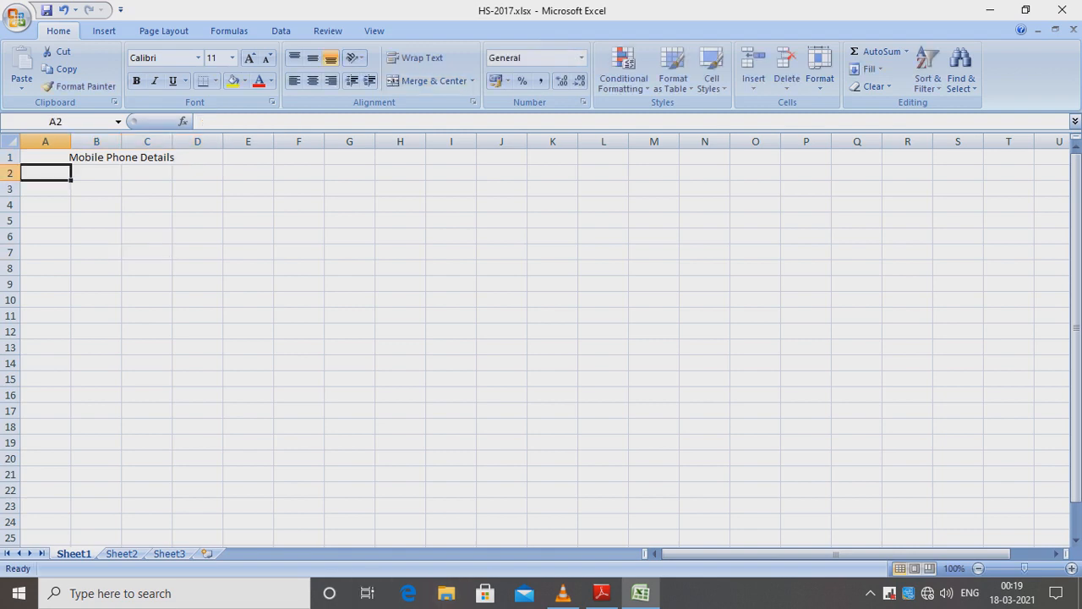
{"action": "left_click", "coordinate": [602, 593]}
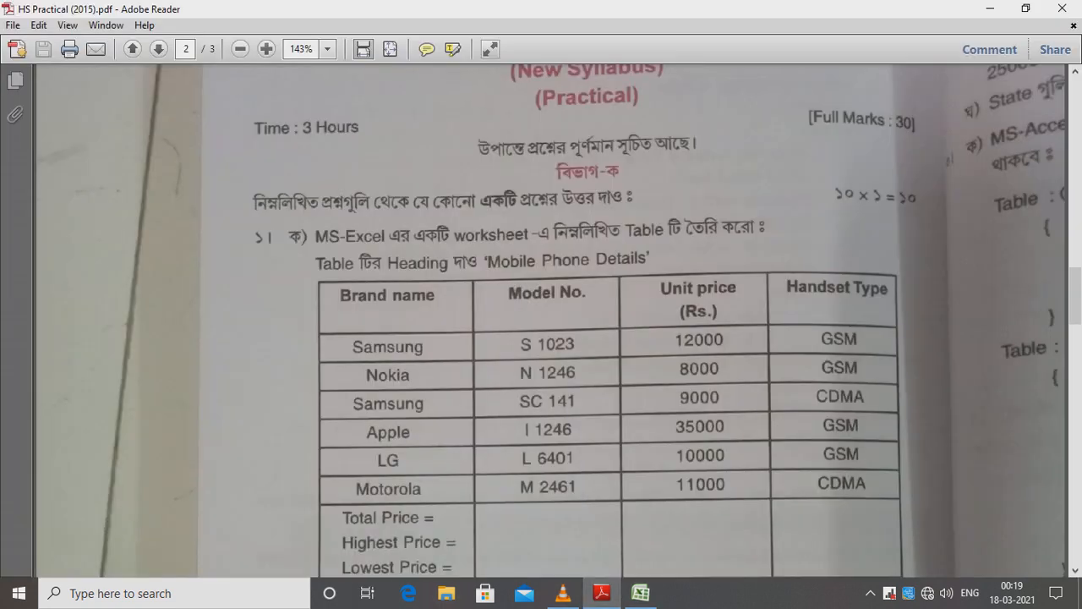
{"action": "scroll", "coordinate": [566, 322], "scroll_direction": "down", "scroll_amount": 1}
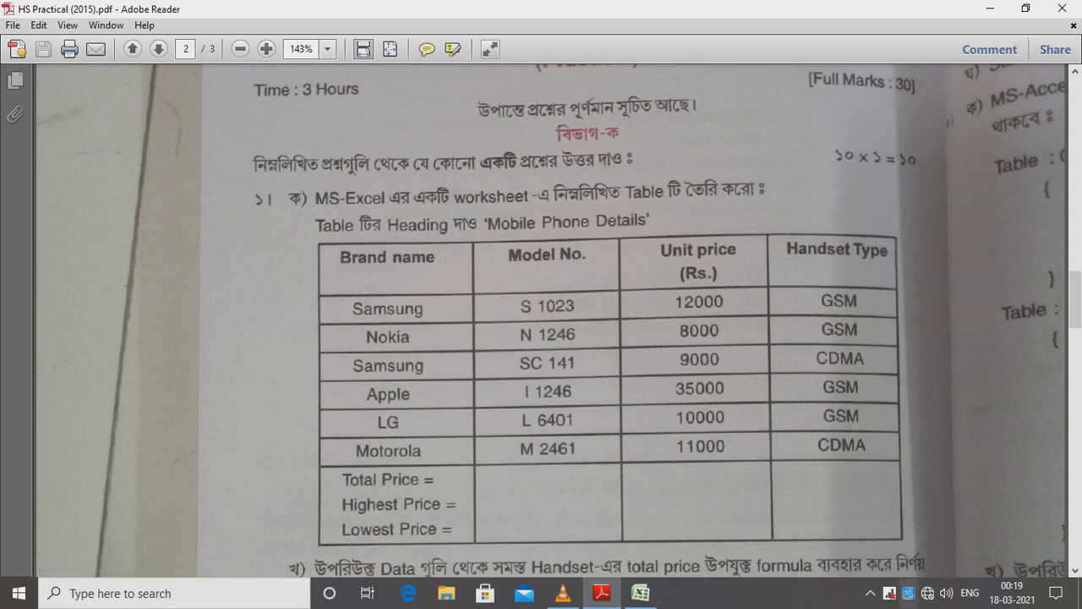
{"action": "left_click", "coordinate": [640, 592]}
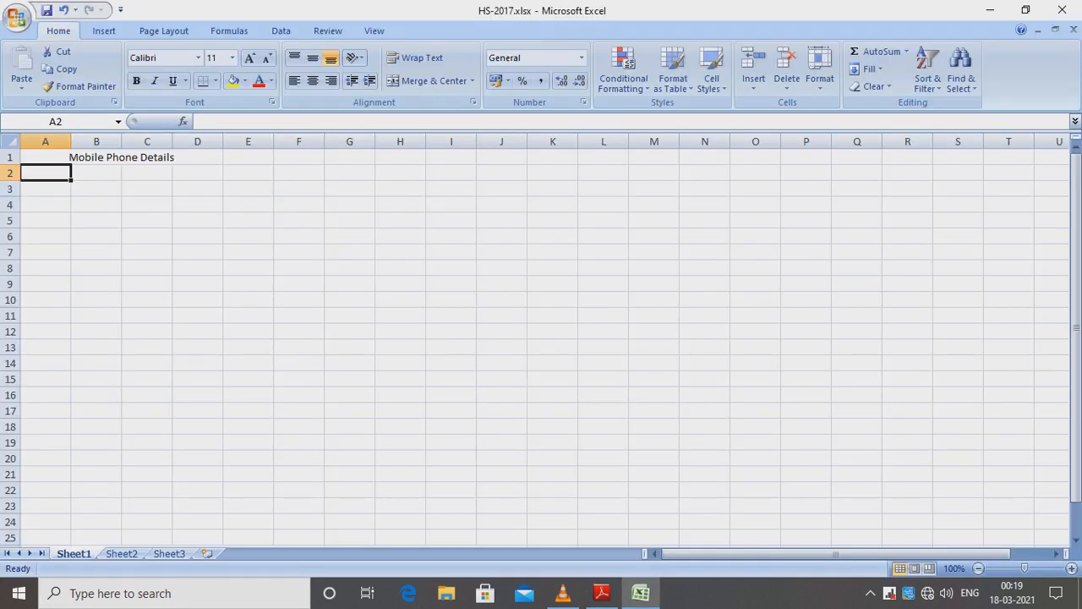
{"action": "type", "text": "B"}
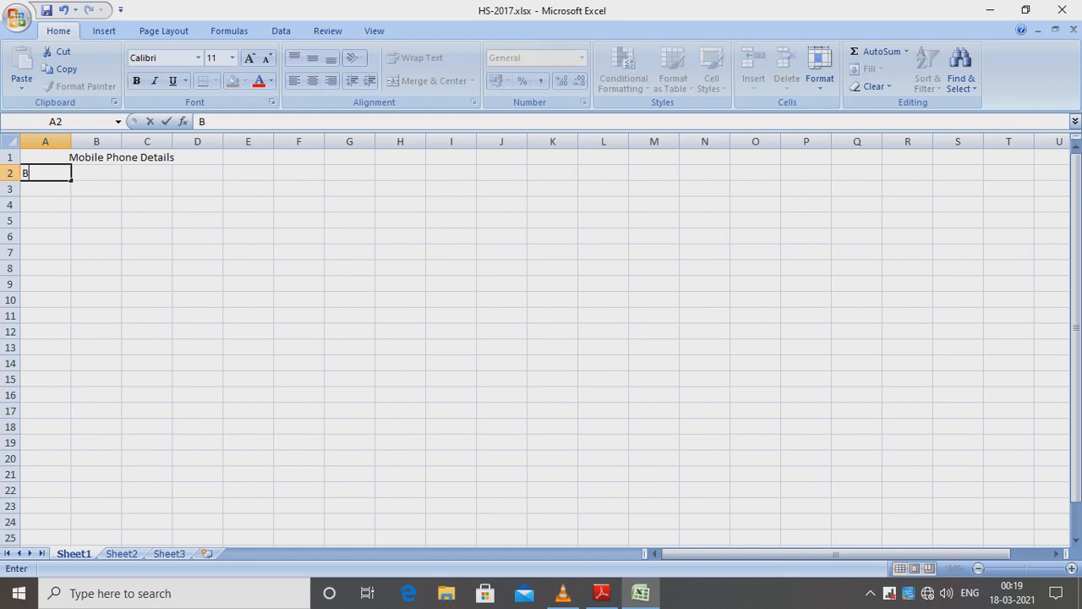
{"action": "type", "text": "rand name"}
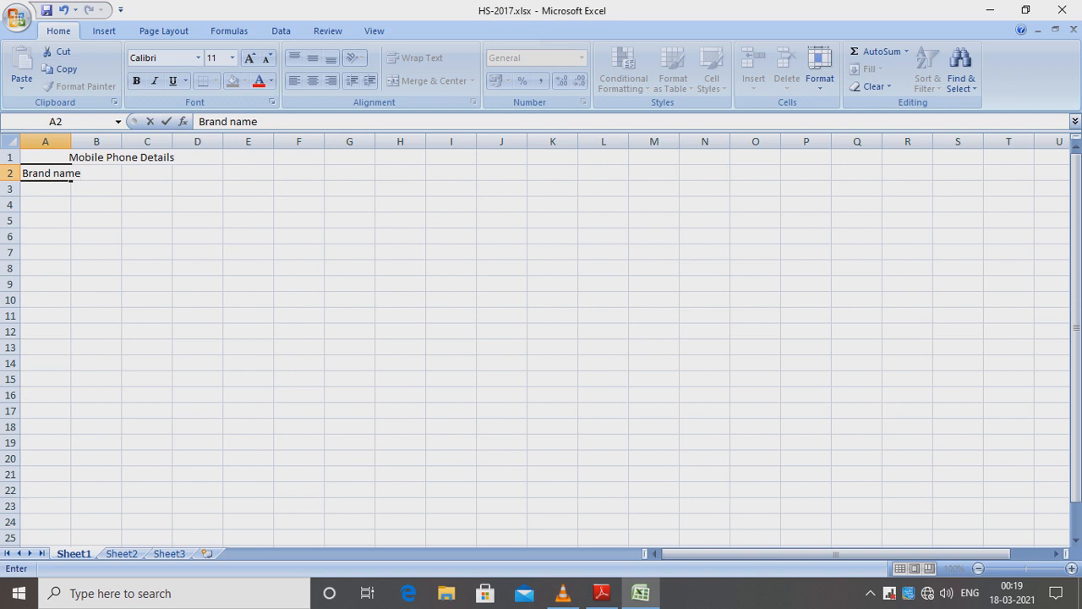
{"action": "key", "text": "Tab"}
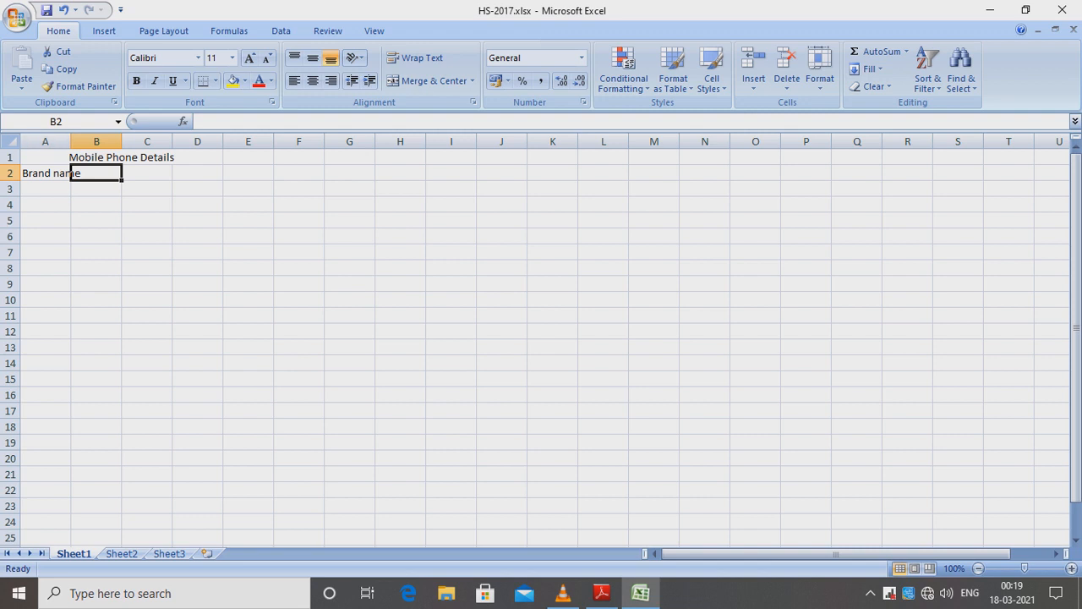
- Widen columns A to D to make room for the table's header texts
{"action": "left_click_drag", "start_coordinate": [71, 141], "coordinate": [93, 157]}
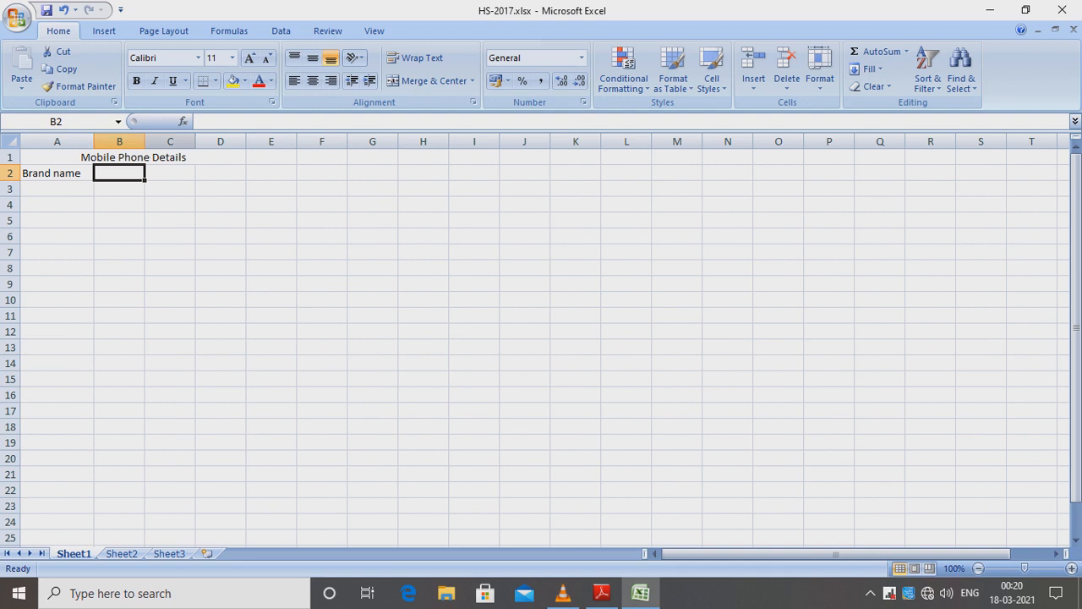
{"action": "left_click_drag", "start_coordinate": [144, 142], "coordinate": [370, 141]}
{"action": "left_click", "coordinate": [161, 157]}
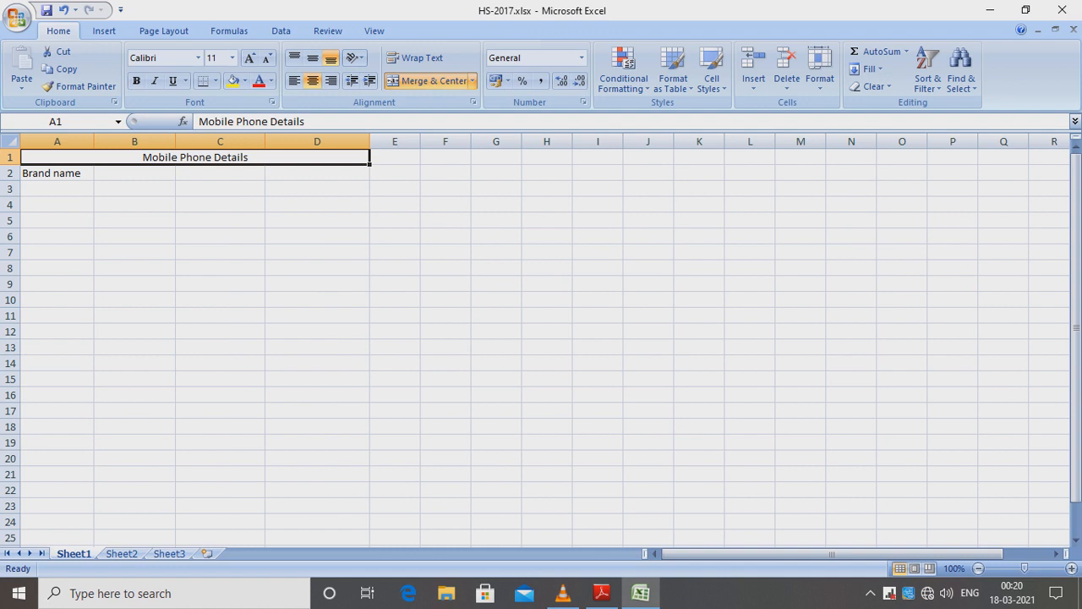
- Enter the column headers Model No. in B2 and Unit Price (Rs.) in C2
{"action": "left_click", "coordinate": [134, 173]}
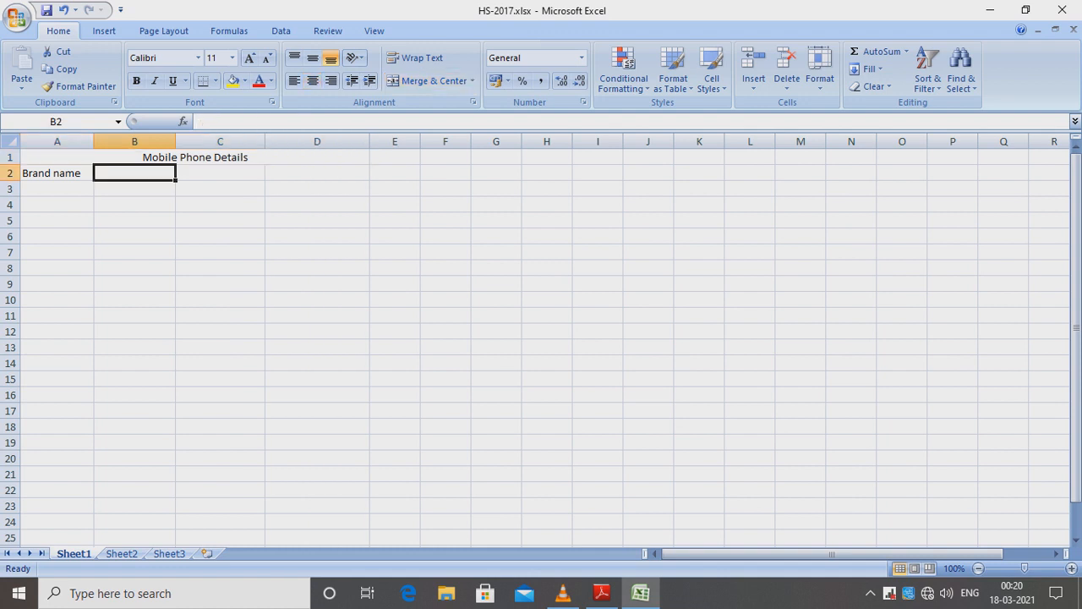
{"action": "type", "text": "Model N"}
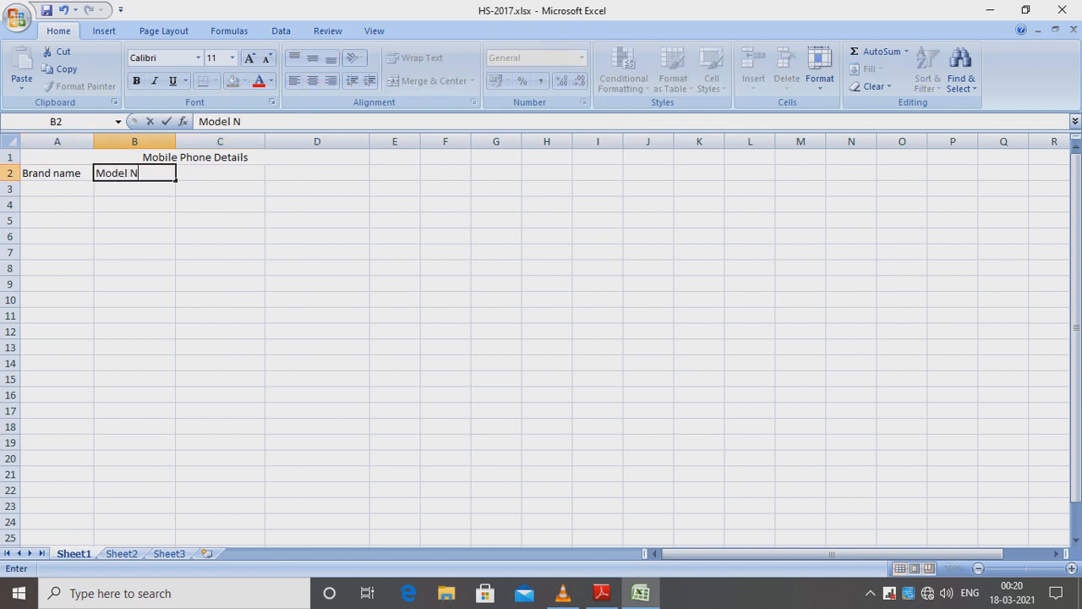
{"action": "type", "text": "o."}
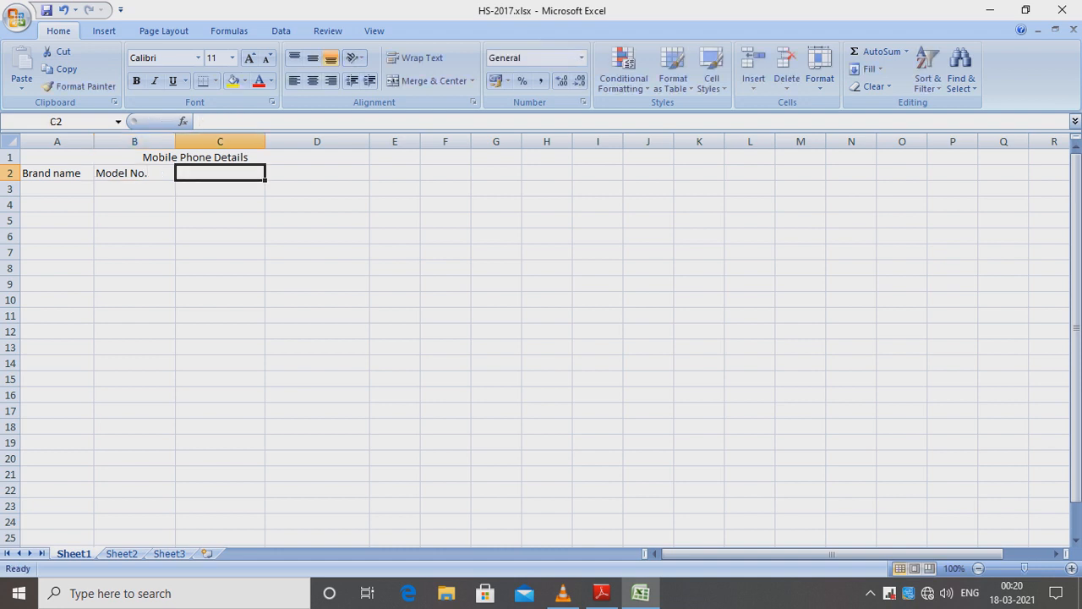
{"action": "type", "text": "Unit AP"}
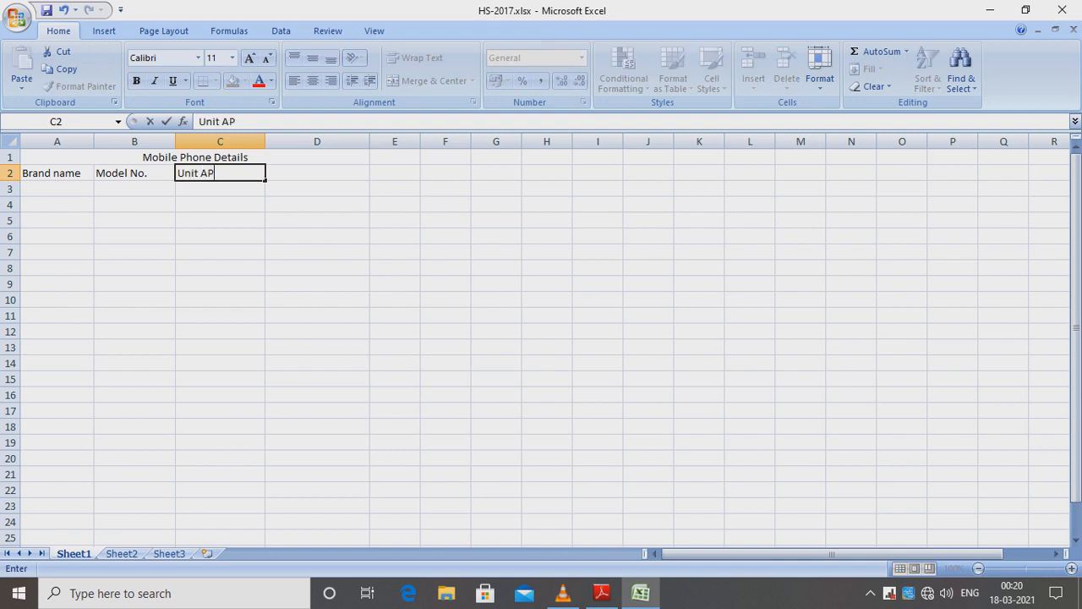
{"action": "key", "text": "BackSpace"}
{"action": "key", "text": "BackSpace"}
{"action": "type", "text": "Price ()"}
{"action": "key", "text": "Left"}
{"action": "type", "text": "Rs"}
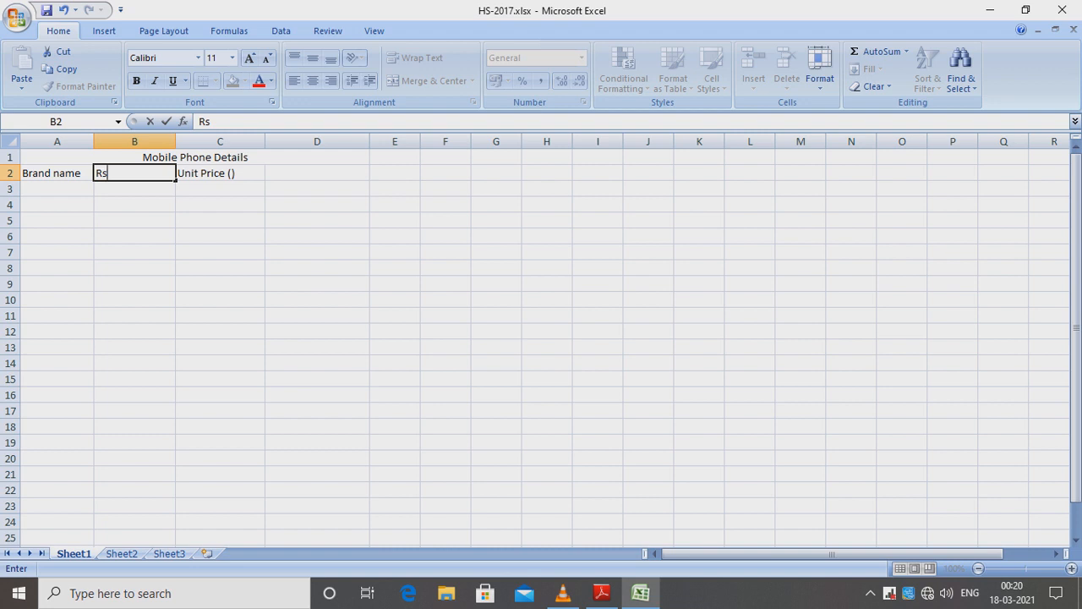
{"action": "key", "text": "Right"}
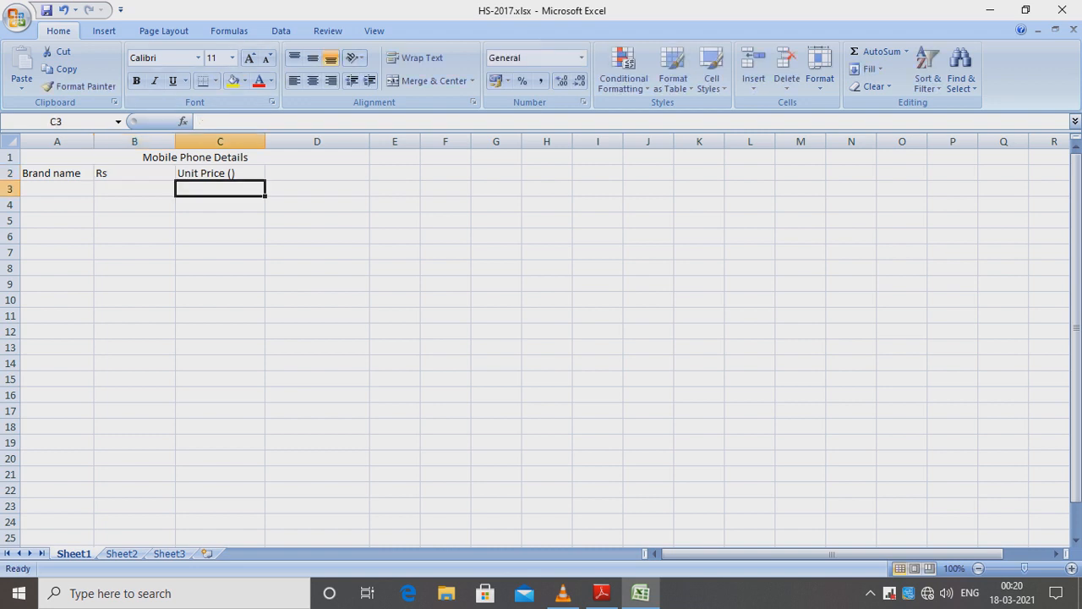
{"action": "key", "text": "F2"}
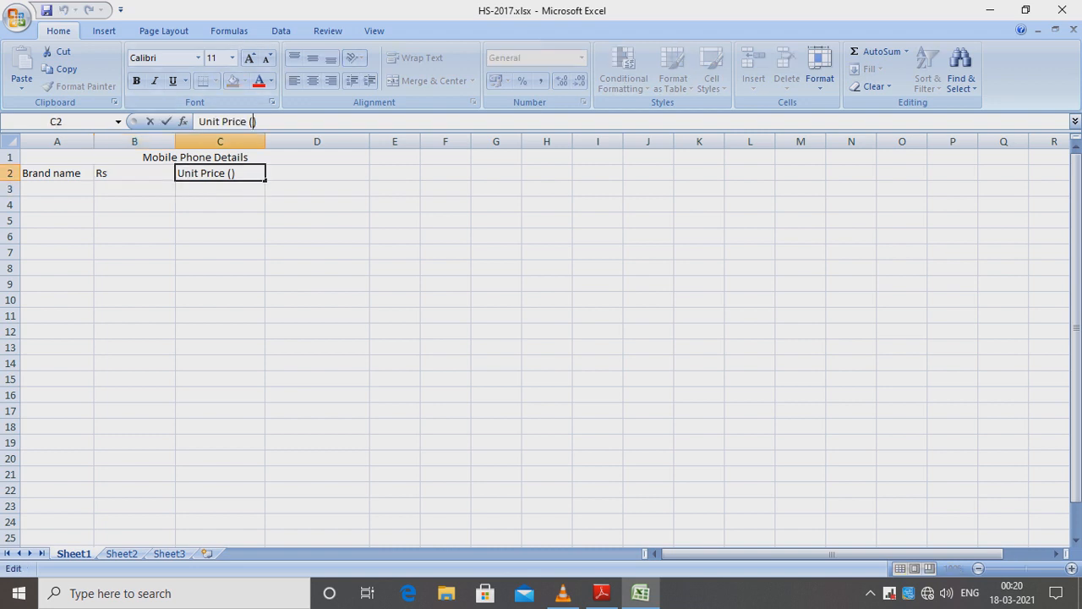
{"action": "type", "text": "Rs."}
- Replace the mistaken text Rs in B2 with Model No
{"action": "left_click", "coordinate": [134, 173]}
{"action": "key", "text": "F2"}
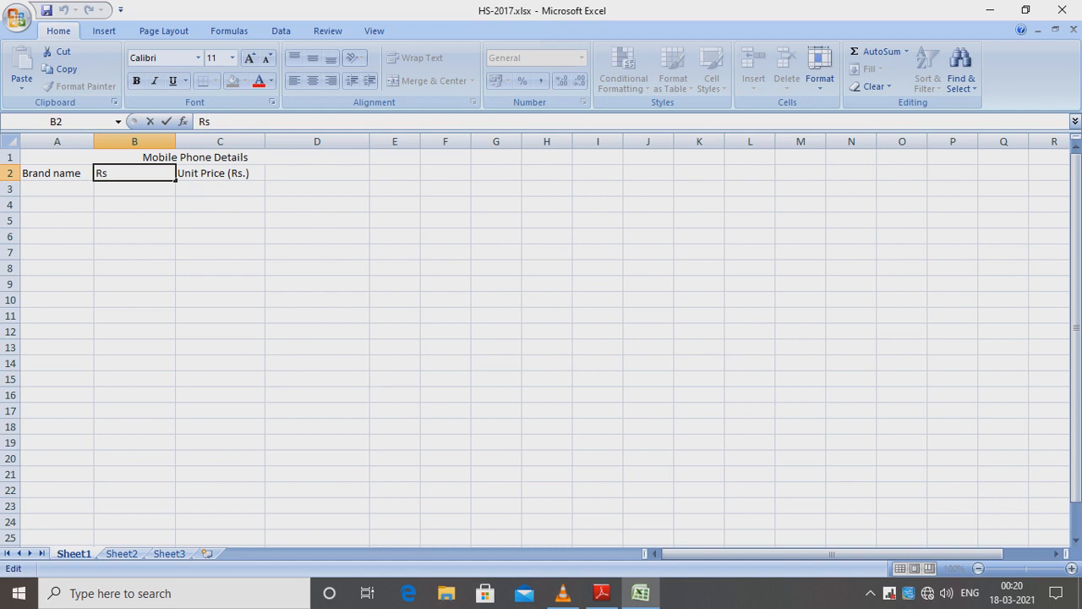
{"action": "key", "text": "BackSpace"}
{"action": "key", "text": "BackSpace"}
{"action": "type", "text": "Model No."}
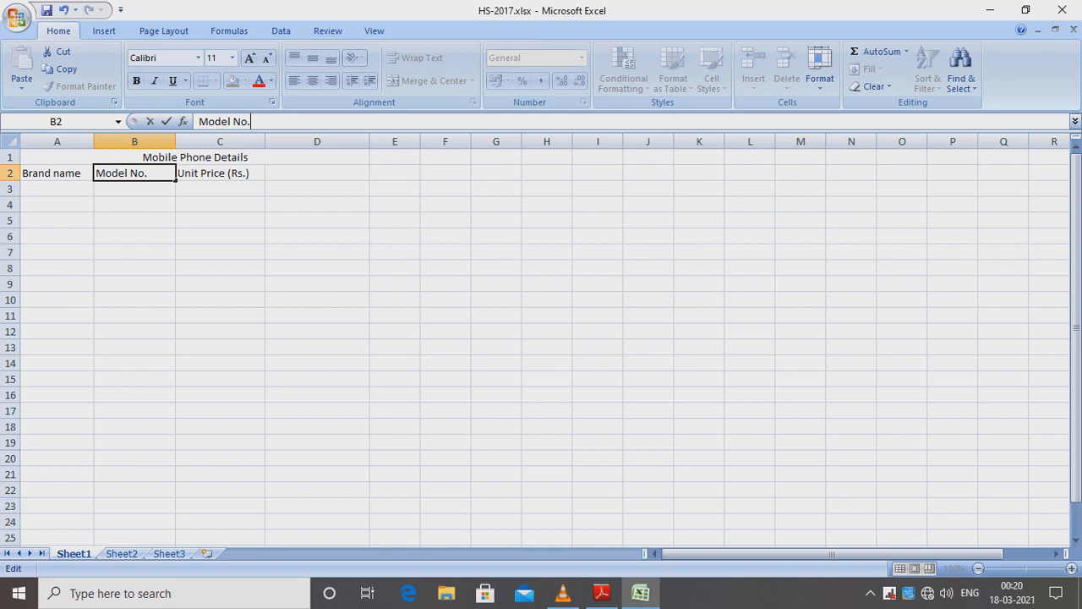
- Enter Handset Type as the column header in D2
{"action": "left_click", "coordinate": [317, 173]}
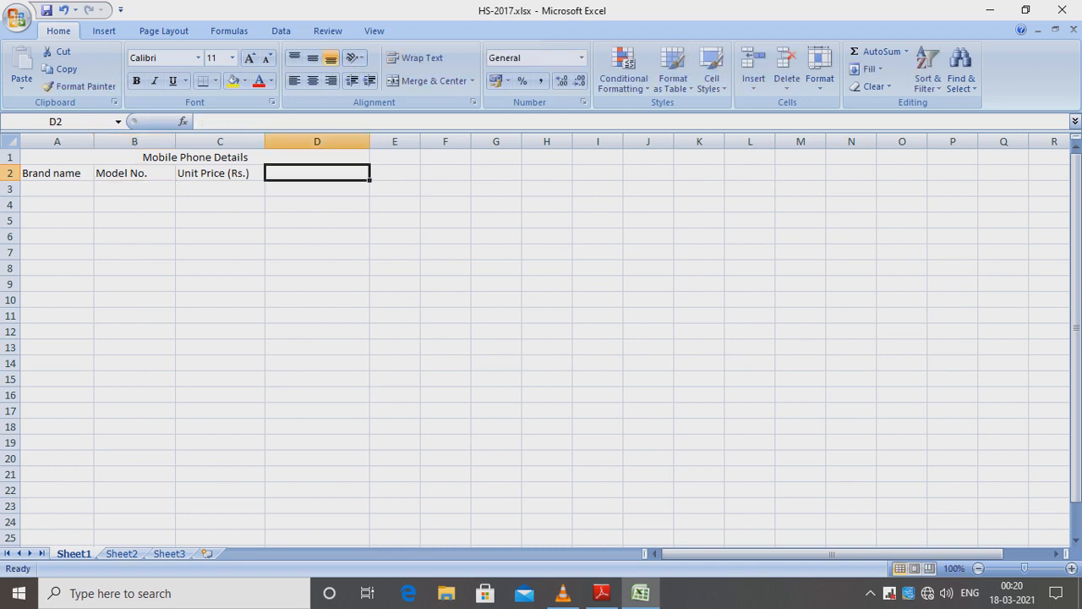
{"action": "type", "text": "Handset"}
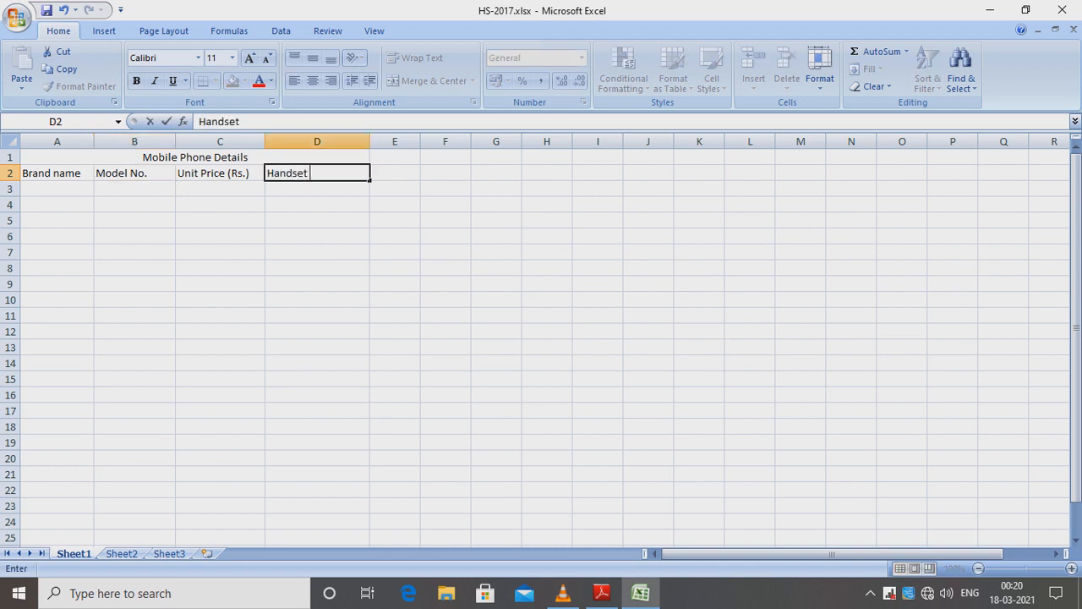
{"action": "type", "text": " Type"}
- Make the table title and the column headers in rows 1 and 2 bold
{"action": "key", "text": "Up"}
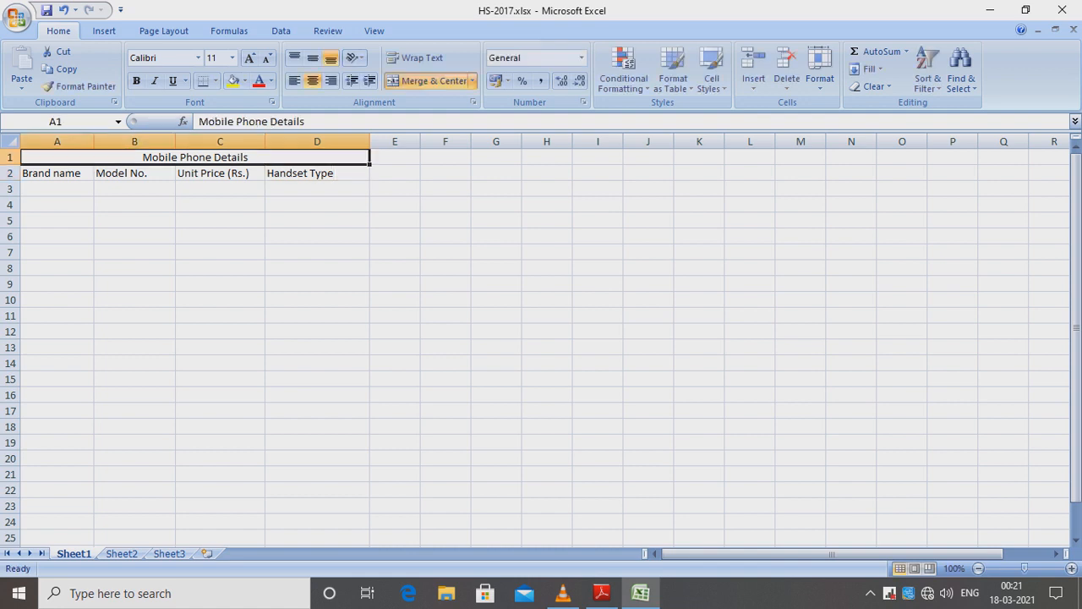
{"action": "key", "text": "shift+Down"}
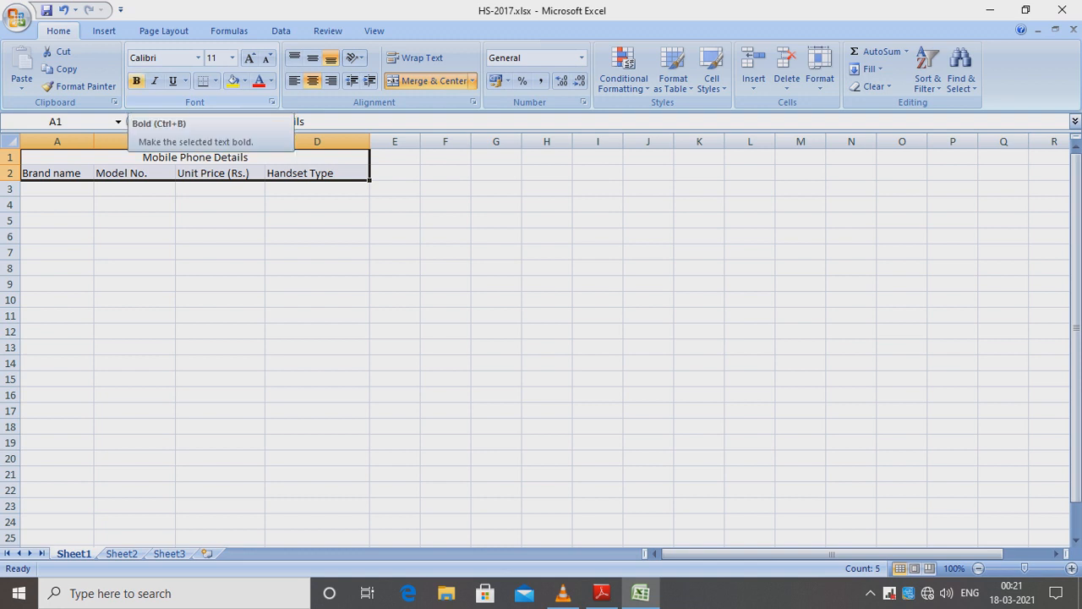
{"action": "left_click", "coordinate": [136, 80]}
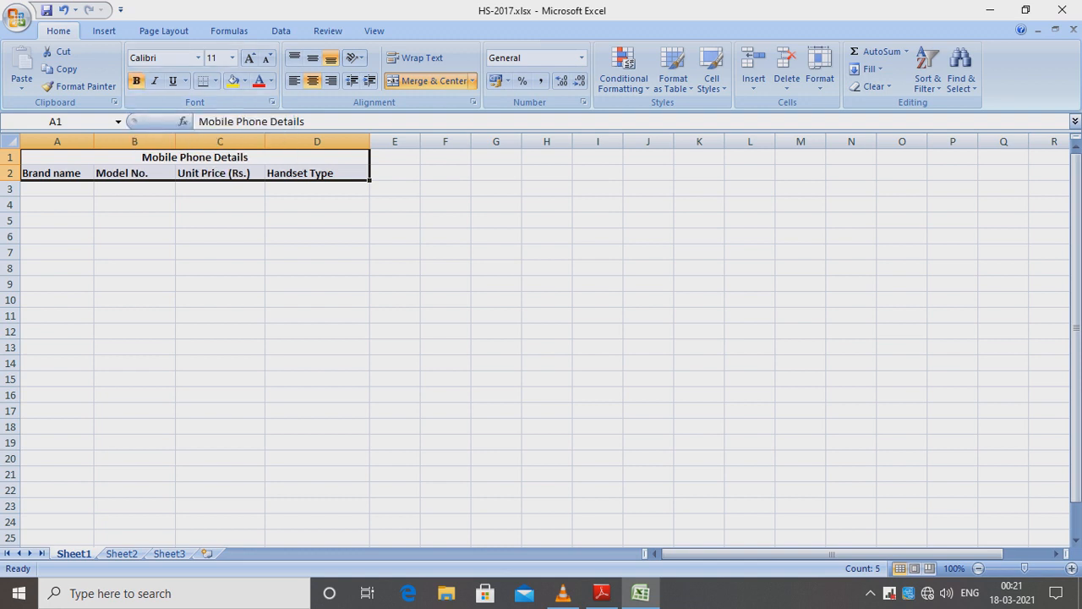
- Consult the exam question's table in Adobe Reader, and enter the brand names Samsung, Nokia and Samsung in A3 to A5 of the Excel workbook
{"action": "left_click", "coordinate": [57, 188]}
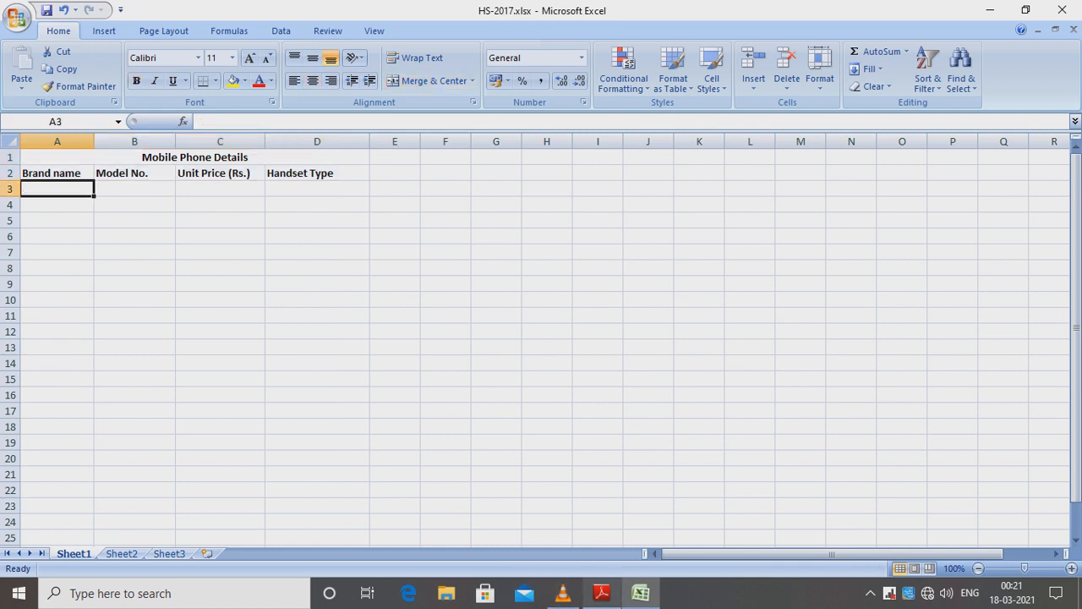
{"action": "left_click", "coordinate": [602, 593]}
{"action": "scroll", "coordinate": [566, 321], "scroll_direction": "down", "scroll_amount": 1}
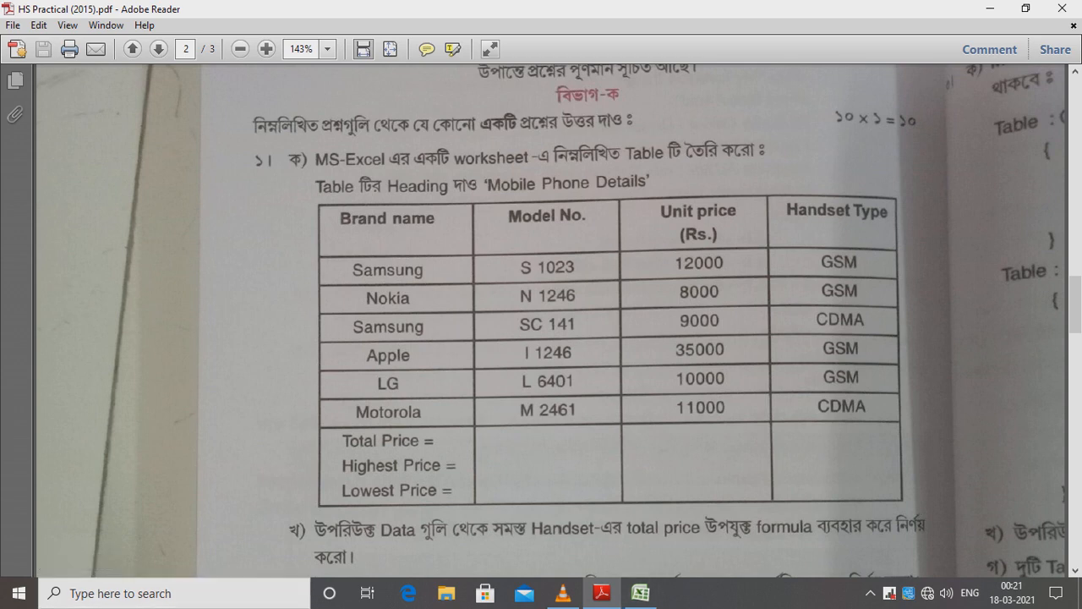
{"action": "left_click", "coordinate": [640, 593]}
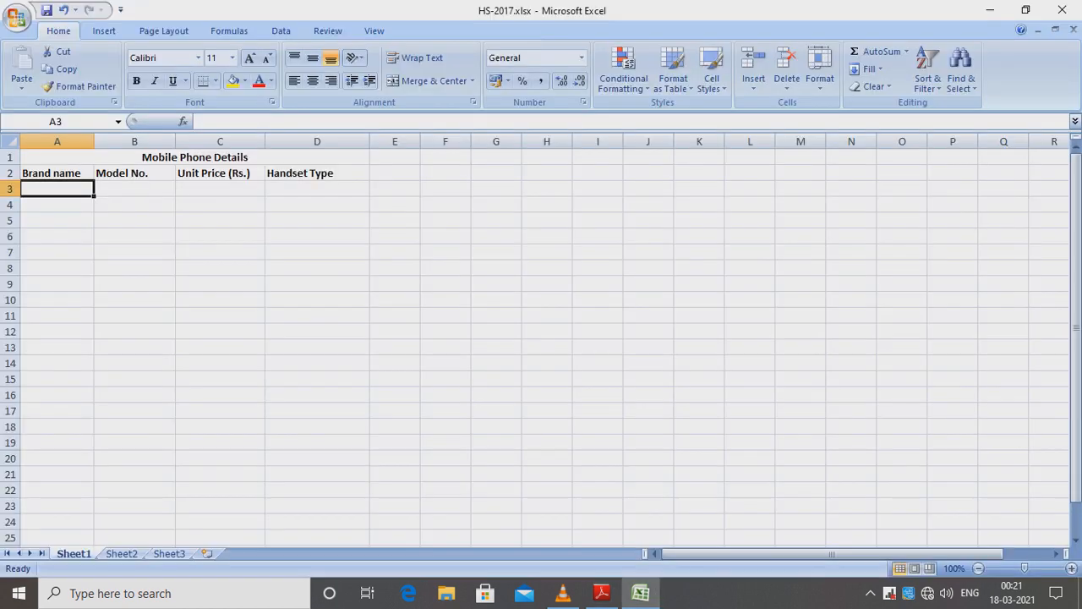
{"action": "type", "text": "Samsung"}
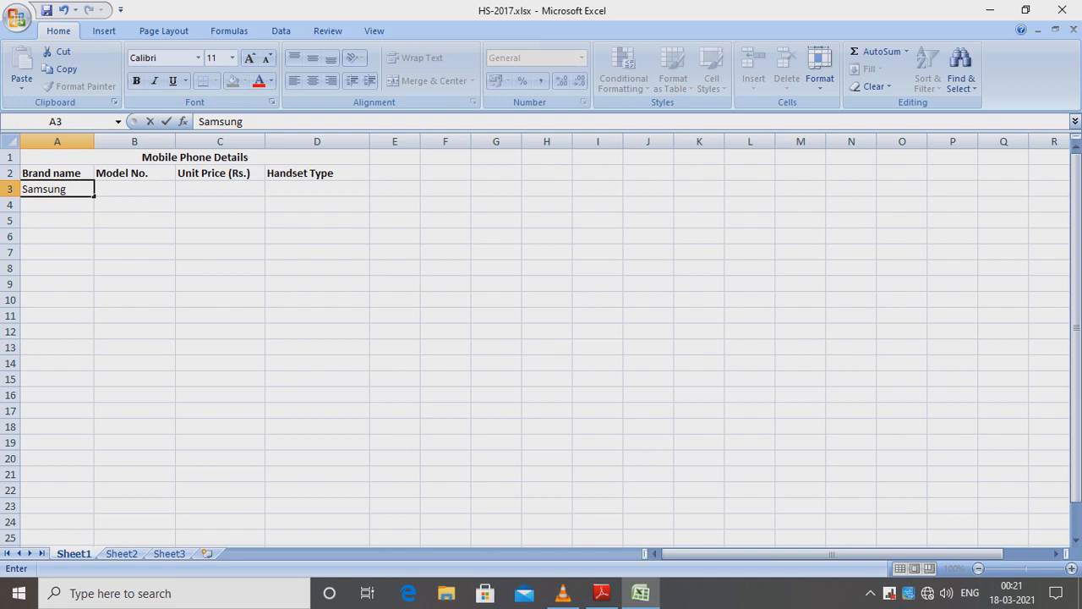
{"action": "key", "text": "Return"}
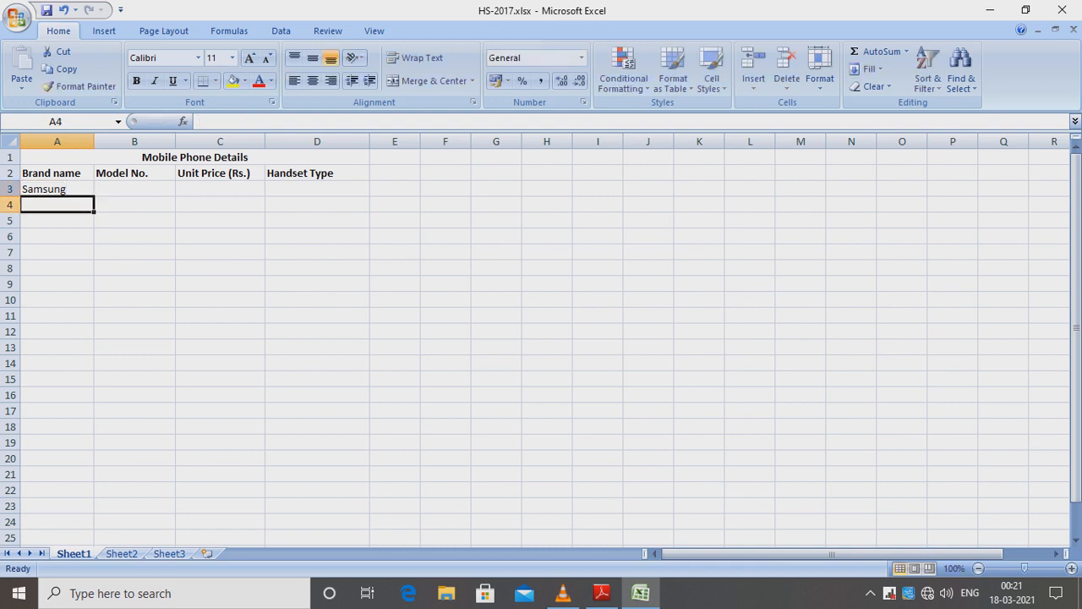
{"action": "type", "text": "Nokia"}
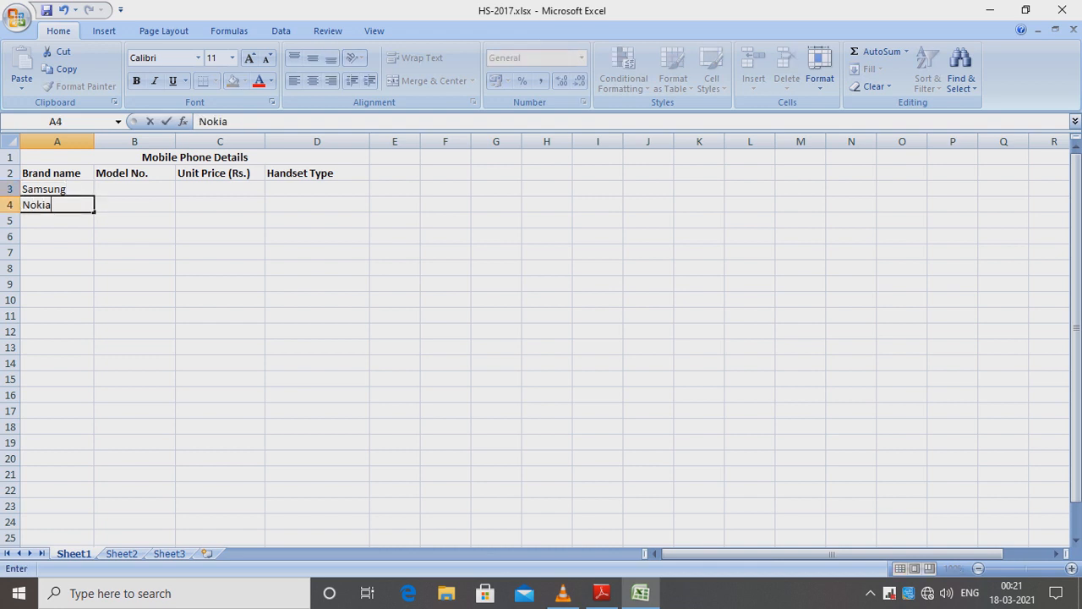
{"action": "key", "text": "Return"}
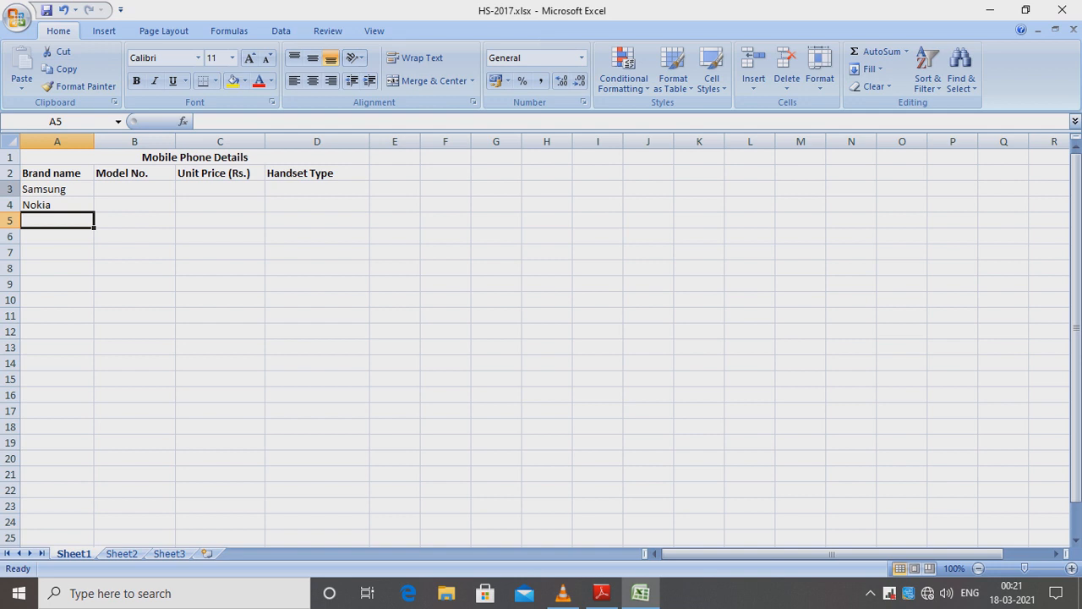
{"action": "type", "text": "Samsung"}
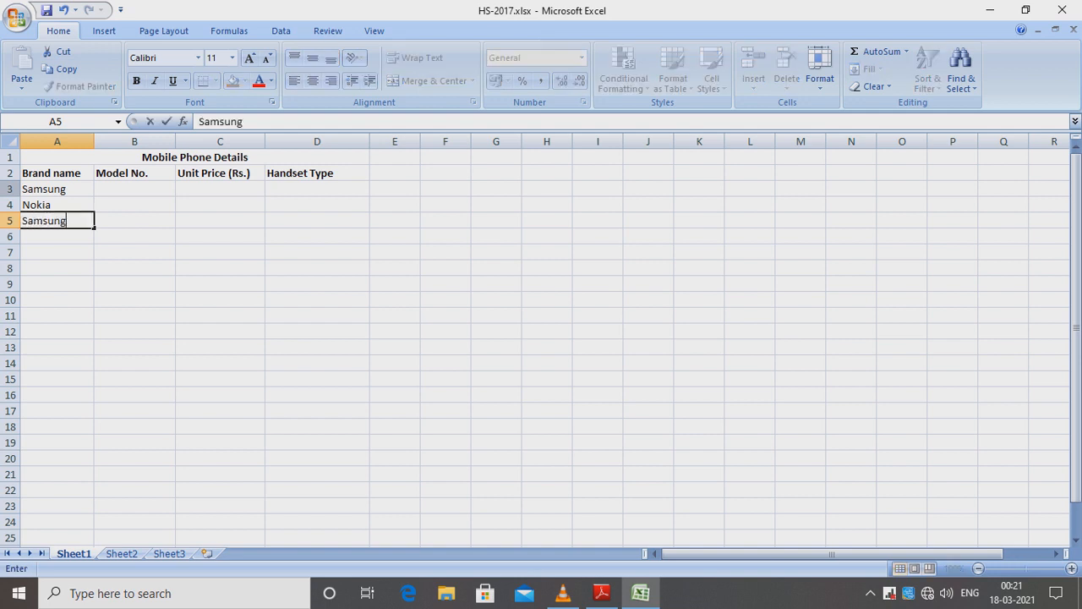
{"action": "key", "text": "Return"}
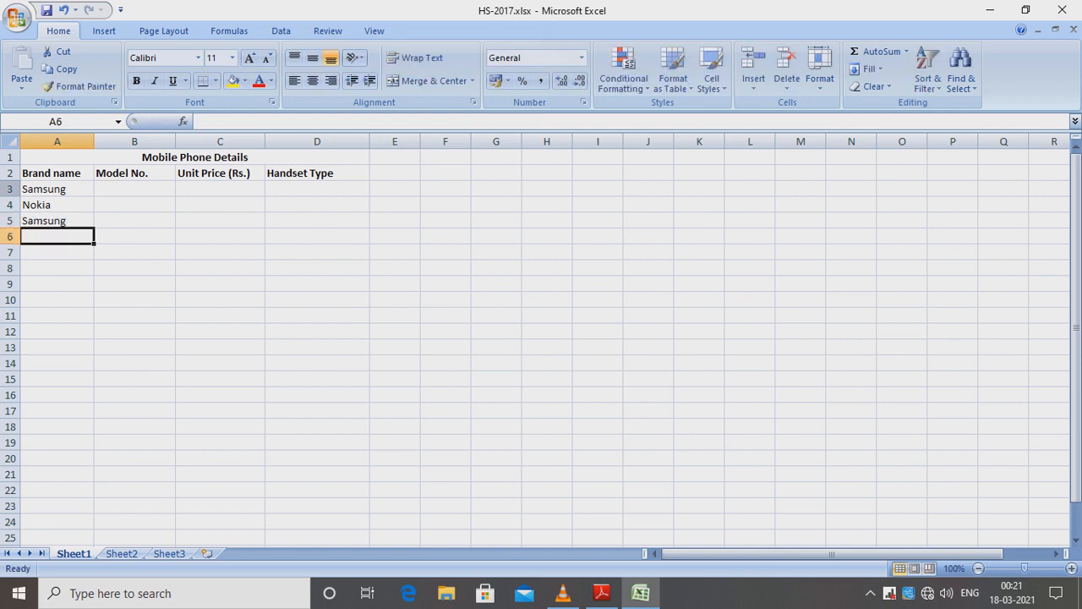
- Enter the brand names Apple, LG and Motorola in cells A6 to A8
{"action": "type", "text": "Apple"}
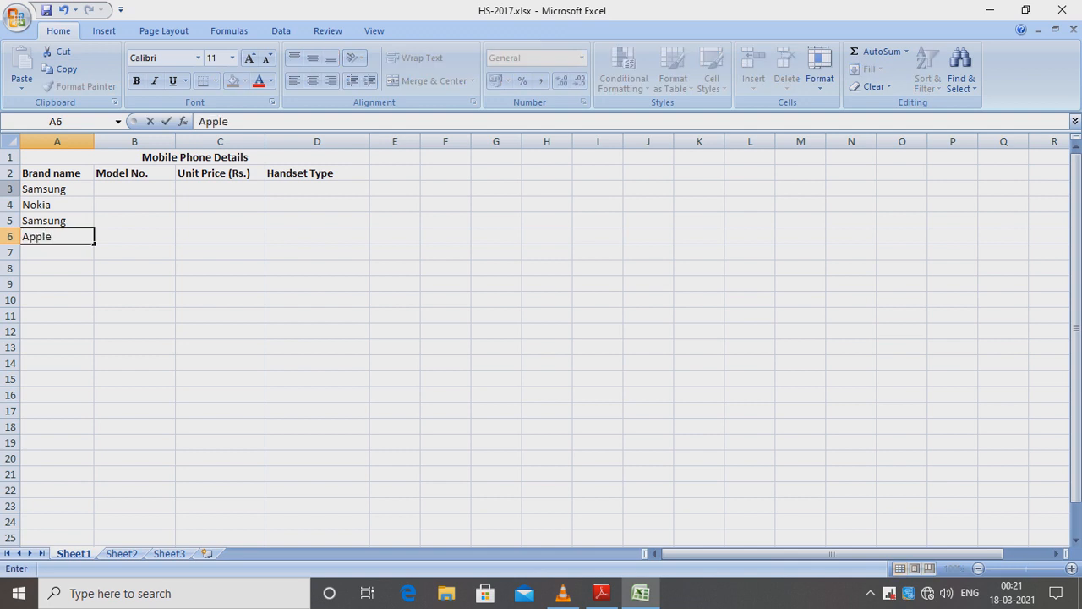
{"action": "key", "text": "Return"}
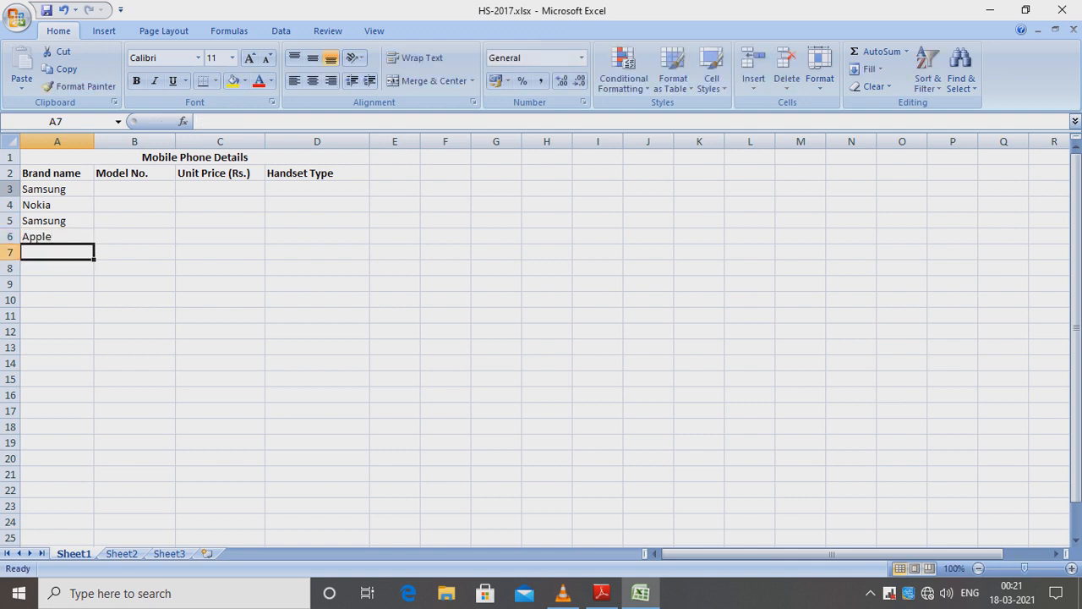
{"action": "type", "text": "LG"}
{"action": "key", "text": "Return"}
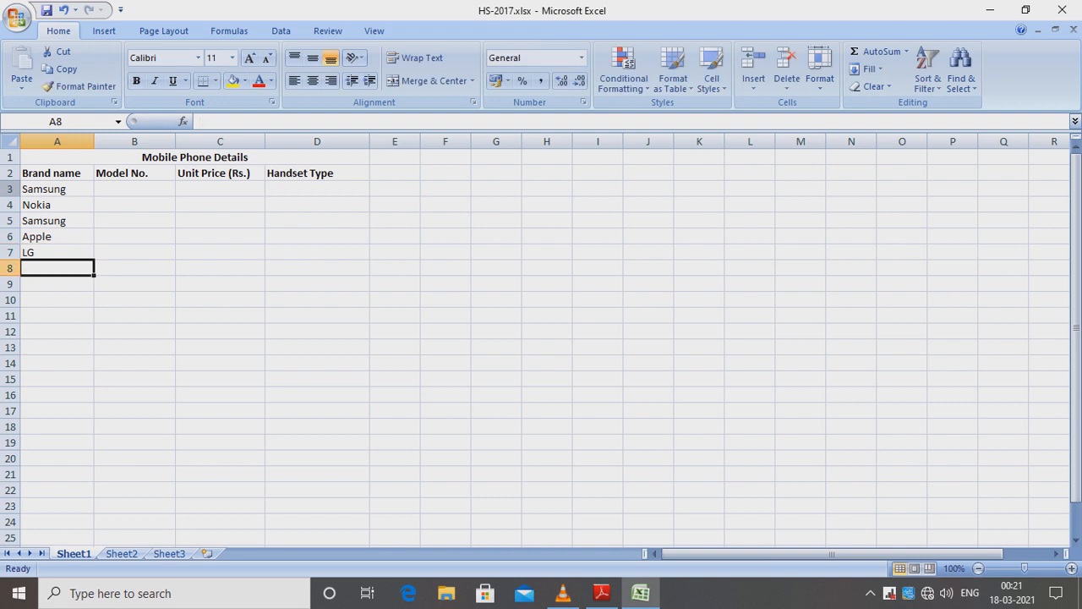
{"action": "type", "text": "Moto"}
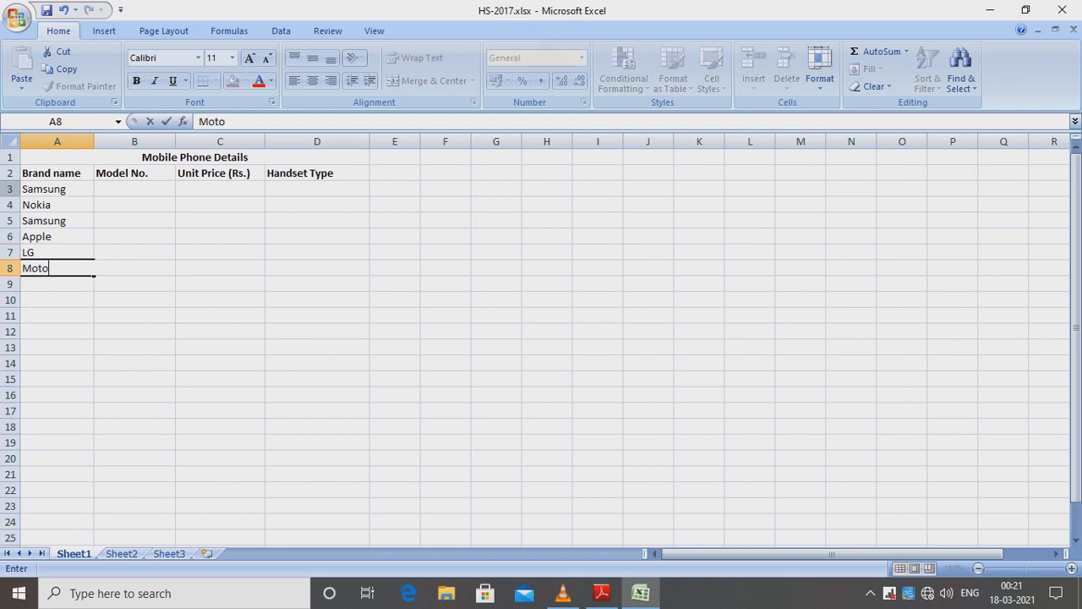
{"action": "type", "text": "rola"}
- Enter the model numbers S 1023, N 1246 and SC 141 in cells B3 to B5
{"action": "left_click", "coordinate": [134, 188]}
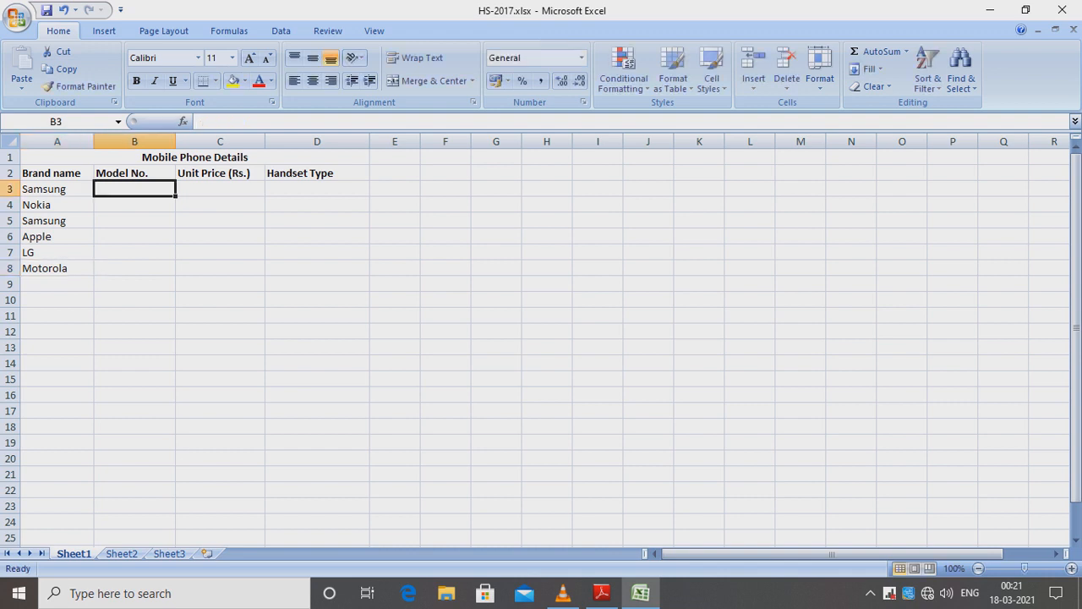
{"action": "type", "text": "S 10"}
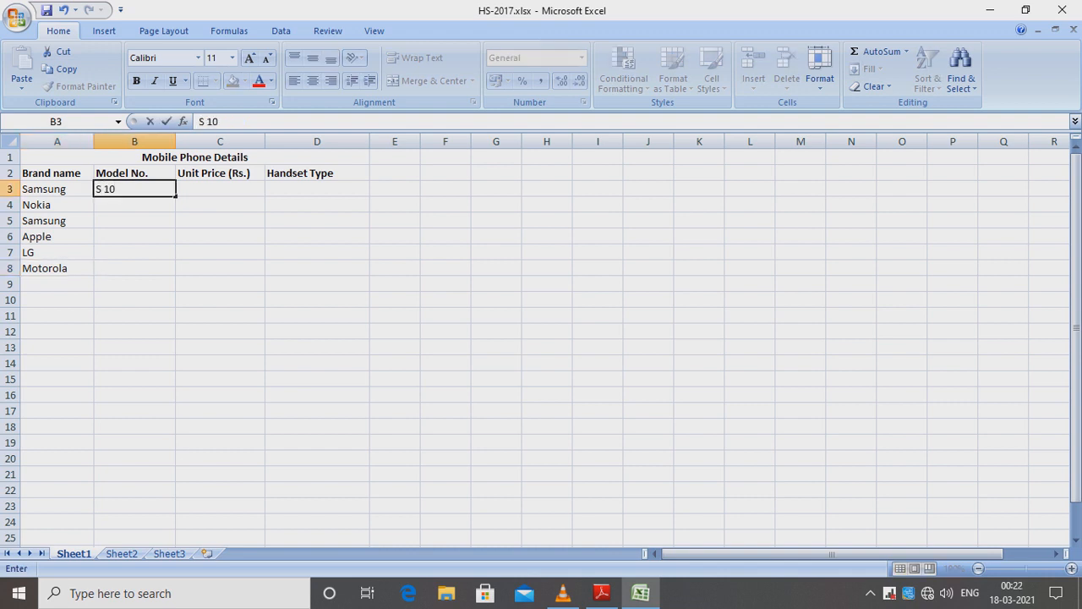
{"action": "type", "text": "23"}
{"action": "key", "text": "Return"}
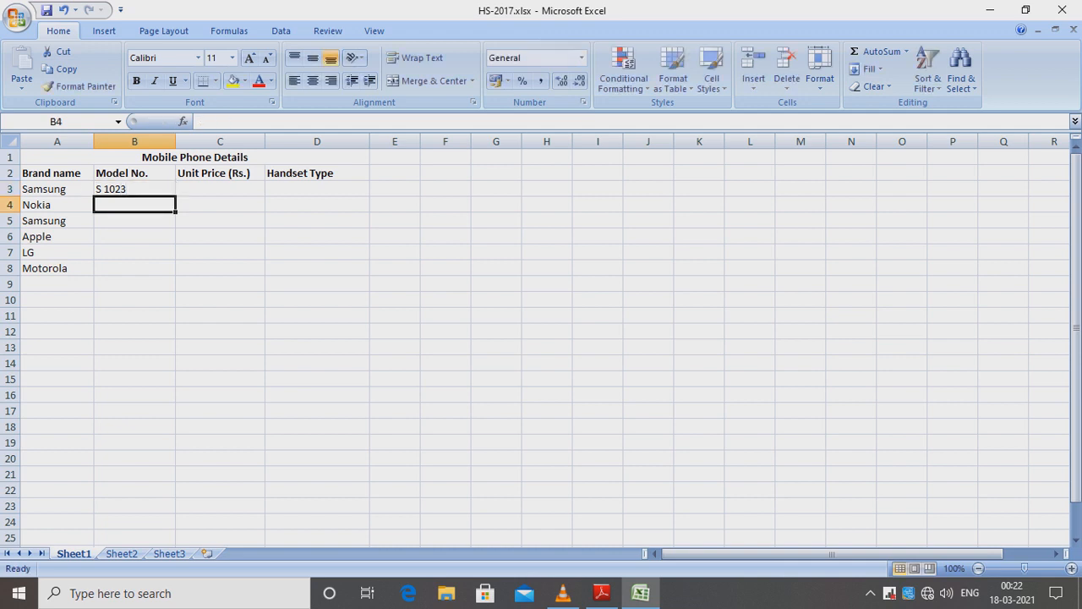
{"action": "type", "text": "N"}
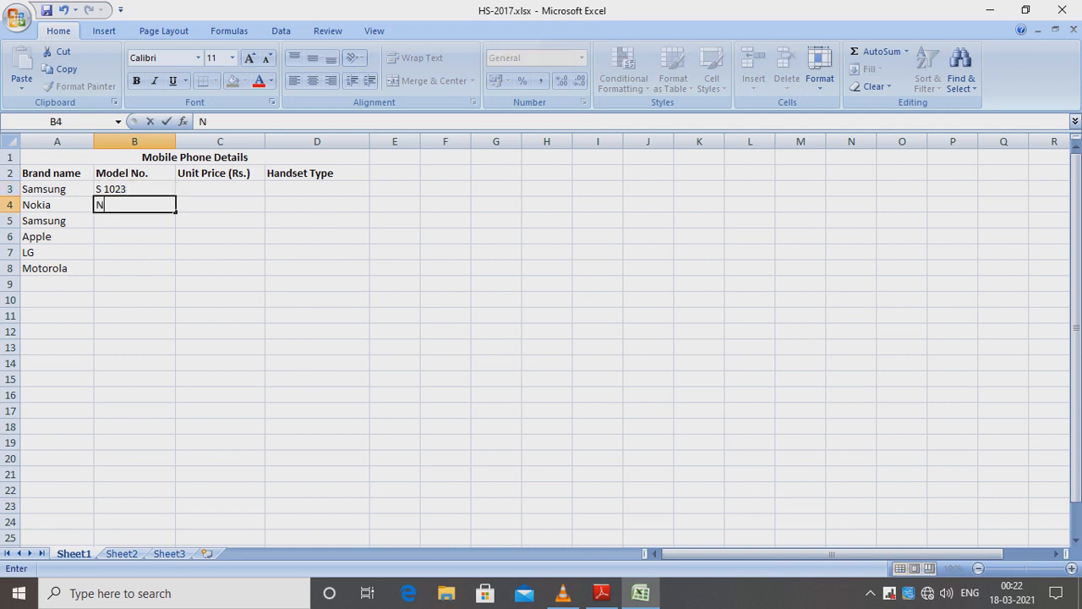
{"action": "type", "text": " 1246"}
{"action": "key", "text": "Return"}
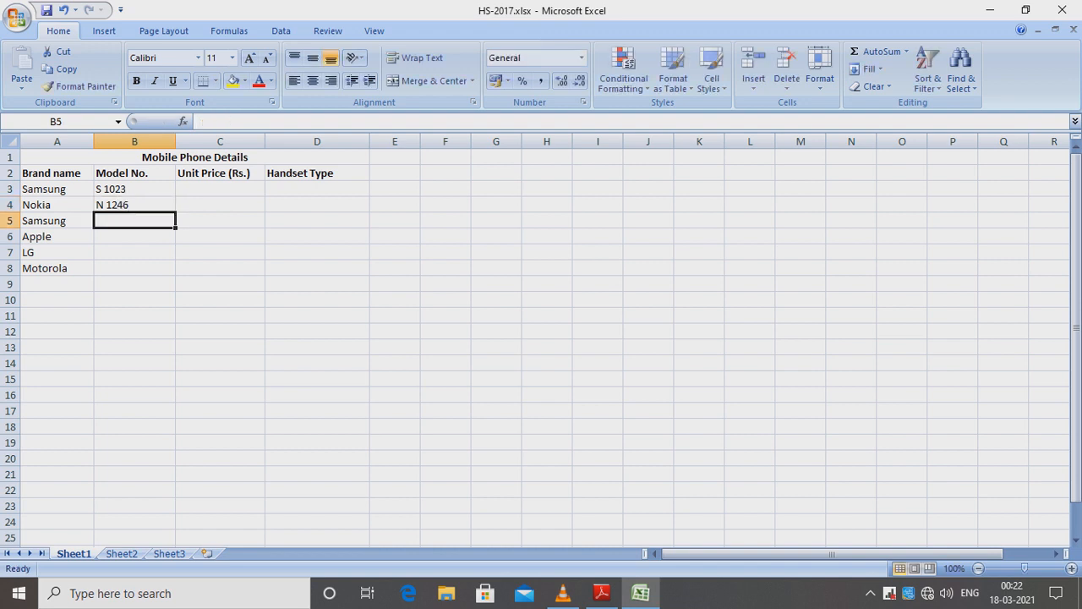
{"action": "type", "text": "SC"}
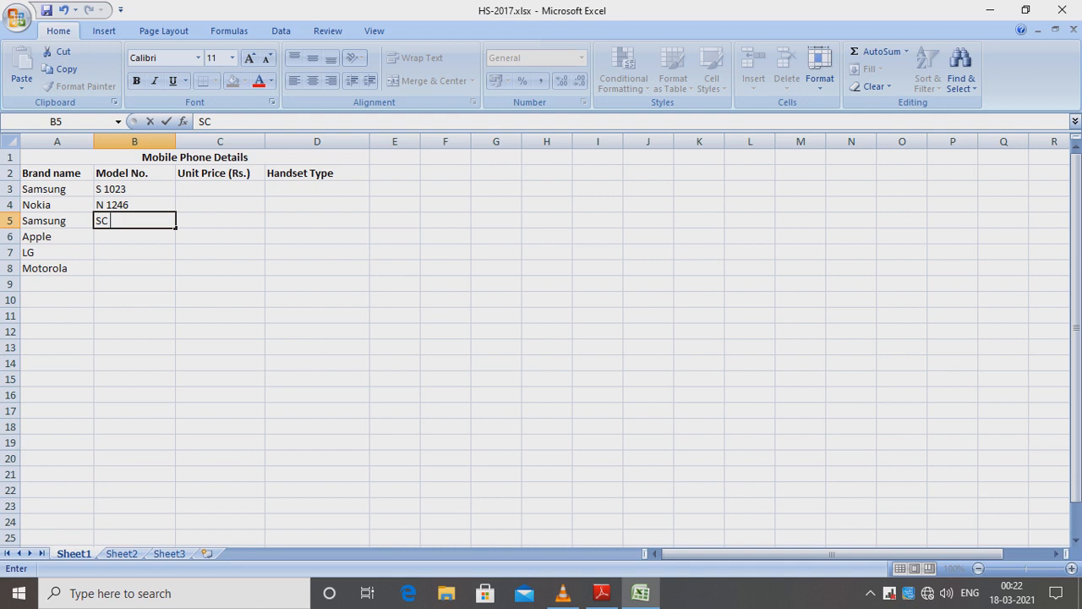
{"action": "type", "text": " 141"}
{"action": "key", "text": "Return"}
- Enter the model numbers I 1246, L 6401 and M 2461 in cells B6 to B8
{"action": "type", "text": "I"}
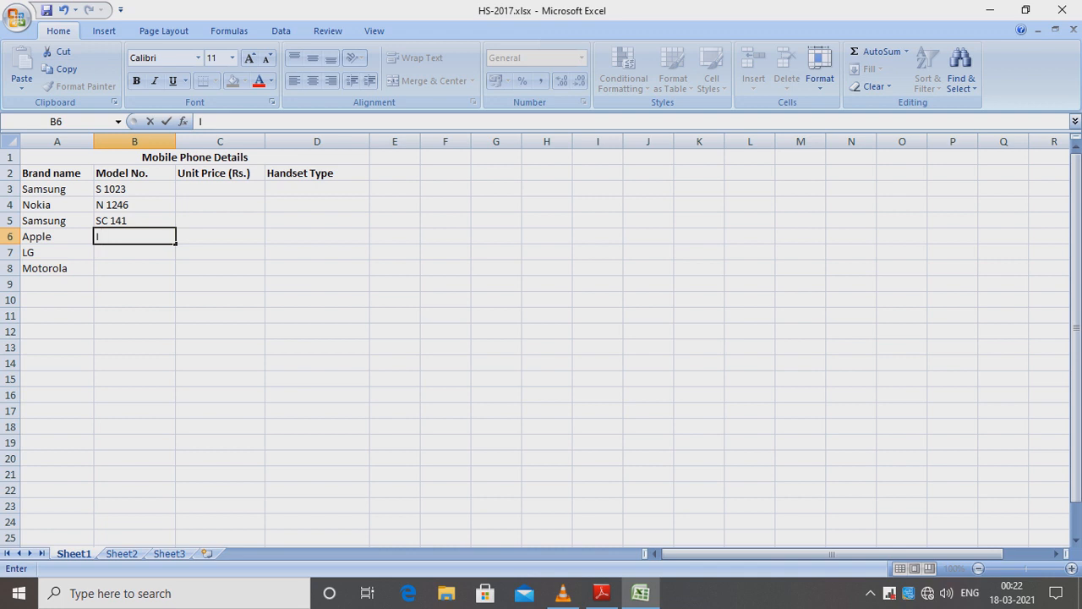
{"action": "type", "text": " 1246"}
{"action": "key", "text": "Return"}
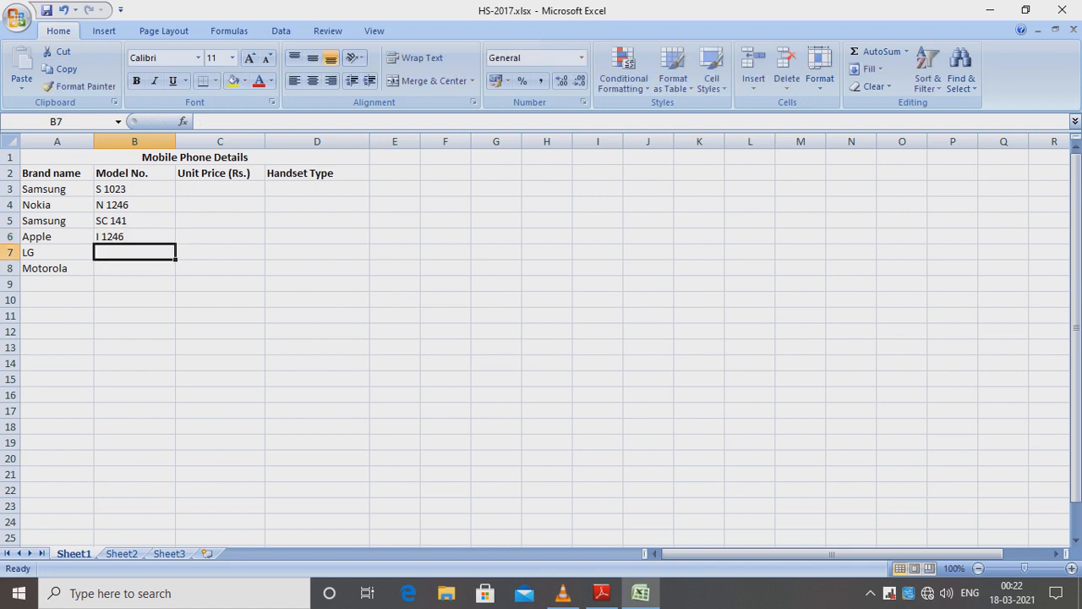
{"action": "type", "text": "L"}
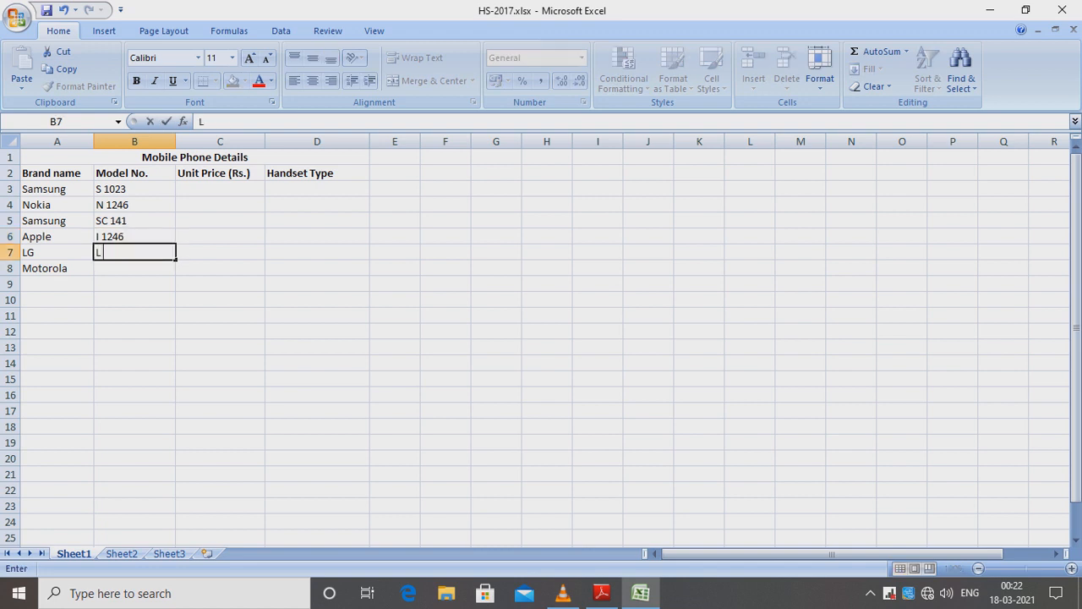
{"action": "type", "text": " 6401"}
{"action": "key", "text": "Return"}
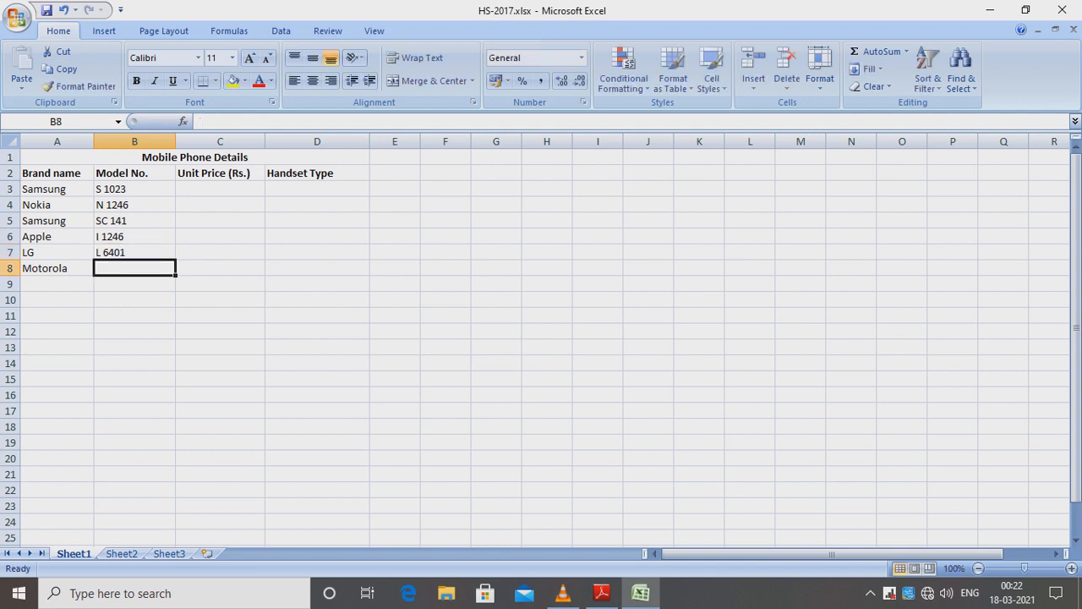
{"action": "type", "text": "M "}
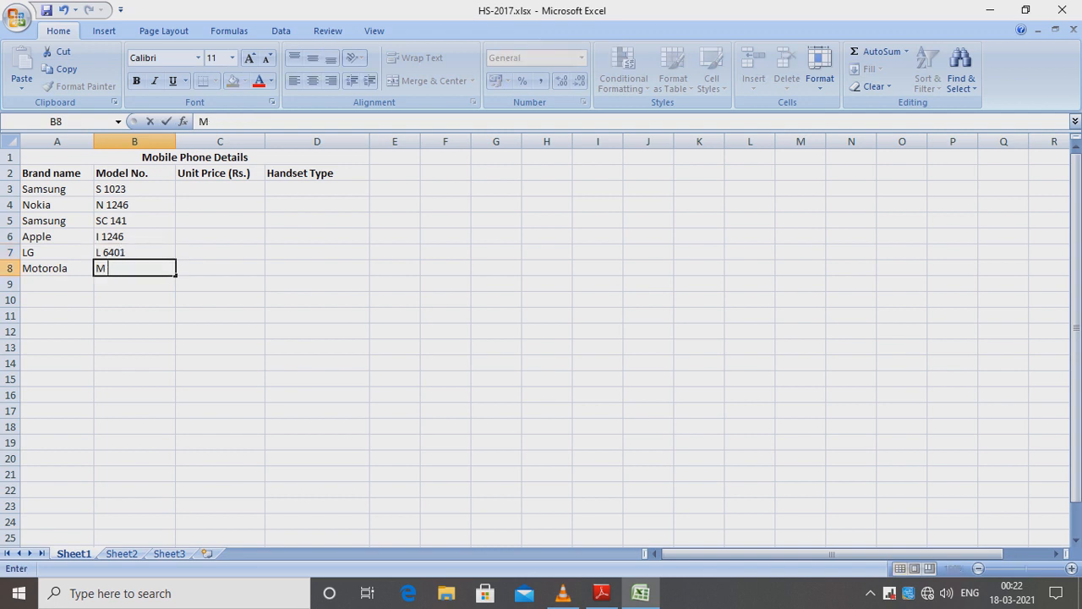
{"action": "type", "text": "2461"}
- Enter the unit prices 12000, 8000 and 9000 in cells C3 to C5
{"action": "left_click", "coordinate": [220, 188]}
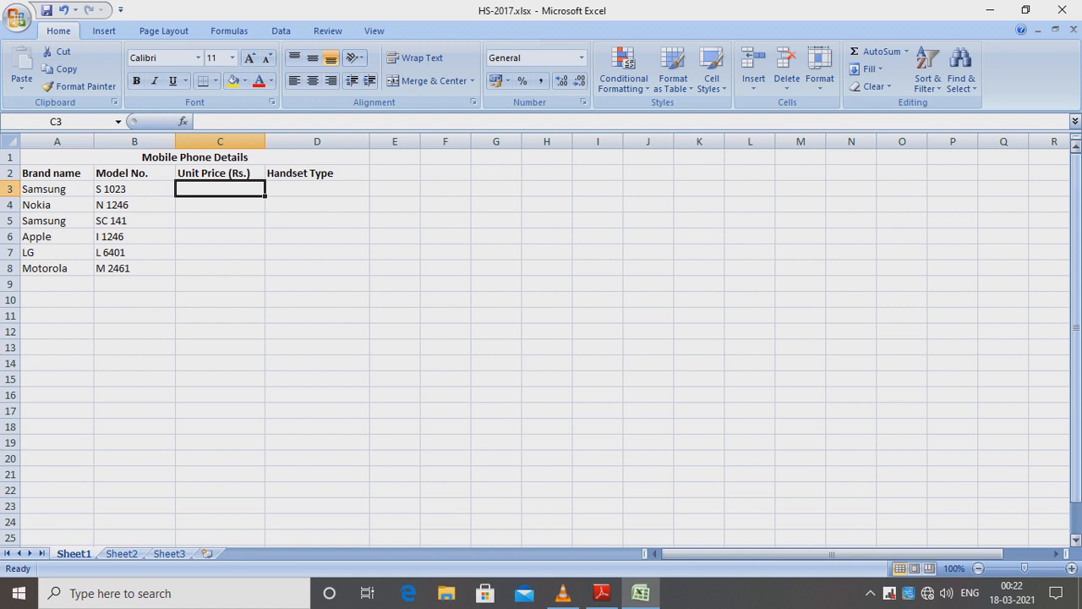
{"action": "type", "text": "12000"}
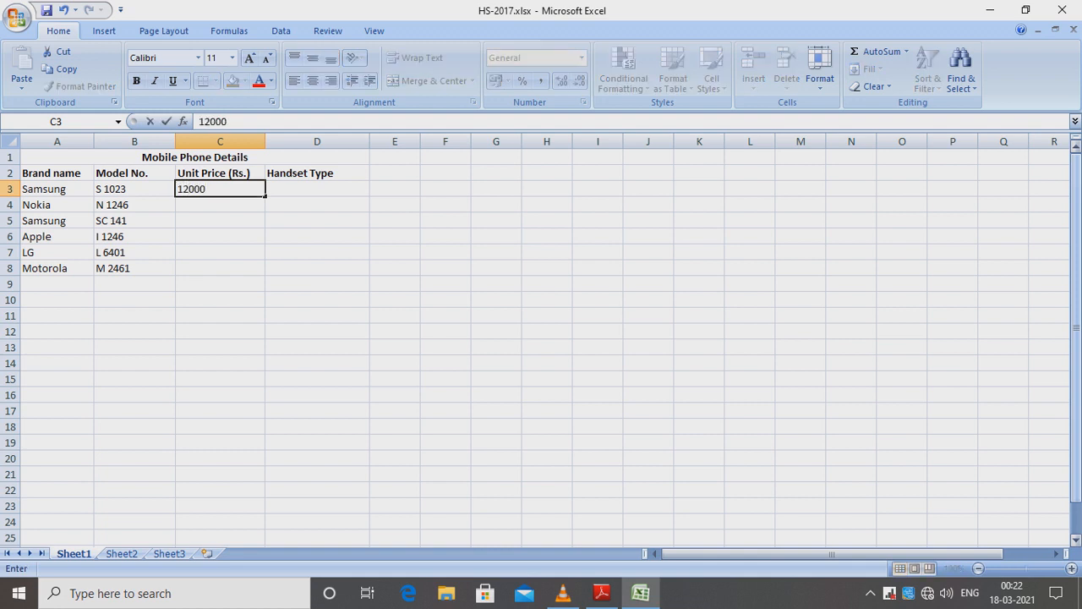
{"action": "key", "text": "Return"}
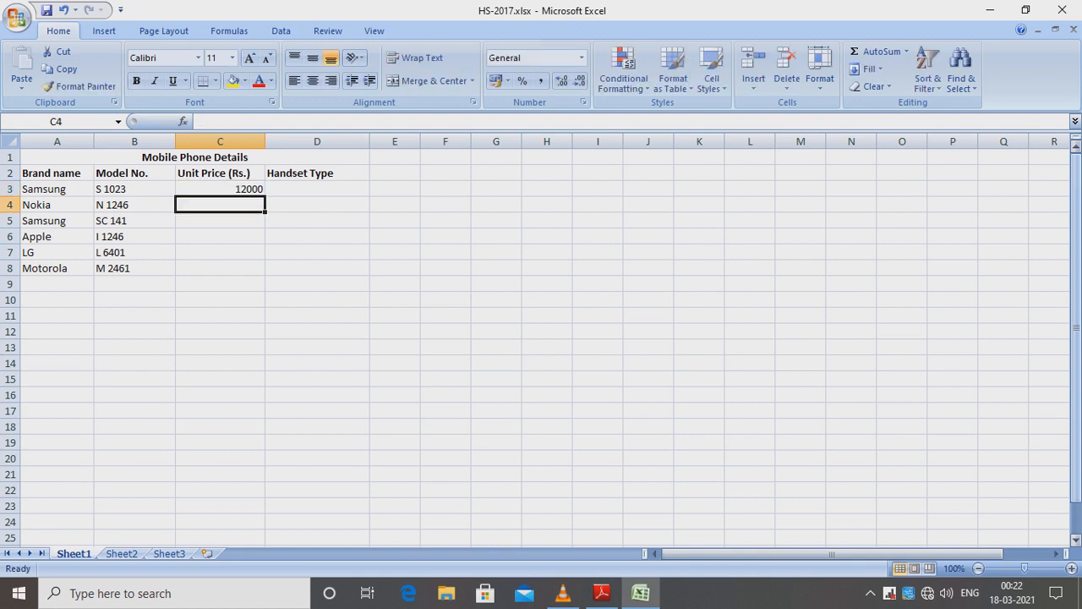
{"action": "type", "text": "8000"}
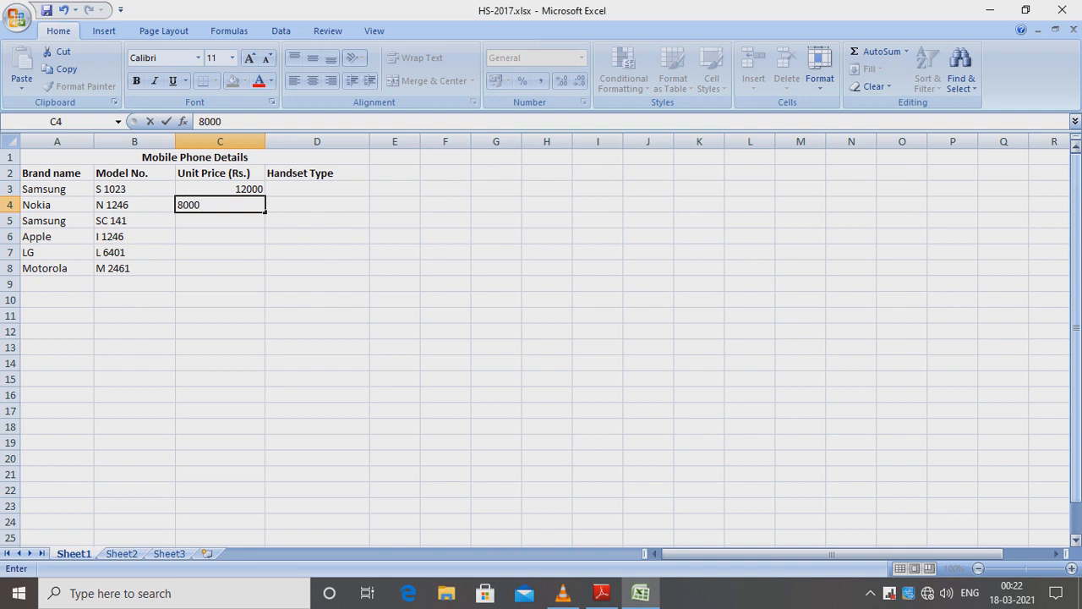
{"action": "key", "text": "Return"}
{"action": "type", "text": "9000"}
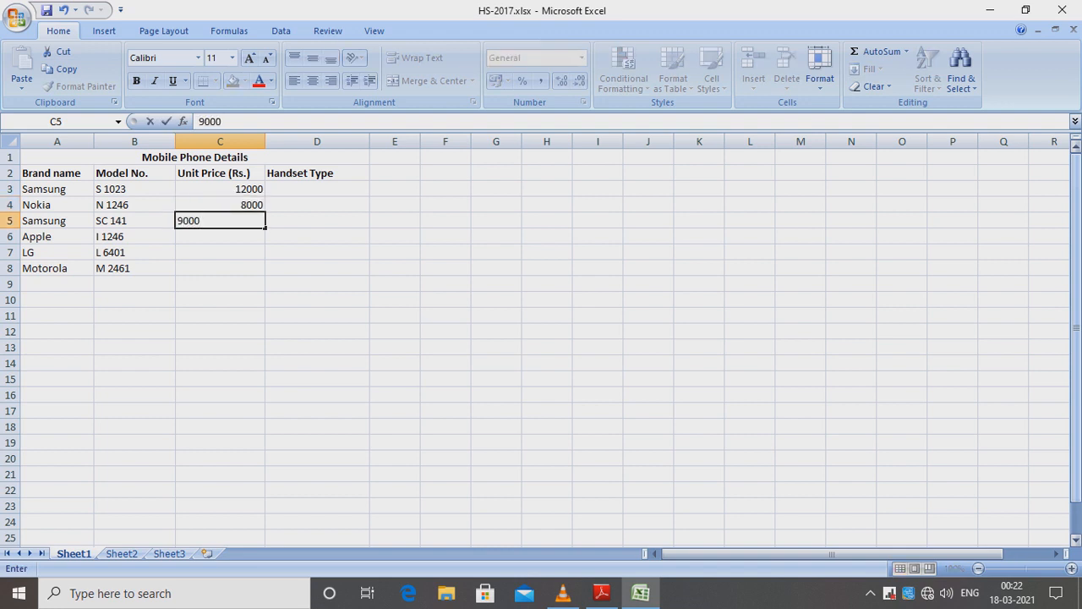
{"action": "key", "text": "Return"}
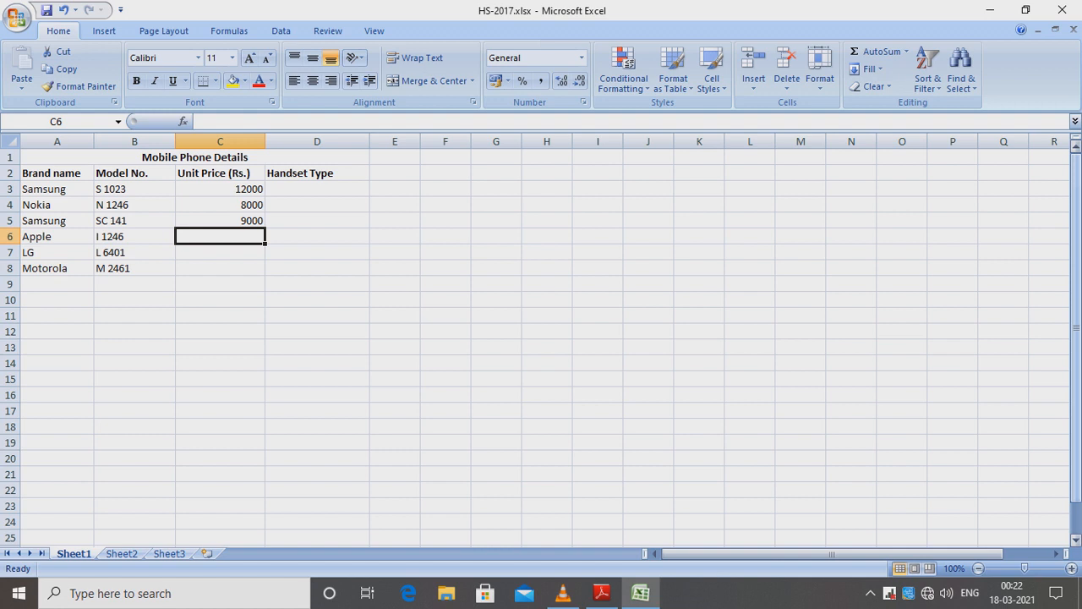
- Enter the unit prices 35000, 10000 and 11000 in cells C6 to C8
{"action": "type", "text": "35000"}
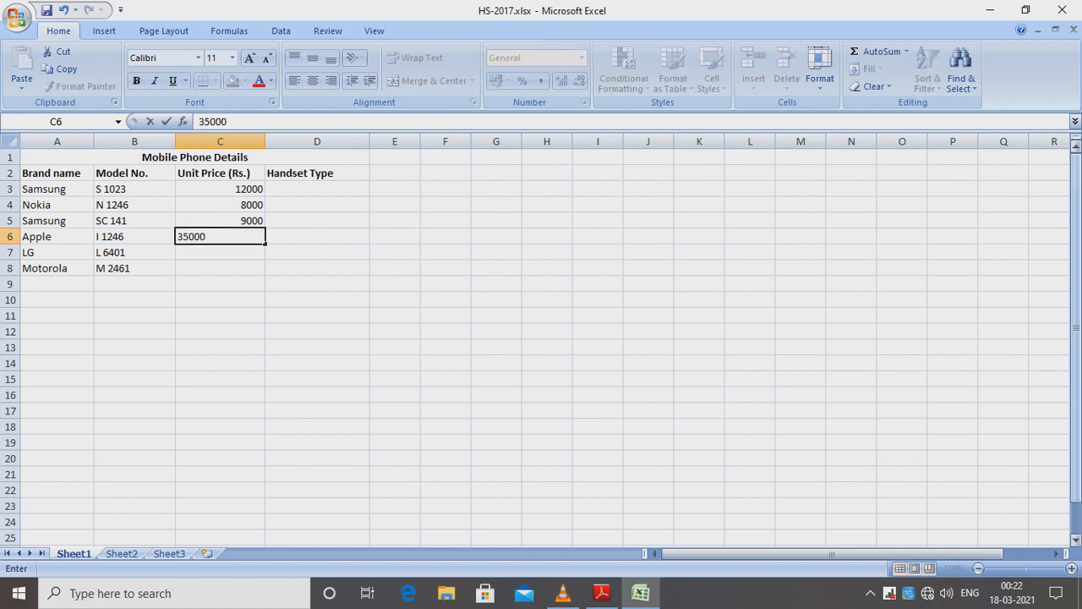
{"action": "key", "text": "Return"}
{"action": "type", "text": "10"}
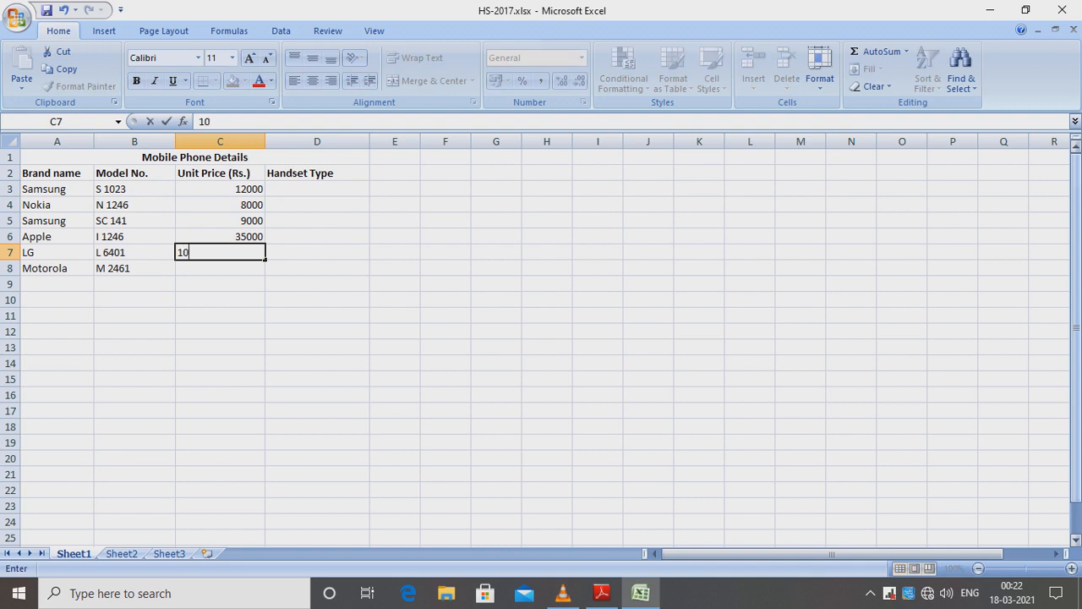
{"action": "type", "text": "000"}
{"action": "key", "text": "Return"}
{"action": "type", "text": "11000"}
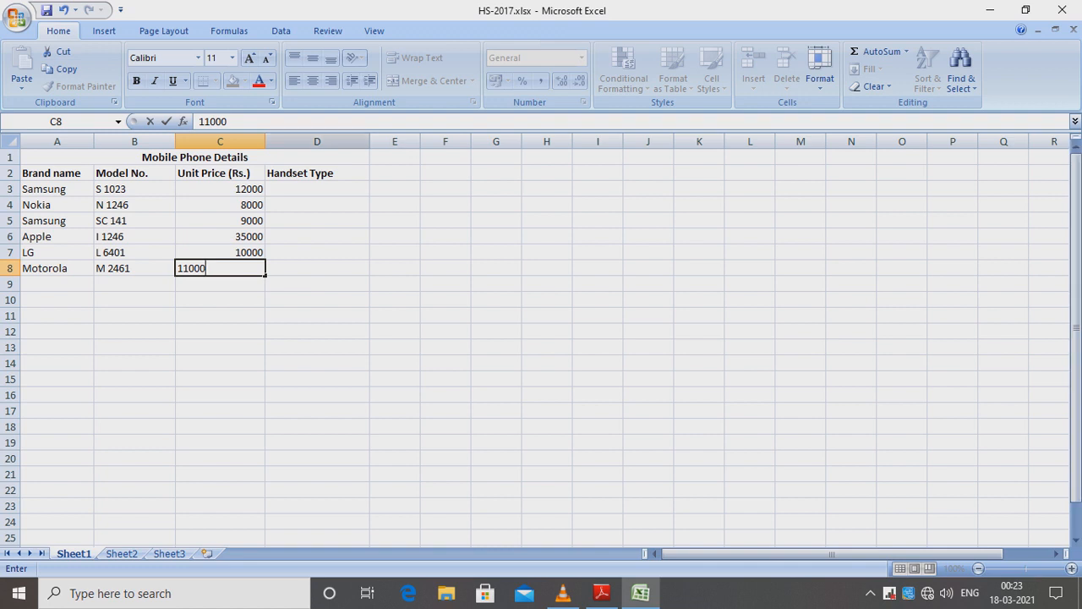
- Enter the handset types GSM, GSM and CDMA in cells D3 to D5
{"action": "left_click", "coordinate": [317, 189]}
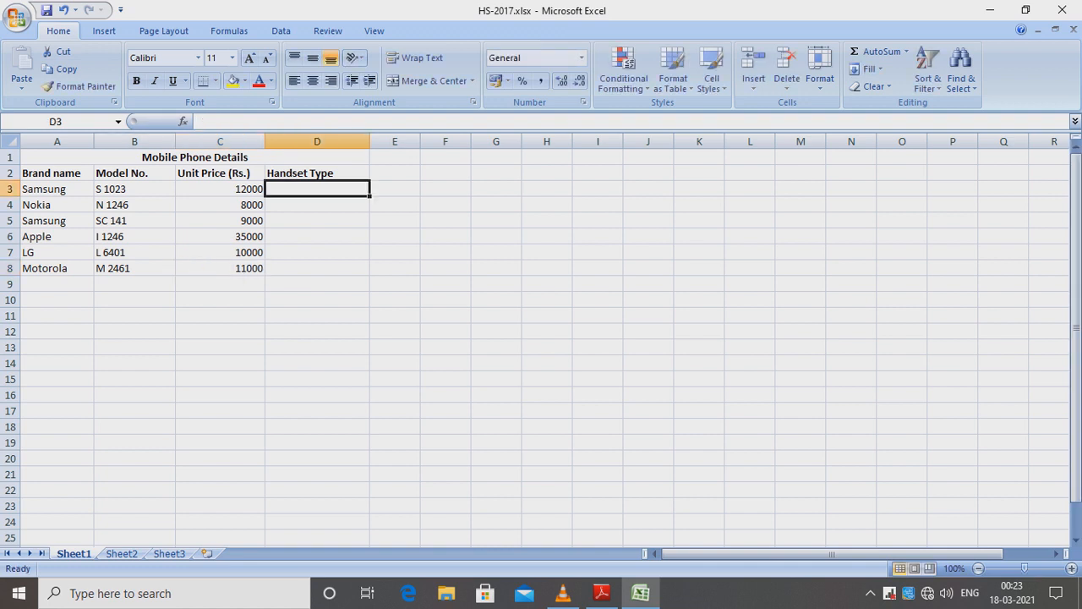
{"action": "type", "text": "GSM"}
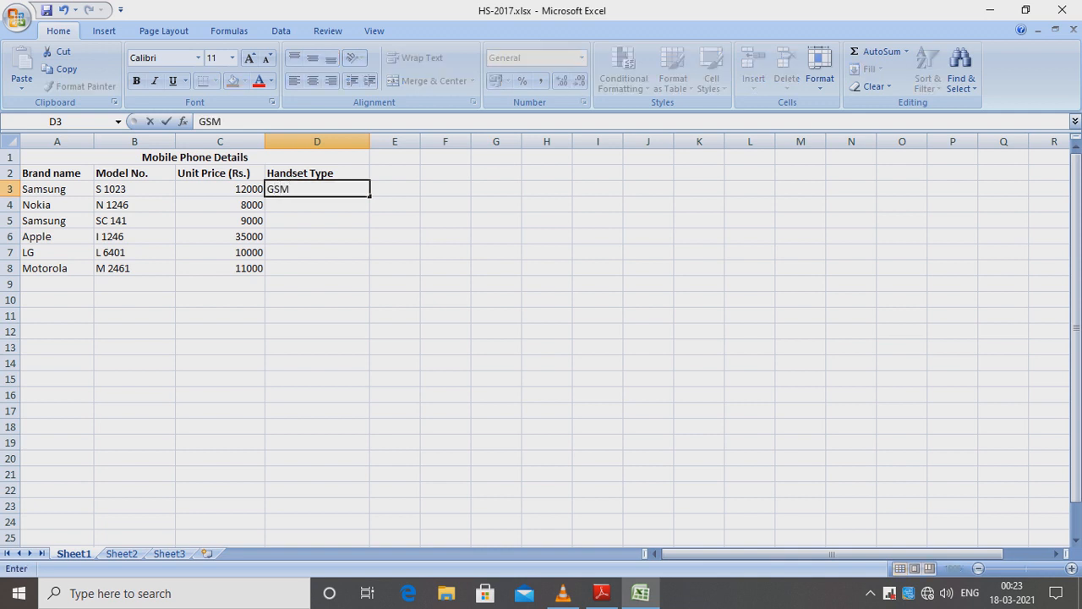
{"action": "key", "text": "Return"}
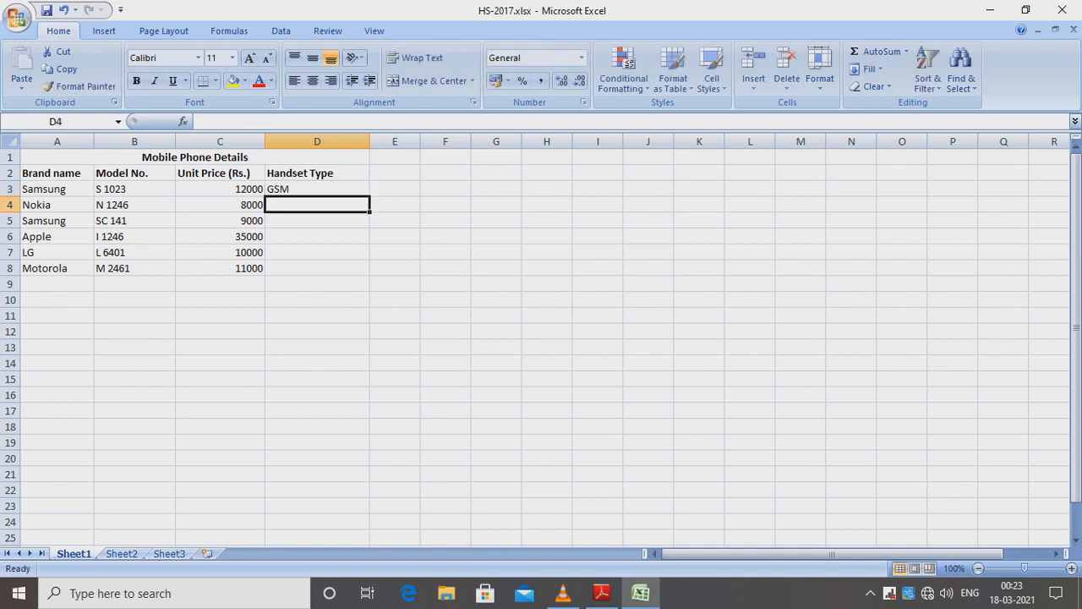
{"action": "type", "text": "GSM"}
{"action": "key", "text": "Return"}
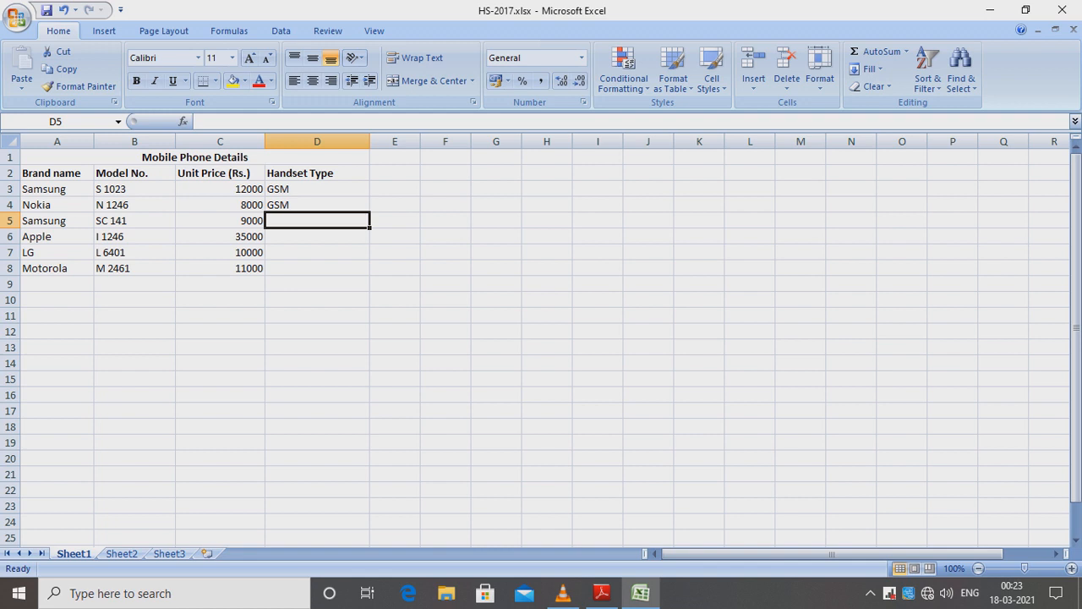
{"action": "type", "text": "CDMA"}
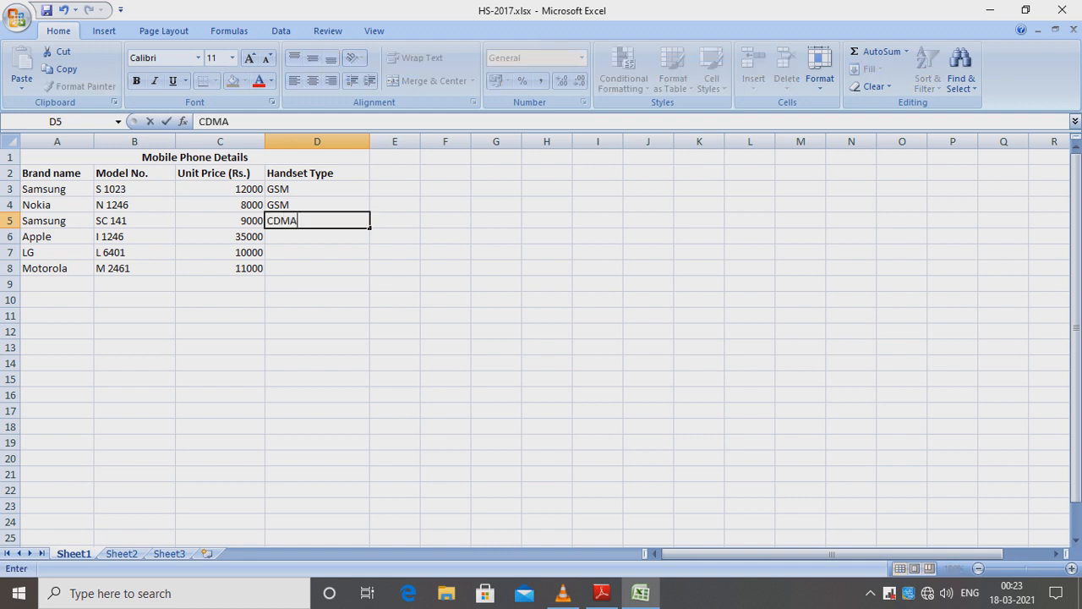
{"action": "key", "text": "Return"}
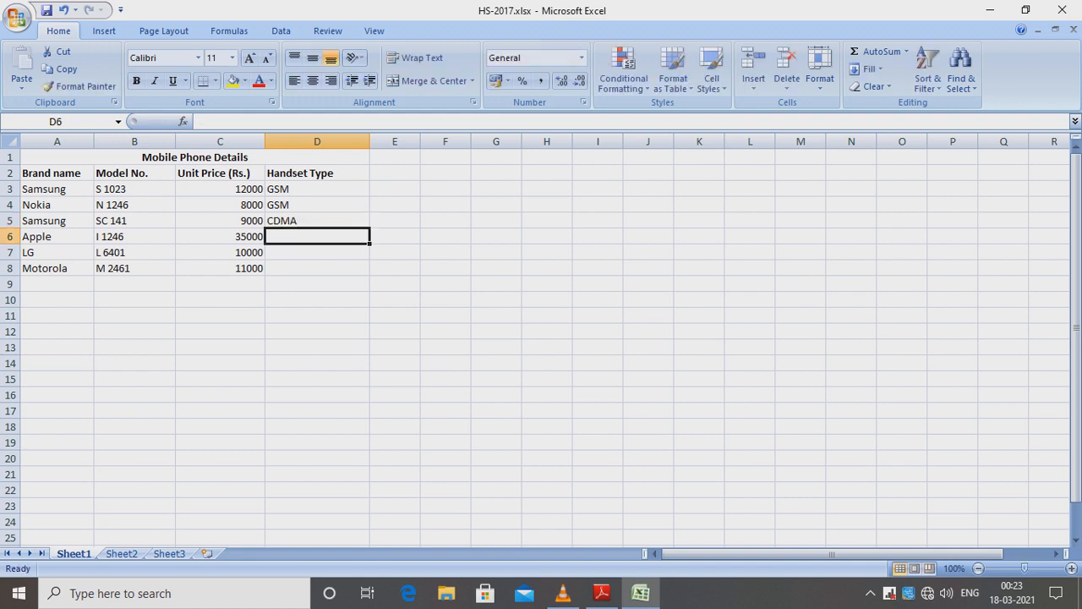
- Enter the handset types GSM, GSM and CDMA in cells D6 to D8
{"action": "type", "text": "GSM"}
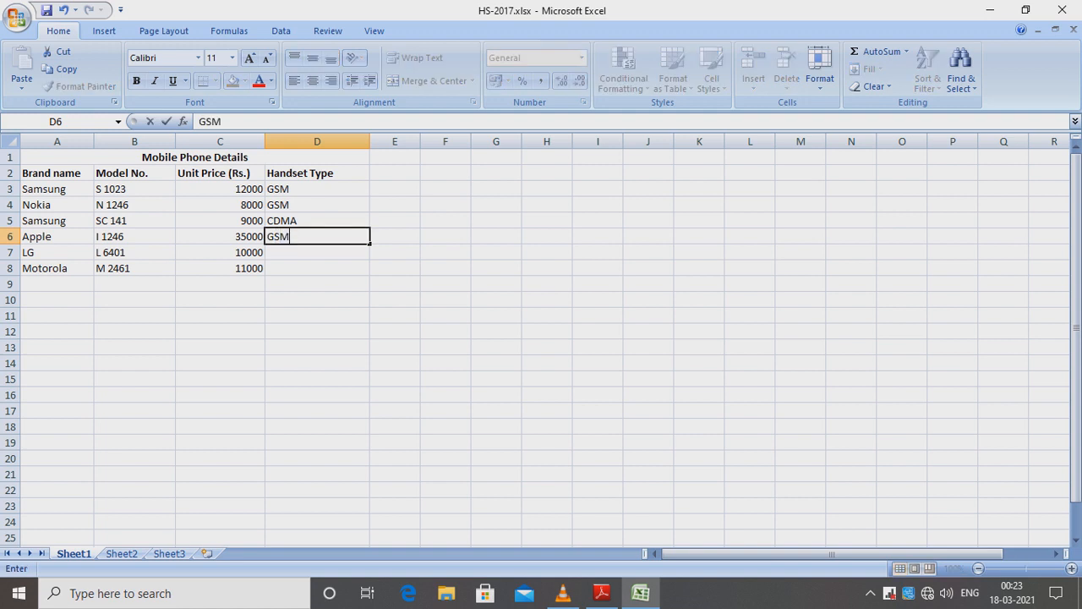
{"action": "key", "text": "Return"}
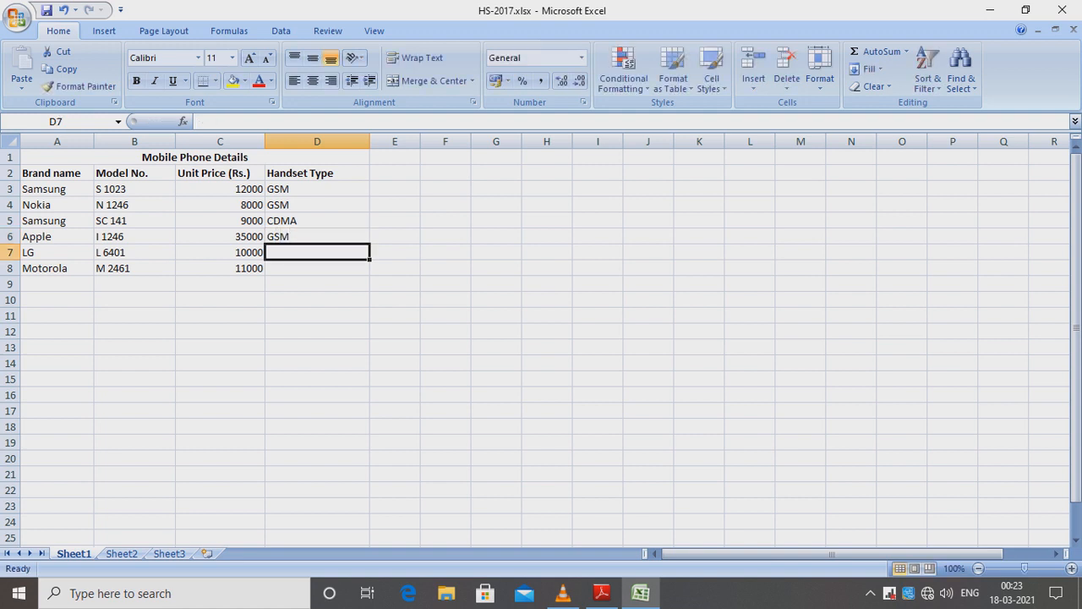
{"action": "type", "text": "GSM"}
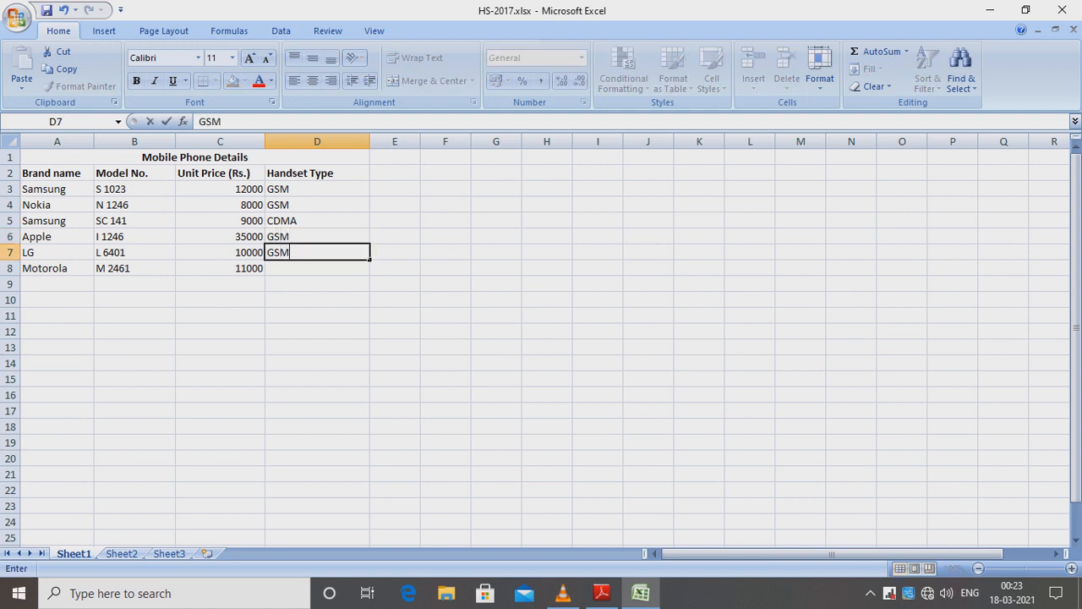
{"action": "key", "text": "Return"}
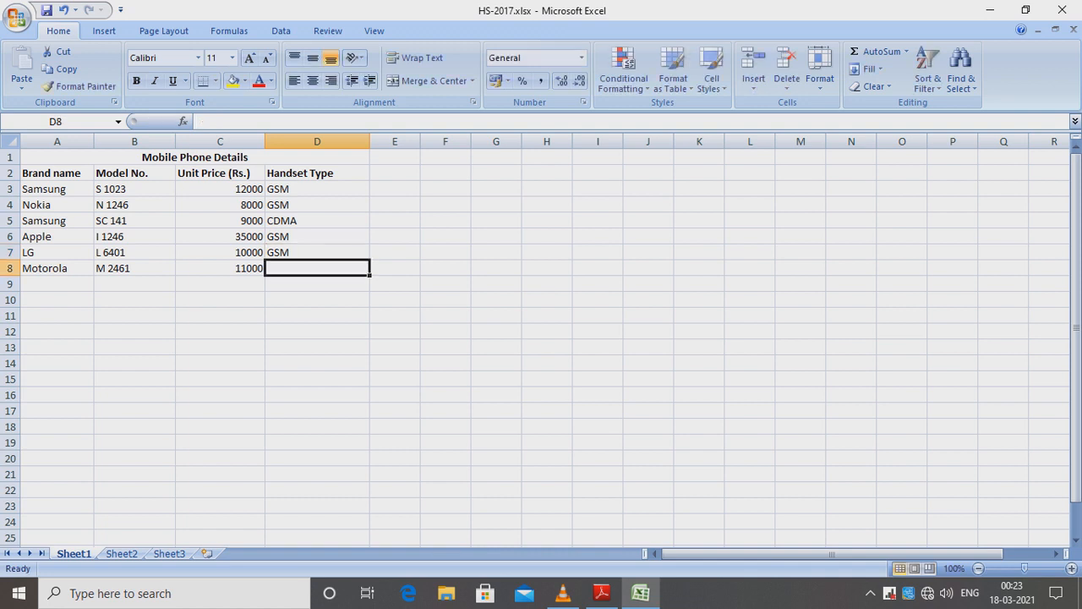
{"action": "type", "text": "CDMA"}
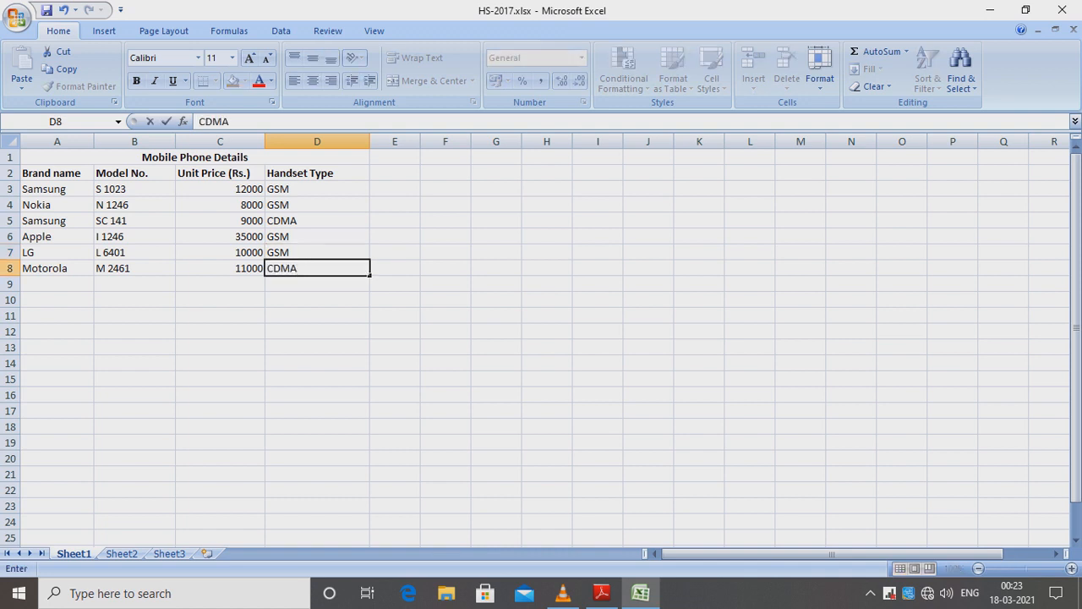
{"action": "left_click", "coordinate": [220, 411]}
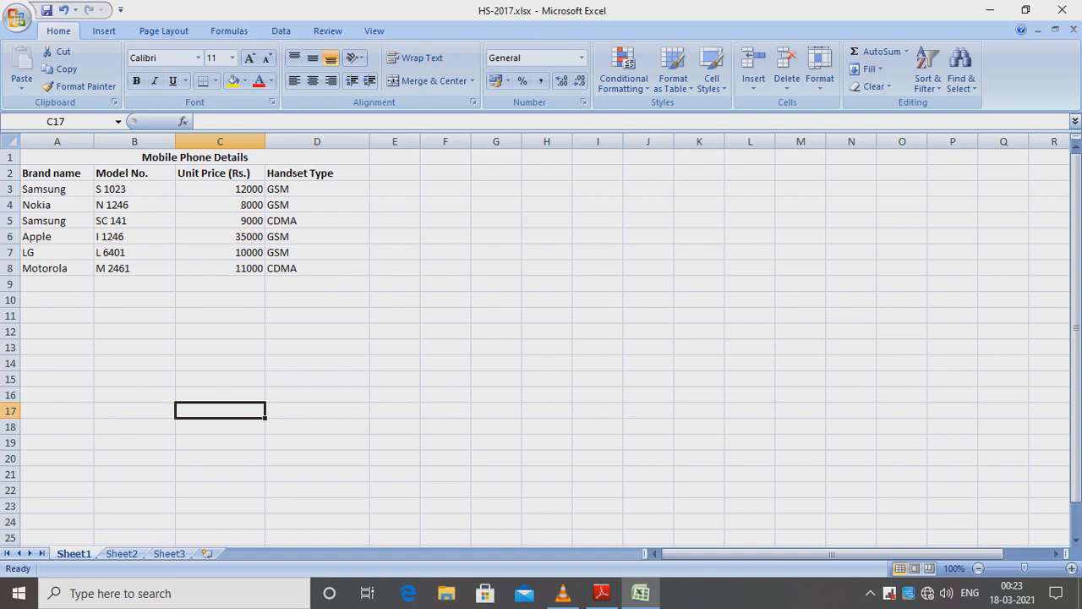
- Check the question table in Adobe Reader, then return to Excel and enter "Total Price=" in cell A9
{"action": "left_click", "coordinate": [601, 593]}
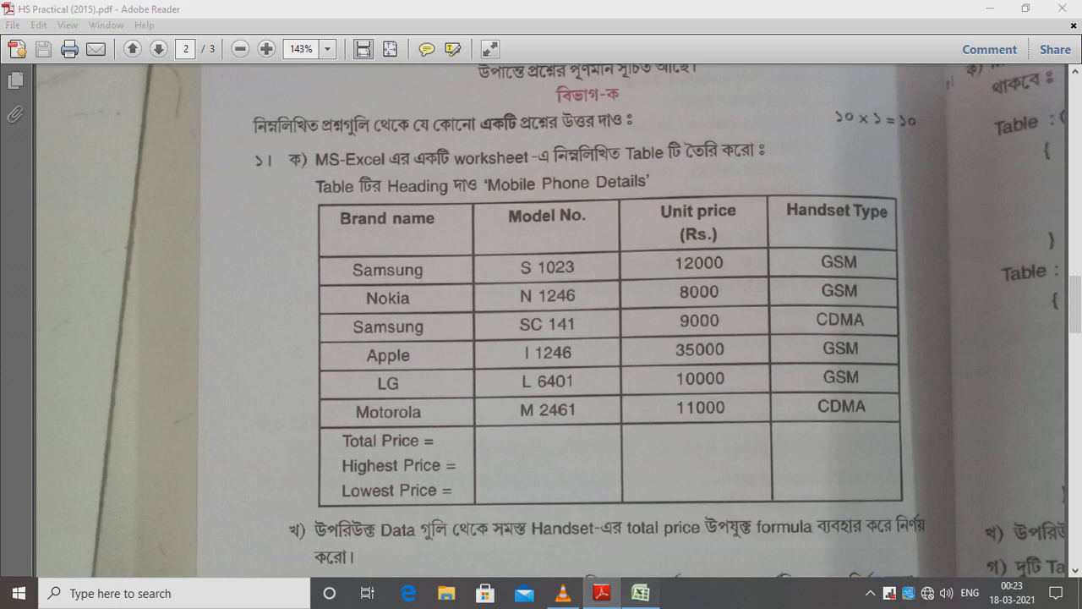
{"action": "left_click", "coordinate": [640, 593]}
{"action": "left_click", "coordinate": [57, 284]}
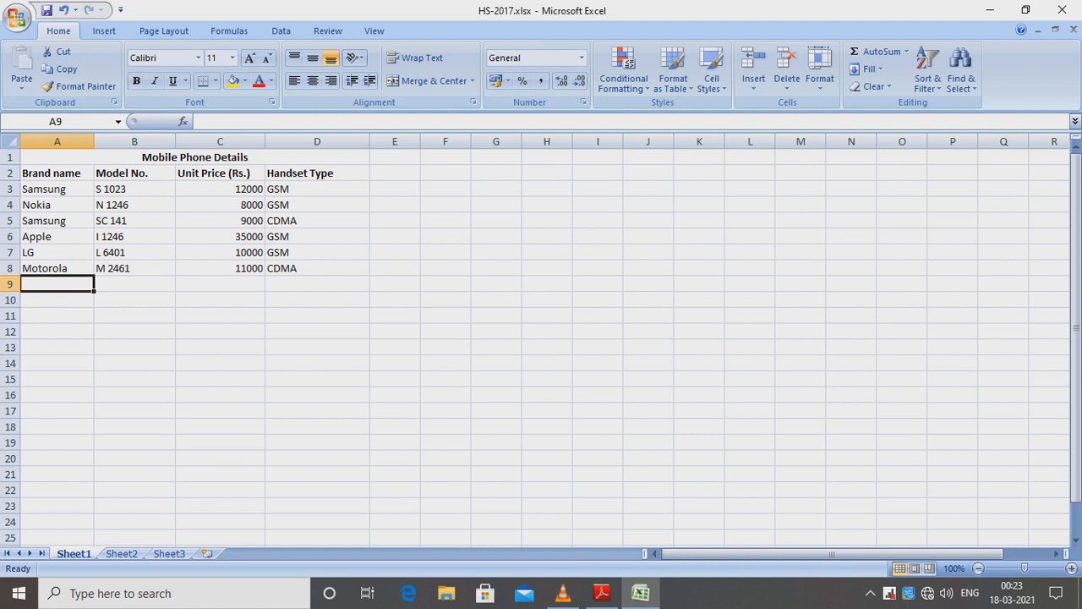
{"action": "type", "text": "Total P"}
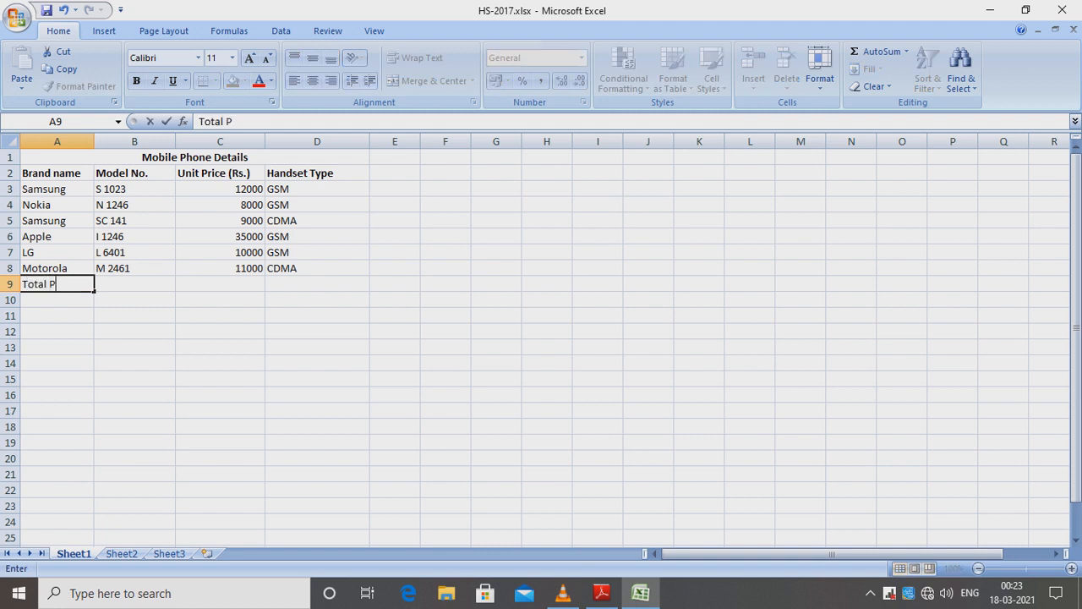
{"action": "type", "text": "rice="}
{"action": "key", "text": "Return"}
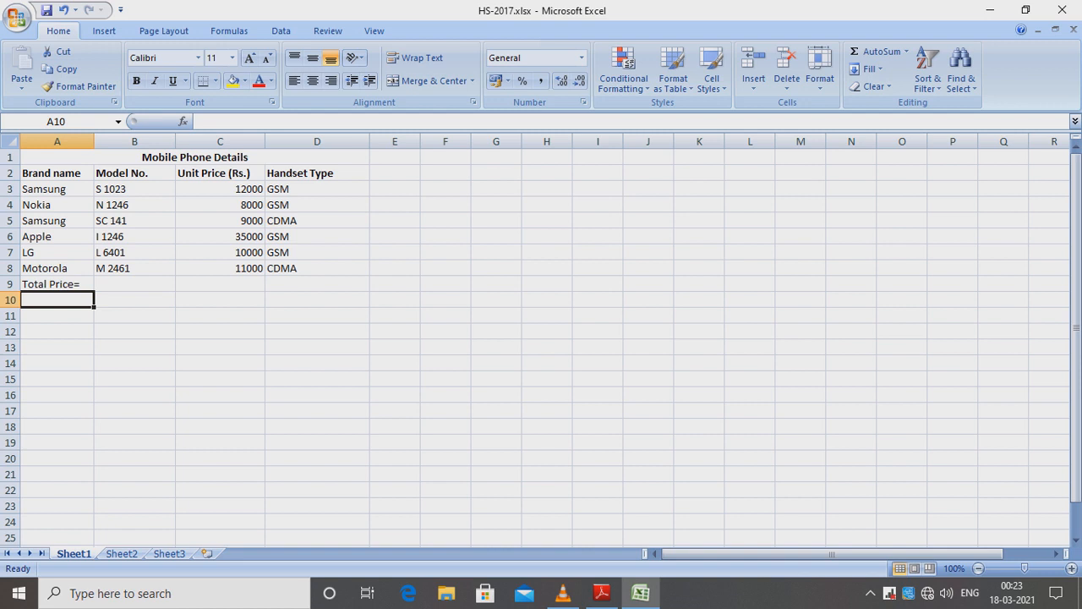
- Extend the text in cell A9 so it reads "Total Price= Highest Price= Lowest Price="
{"action": "left_click", "coordinate": [57, 285]}
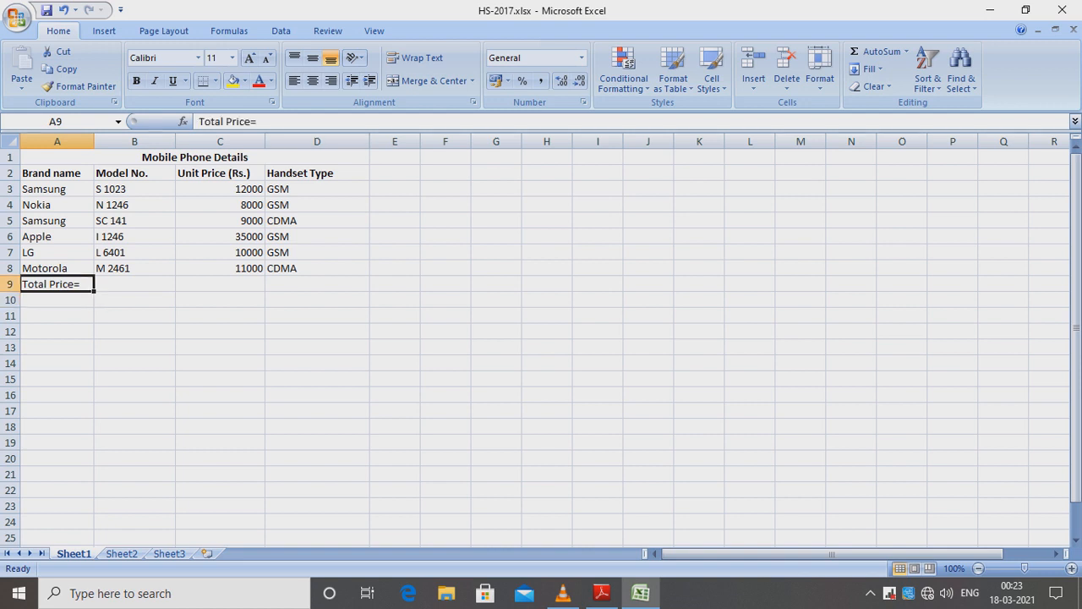
{"action": "left_click", "coordinate": [257, 121]}
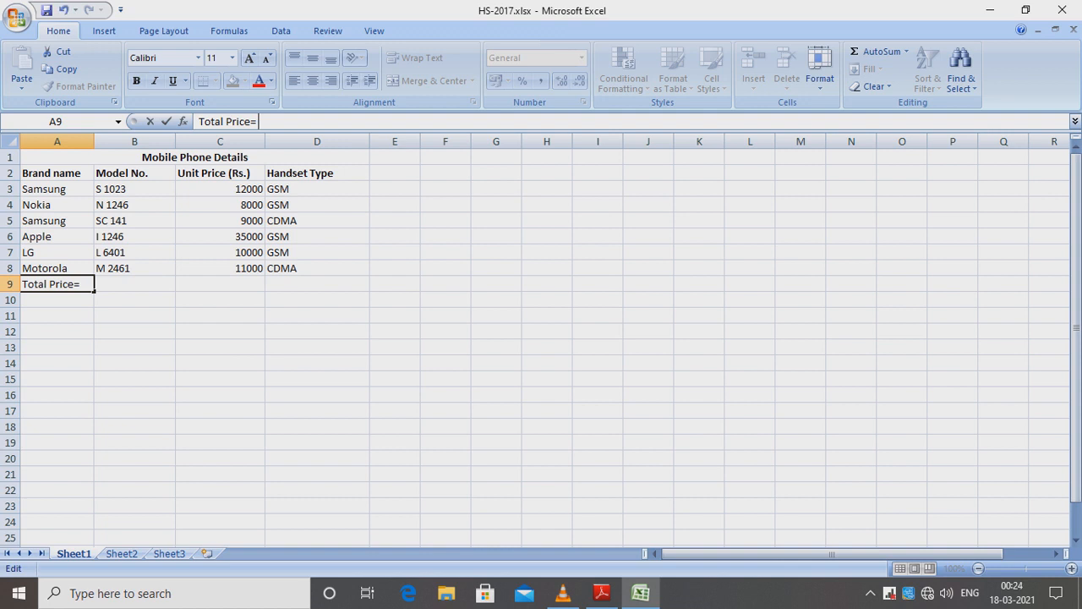
{"action": "type", "text": "Highest "}
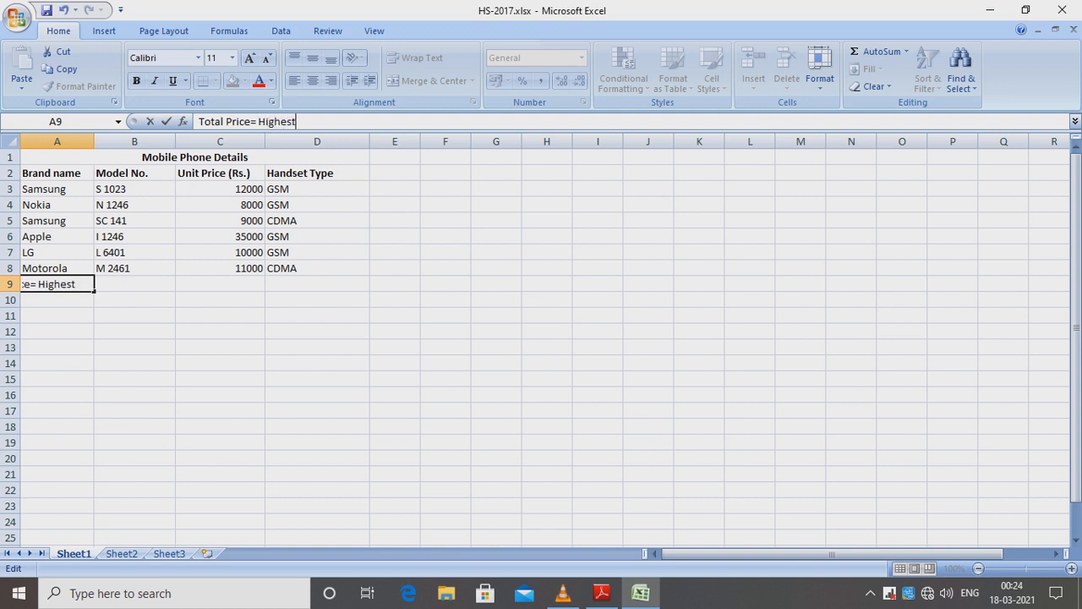
{"action": "type", "text": "Price="}
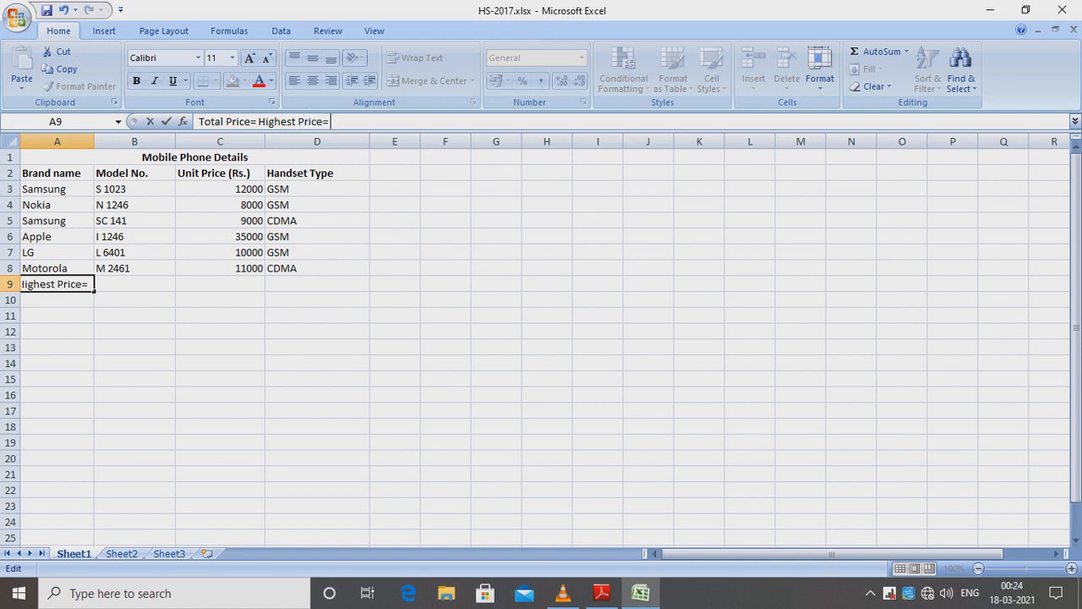
{"action": "type", "text": " Lowes"}
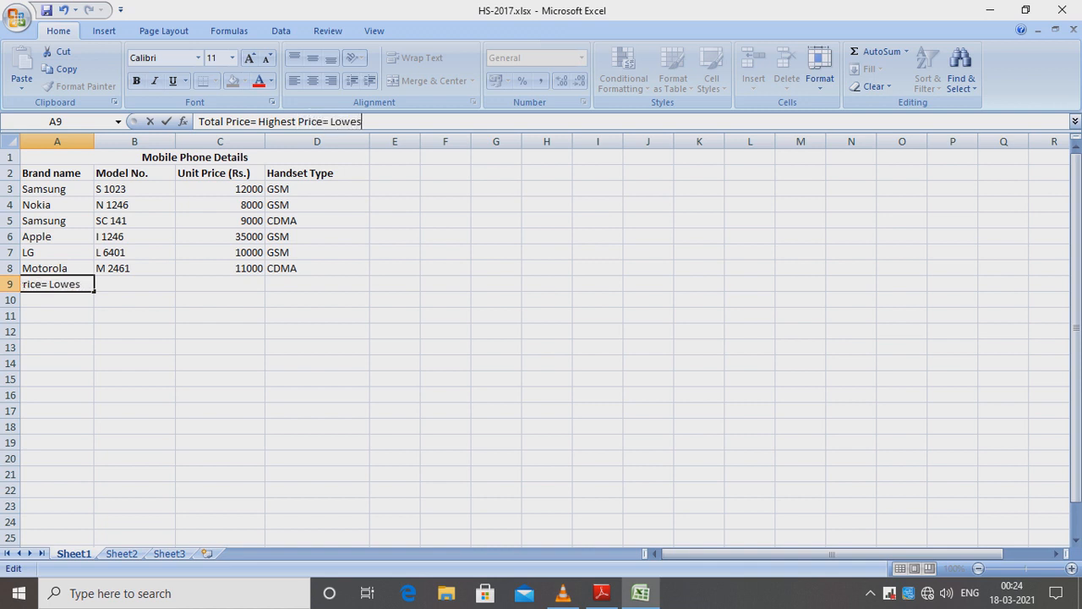
{"action": "type", "text": "t Price"}
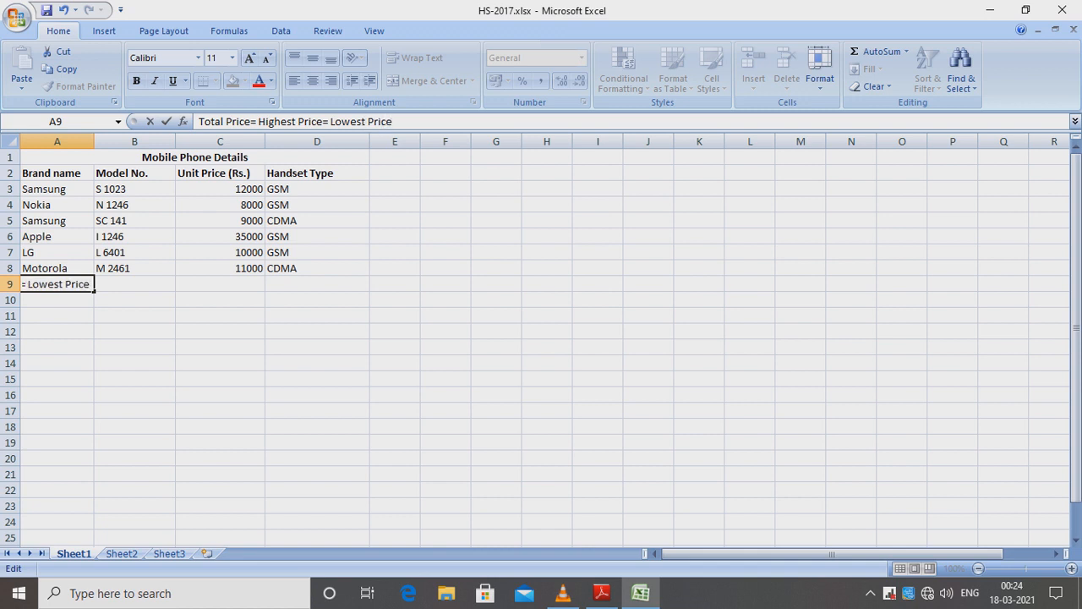
{"action": "type", "text": "="}
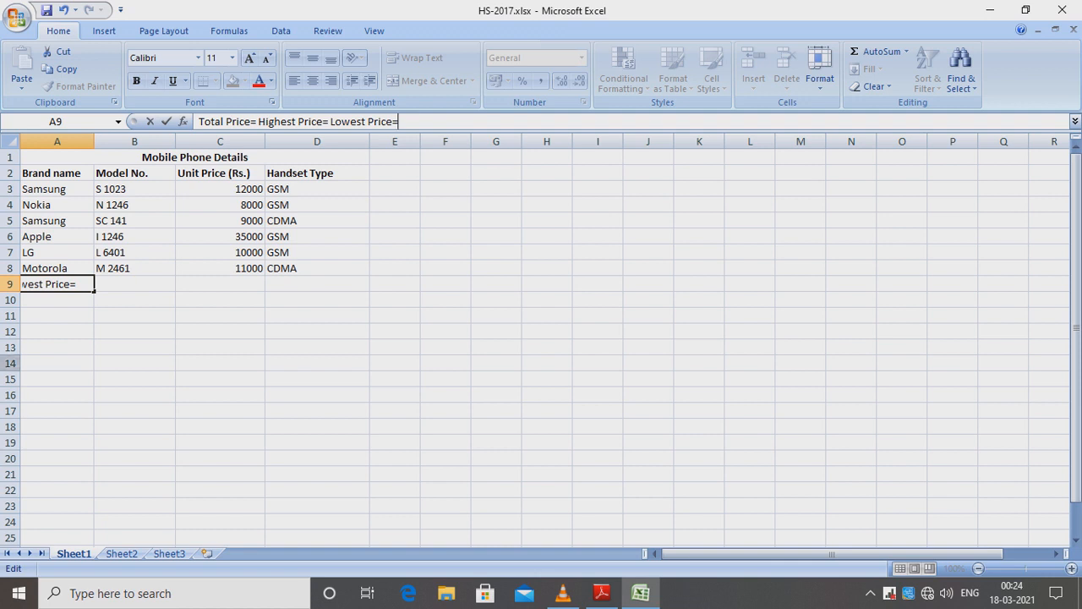
- Increase the height of row 9 to fit three lines and turn on text wrapping for the row
{"action": "left_click", "coordinate": [10, 285]}
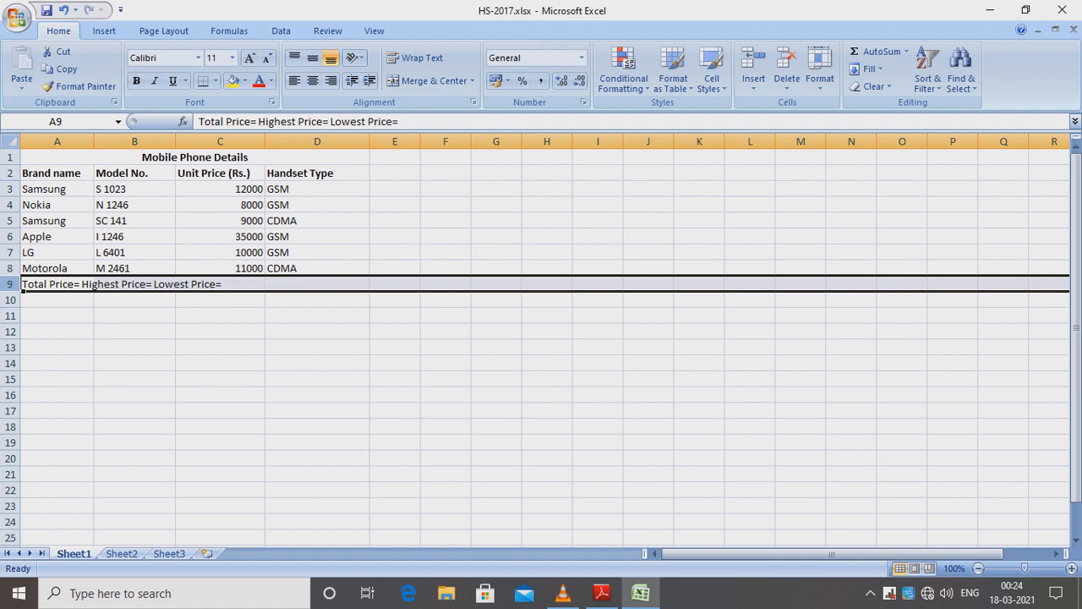
{"action": "left_click_drag", "start_coordinate": [10, 292], "coordinate": [10, 328]}
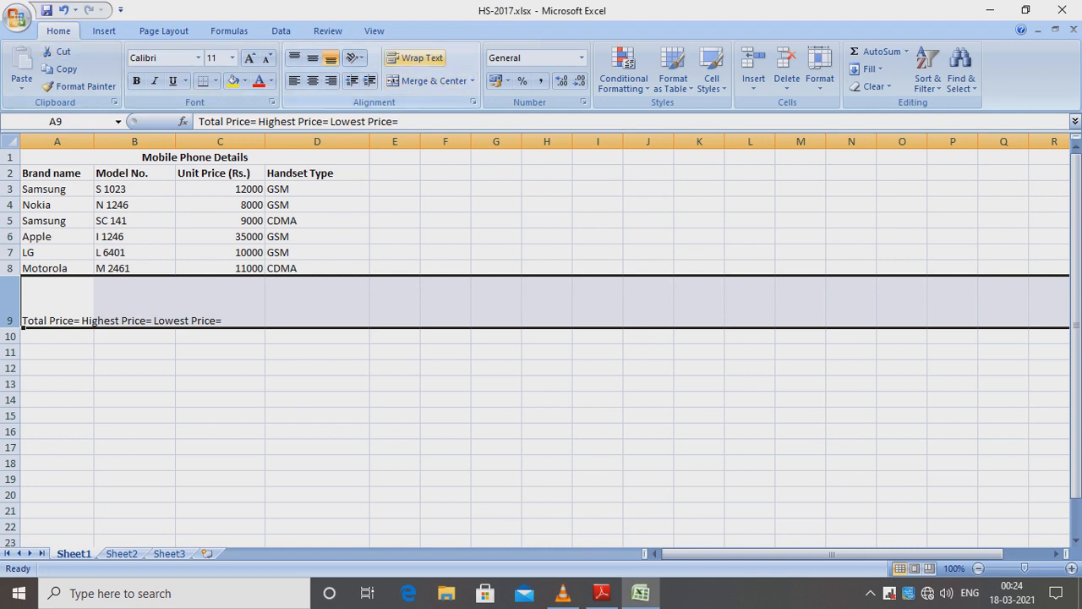
{"action": "left_click", "coordinate": [415, 58]}
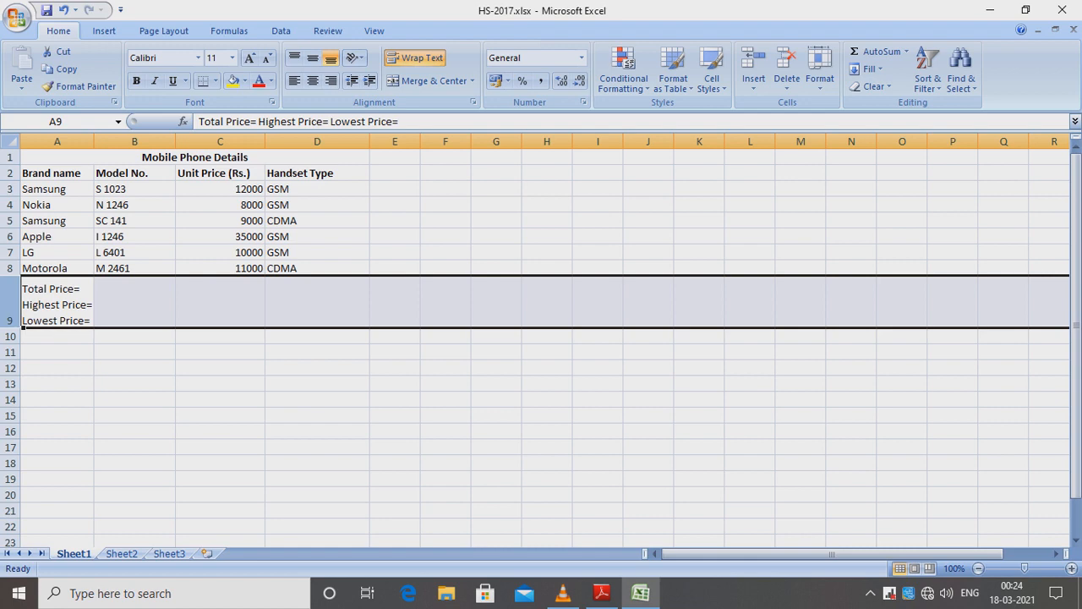
{"action": "left_click", "coordinate": [135, 302]}
{"action": "left_click", "coordinate": [220, 302]}
{"action": "left_click", "coordinate": [317, 302]}
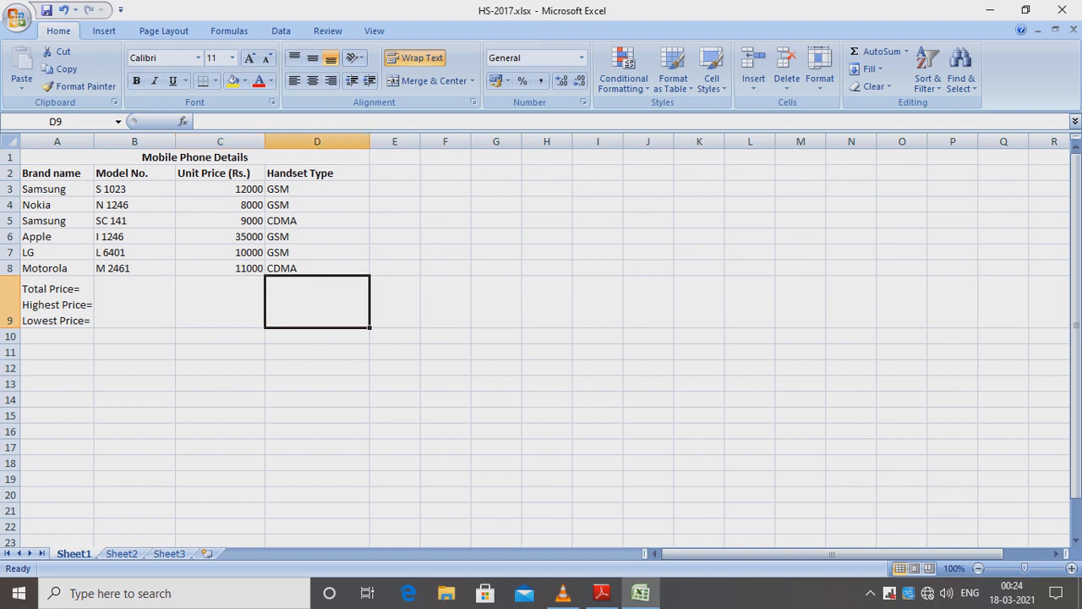
{"action": "left_click", "coordinate": [134, 301]}
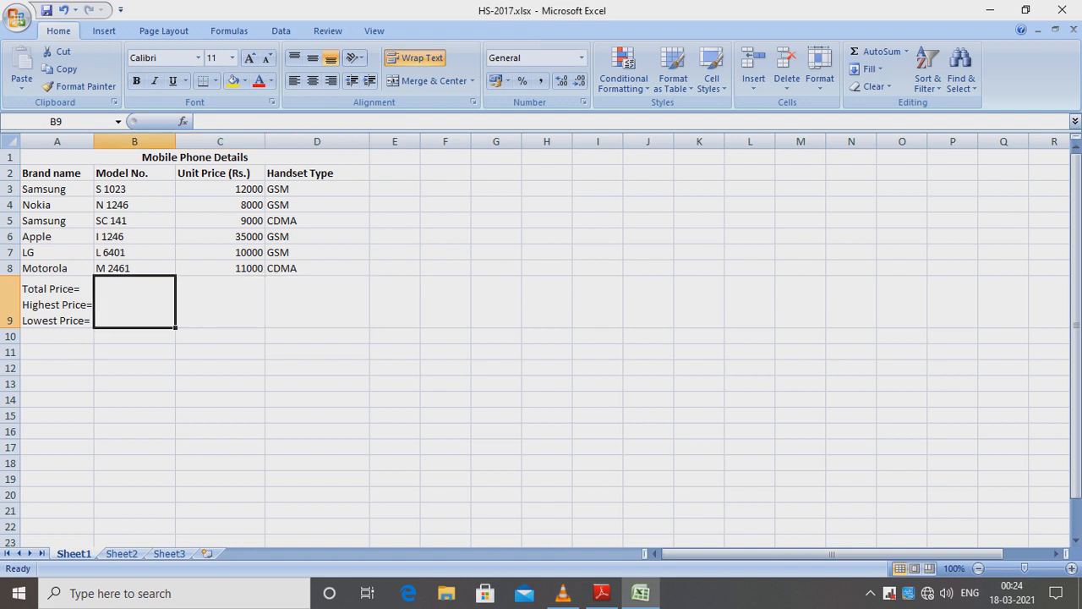
{"action": "left_click", "coordinate": [220, 302]}
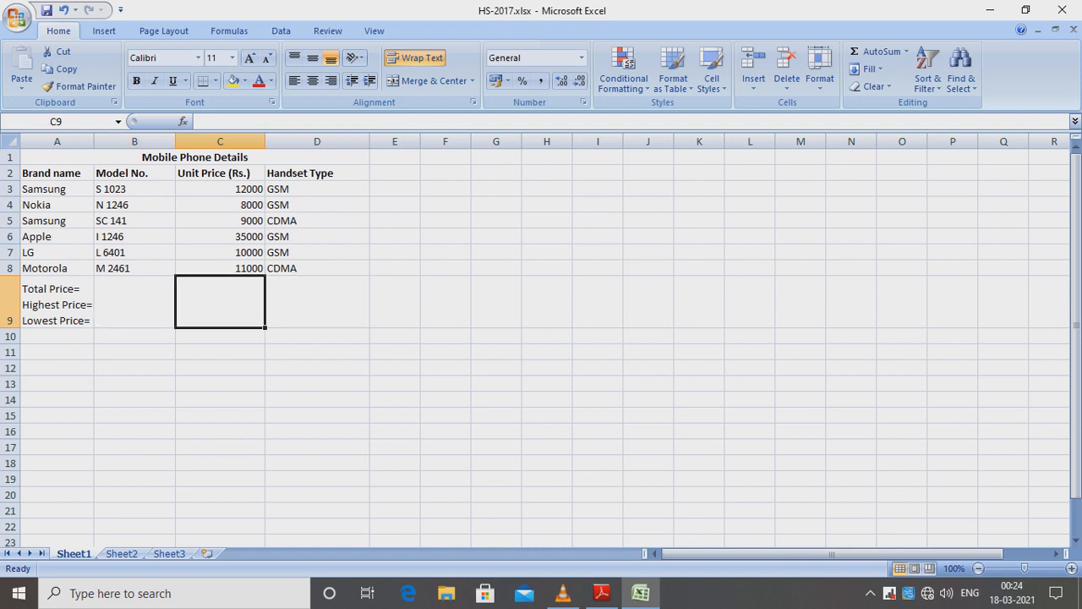
{"action": "left_click", "coordinate": [317, 302]}
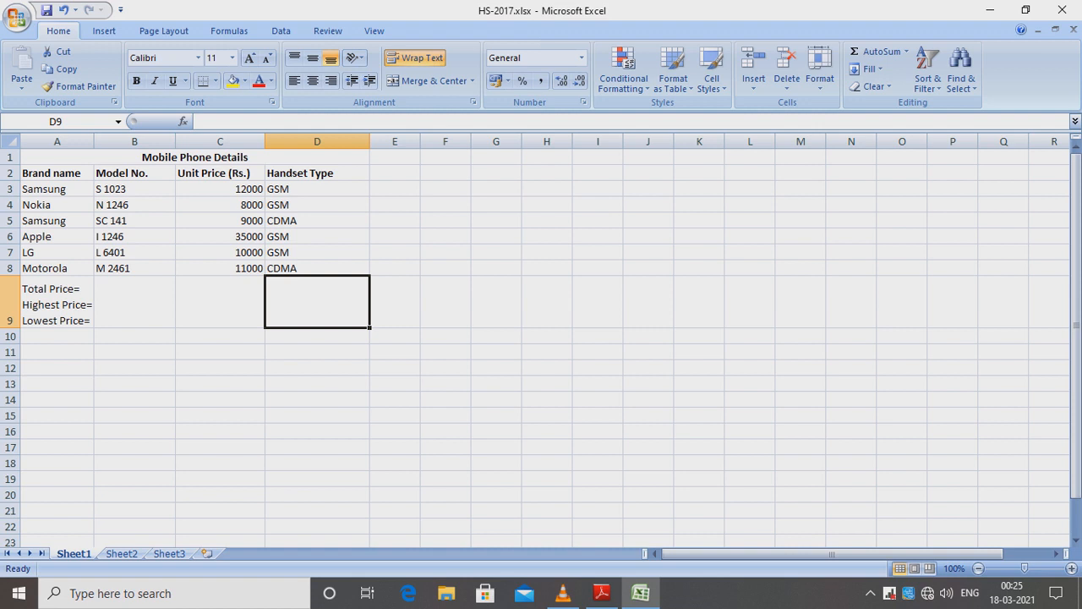
{"action": "left_click", "coordinate": [135, 302]}
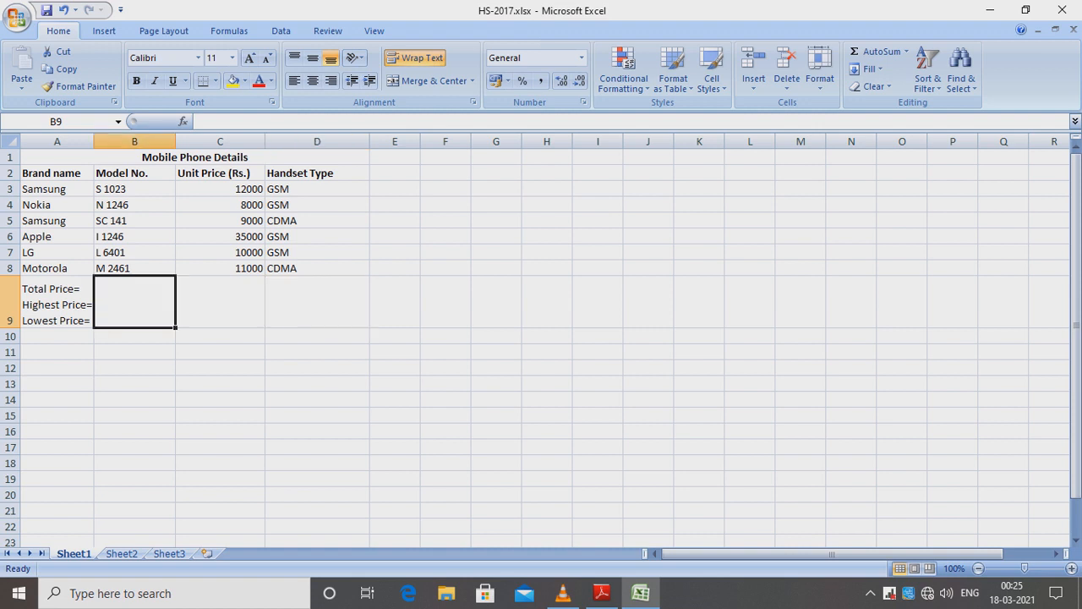
- Switch to Adobe Reader to compare the question's table and its sub-questions with the worksheet, then return to Excel
{"action": "left_click", "coordinate": [602, 593]}
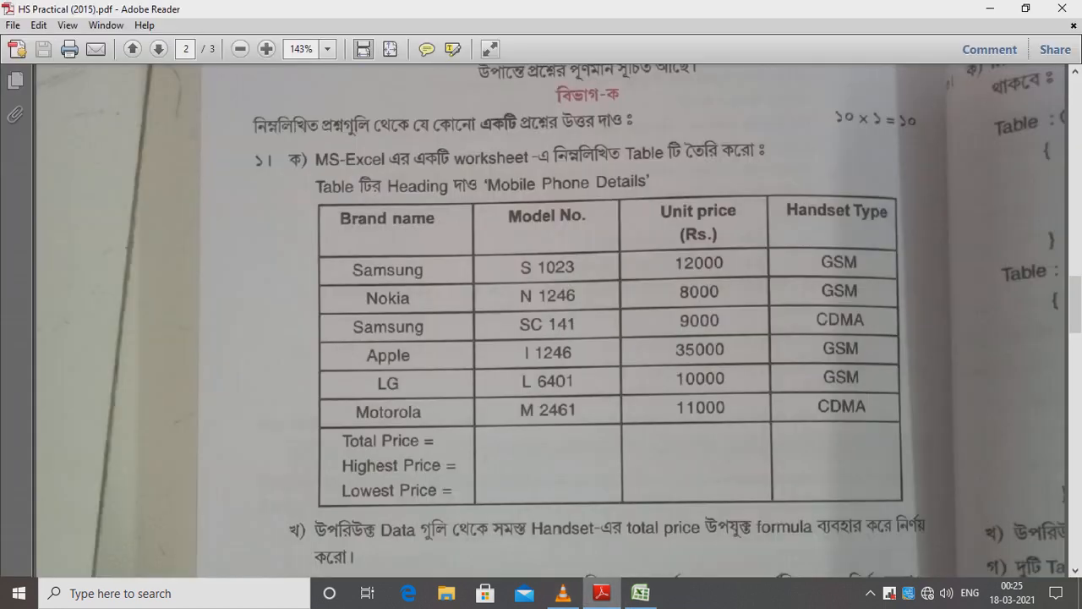
{"action": "scroll", "coordinate": [560, 322], "scroll_direction": "down", "scroll_amount": 1}
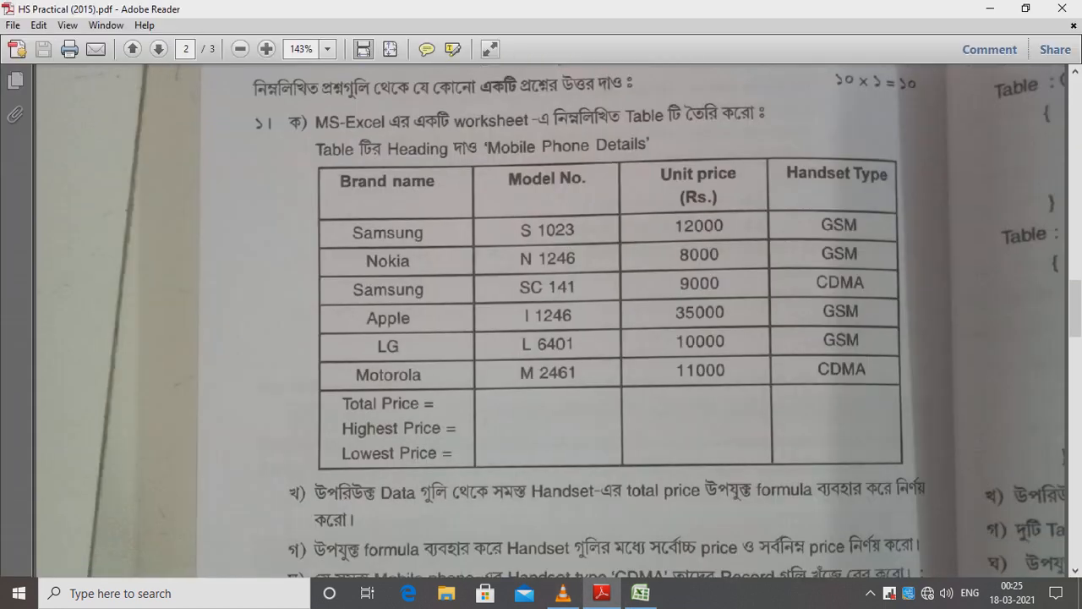
{"action": "scroll", "coordinate": [560, 321], "scroll_direction": "down", "scroll_amount": 2}
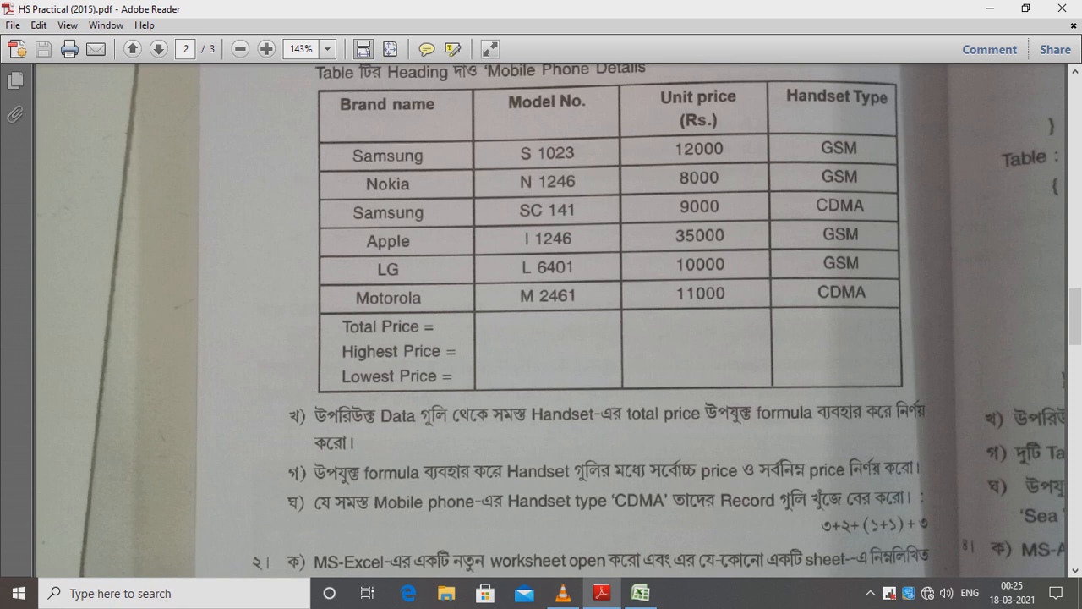
{"action": "scroll", "coordinate": [560, 321], "scroll_direction": "up", "scroll_amount": 3}
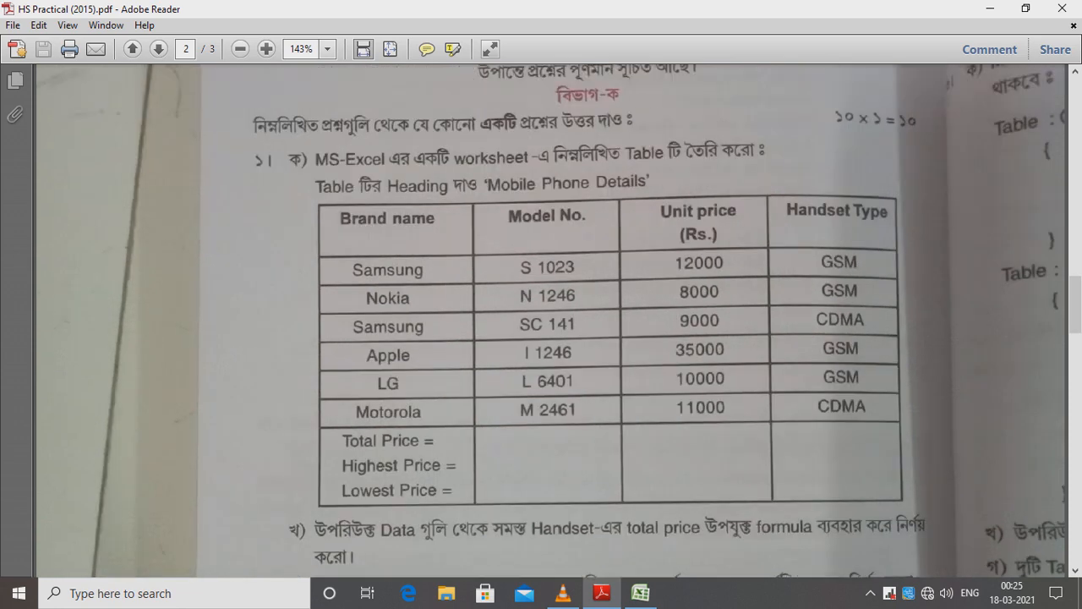
{"action": "scroll", "coordinate": [560, 321], "scroll_direction": "down", "scroll_amount": 4}
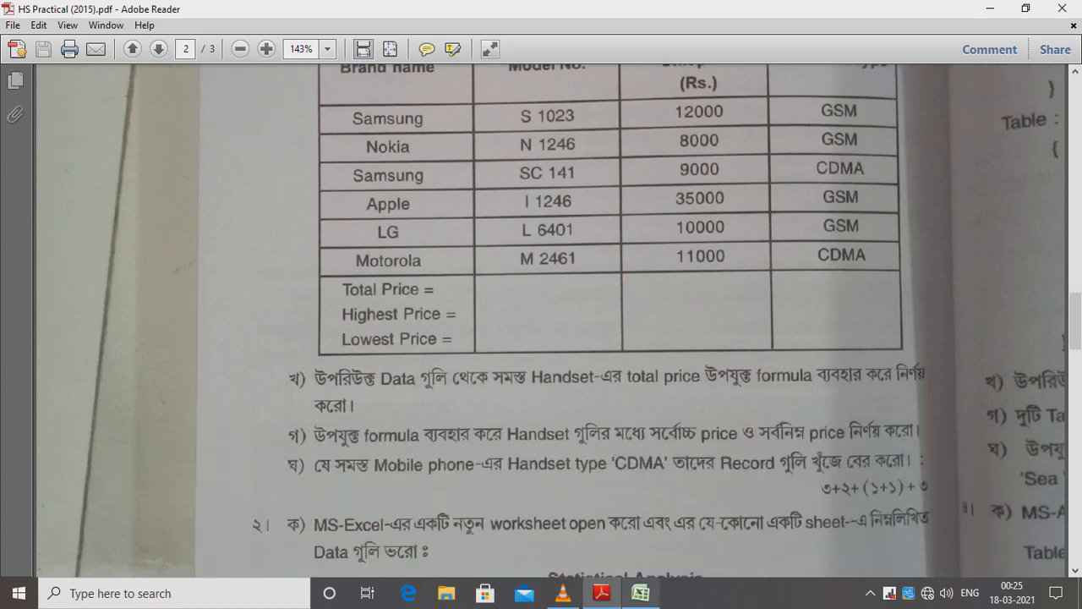
{"action": "left_click", "coordinate": [640, 592]}
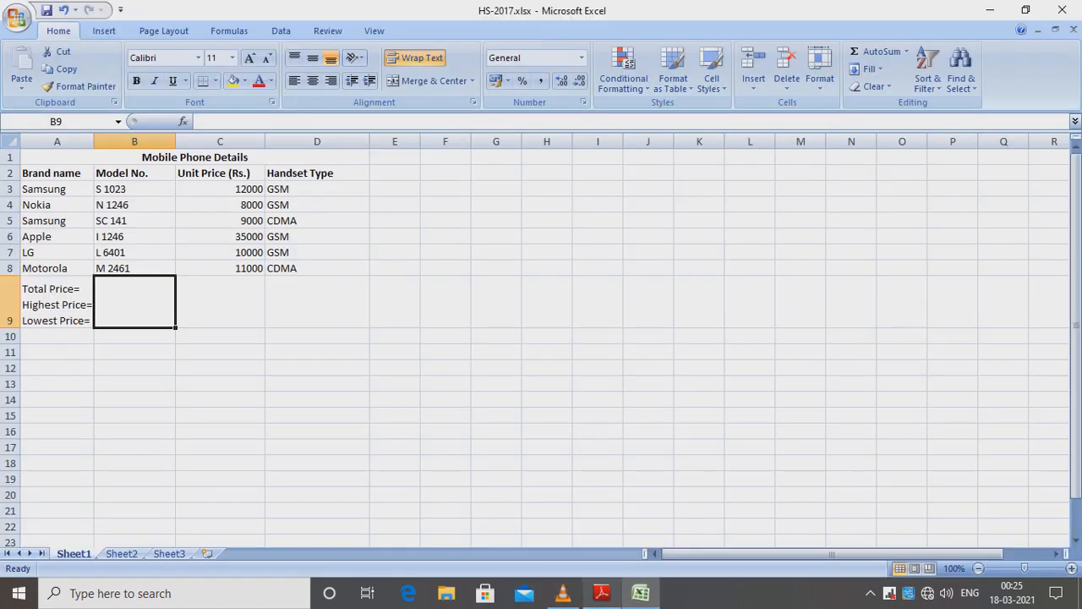
{"action": "left_click", "coordinate": [601, 593]}
{"action": "scroll", "coordinate": [560, 321], "scroll_direction": "up", "scroll_amount": 2}
{"action": "scroll", "coordinate": [578, 321], "scroll_direction": "up", "scroll_amount": 1}
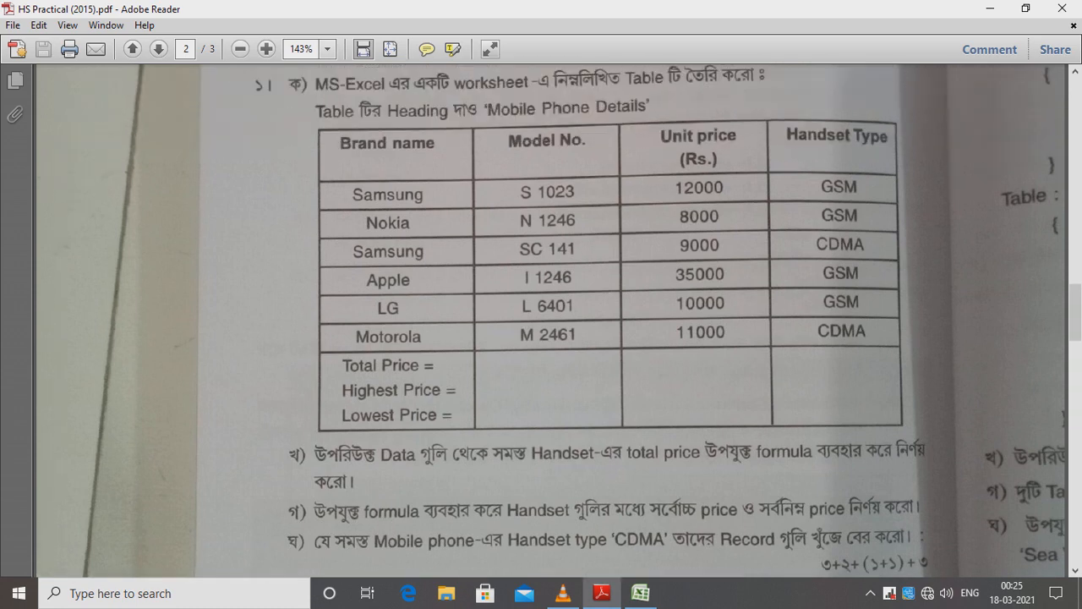
{"action": "left_click", "coordinate": [640, 593]}
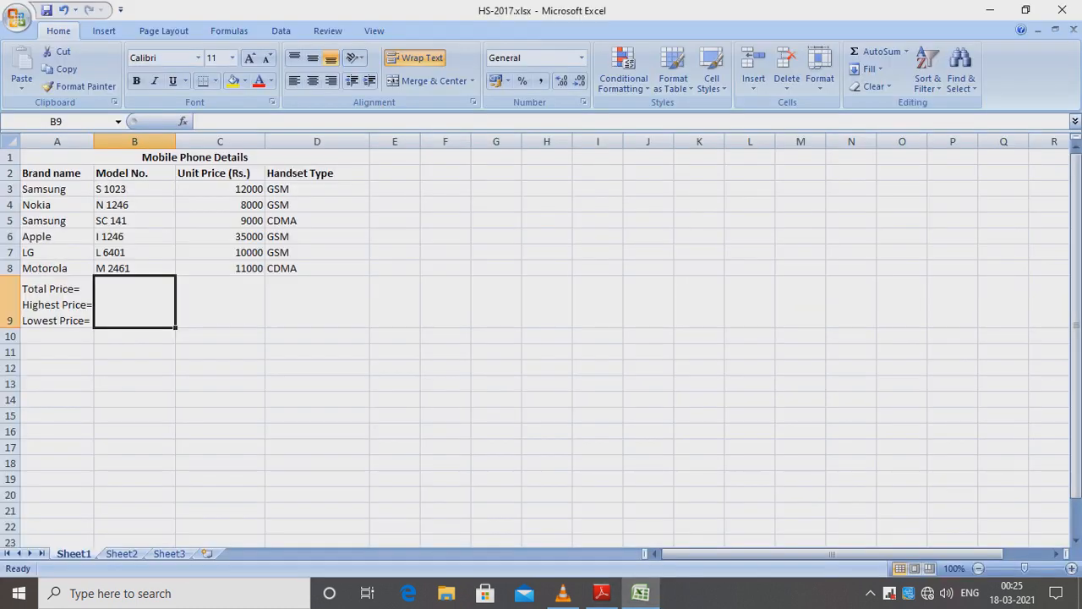
{"action": "left_click", "coordinate": [56, 173]}
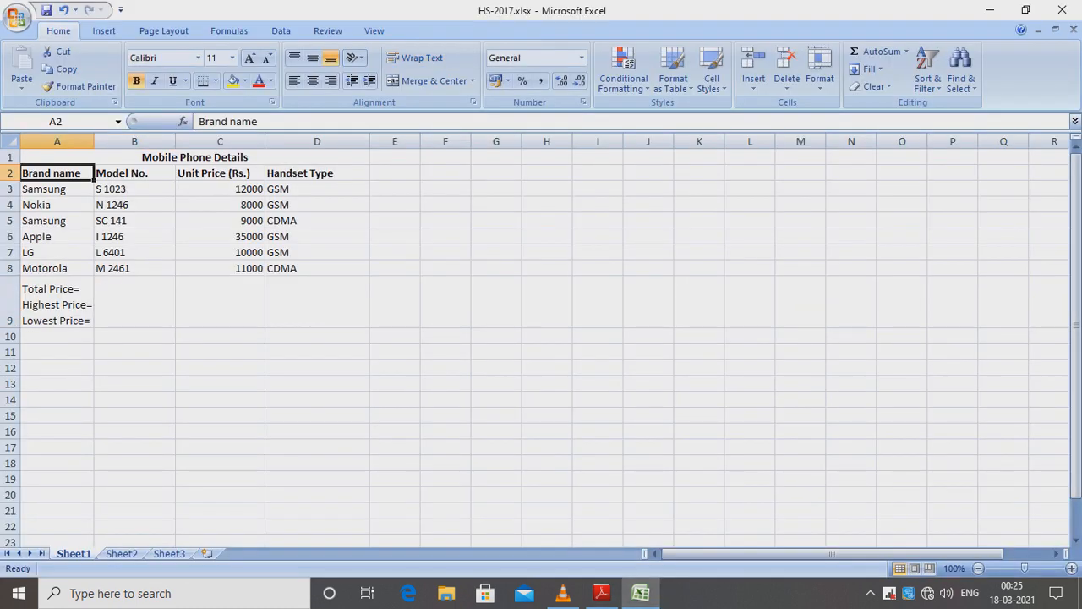
{"action": "key", "text": "Down"}
{"action": "key", "text": "Down"}
{"action": "key", "text": "Down"}
{"action": "key", "text": "Down"}
{"action": "key", "text": "Down"}
{"action": "key", "text": "Down"}
{"action": "key", "text": "Down"}
{"action": "key", "text": "Down"}
{"action": "key", "text": "Down"}
{"action": "key", "text": "Down"}
{"action": "key", "text": "Down"}
{"action": "key", "text": "Down"}
{"action": "key", "text": "Down"}
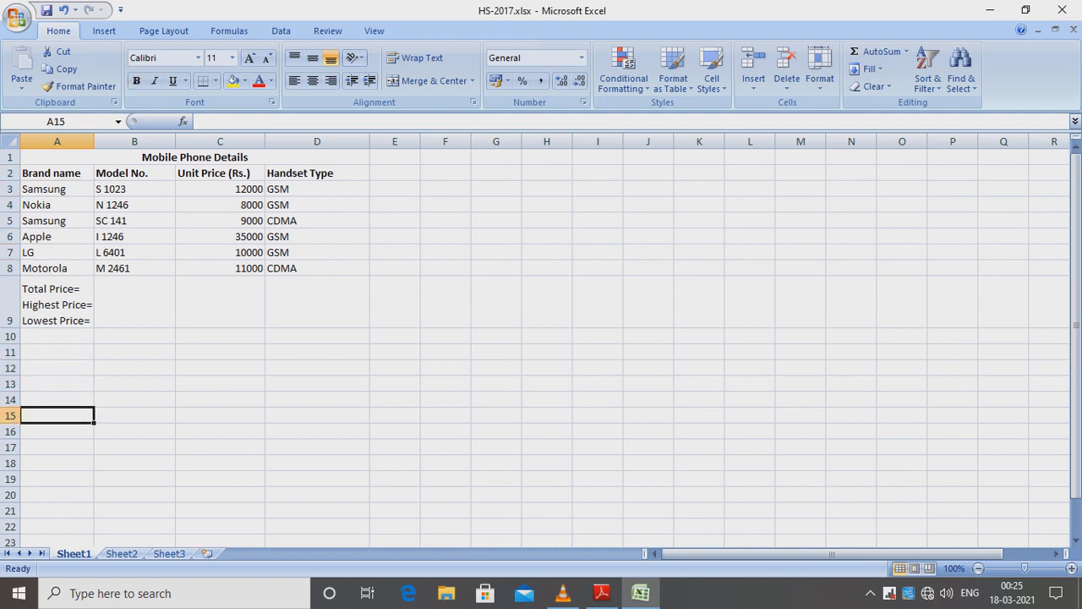
- Centre the contents of cells A2 to D9 horizontally and align them to the middle vertically
{"action": "left_click", "coordinate": [56, 173]}
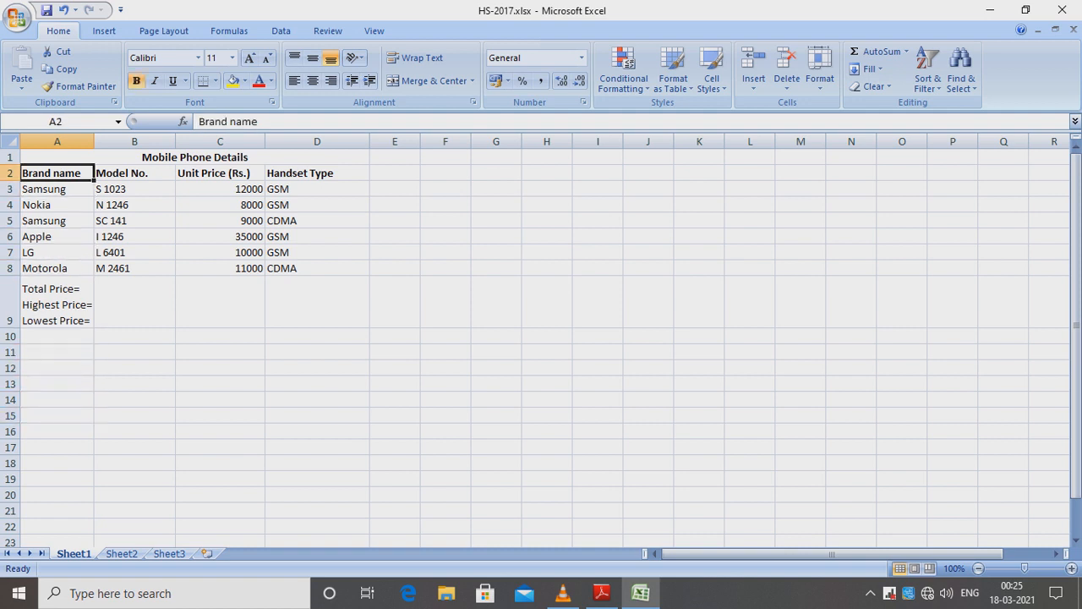
{"action": "left_click_drag", "start_coordinate": [56, 173], "coordinate": [318, 321]}
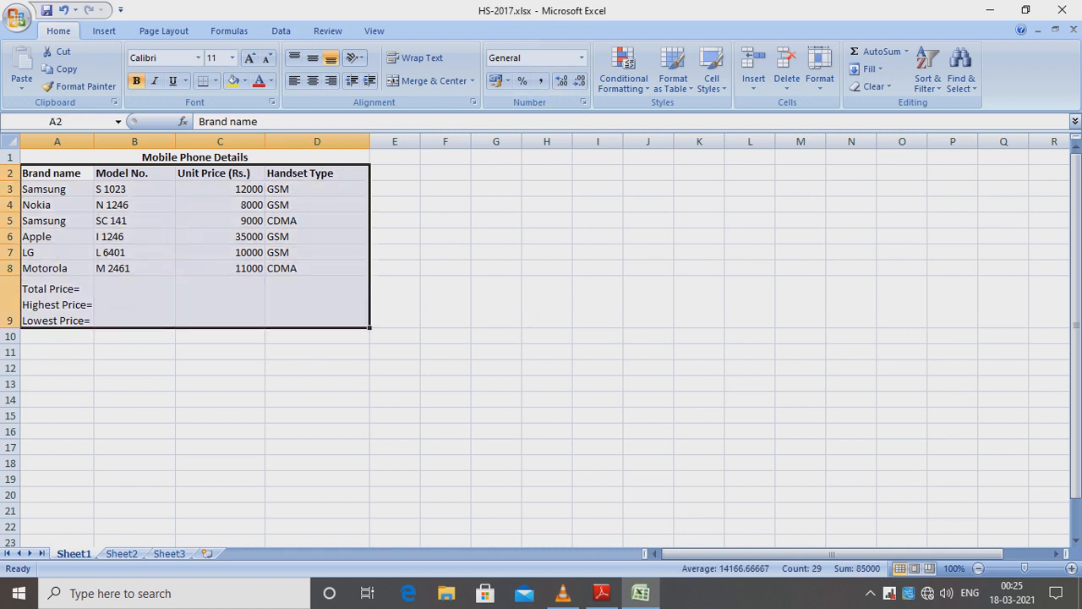
{"action": "left_click", "coordinate": [312, 80]}
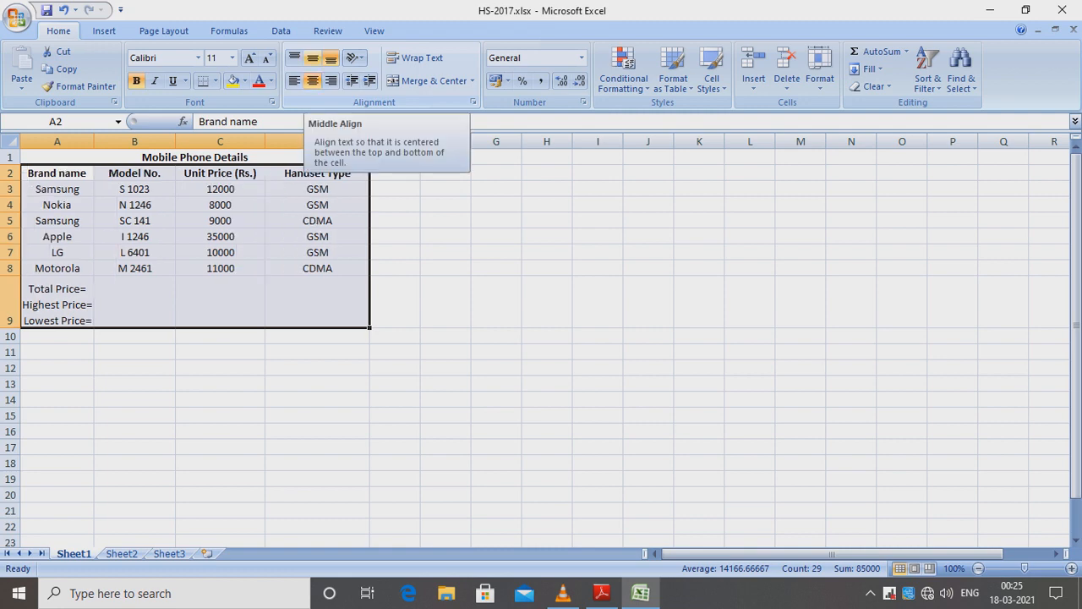
{"action": "left_click", "coordinate": [312, 58]}
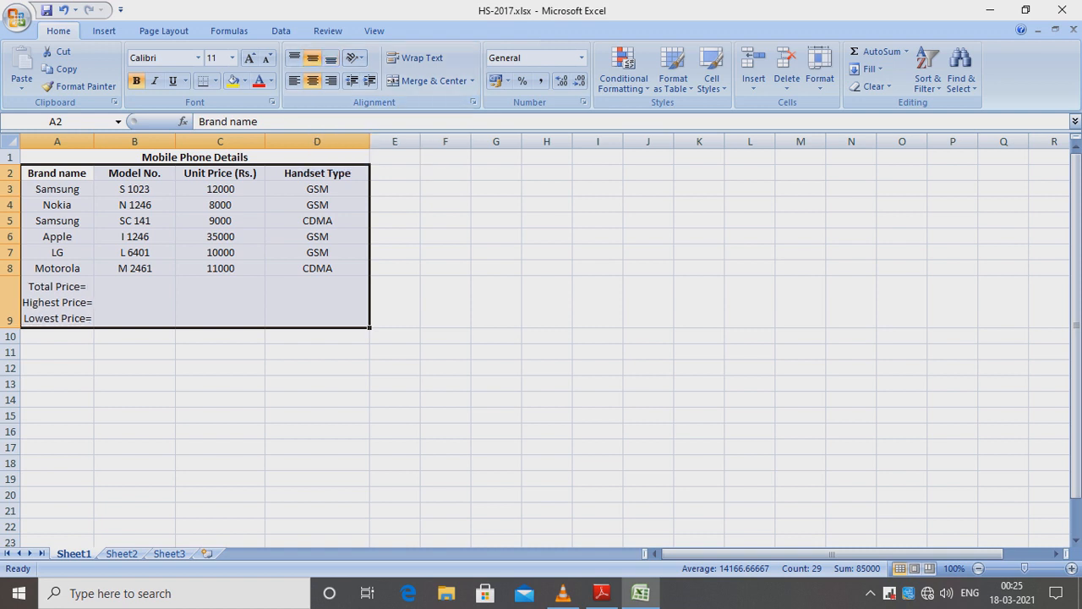
- Select cell B9, read the total price sub-question in Adobe Reader, and return to Excel
{"action": "left_click", "coordinate": [135, 302]}
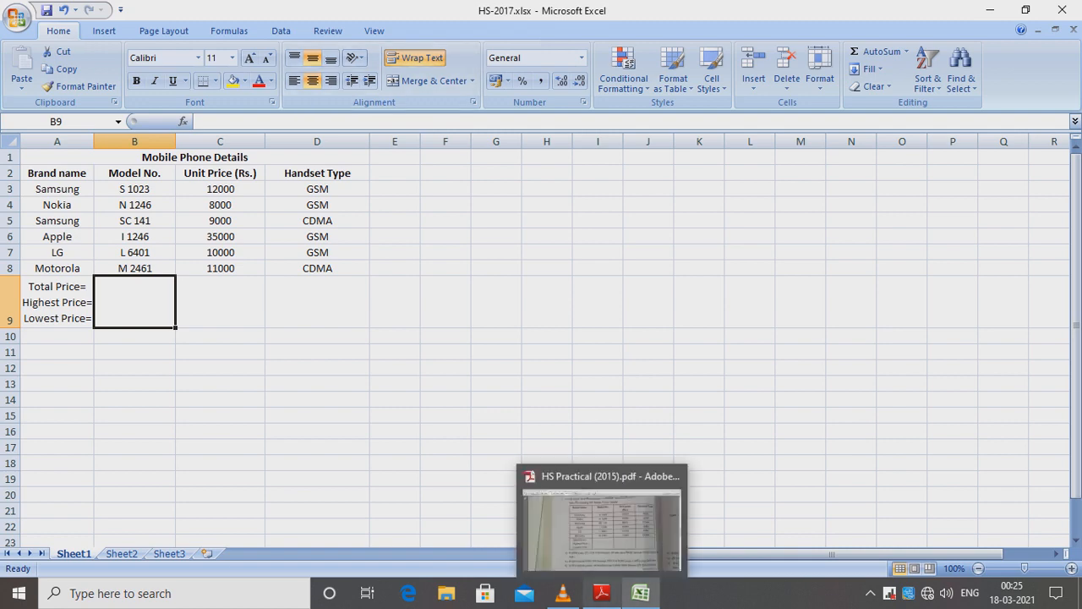
{"action": "left_click", "coordinate": [602, 593]}
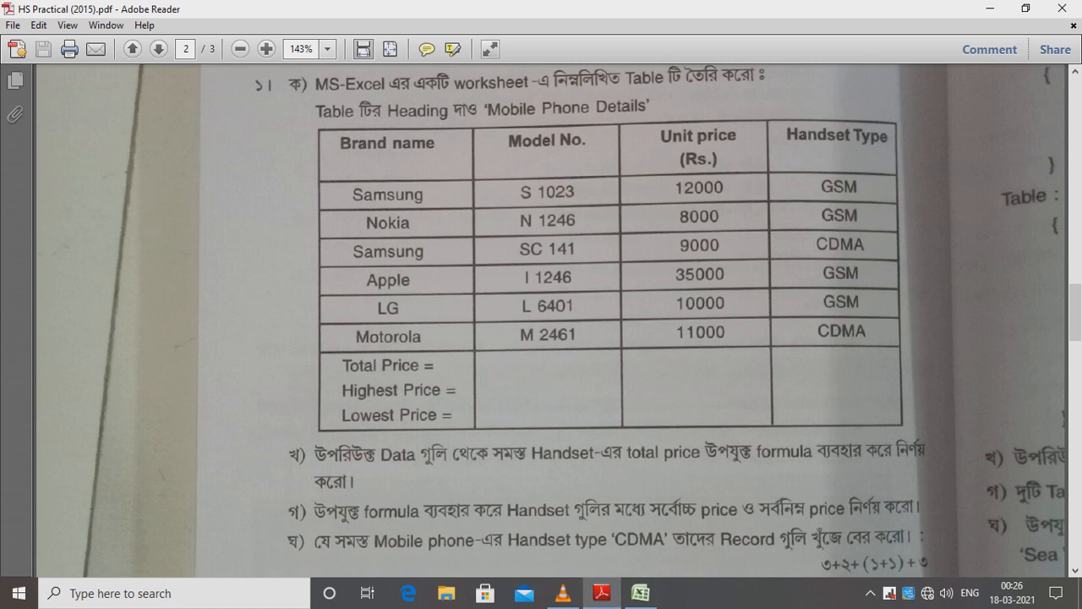
{"action": "scroll", "coordinate": [580, 322], "scroll_direction": "down", "scroll_amount": 1}
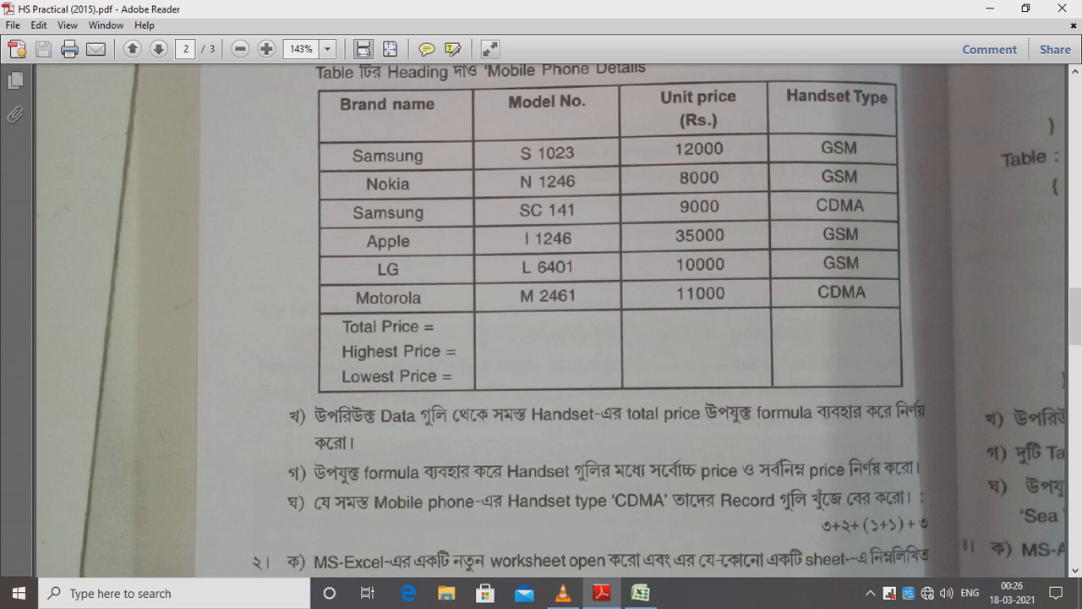
{"action": "left_click", "coordinate": [641, 593]}
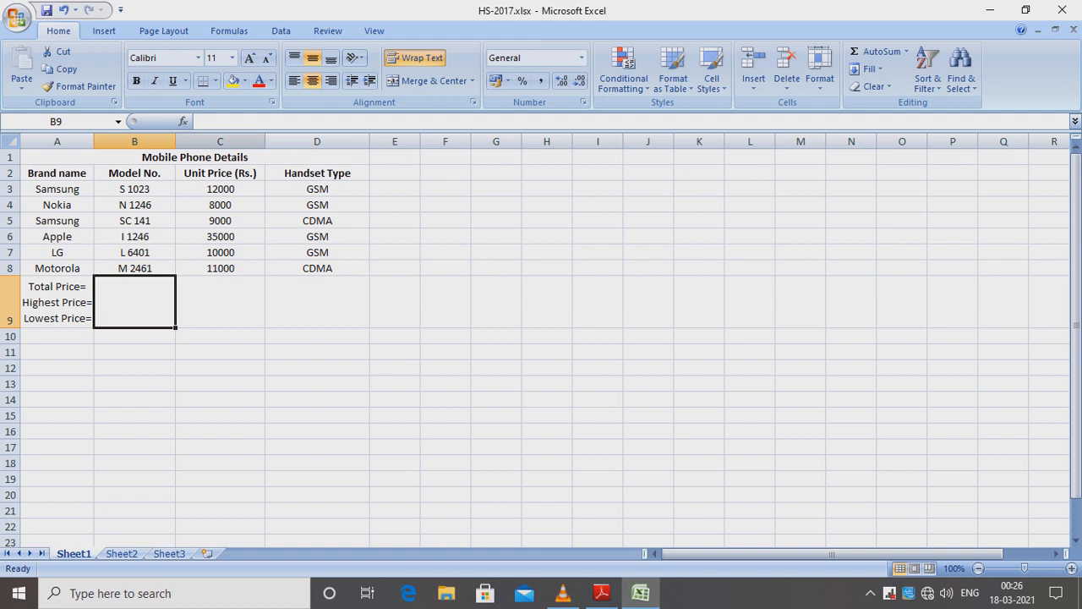
- Enter the total price formula =C3+C4+C5+C6+C7+C8 in cell B9
{"action": "left_click", "coordinate": [215, 122]}
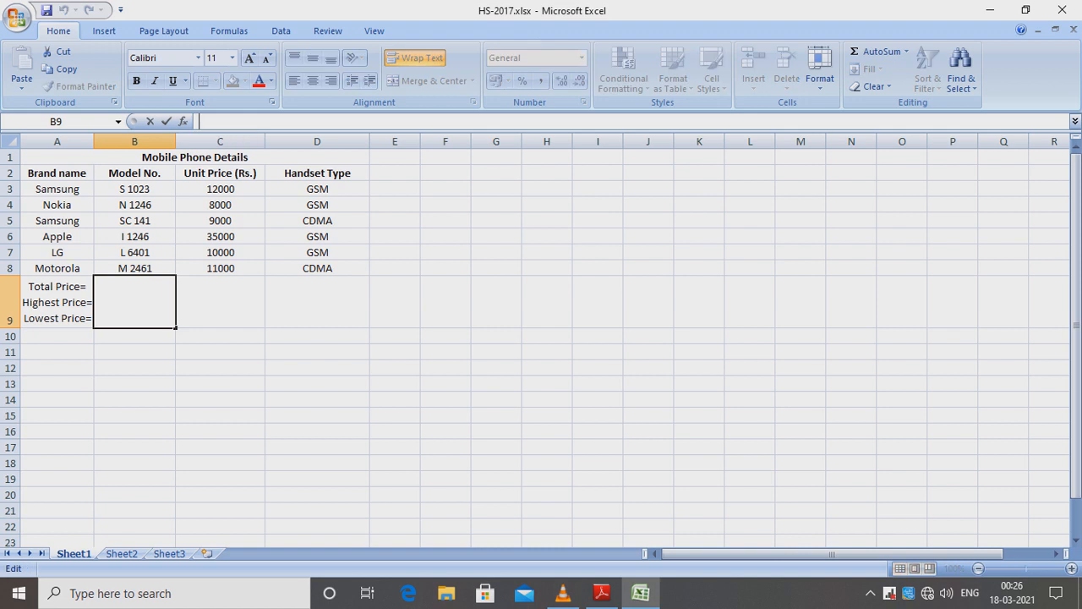
{"action": "type", "text": "="}
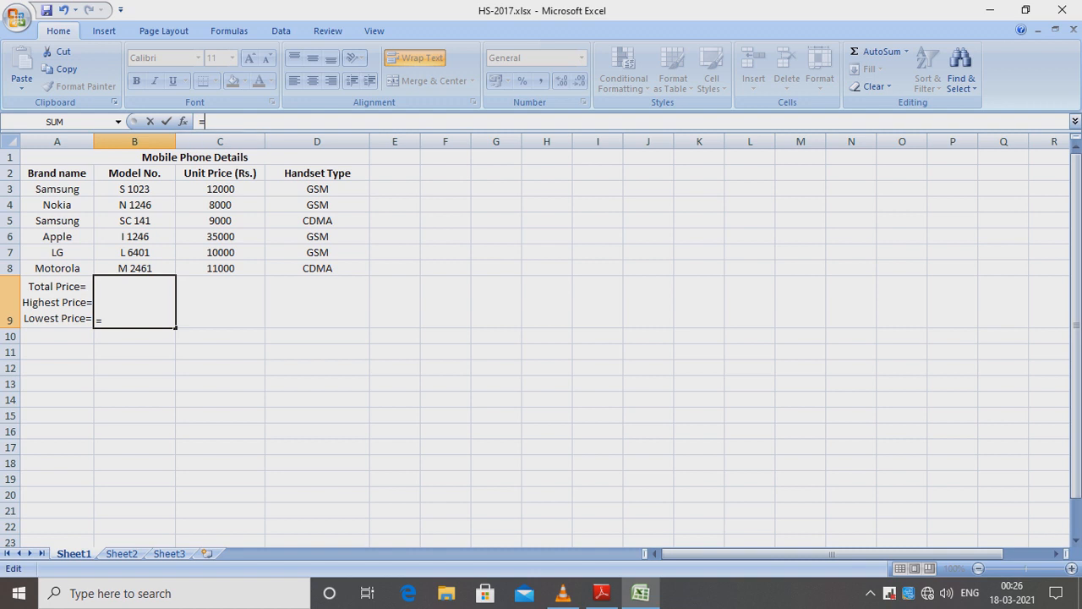
{"action": "left_click", "coordinate": [220, 188]}
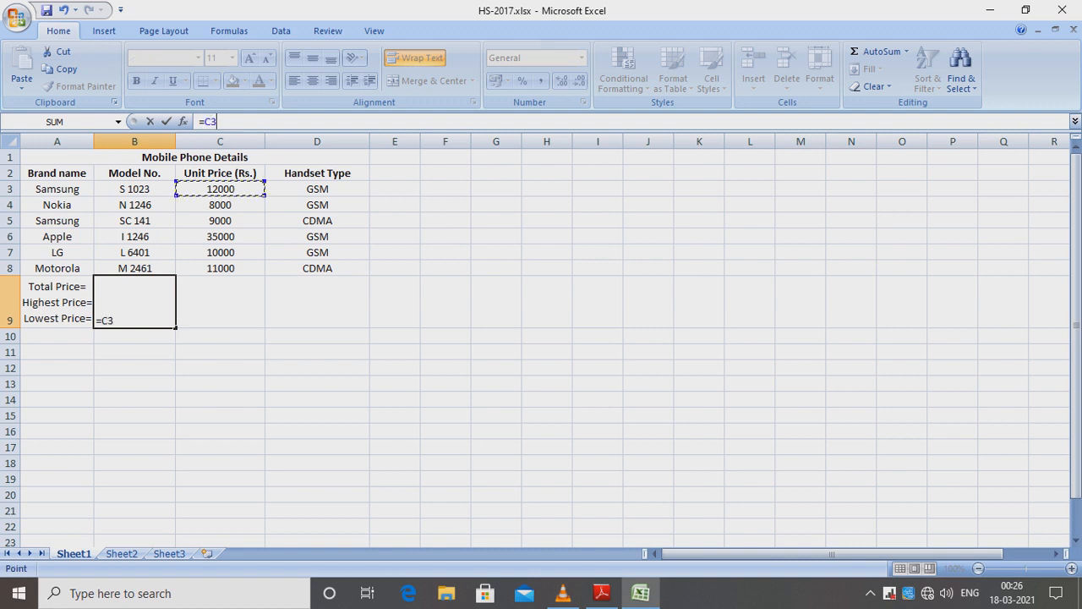
{"action": "type", "text": "+"}
{"action": "left_click", "coordinate": [220, 205]}
{"action": "type", "text": "+"}
{"action": "left_click", "coordinate": [219, 220]}
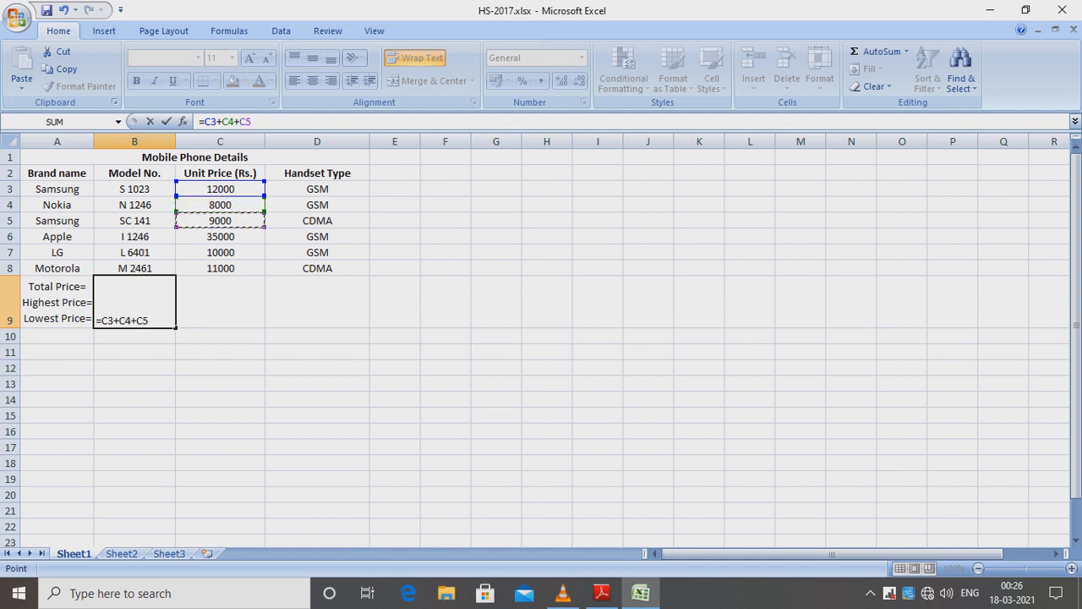
{"action": "type", "text": "+"}
{"action": "left_click", "coordinate": [220, 237]}
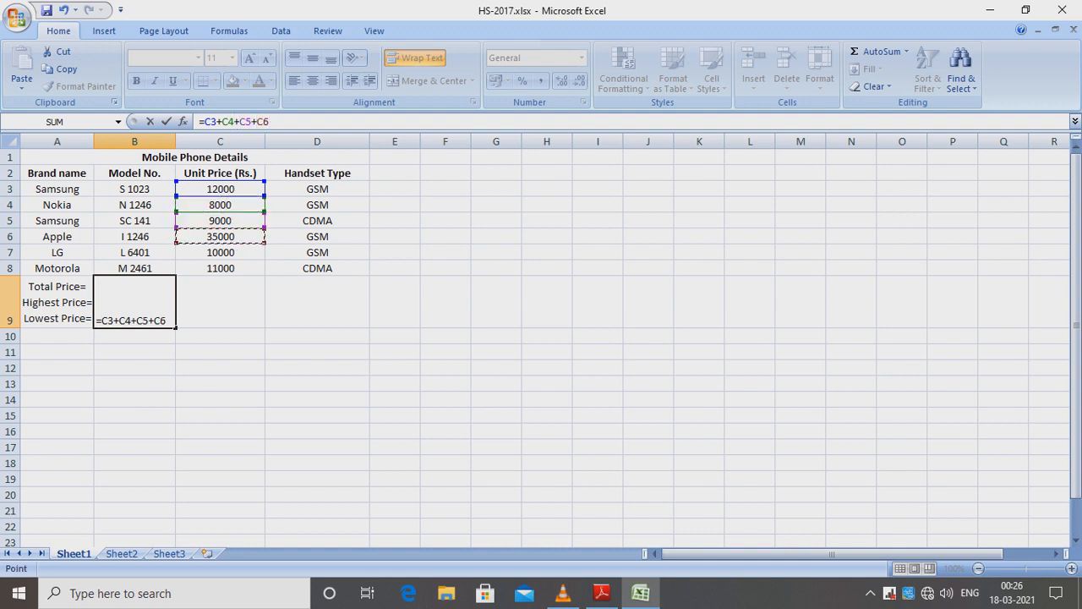
{"action": "type", "text": "+"}
{"action": "left_click", "coordinate": [220, 252]}
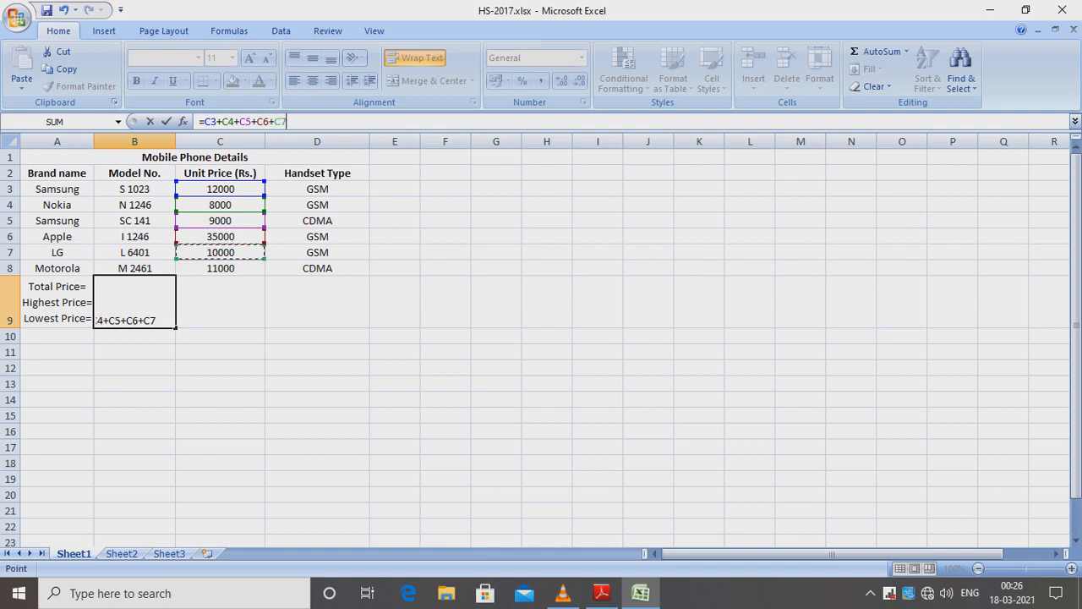
{"action": "type", "text": "+"}
{"action": "left_click", "coordinate": [219, 268]}
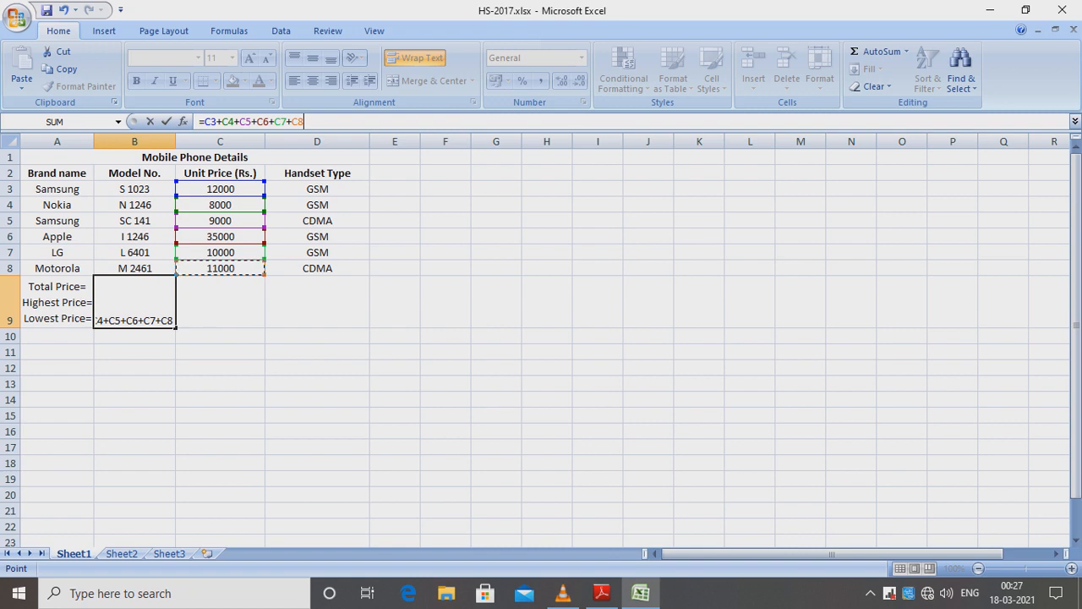
{"action": "key", "text": "Return"}
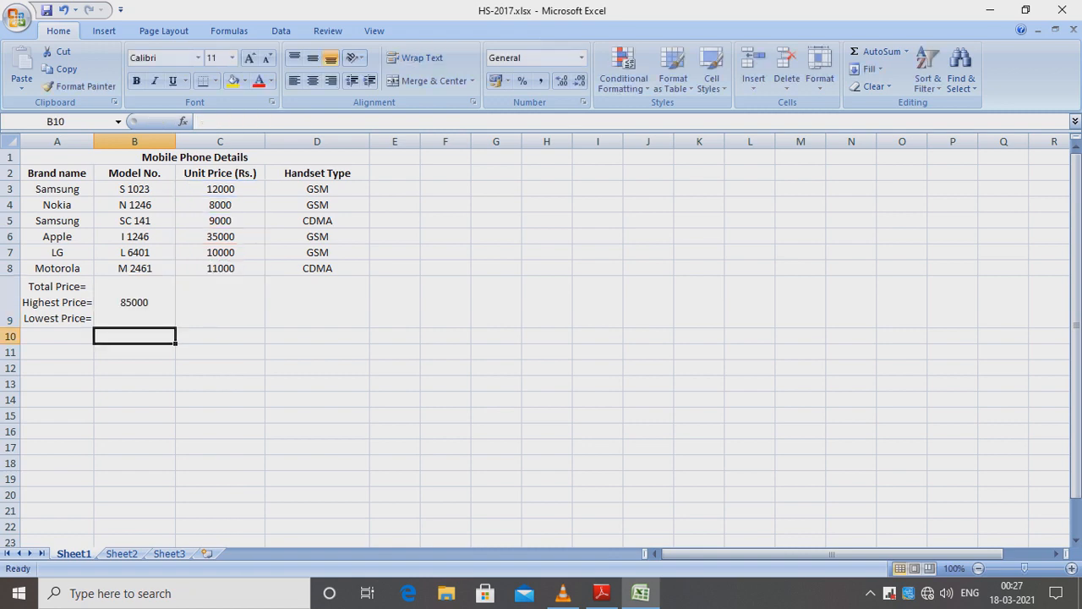
- Review the formula in cell B9, read the highest and lowest price sub-question in Adobe Reader, and return to Excel
{"action": "left_click", "coordinate": [135, 302]}
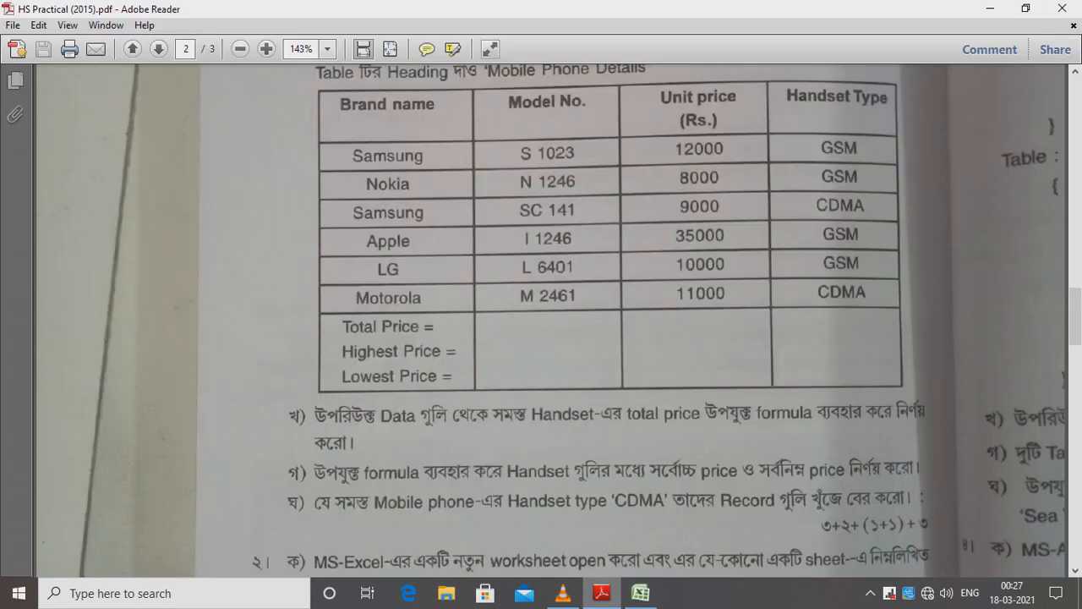
{"action": "left_click", "coordinate": [602, 592]}
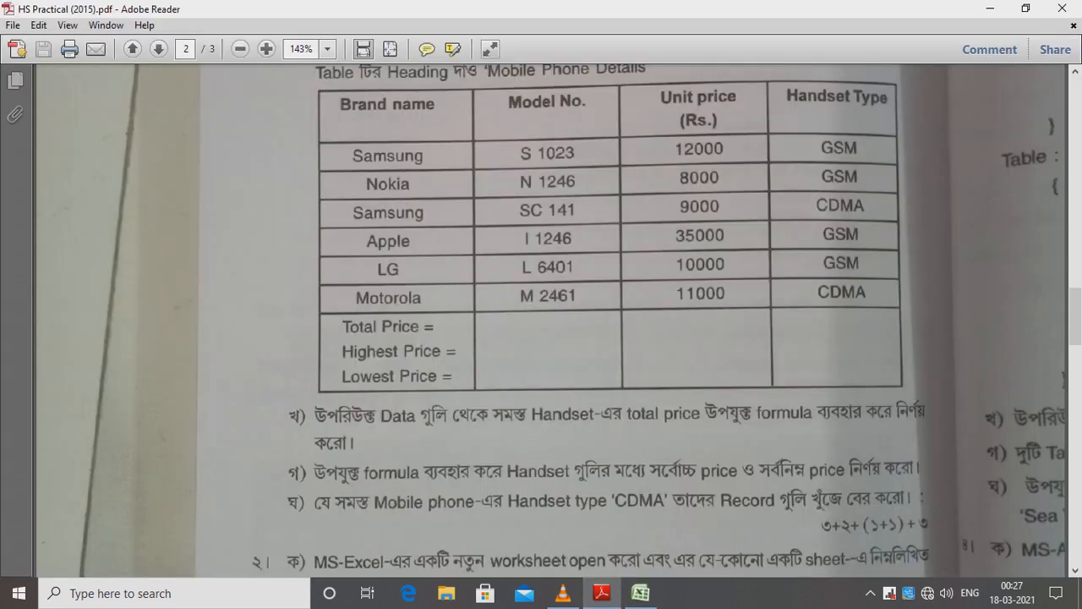
{"action": "scroll", "coordinate": [592, 321], "scroll_direction": "down", "scroll_amount": 2}
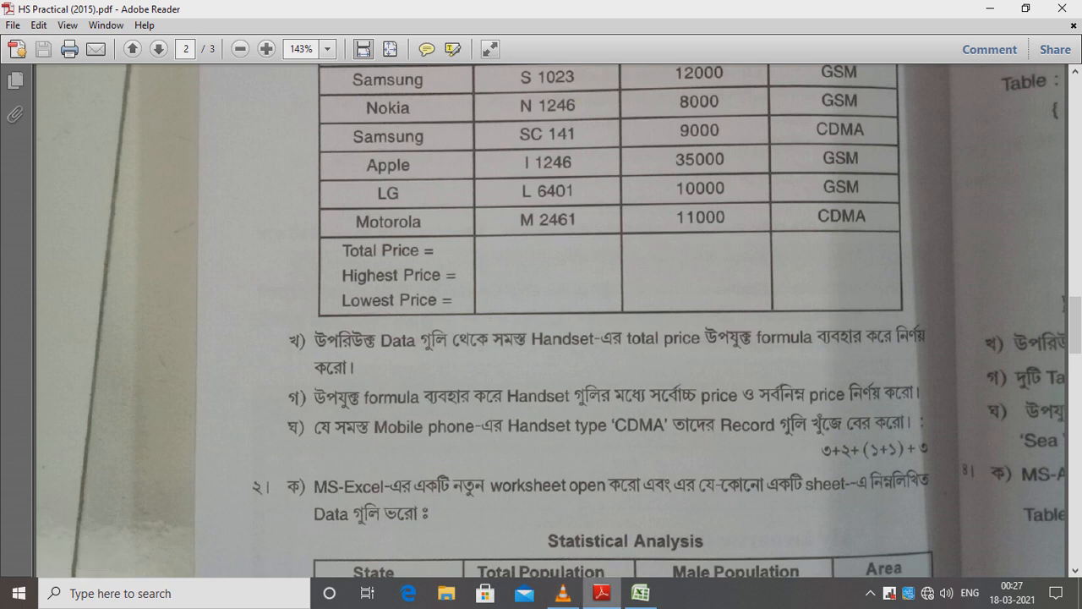
{"action": "left_click", "coordinate": [602, 593]}
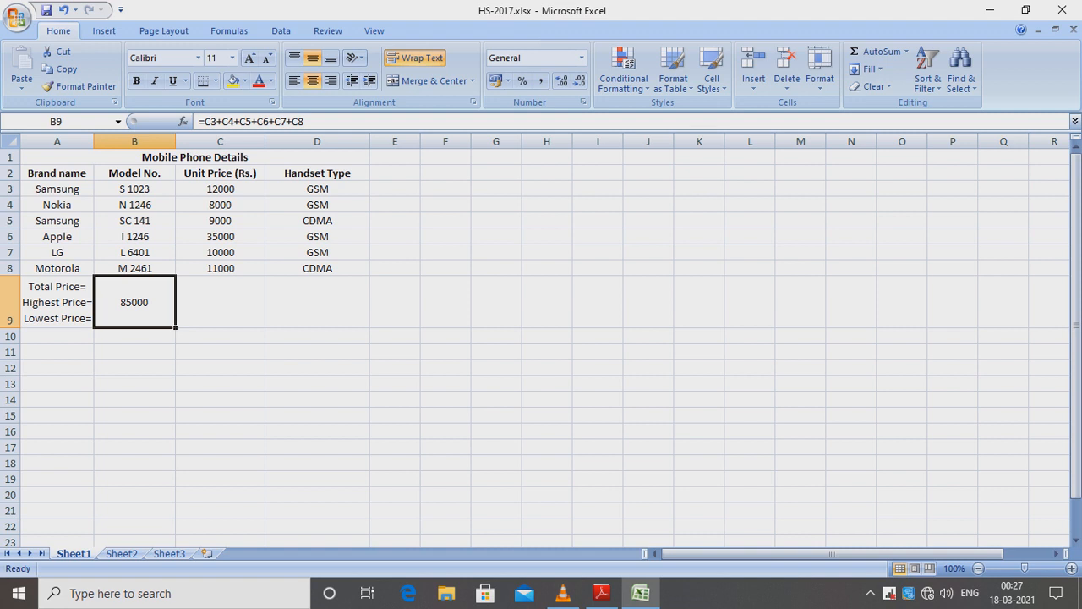
- Enter the highest price formula =MAX(C3:C8) in cell C9 and review it
{"action": "left_click", "coordinate": [220, 302]}
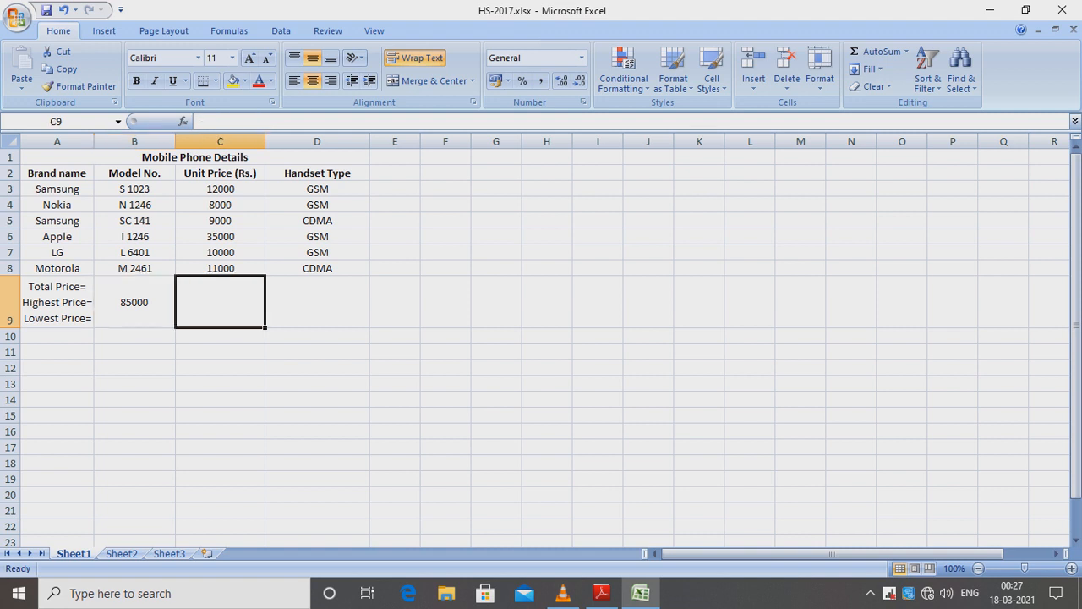
{"action": "type", "text": "="}
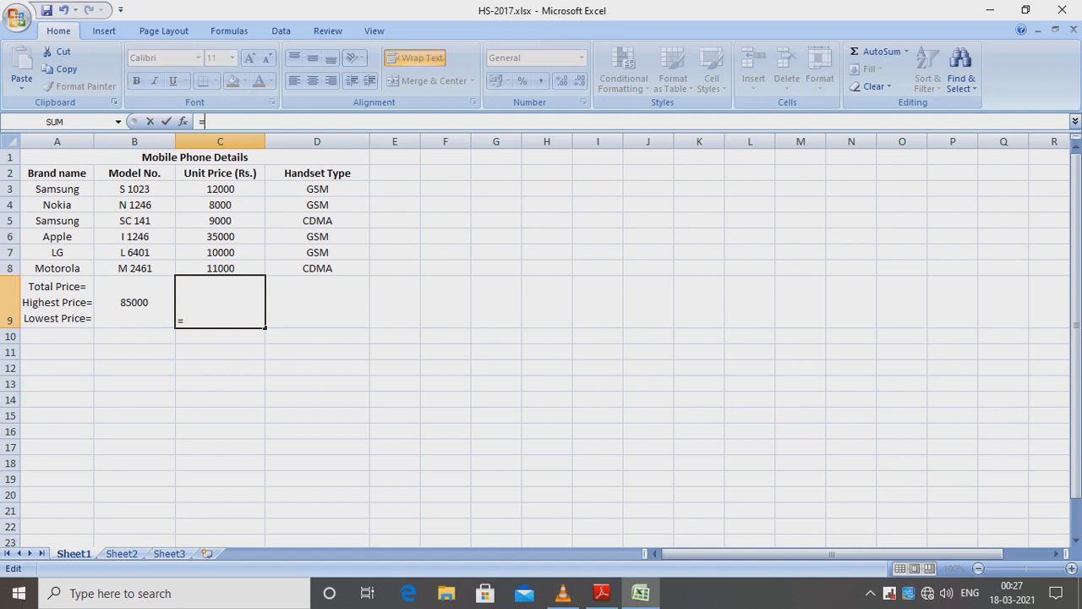
{"action": "type", "text": "max"}
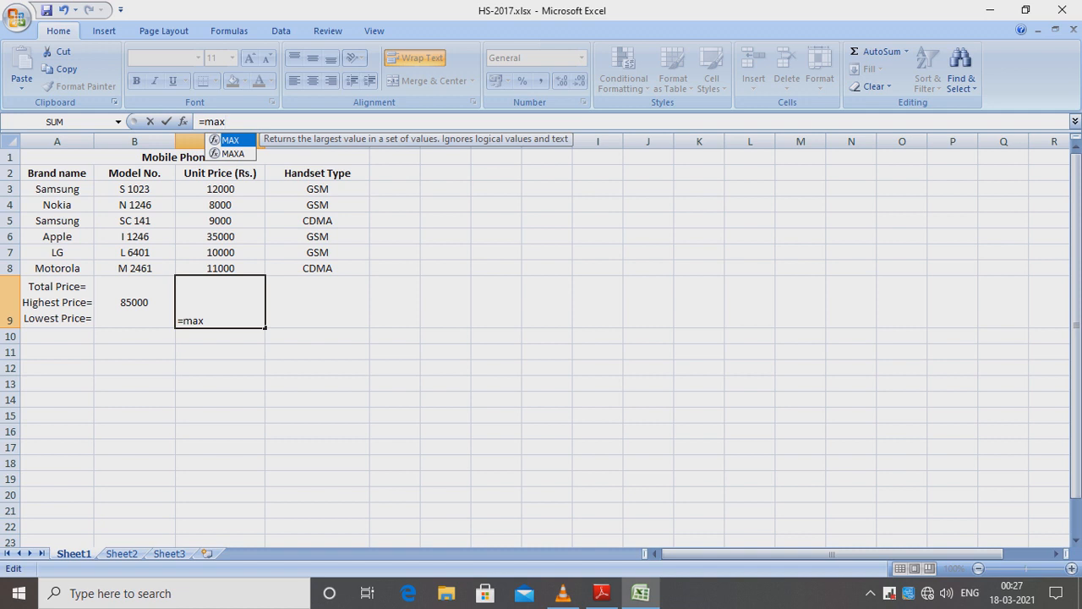
{"action": "type", "text": "("}
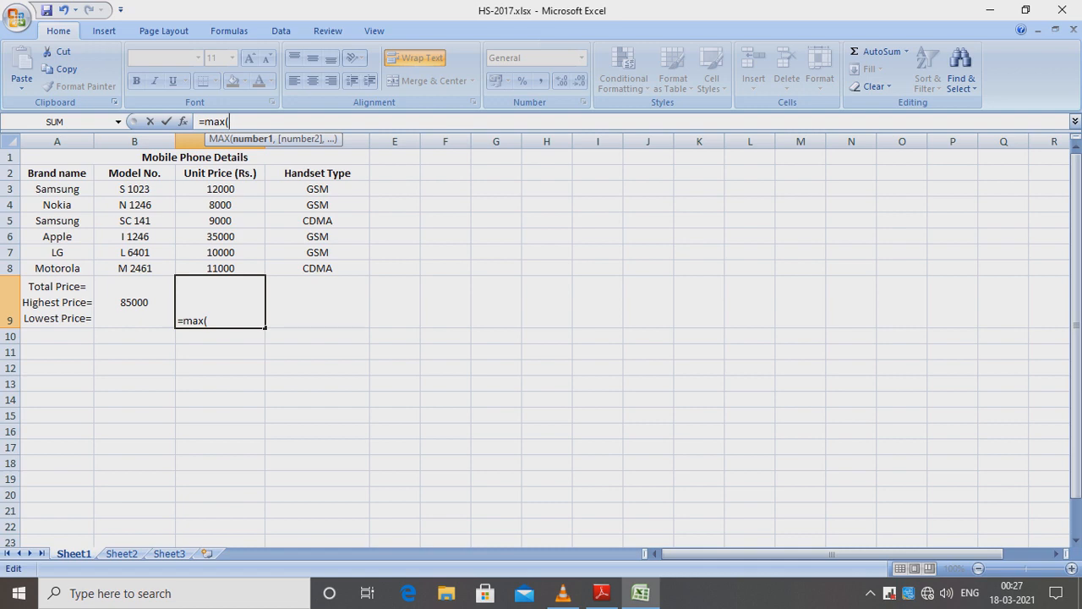
{"action": "type", "text": "C"}
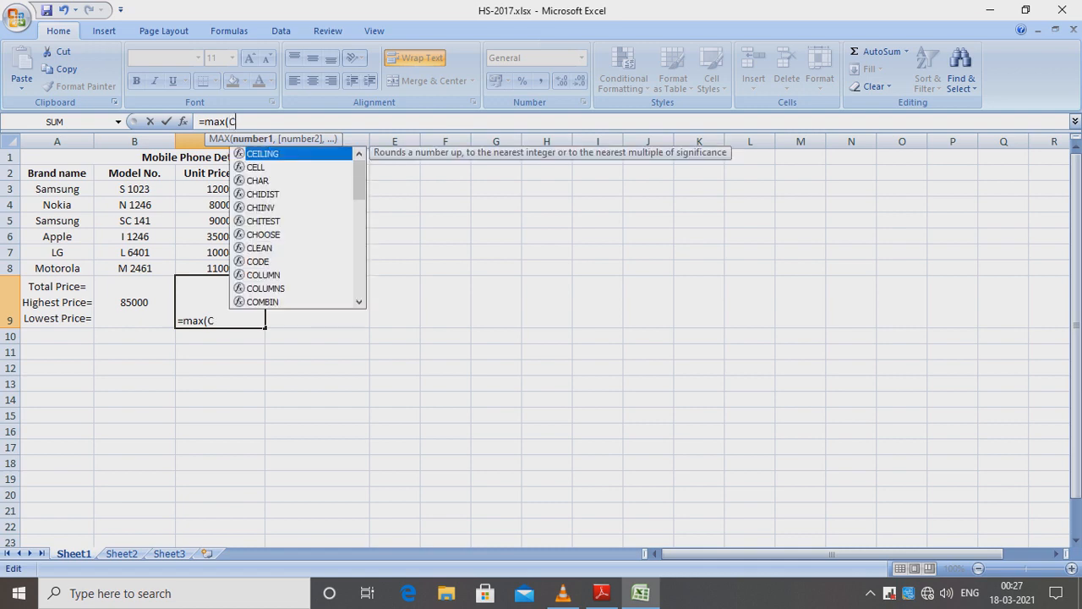
{"action": "type", "text": "3"}
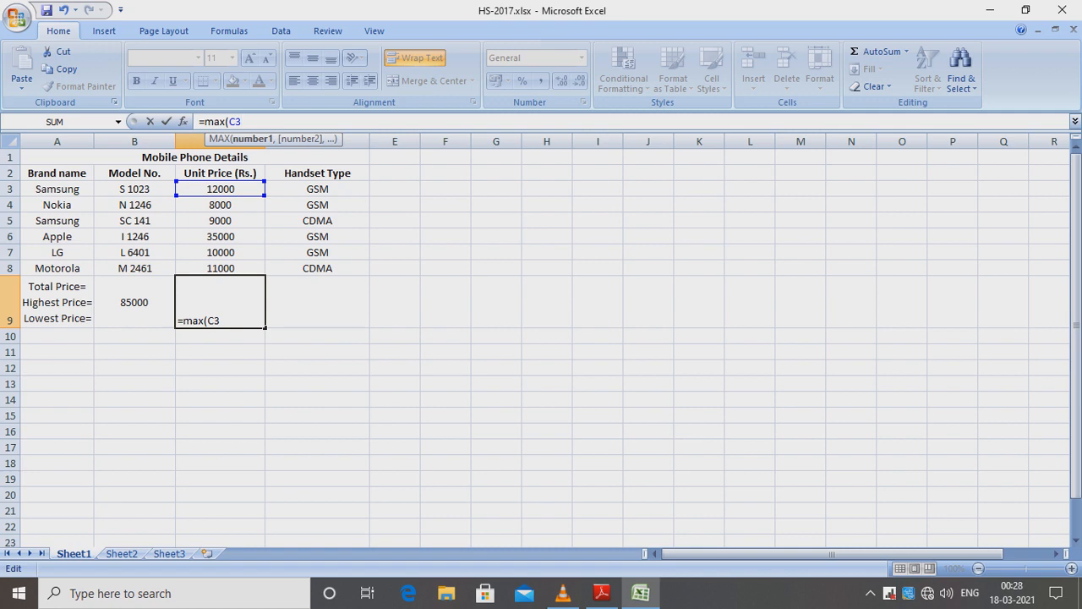
{"action": "type", "text": ":C"}
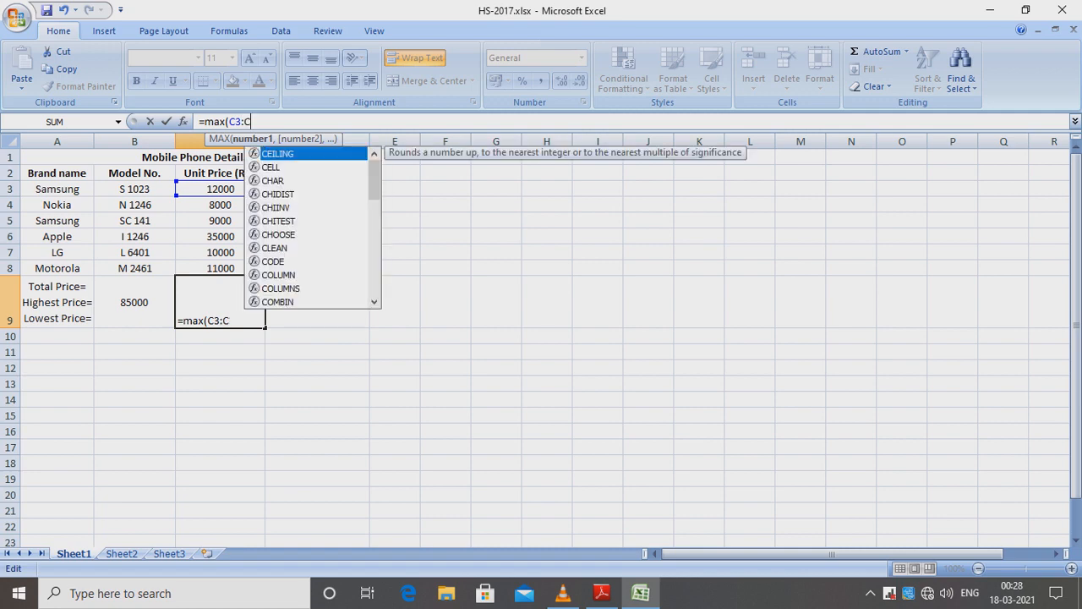
{"action": "type", "text": "8"}
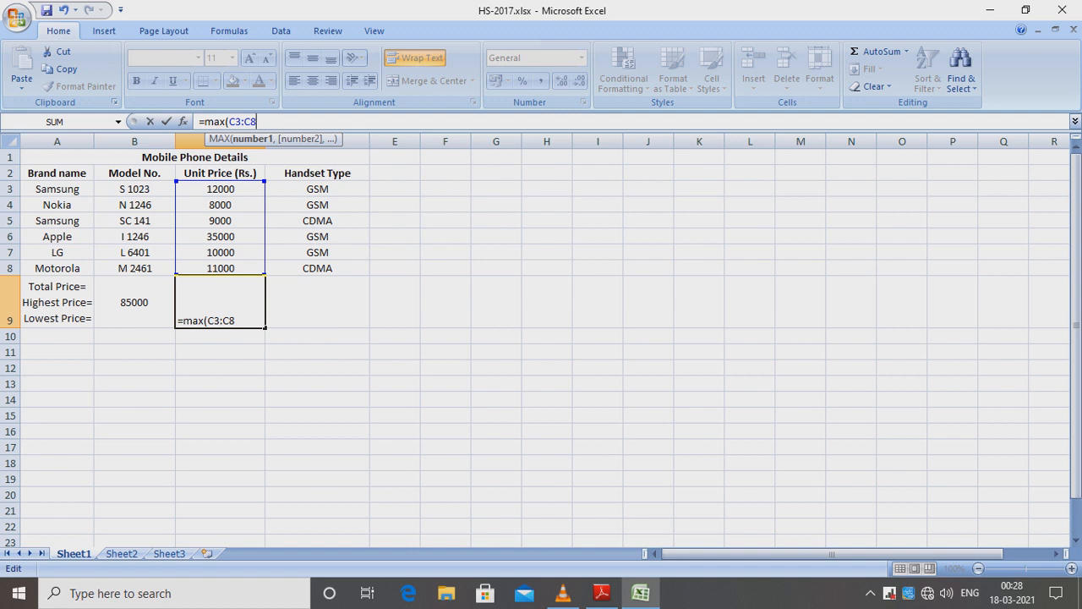
{"action": "type", "text": ")"}
{"action": "key", "text": "Return"}
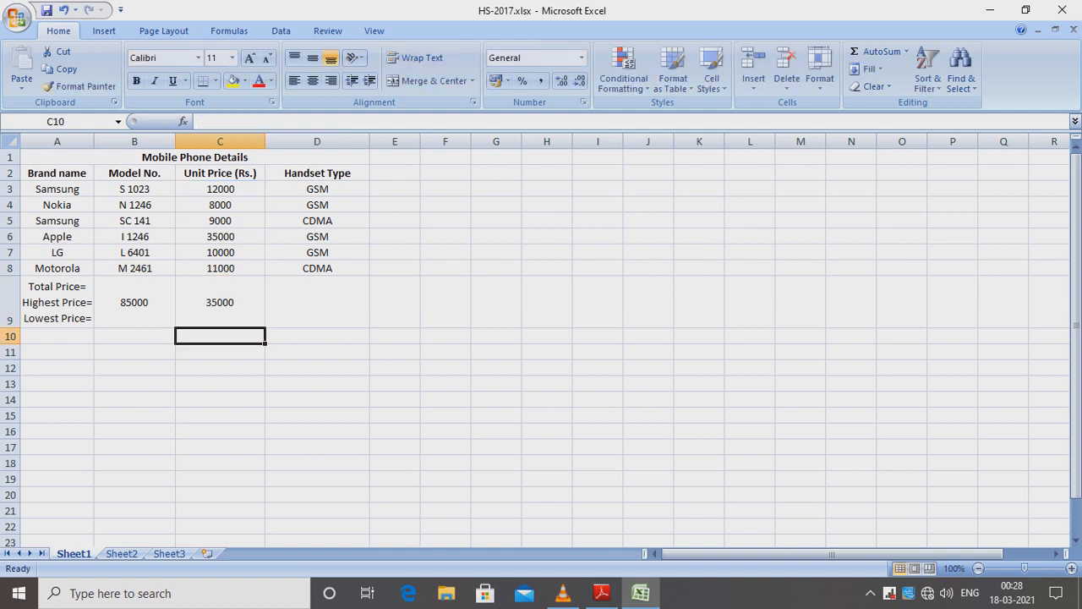
{"action": "left_click", "coordinate": [220, 302]}
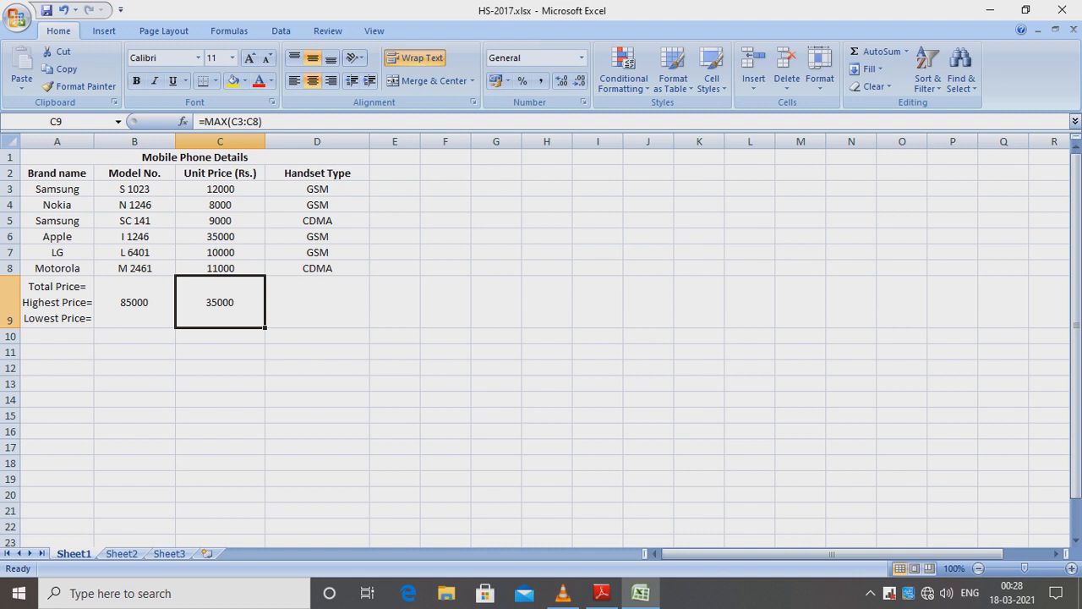
- Enter the lowest price formula =MIN(C3:C8) in cell D9 and review it
{"action": "left_click", "coordinate": [317, 302]}
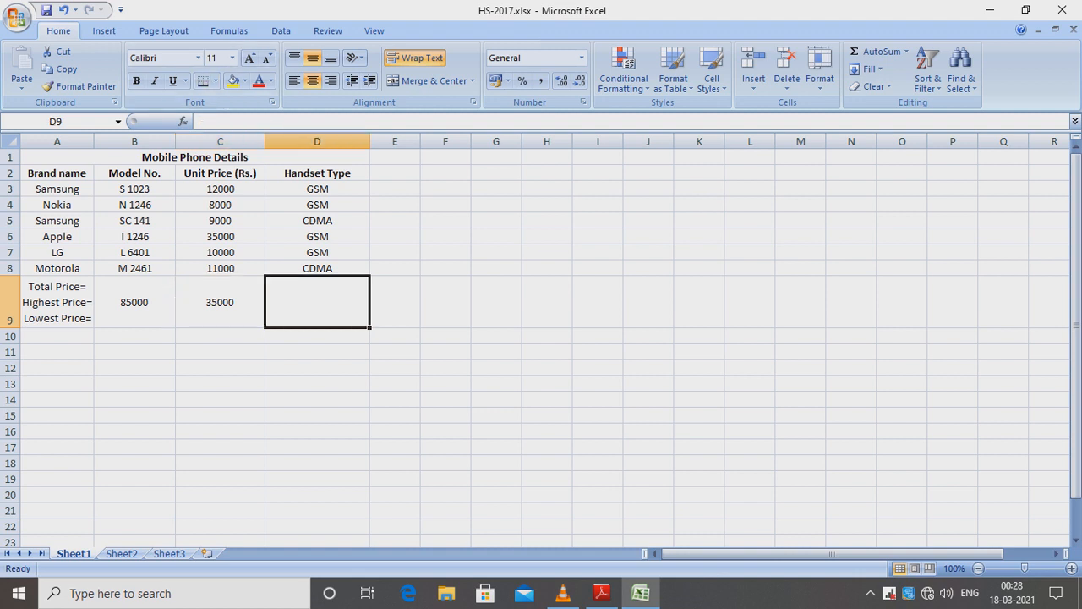
{"action": "key", "text": "F2"}
{"action": "type", "text": "=min"}
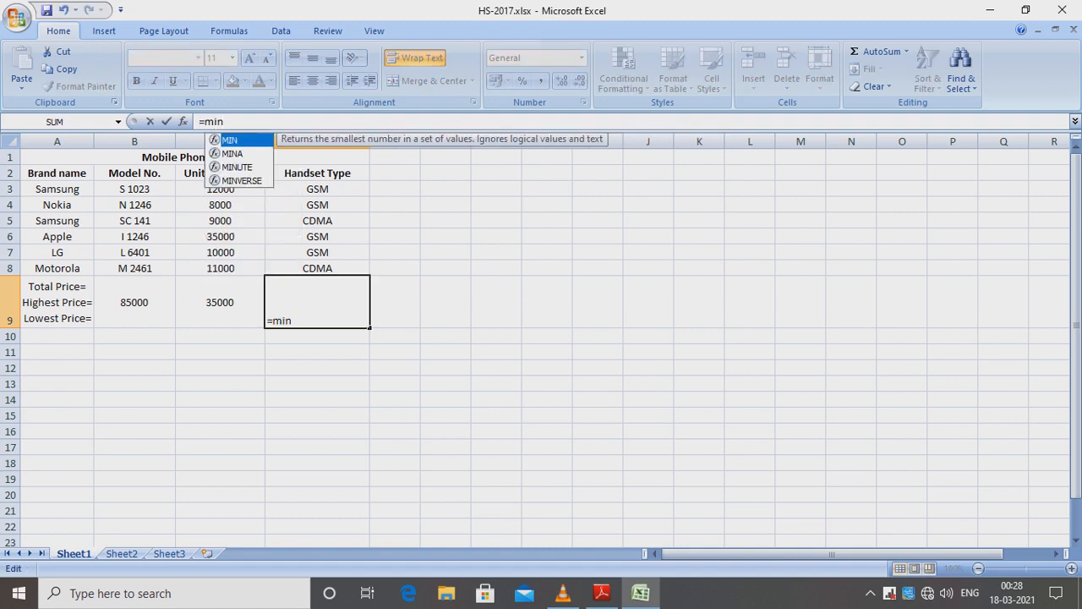
{"action": "type", "text": "()"}
{"action": "key", "text": "Left"}
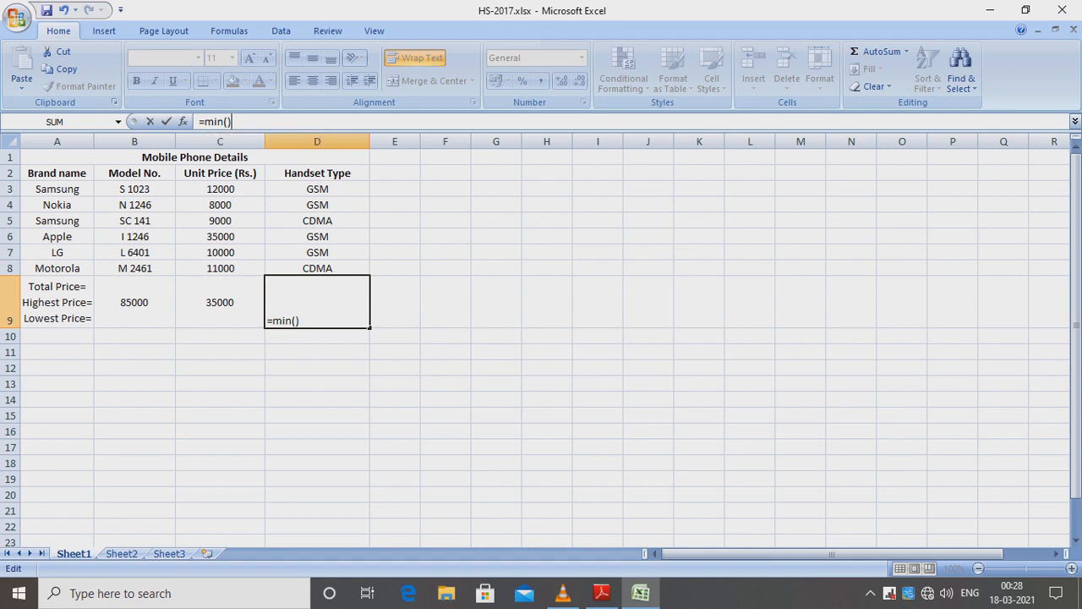
{"action": "type", "text": "C"}
{"action": "key", "text": "Page_Down"}
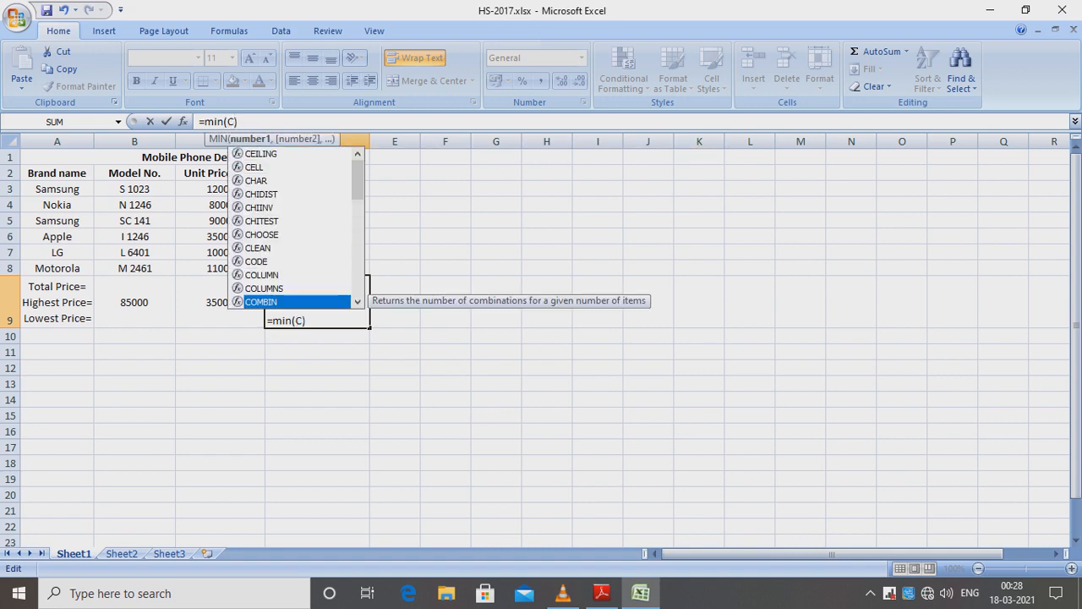
{"action": "type", "text": "3:"}
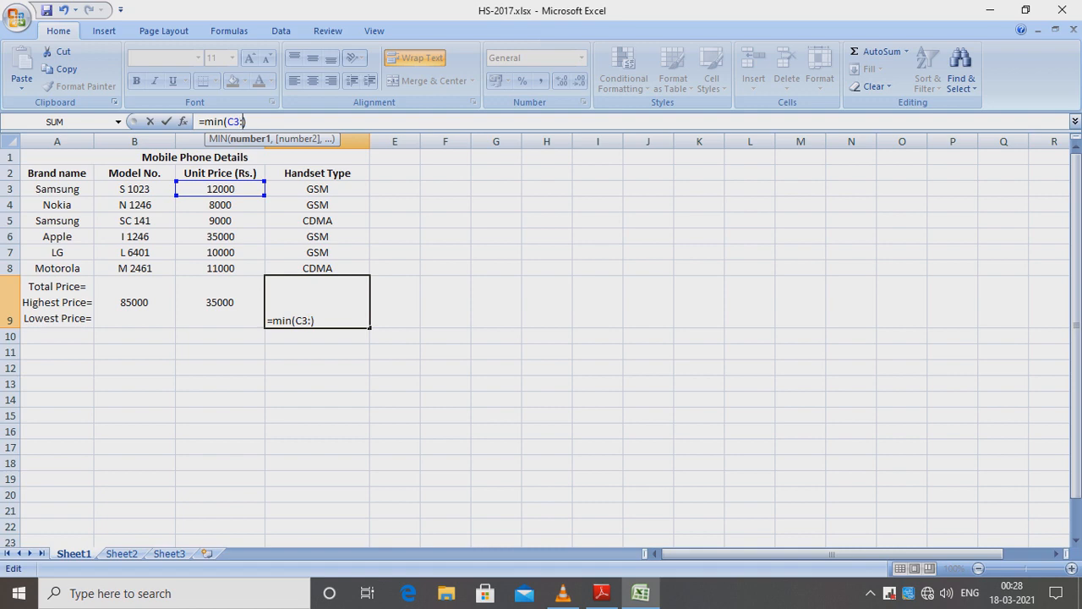
{"action": "type", "text": "C"}
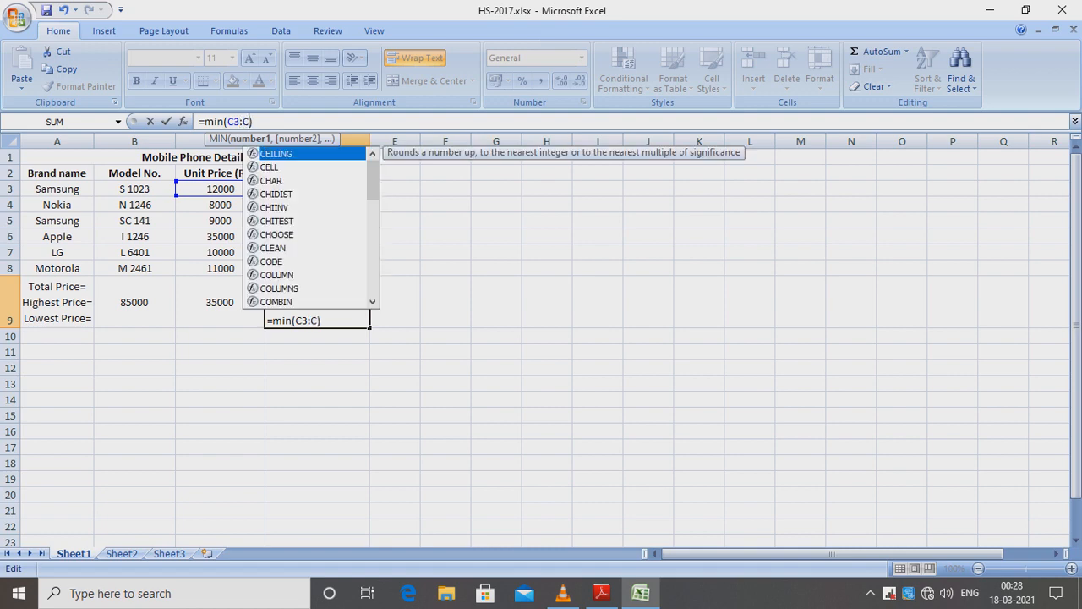
{"action": "type", "text": "8"}
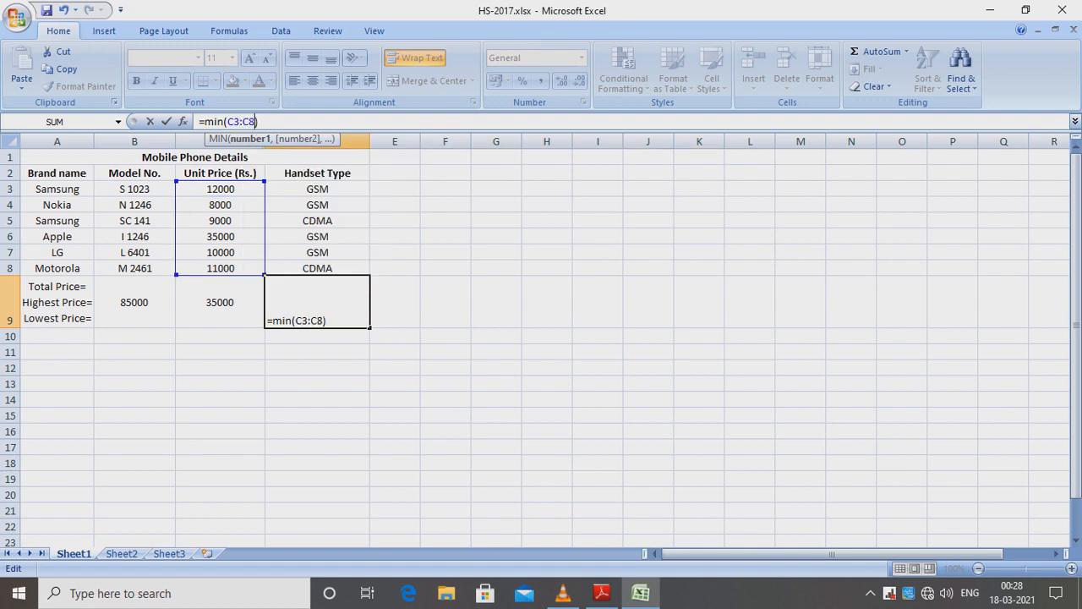
{"action": "key", "text": "Right"}
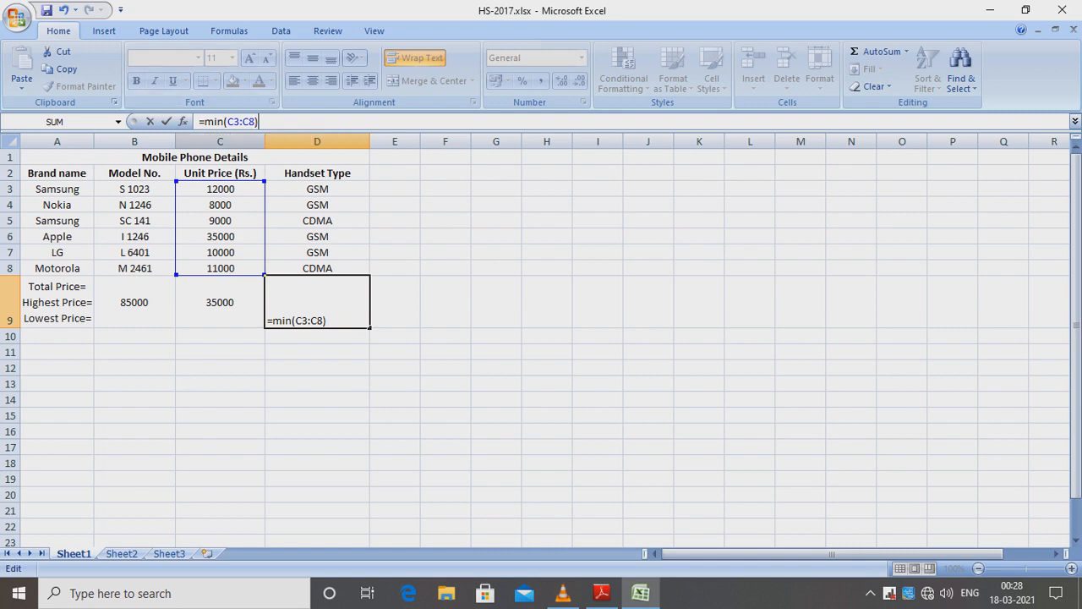
{"action": "key", "text": "Return"}
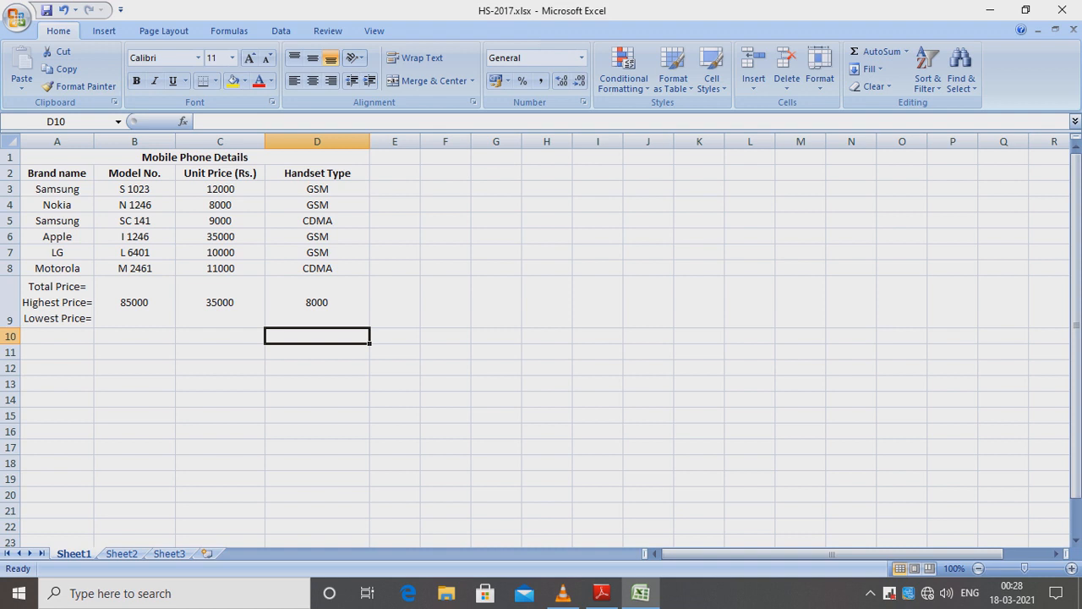
{"action": "left_click", "coordinate": [317, 302]}
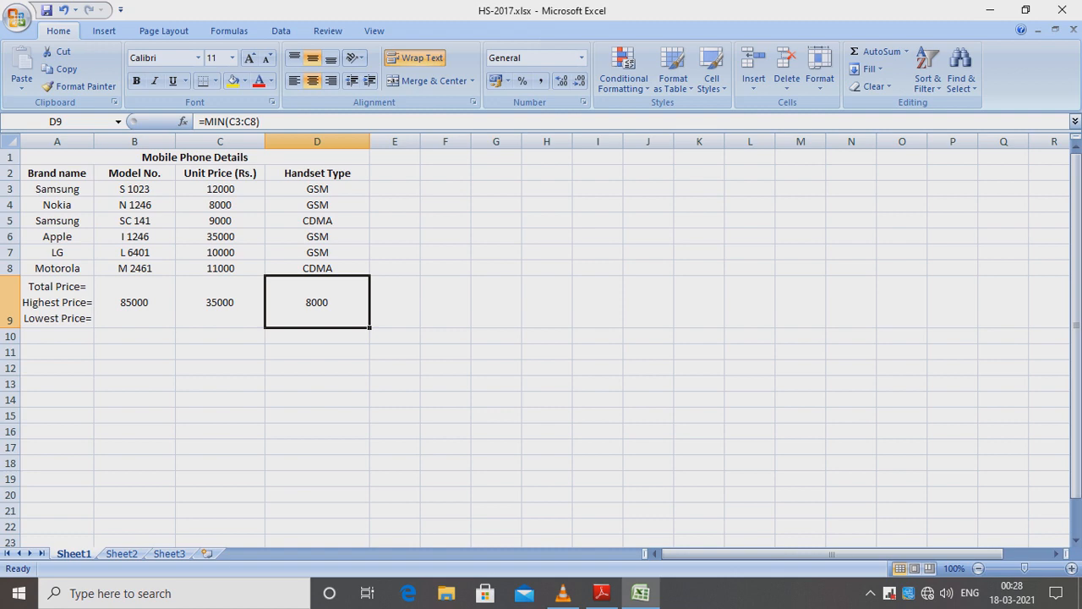
- Read the sub-question about handsets of type CDMA in Adobe Reader and return to Excel
{"action": "left_click", "coordinate": [601, 593]}
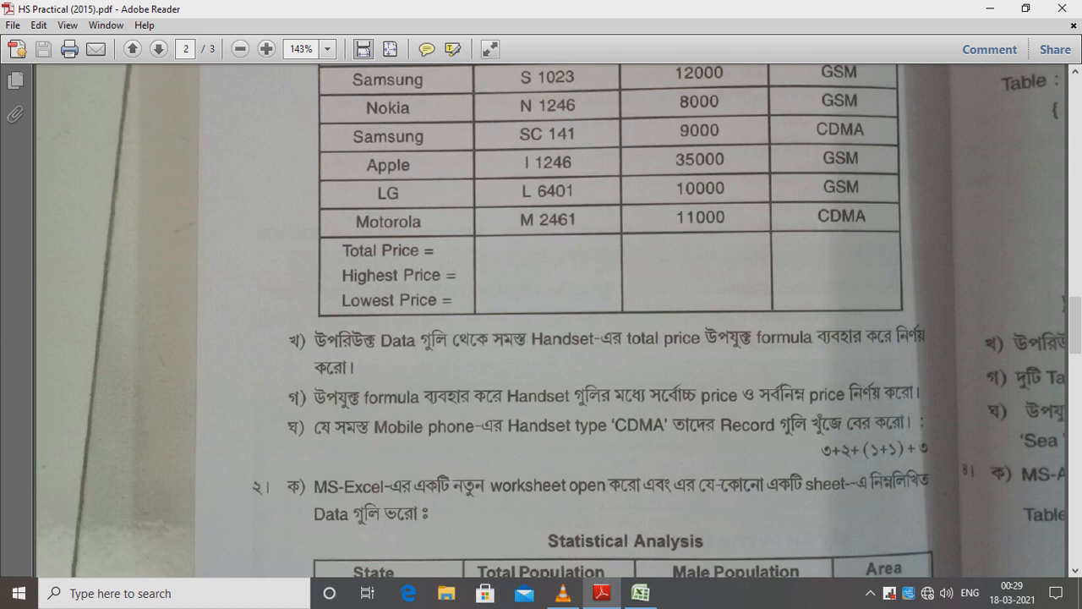
{"action": "scroll", "coordinate": [626, 321], "scroll_direction": "up", "scroll_amount": 2}
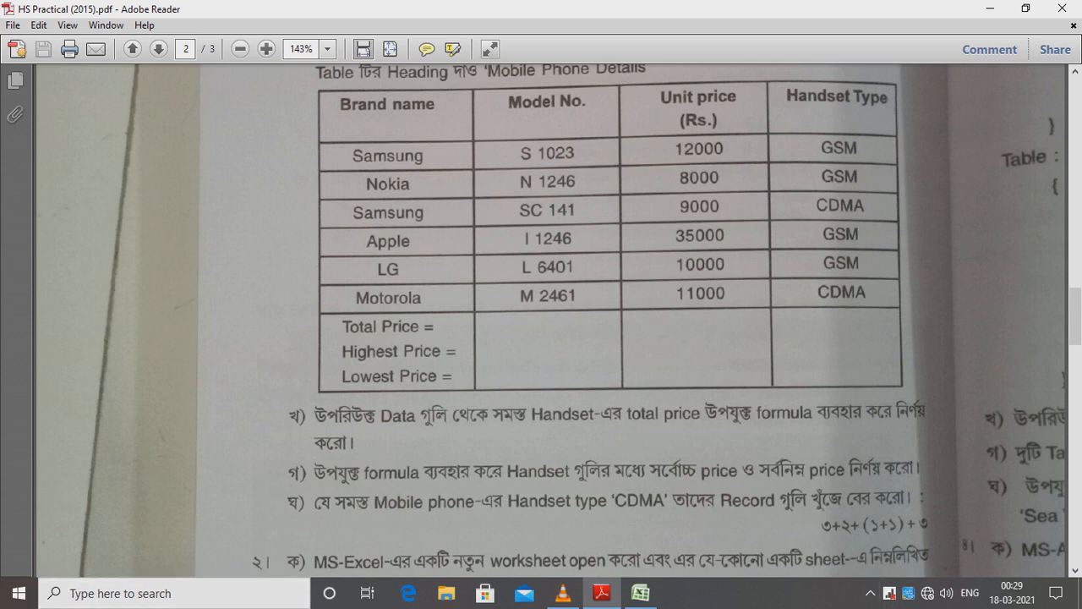
{"action": "left_click", "coordinate": [640, 593]}
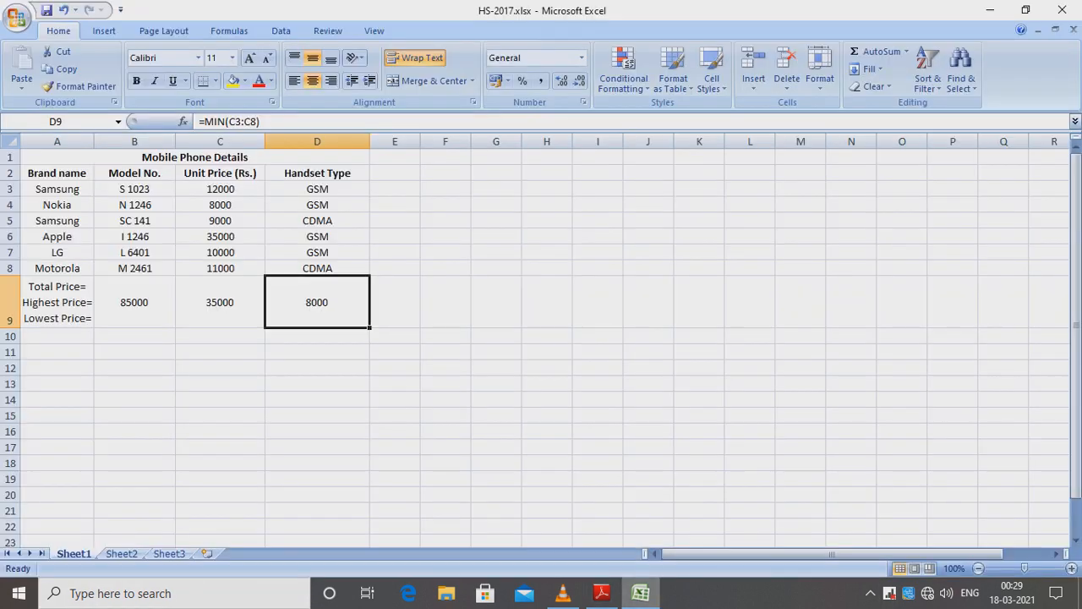
- Turn on filtering for the table range A2 to D8, from the column headings to the Motorola row
{"action": "left_click", "coordinate": [57, 173]}
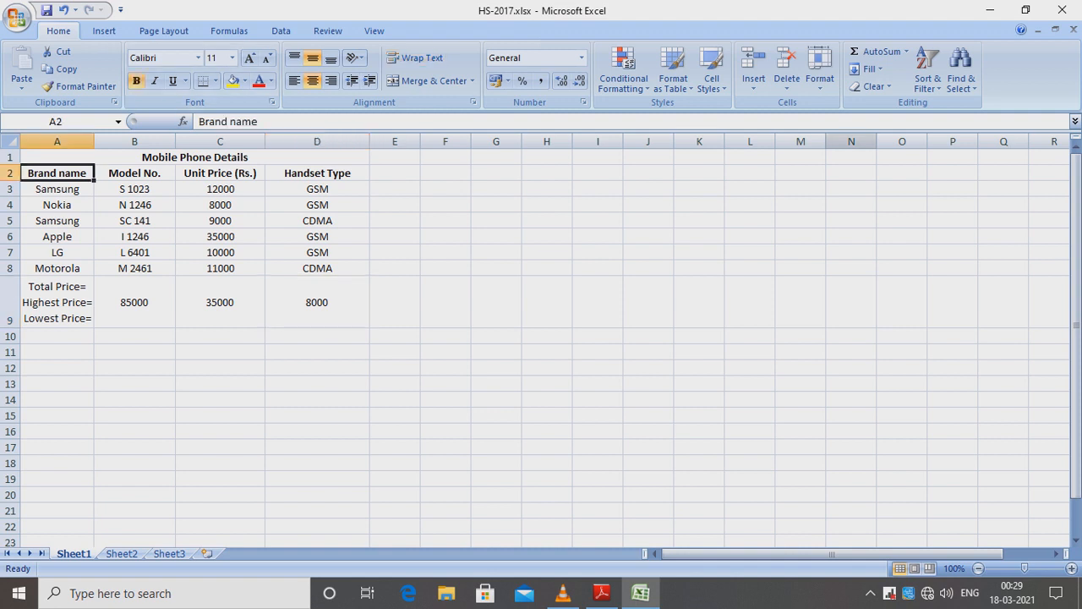
{"action": "left_click_drag", "start_coordinate": [57, 174], "coordinate": [317, 174]}
{"action": "key", "text": "shift+Down"}
{"action": "key", "text": "shift+Down"}
{"action": "key", "text": "shift+Down"}
{"action": "key", "text": "shift+Down"}
{"action": "key", "text": "shift+Down"}
{"action": "key", "text": "shift+Down"}
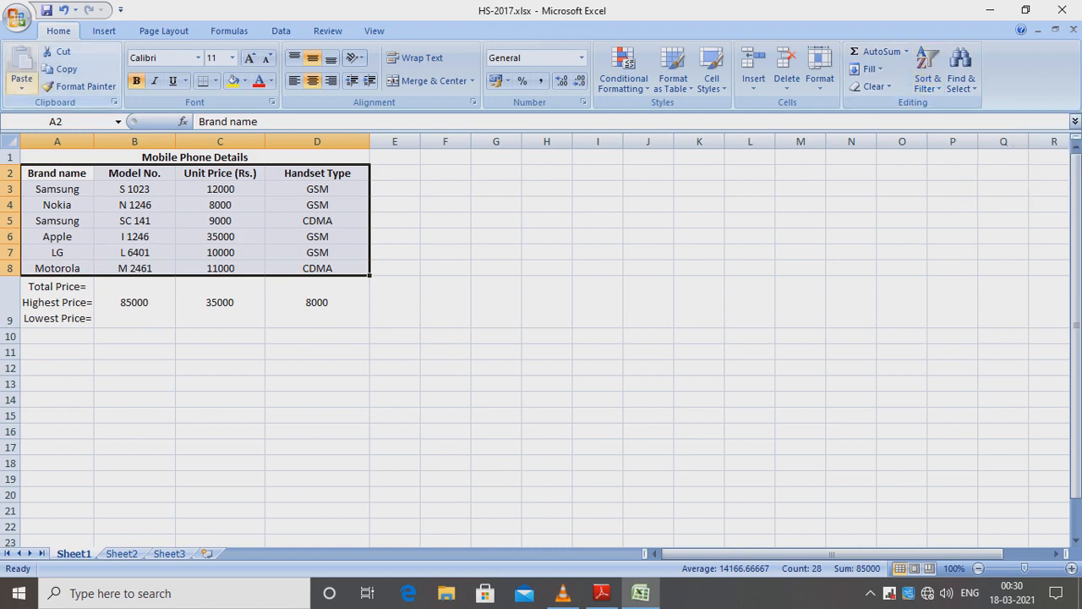
{"action": "left_click", "coordinate": [281, 30]}
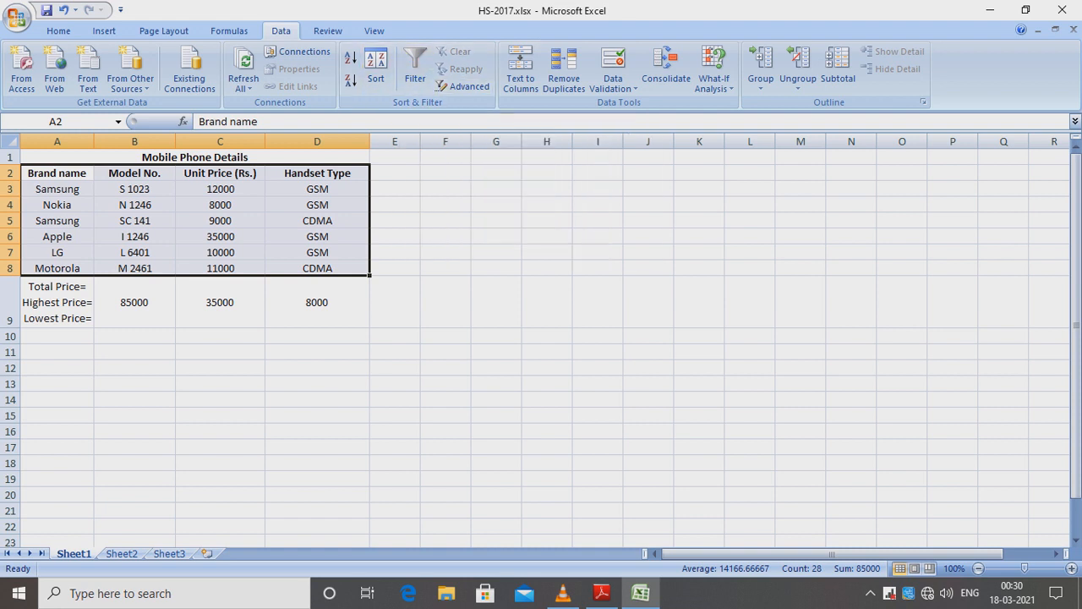
{"action": "left_click", "coordinate": [59, 31]}
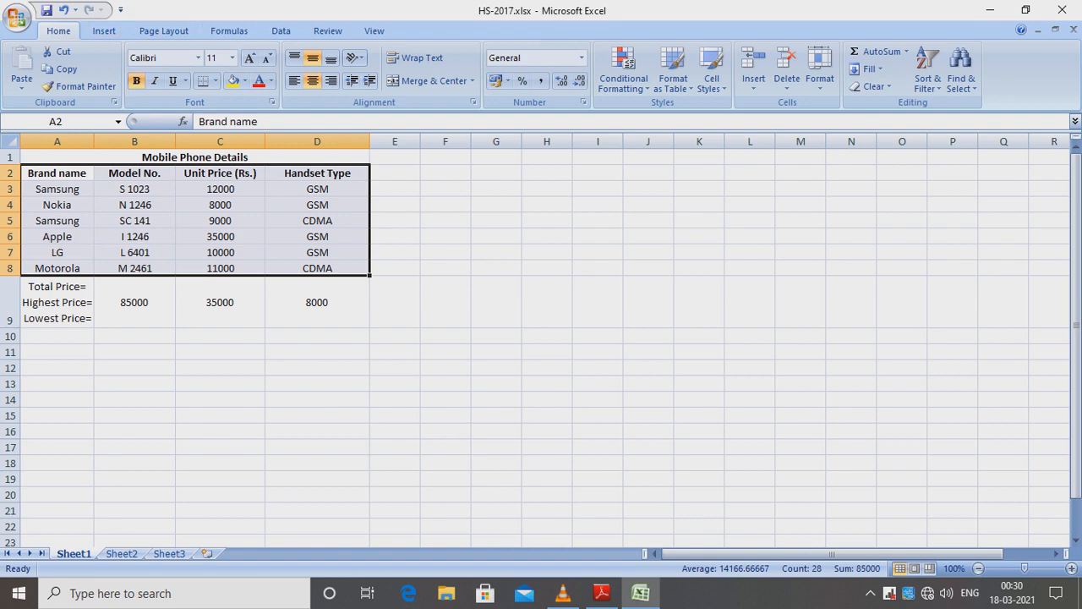
{"action": "left_click", "coordinate": [280, 30]}
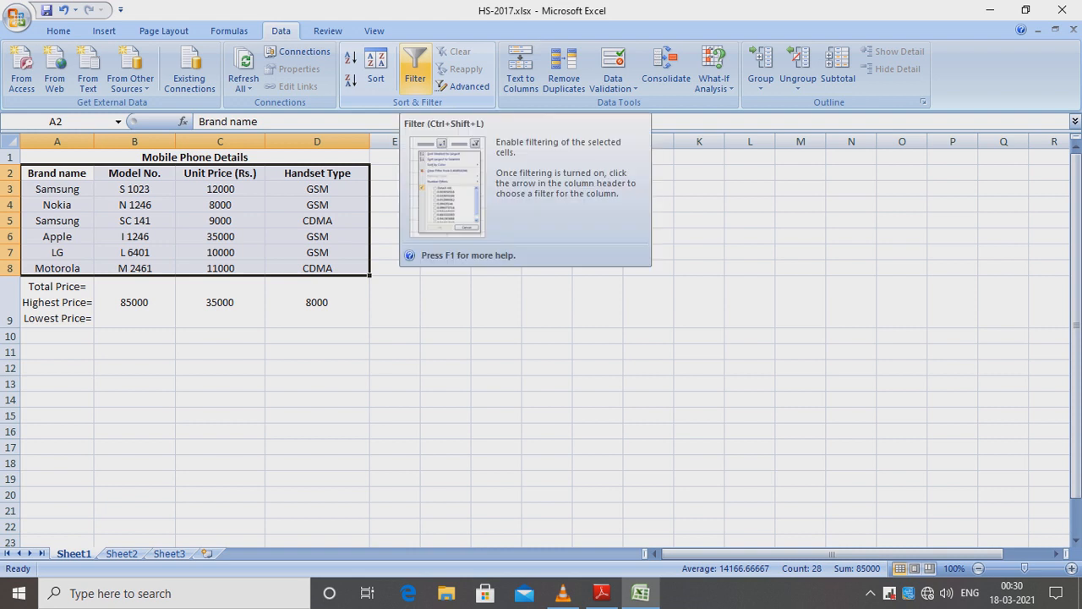
{"action": "left_click", "coordinate": [414, 68]}
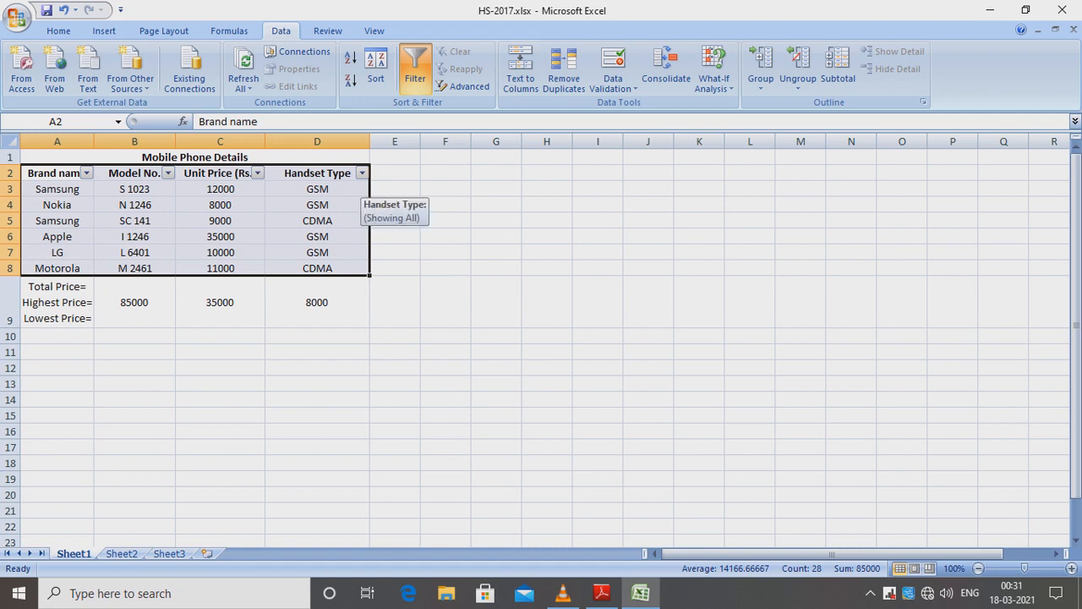
- Filter the Handset Type column to CDMA only, excluding 8000 and GSM
{"action": "left_click", "coordinate": [361, 173]}
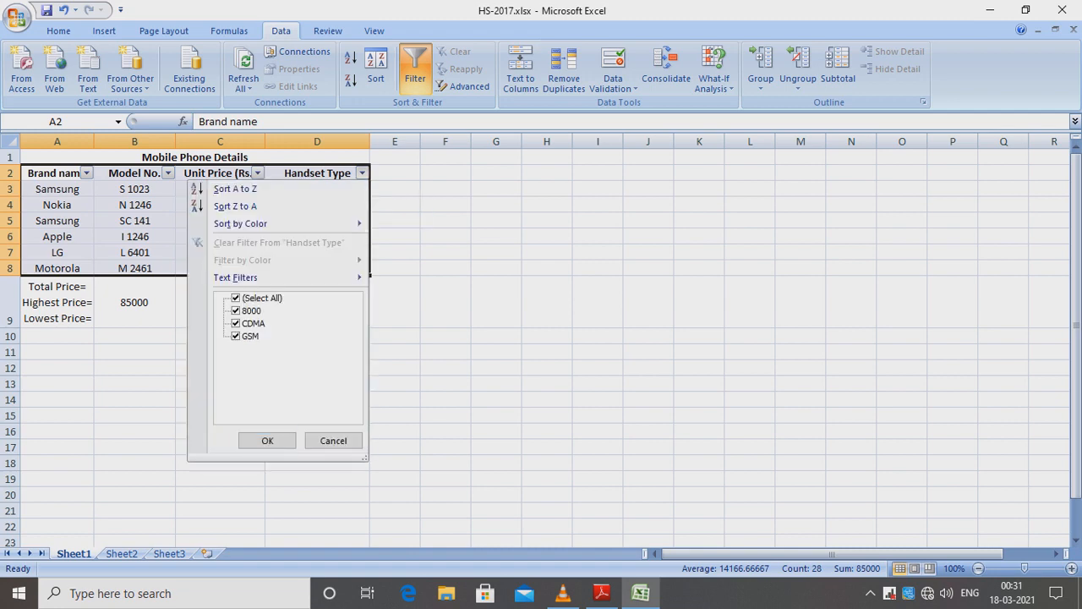
{"action": "mouse_move", "coordinate": [246, 277]}
{"action": "left_click", "coordinate": [236, 311]}
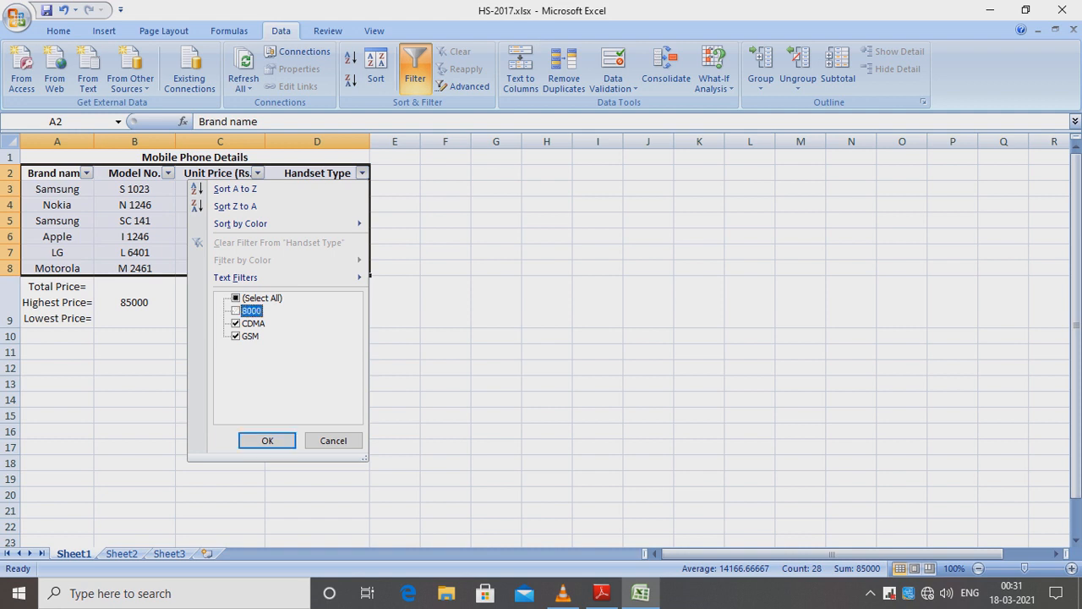
{"action": "left_click", "coordinate": [236, 336]}
{"action": "left_click", "coordinate": [267, 441]}
{"action": "left_click", "coordinate": [267, 441]}
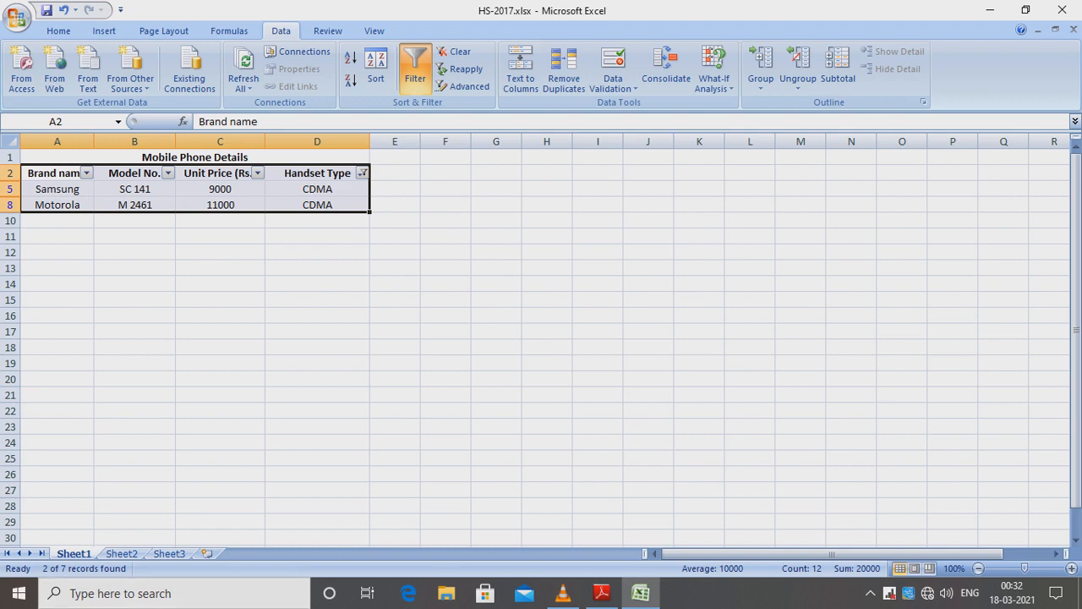
- Switch to Adobe Reader and compare the Mobile Phone Details question and its sub-questions with the finished work
{"action": "key", "text": "alt+Tab"}
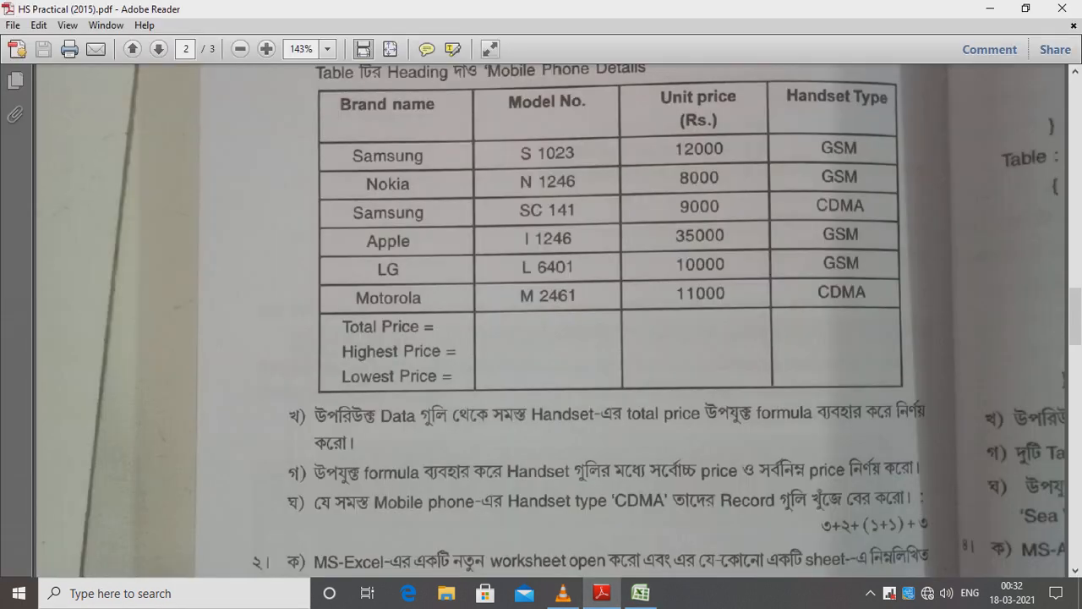
{"action": "scroll", "coordinate": [590, 322], "scroll_direction": "up", "scroll_amount": 2}
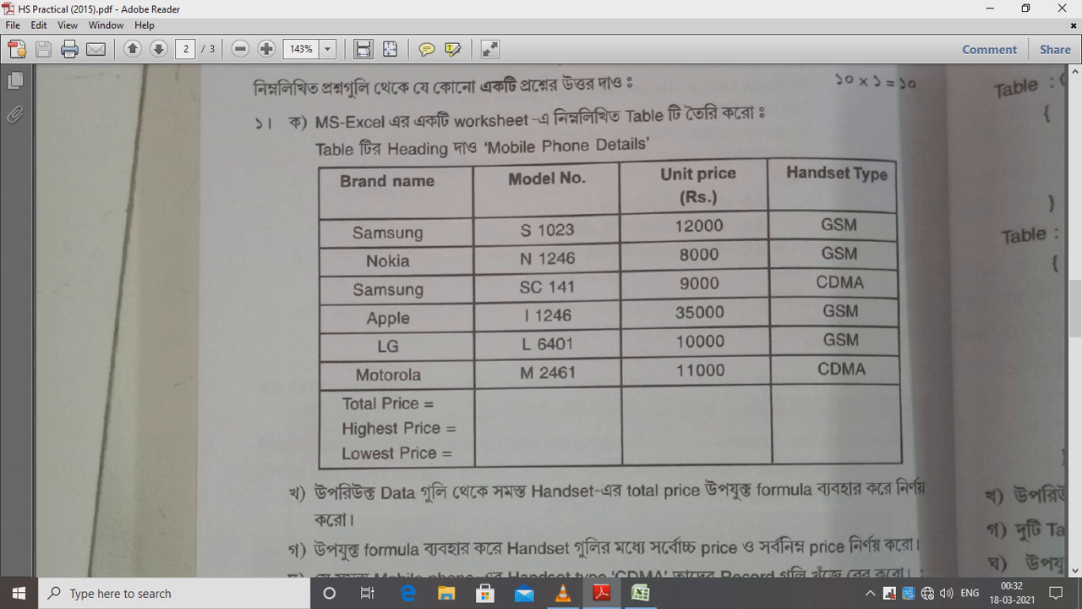
{"action": "scroll", "coordinate": [578, 321], "scroll_direction": "down", "scroll_amount": 3}
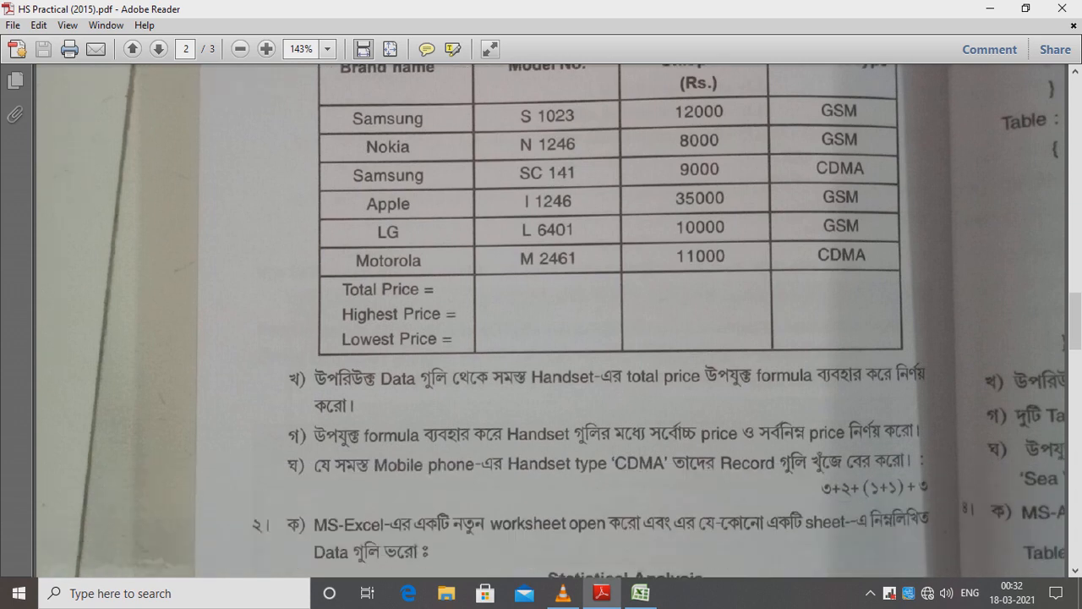
- Read the Statistical Analysis question in Adobe Reader and open Sheet2 of the HS-2017 workbook in Excel
{"action": "scroll", "coordinate": [591, 321], "scroll_direction": "up", "scroll_amount": 1}
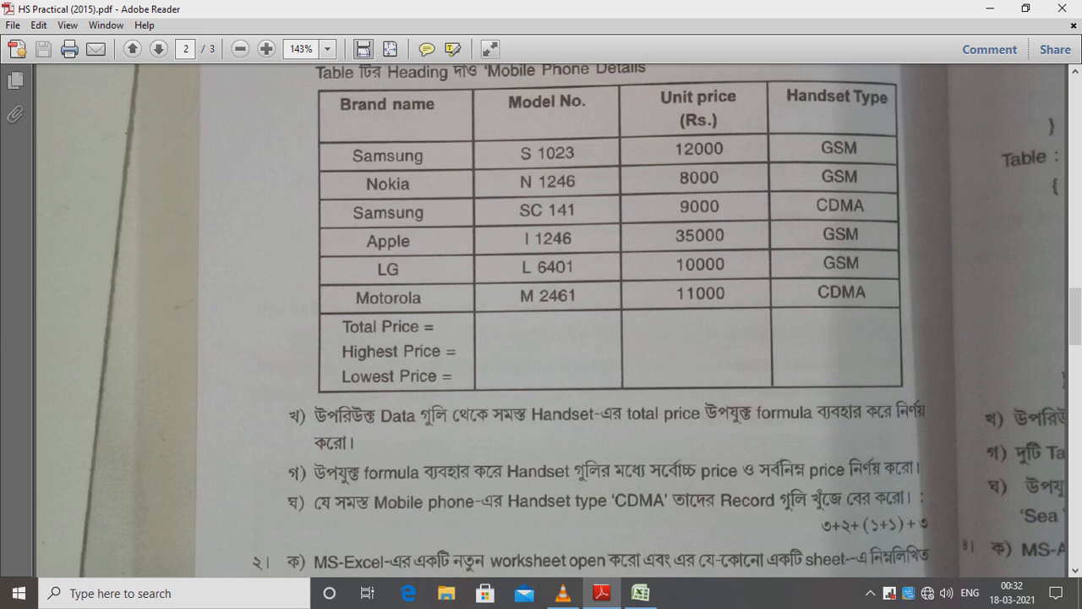
{"action": "scroll", "coordinate": [549, 321], "scroll_direction": "down", "scroll_amount": 11}
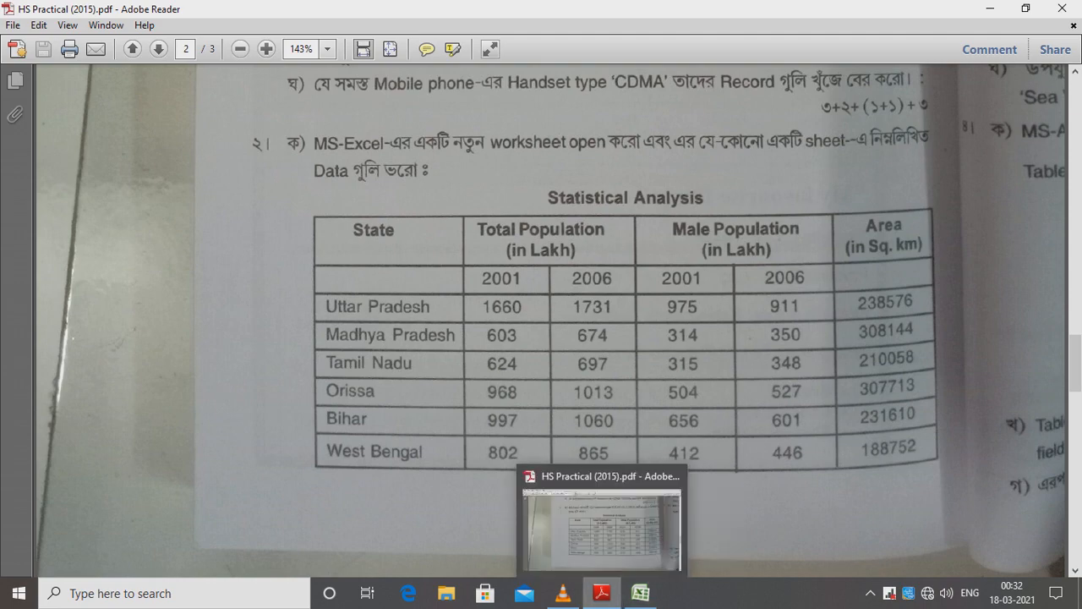
{"action": "left_click", "coordinate": [603, 592]}
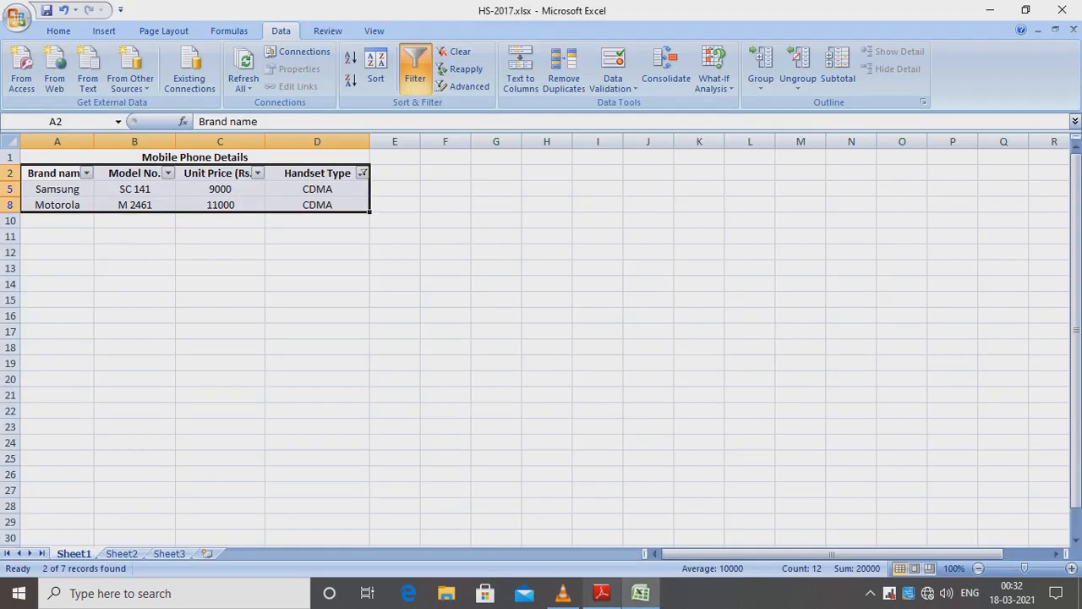
{"action": "left_click", "coordinate": [602, 592]}
{"action": "left_click", "coordinate": [602, 592]}
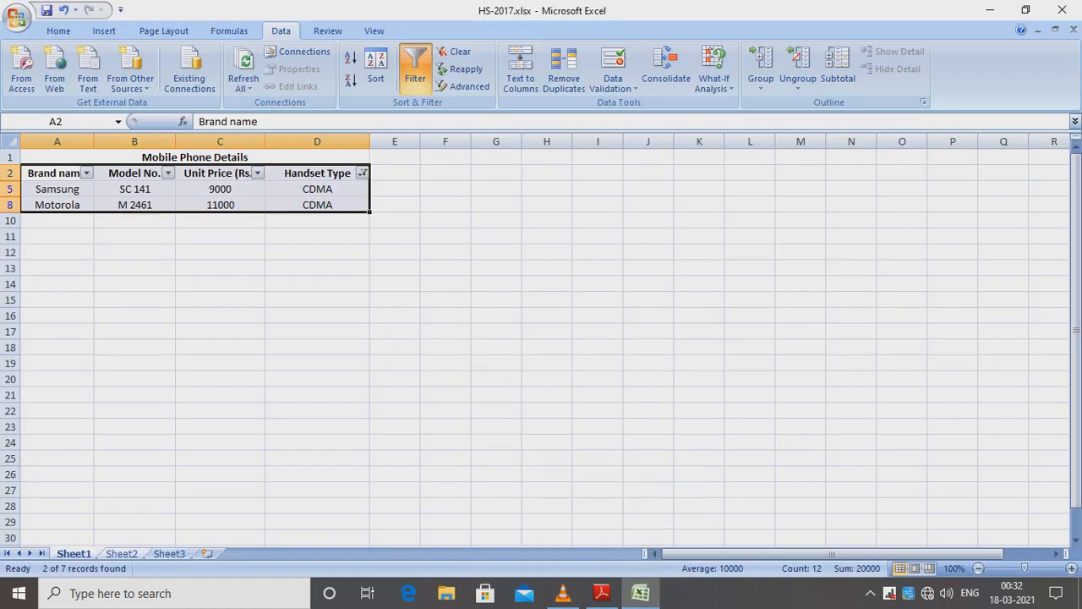
{"action": "left_click", "coordinate": [122, 554]}
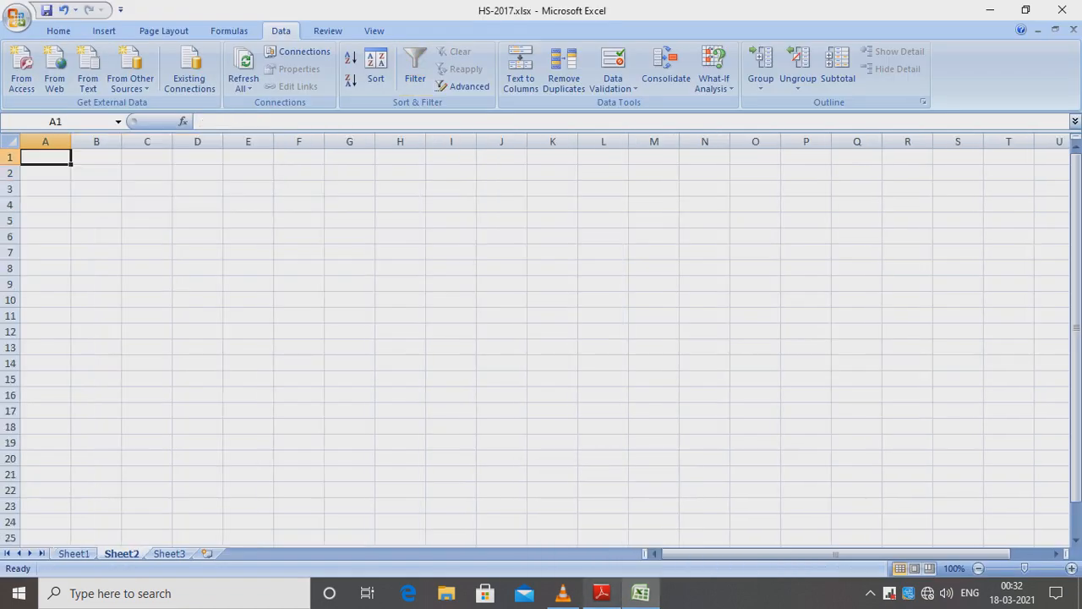
- Check the Statistical Analysis table's columns in Adobe Reader, and merge and center cells A1 to F1 on Sheet2 in Excel
{"action": "left_click", "coordinate": [602, 592]}
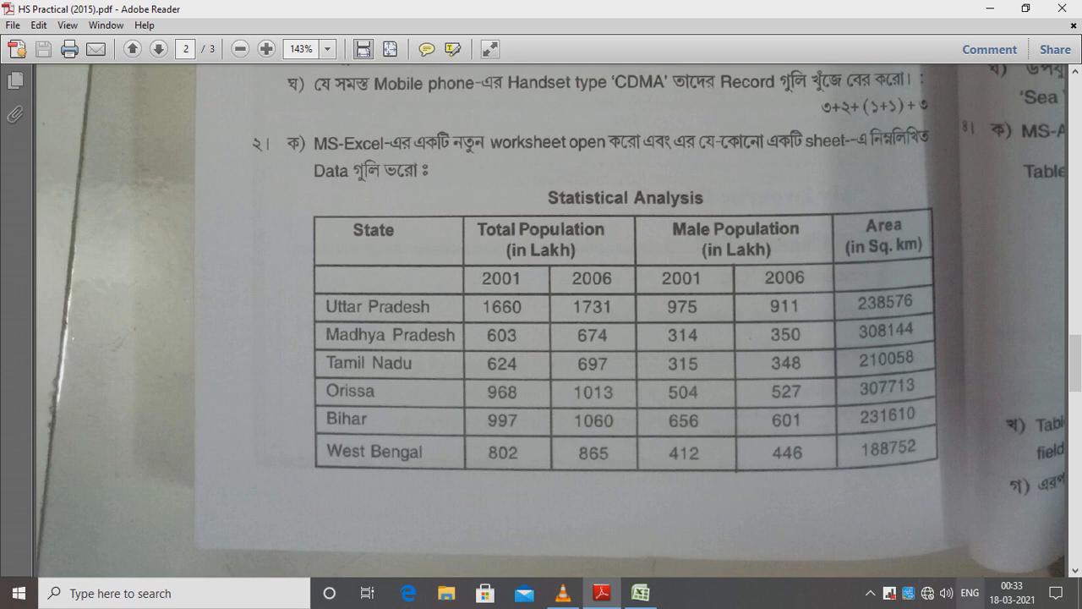
{"action": "left_click", "coordinate": [641, 593]}
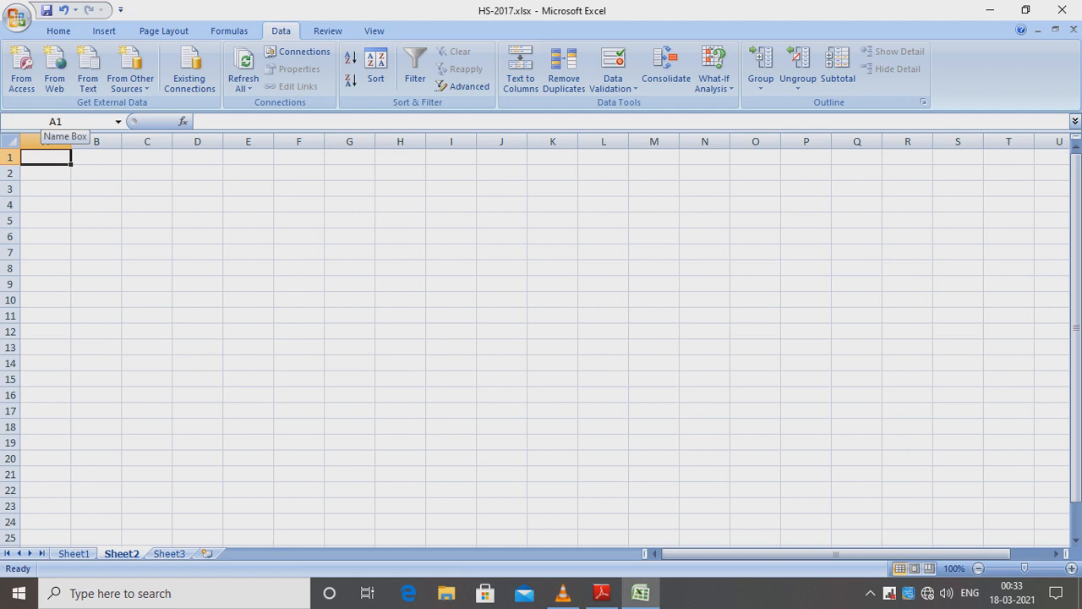
{"action": "key", "text": "shift+Right"}
{"action": "key", "text": "shift+Right"}
{"action": "key", "text": "shift+Right"}
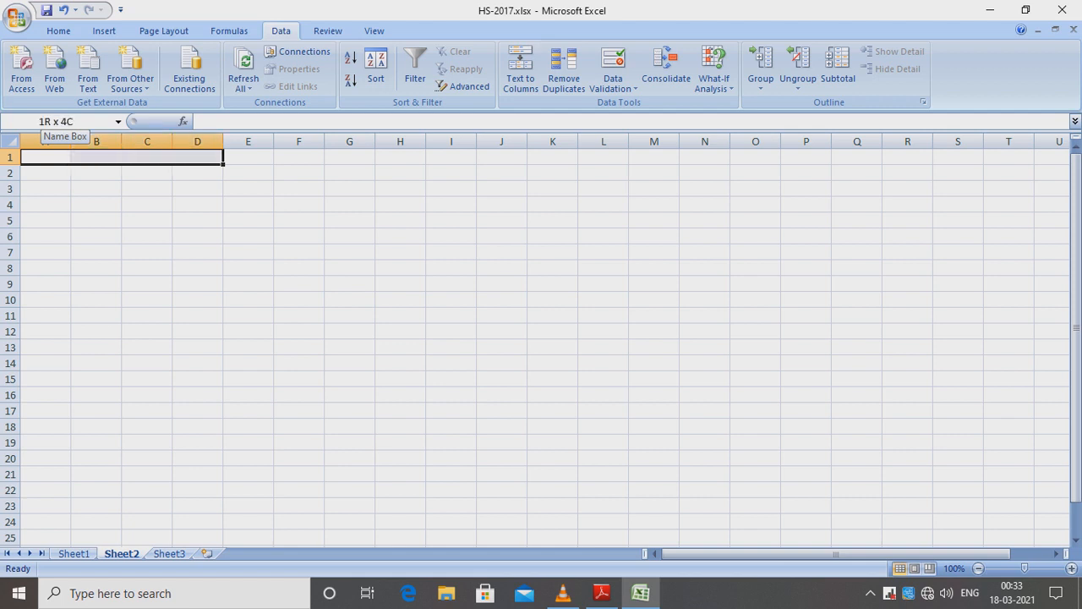
{"action": "key", "text": "shift+Right"}
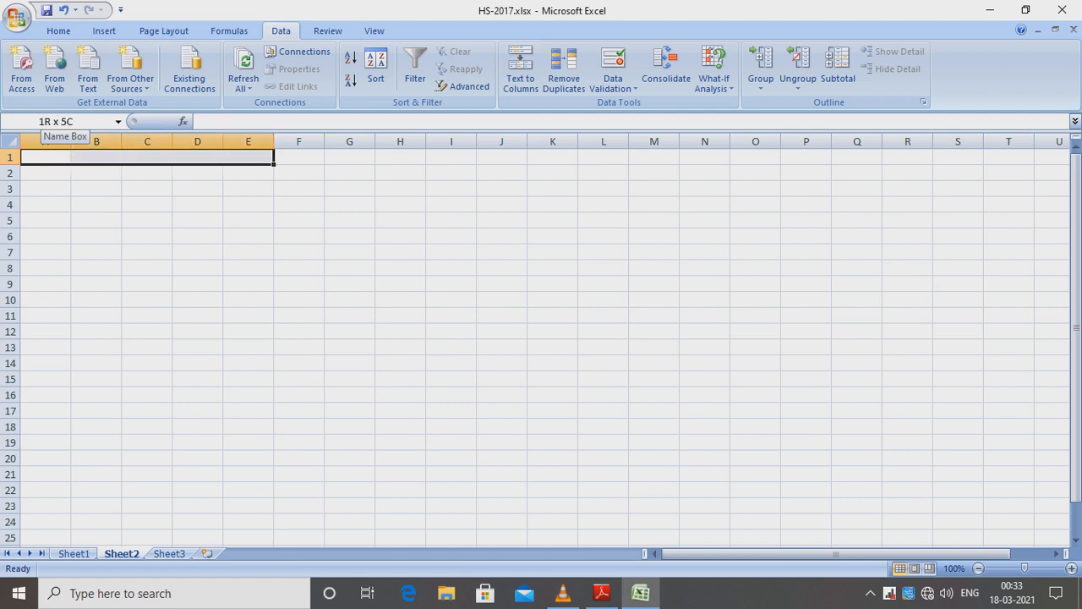
{"action": "key", "text": "shift+Right"}
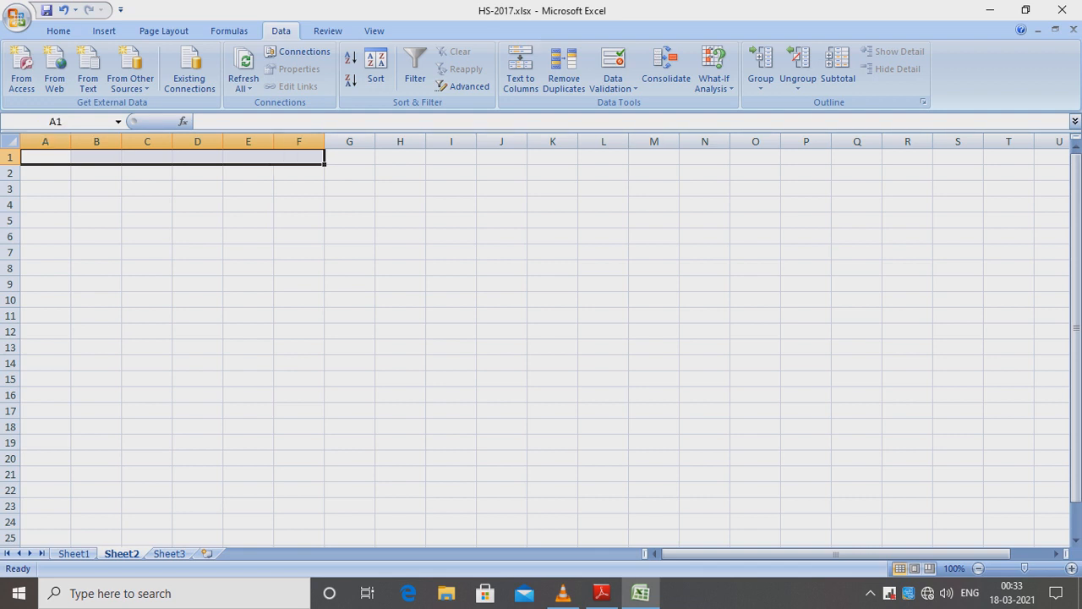
{"action": "left_click", "coordinate": [58, 30]}
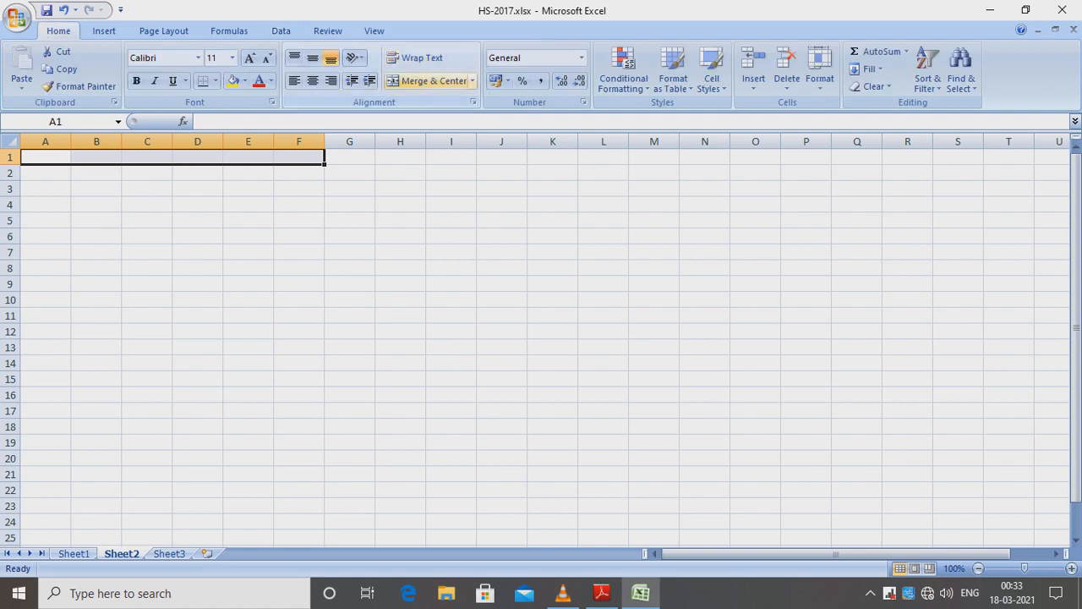
{"action": "left_click", "coordinate": [427, 81]}
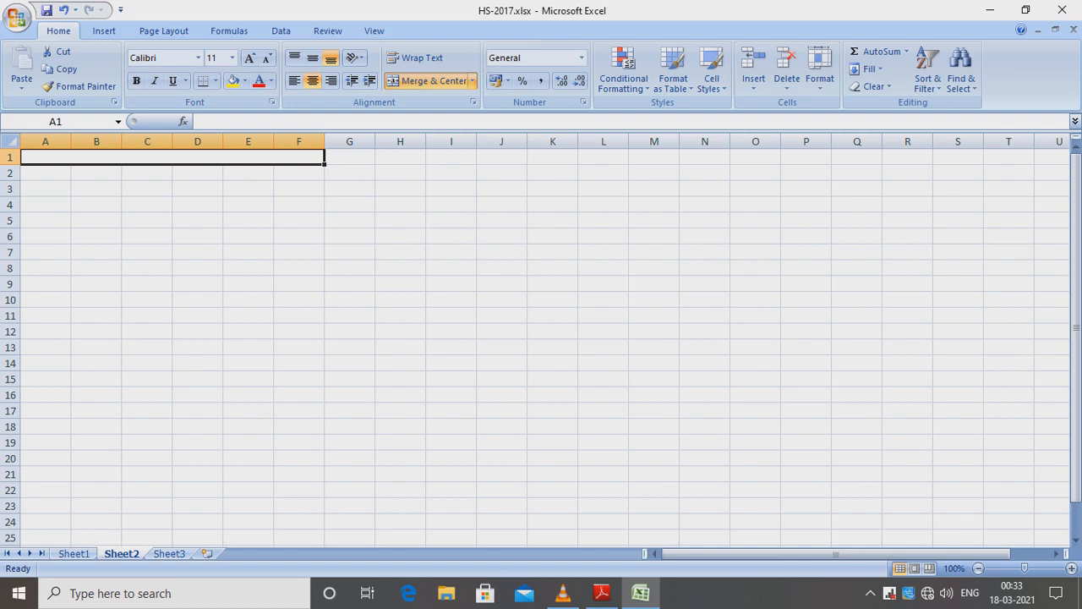
- Enter the title Statistical Analysis in the merged cell across A1 to F1
{"action": "type", "text": "Sta"}
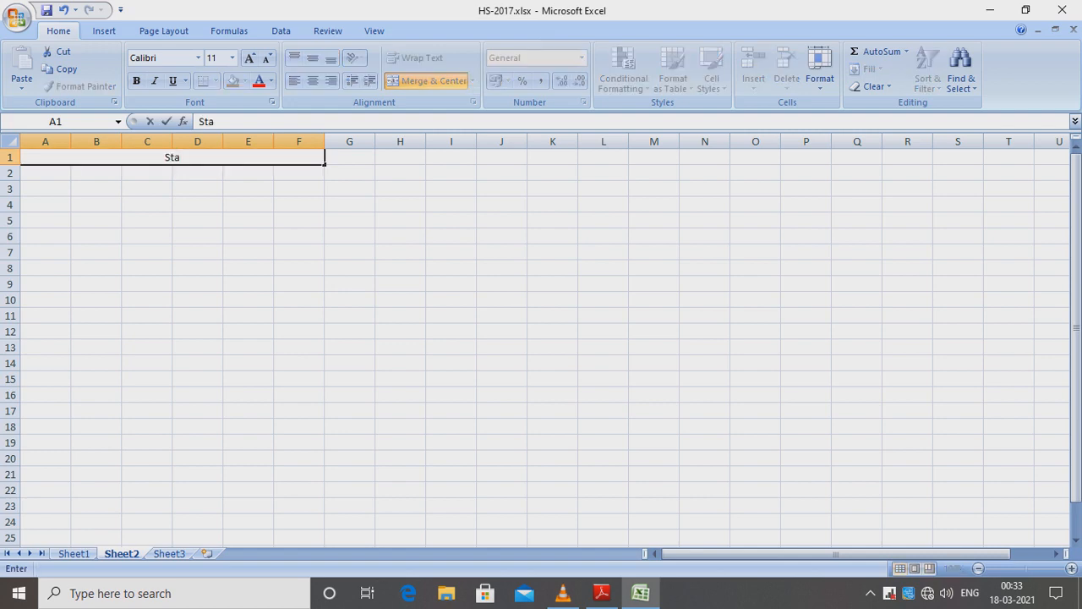
{"action": "type", "text": "tistical A"}
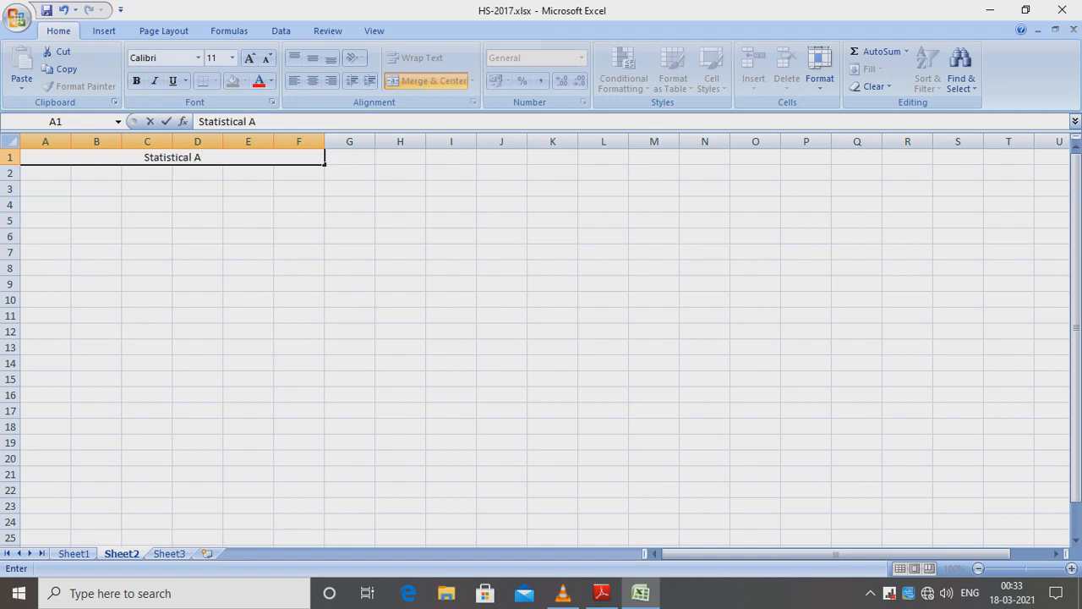
{"action": "type", "text": "nalysis"}
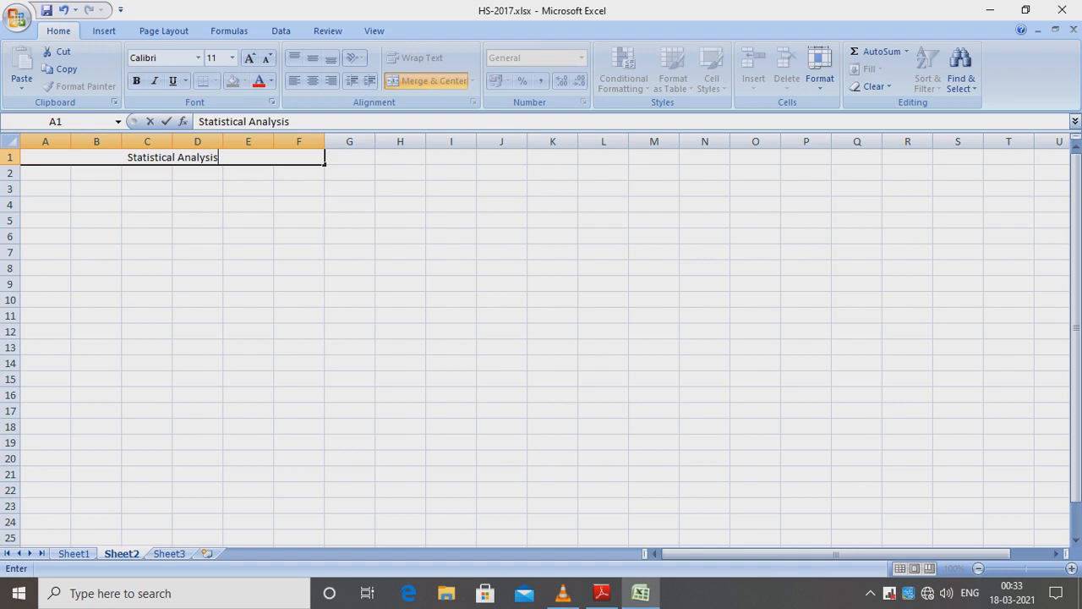
{"action": "key", "text": "Return"}
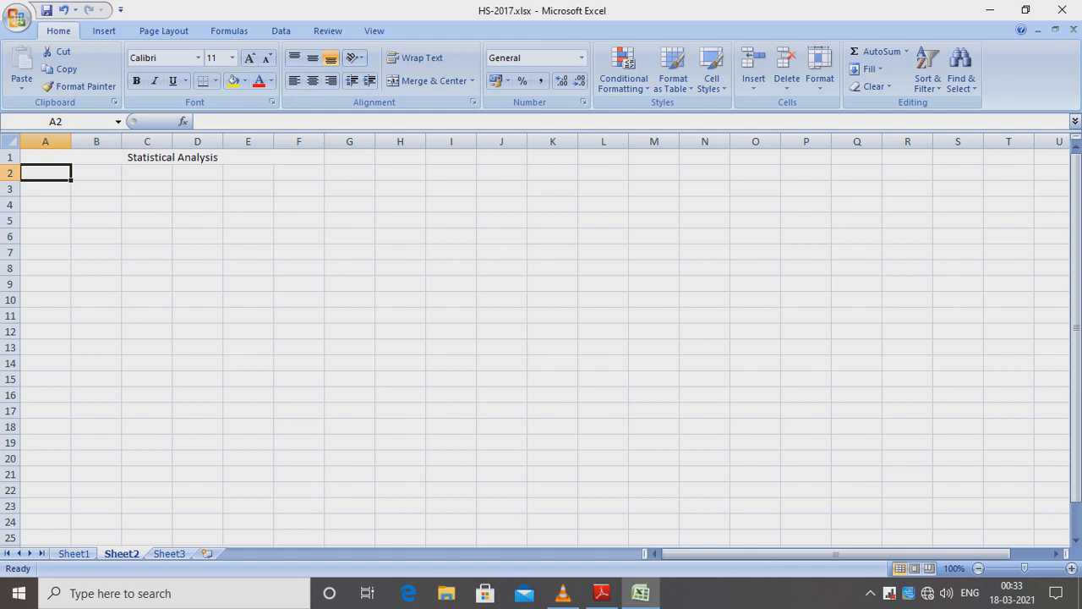
- Check the table's State column in Adobe Reader and widen column A in Excel for the state names
{"action": "left_click", "coordinate": [601, 593]}
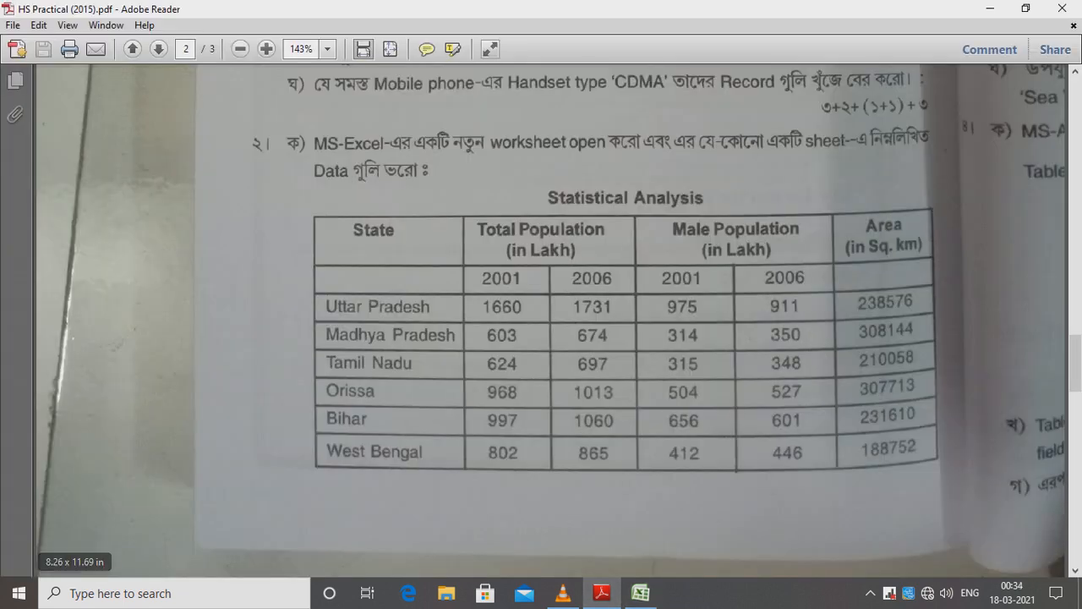
{"action": "left_click", "coordinate": [640, 593]}
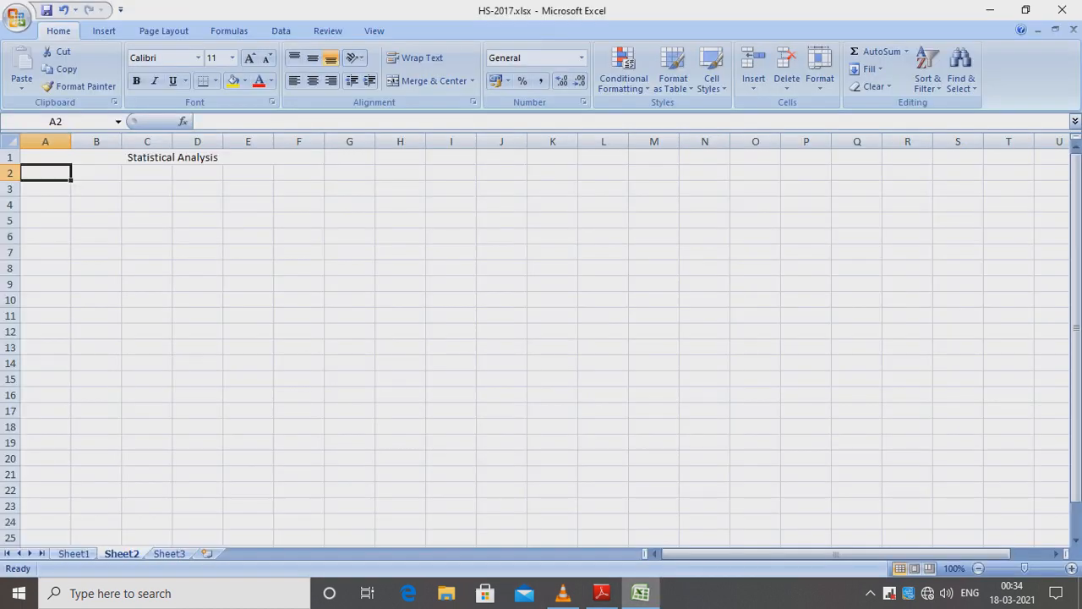
{"action": "left_click_drag", "start_coordinate": [71, 141], "coordinate": [105, 142]}
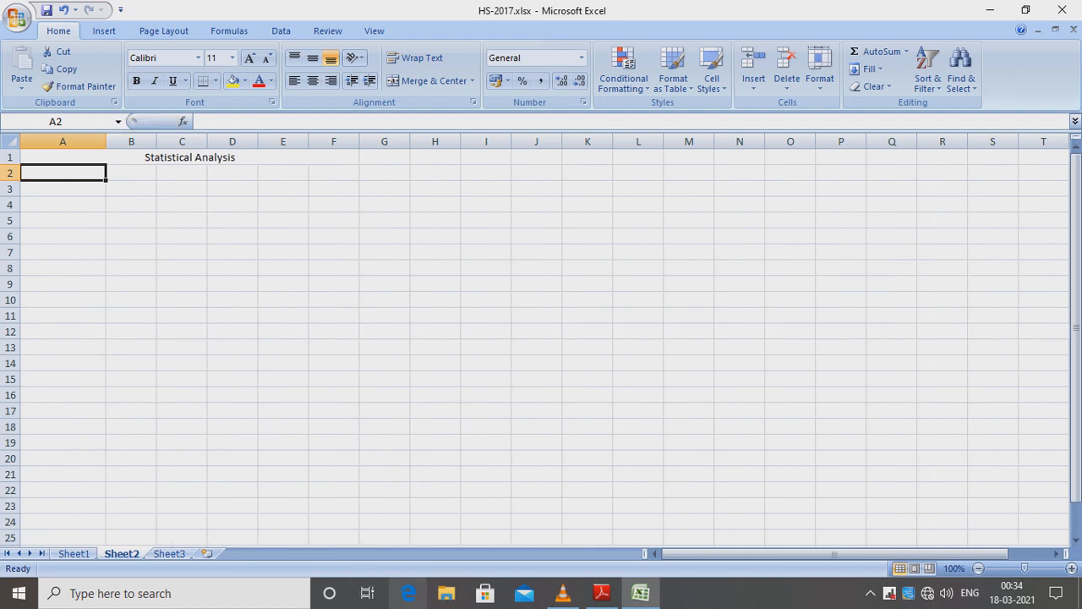
- Check the first column heading in Adobe Reader and enter State in cell A2 in Excel
{"action": "left_click", "coordinate": [602, 592]}
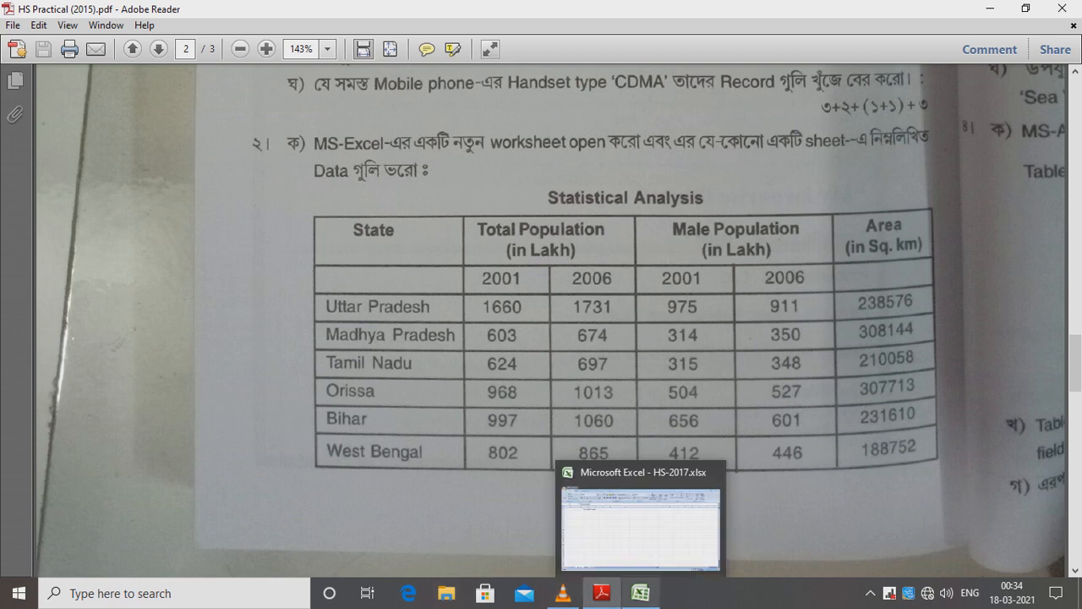
{"action": "left_click", "coordinate": [640, 593]}
{"action": "type", "text": "Stat"}
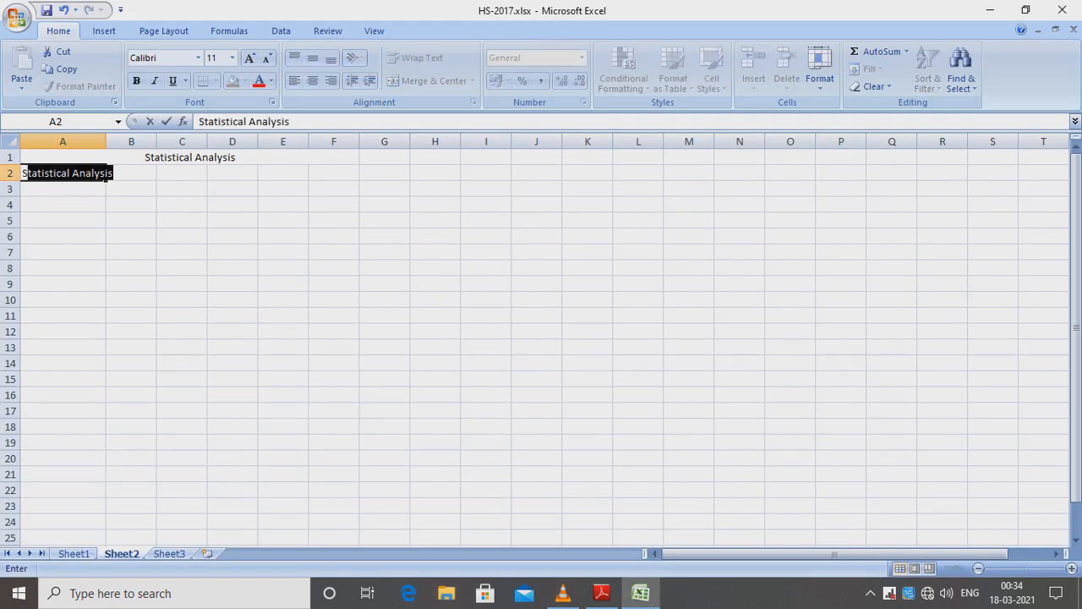
{"action": "type", "text": "e"}
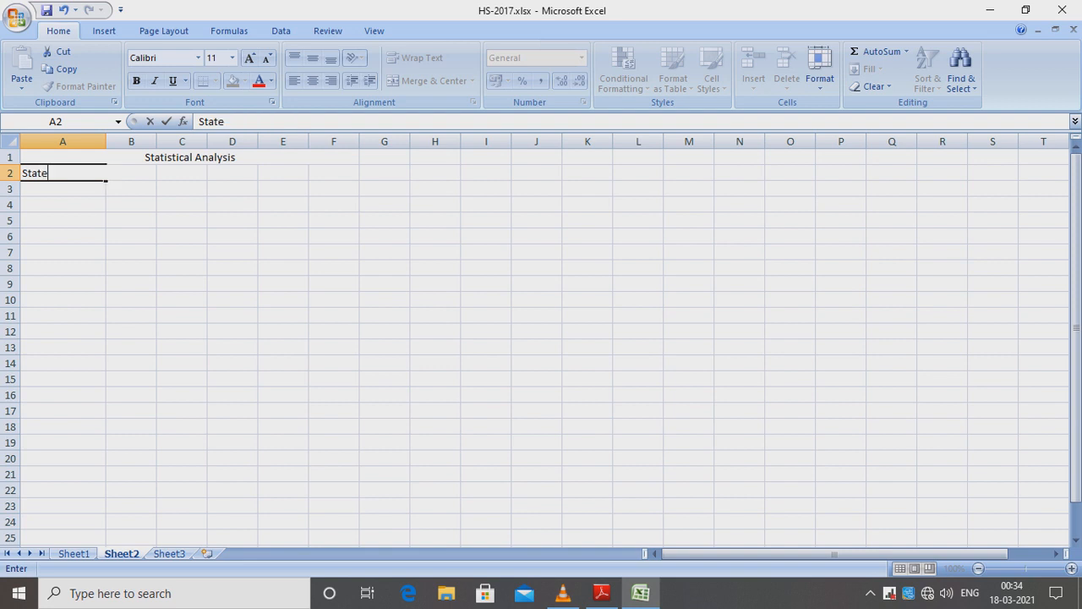
{"action": "key", "text": "F2"}
{"action": "key", "text": "Return"}
- Check the Total Population heading in Adobe Reader, and merge and center cells B2 and C2 in Excel
{"action": "left_click", "coordinate": [131, 173]}
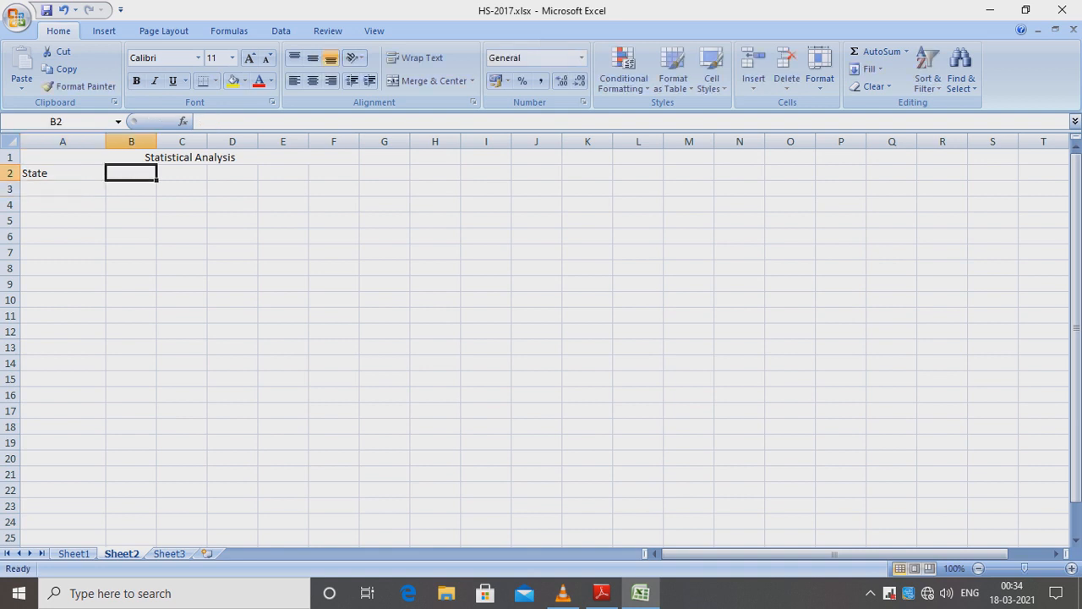
{"action": "mouse_move", "coordinate": [640, 593]}
{"action": "key", "text": "alt+Tab"}
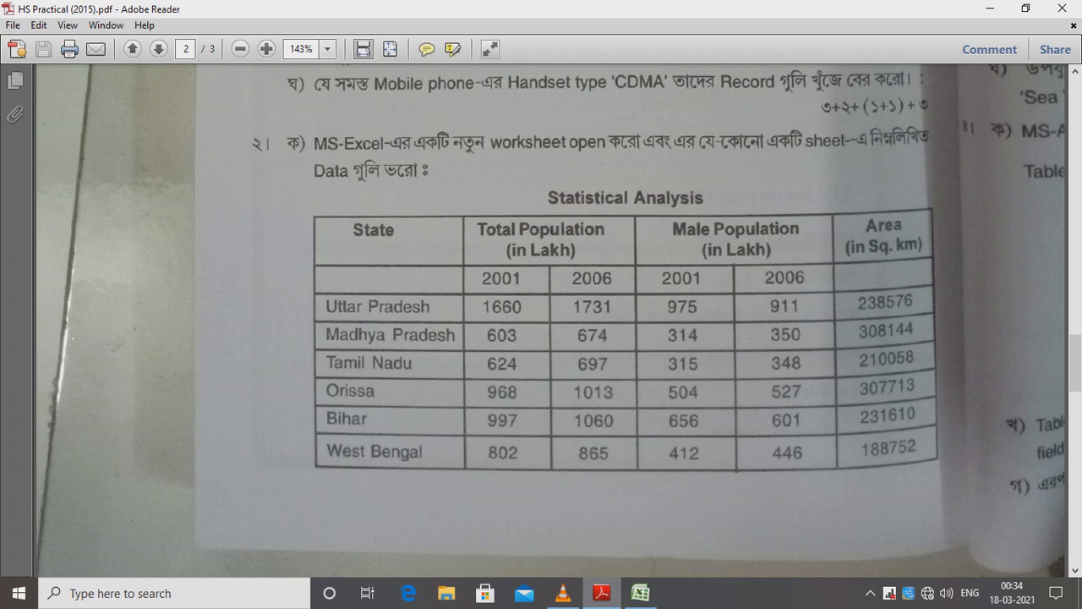
{"action": "left_click", "coordinate": [640, 593]}
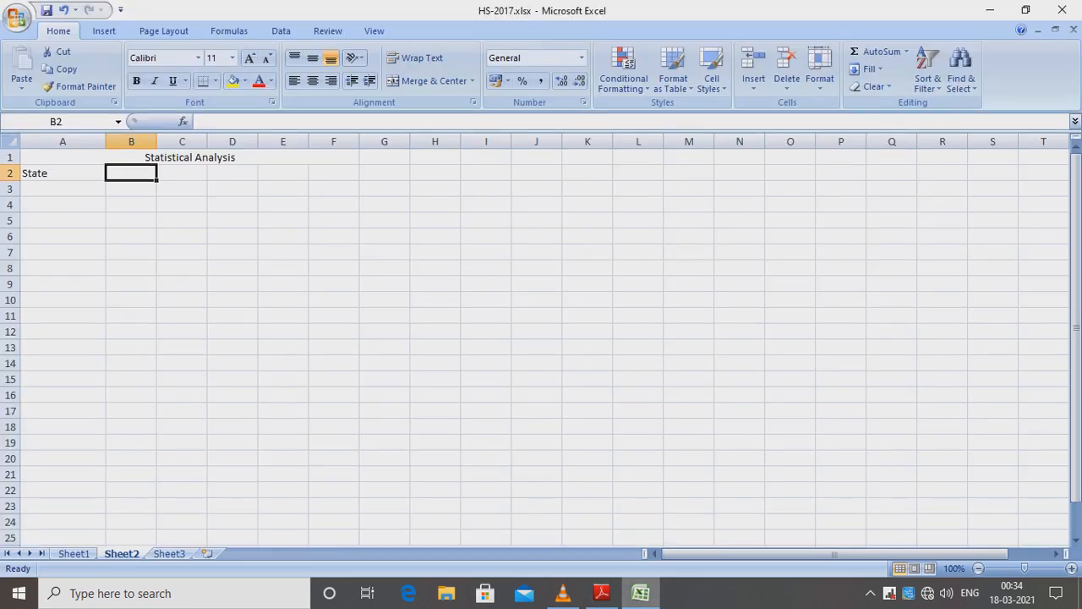
{"action": "key", "text": "shift+Right"}
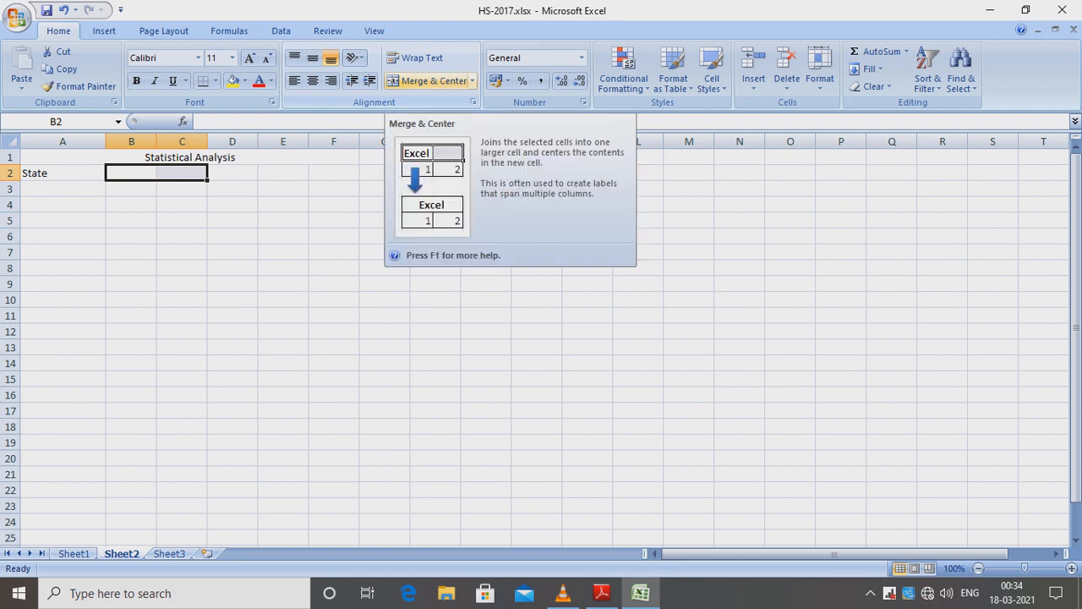
{"action": "left_click", "coordinate": [430, 81]}
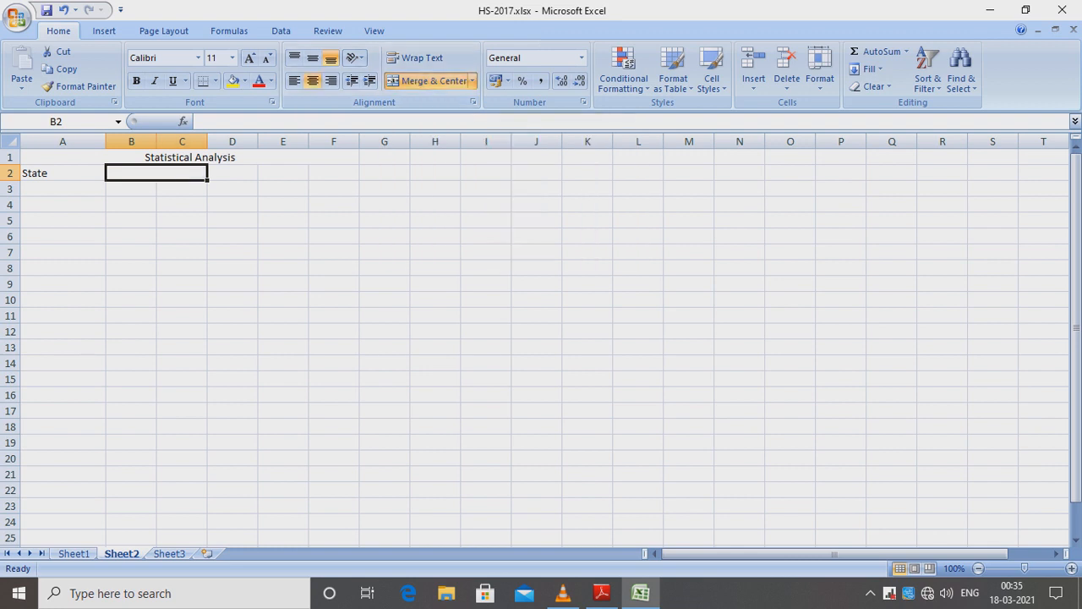
- Enter the heading Total Population (in Lakh) in the merged cell across B2 and C2
{"action": "type", "text": "t"}
{"action": "key", "text": "BackSpace"}
{"action": "type", "text": "T"}
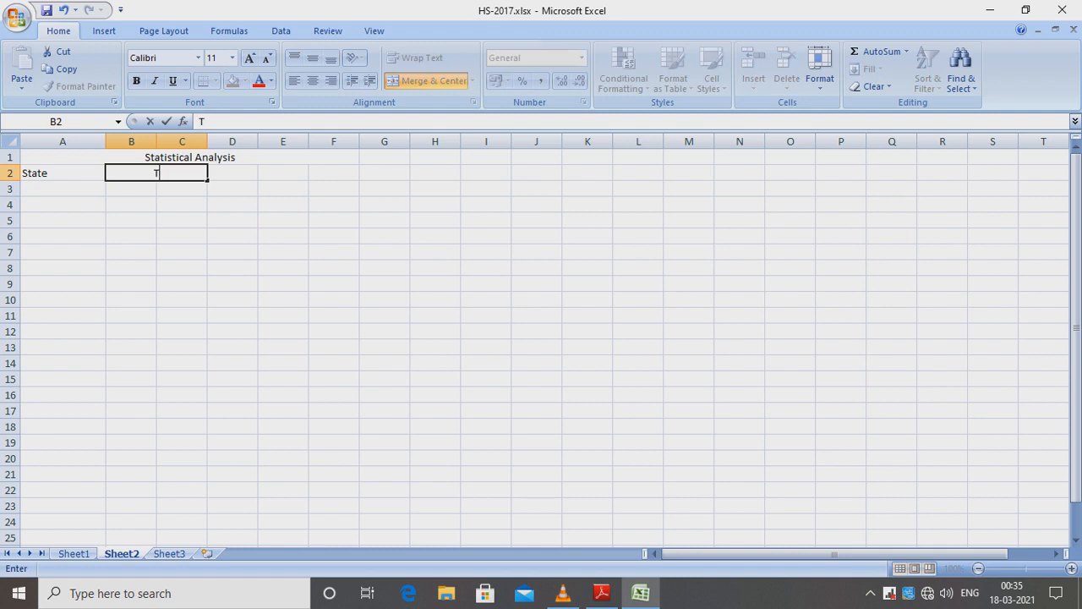
{"action": "type", "text": "otal Populat"}
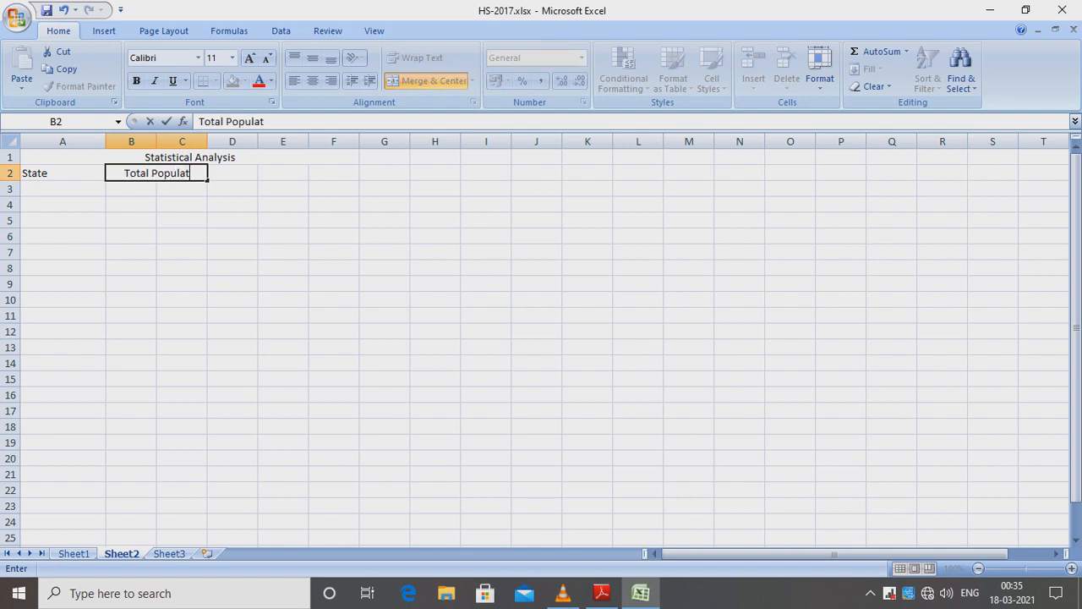
{"action": "type", "text": "ion"}
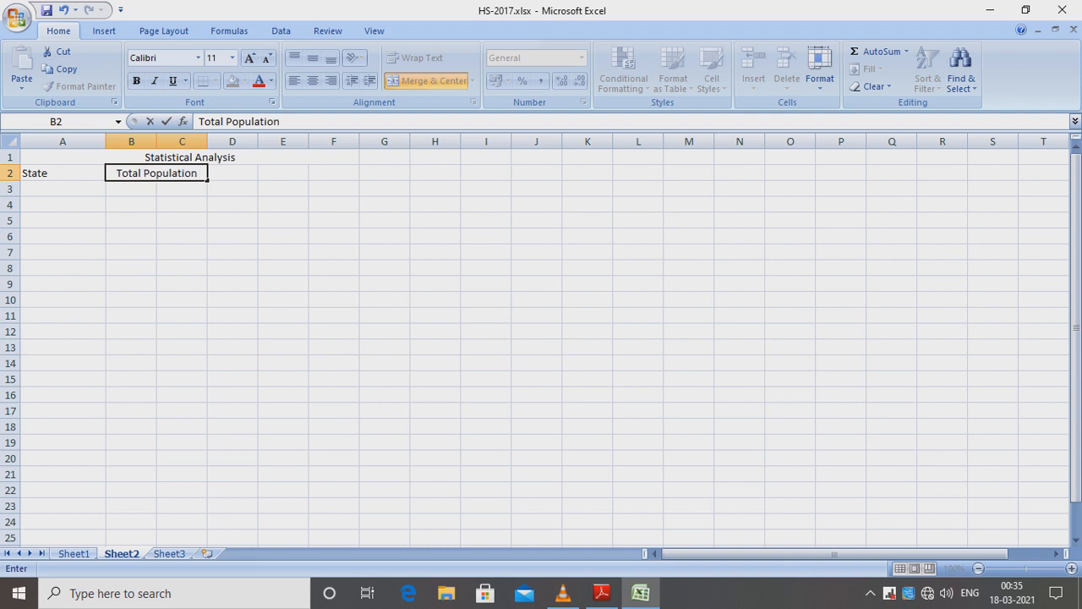
{"action": "type", "text": " ()"}
{"action": "key", "text": "Left"}
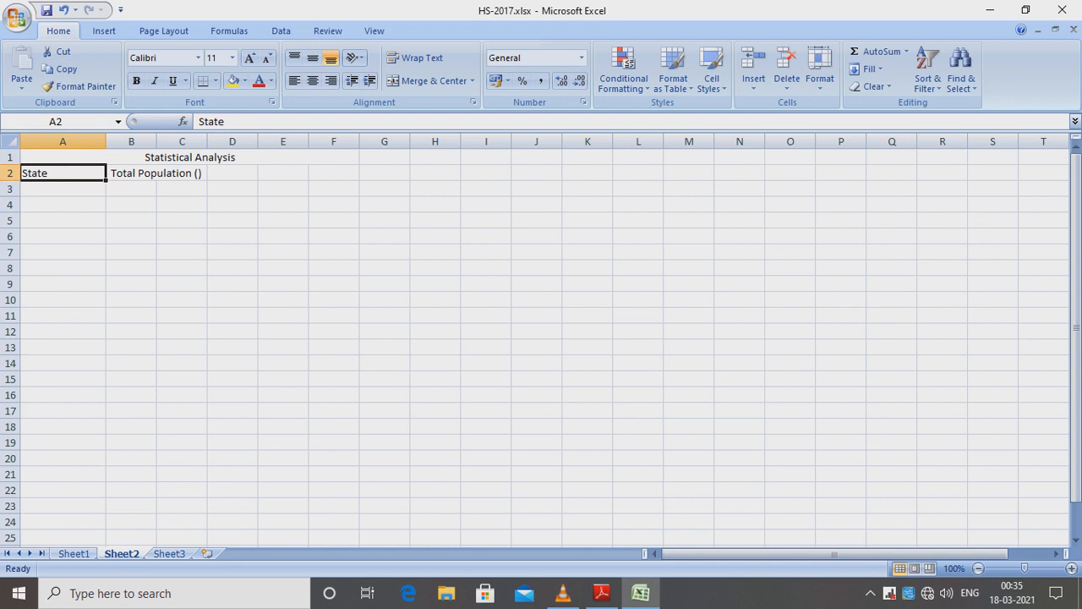
{"action": "left_click", "coordinate": [226, 122]}
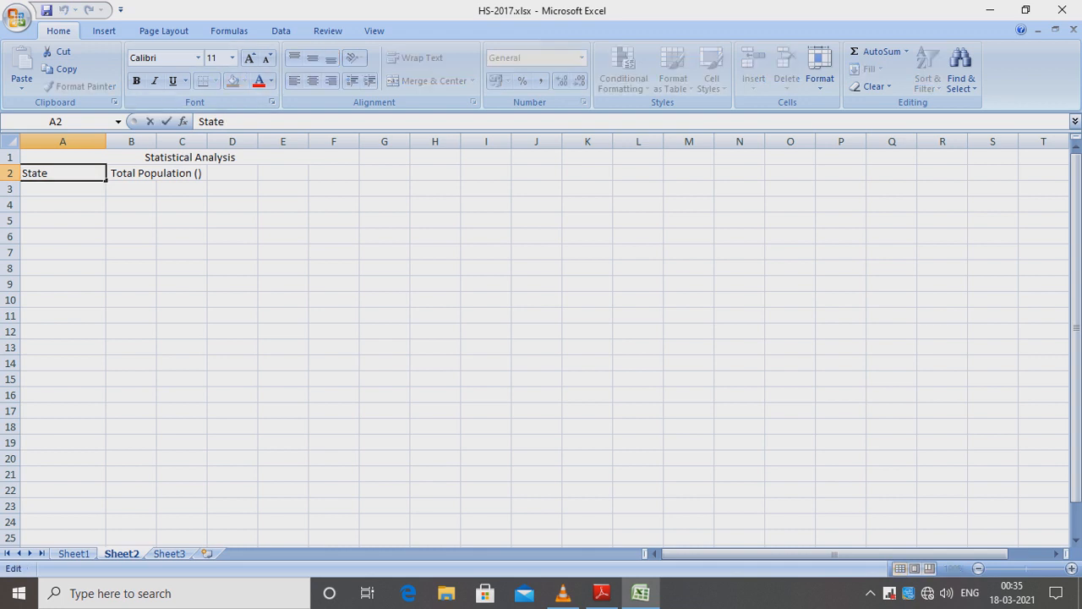
{"action": "left_click", "coordinate": [156, 174]}
{"action": "left_click", "coordinate": [286, 121]}
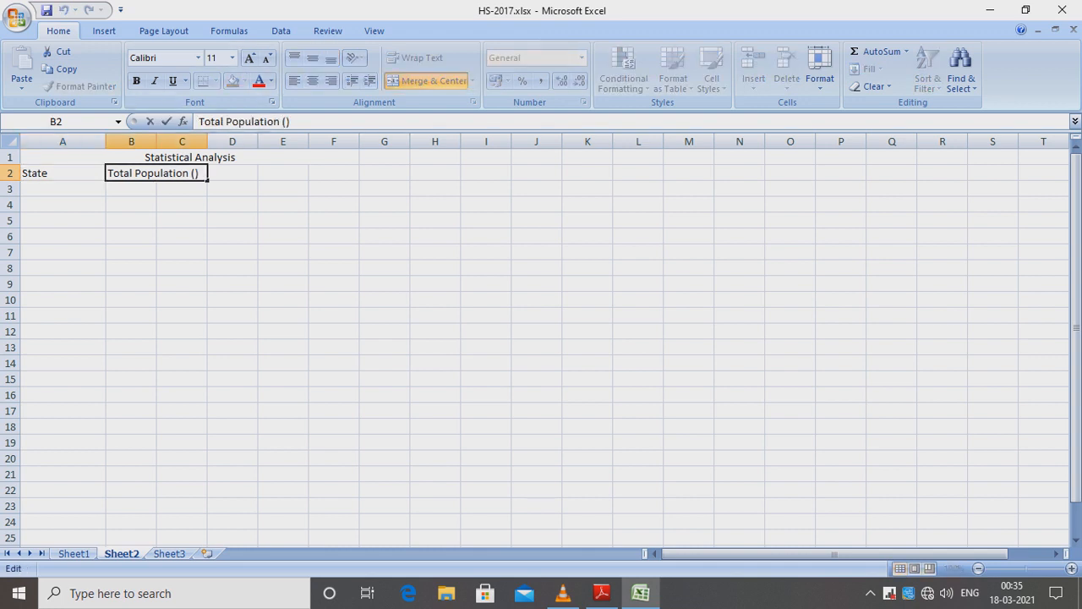
{"action": "type", "text": "in Lakh"}
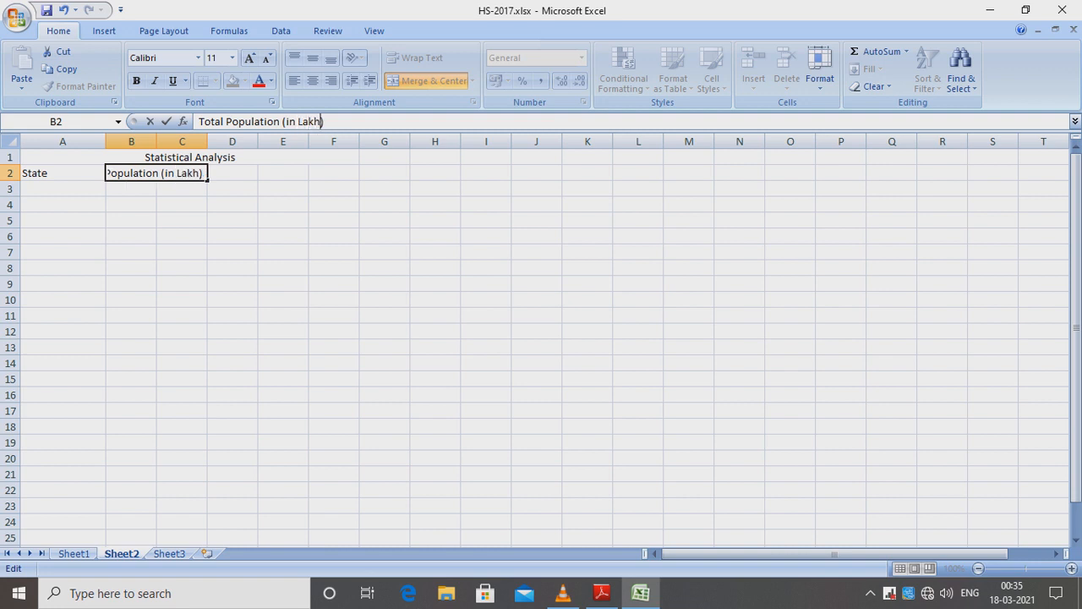
{"action": "key", "text": "Tab"}
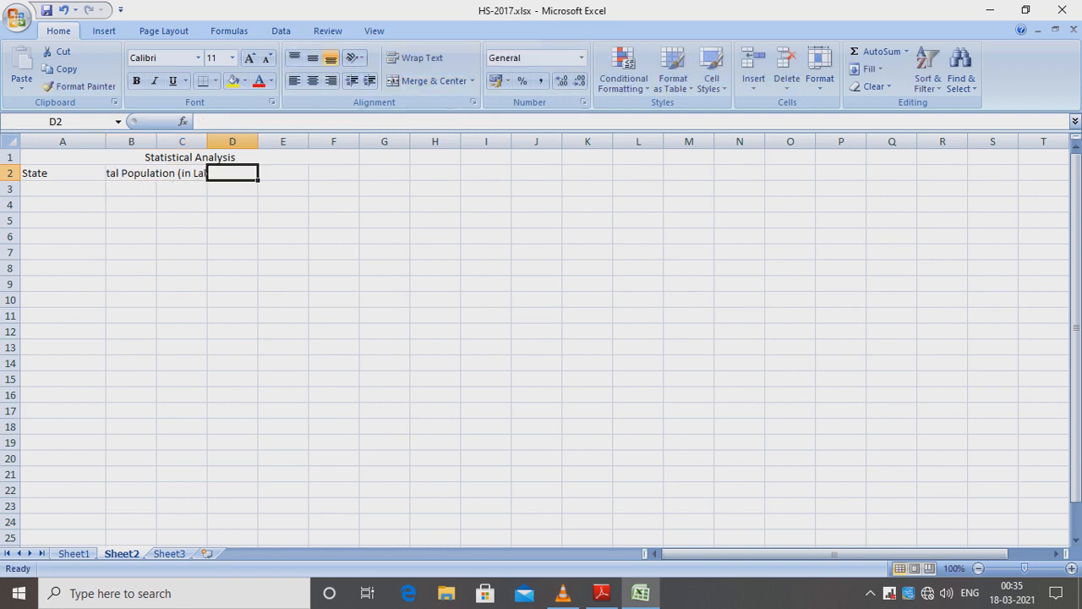
- Check the Total Population heading's layout in Adobe Reader, then double row 2's height in Excel and wrap the heading's text
{"action": "left_click", "coordinate": [156, 174]}
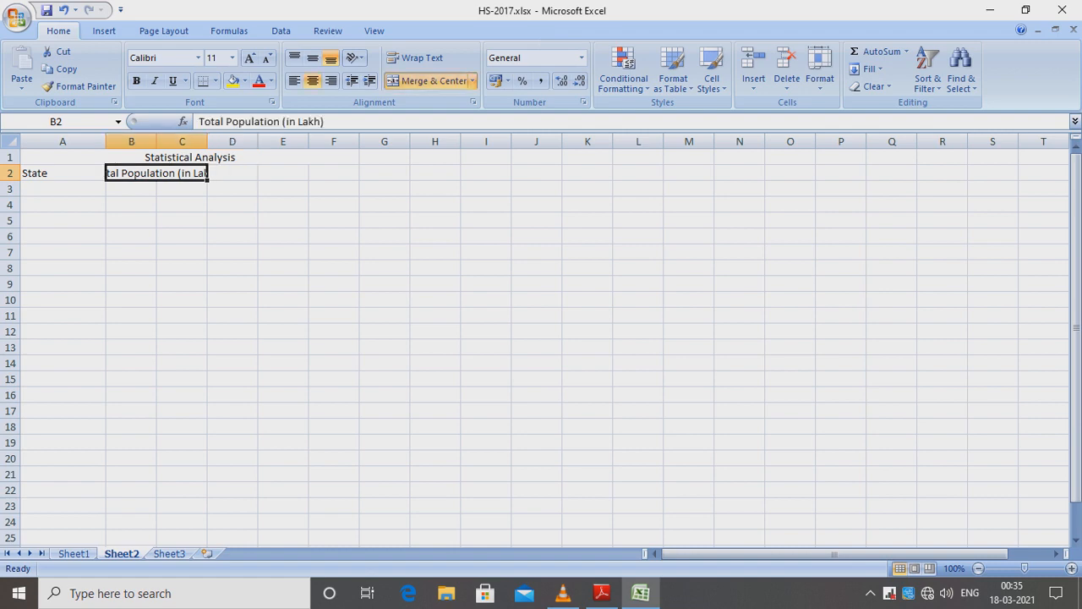
{"action": "left_click", "coordinate": [601, 593]}
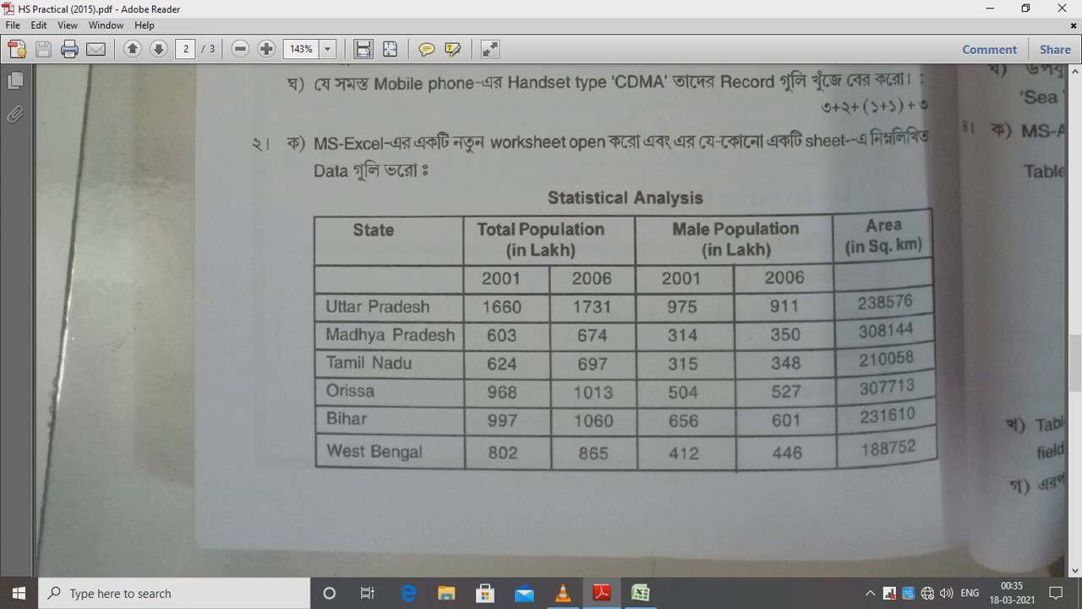
{"action": "left_click", "coordinate": [640, 593]}
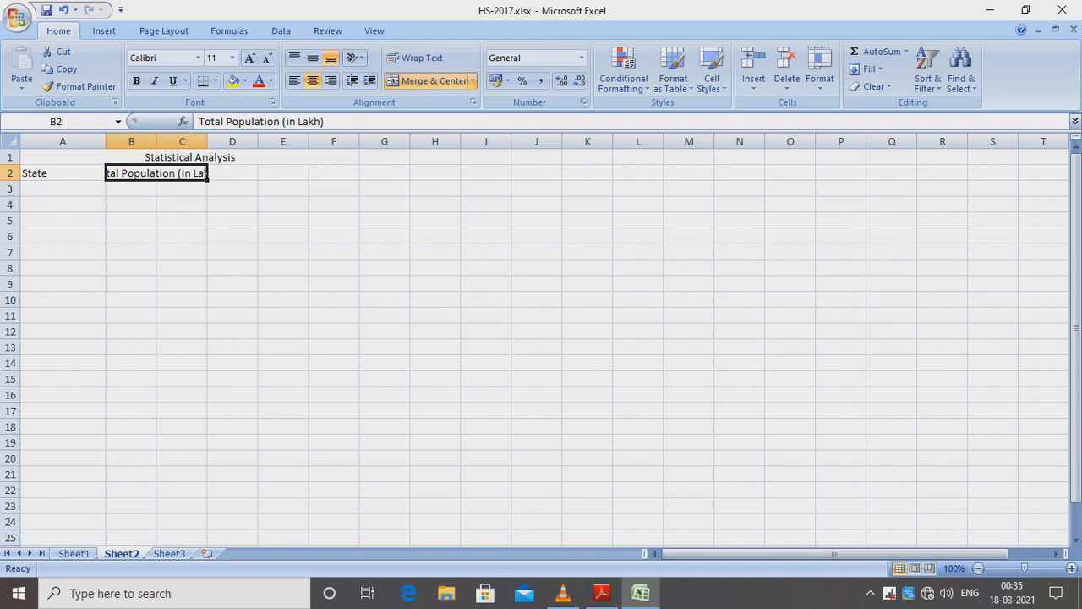
{"action": "left_click_drag", "start_coordinate": [10, 181], "coordinate": [10, 198]}
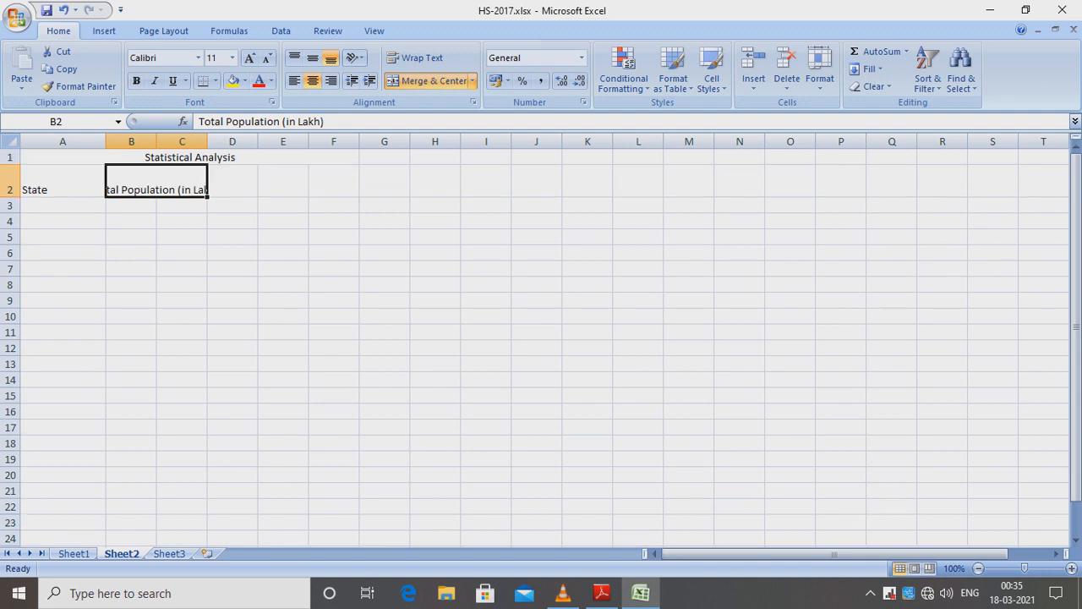
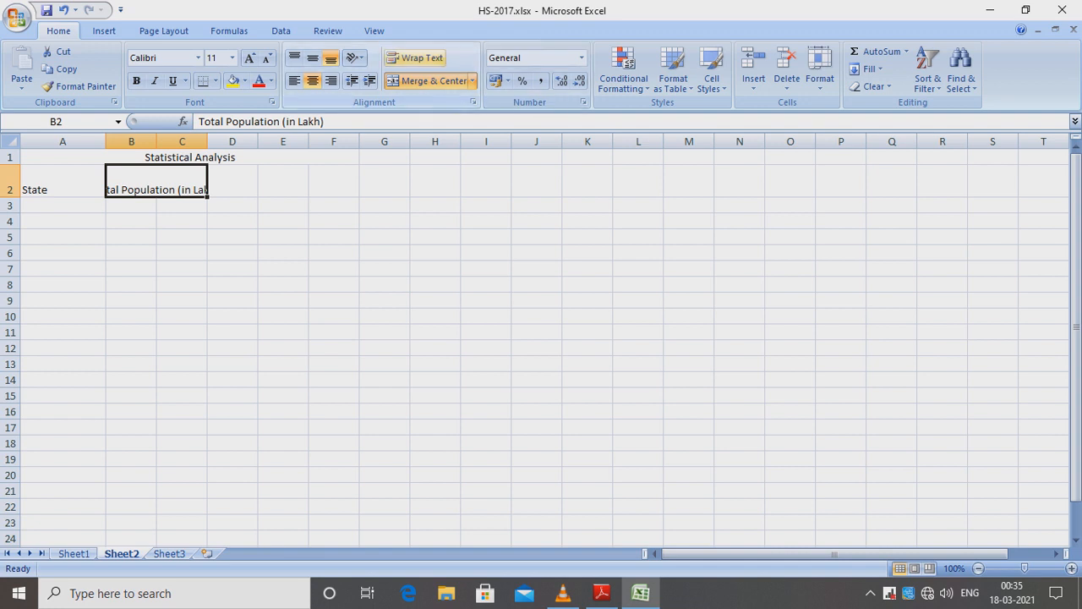
{"action": "left_click", "coordinate": [416, 58]}
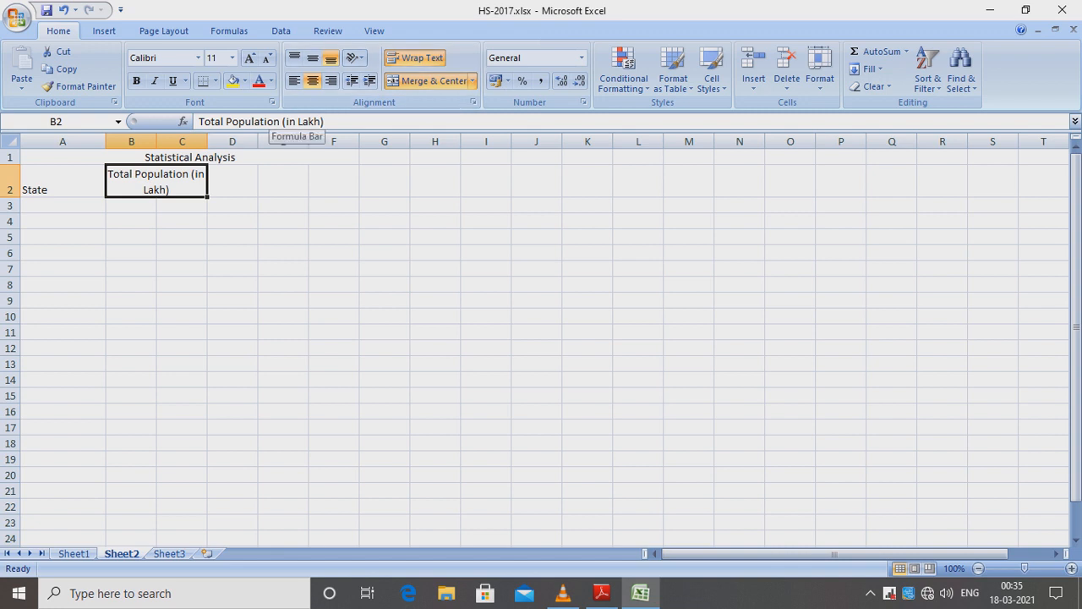
- Compare with the heading in Adobe Reader and add spaces before (in Lakh) in Excel's cell B2 so it falls on the second line
{"action": "left_click", "coordinate": [280, 122]}
{"action": "left_click", "coordinate": [602, 593]}
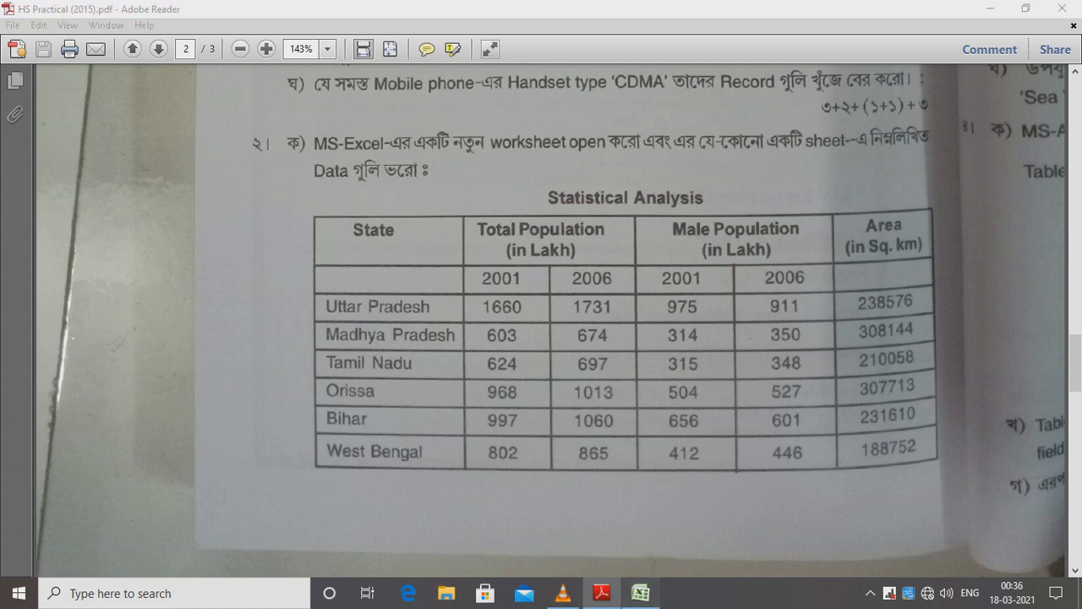
{"action": "left_click", "coordinate": [640, 593]}
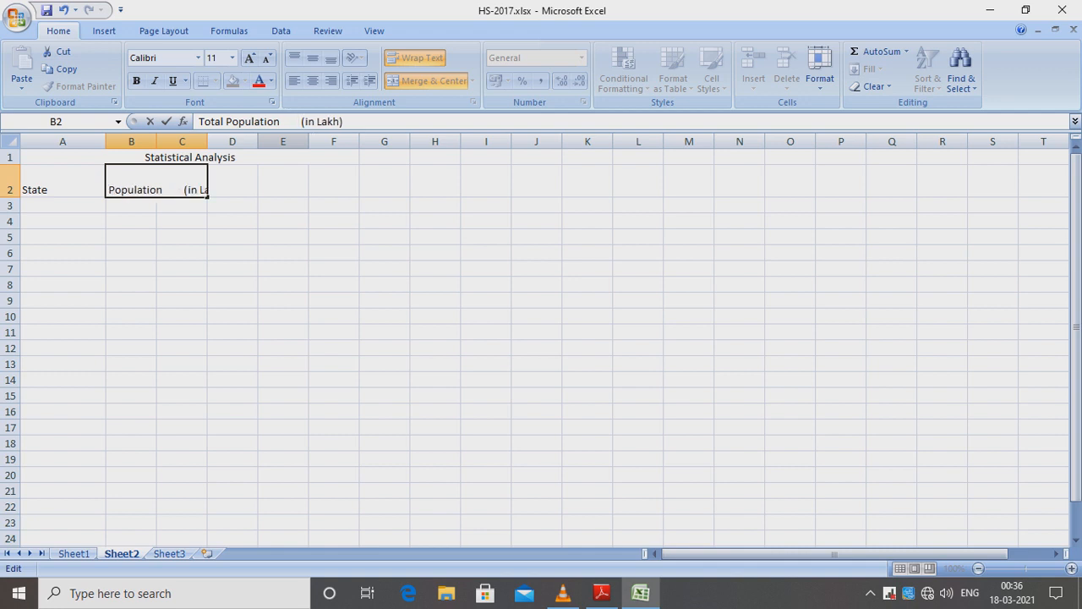
{"action": "left_click", "coordinate": [233, 253]}
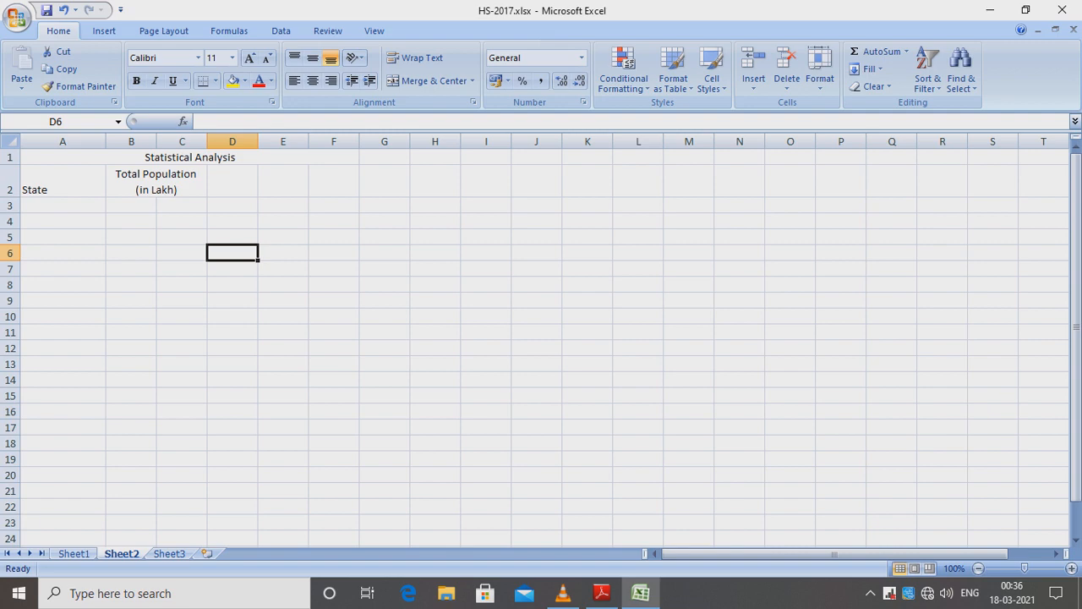
- Check the Male Population heading in Adobe Reader, and merge and center cells D2 and E2 in Excel
{"action": "left_click", "coordinate": [232, 181]}
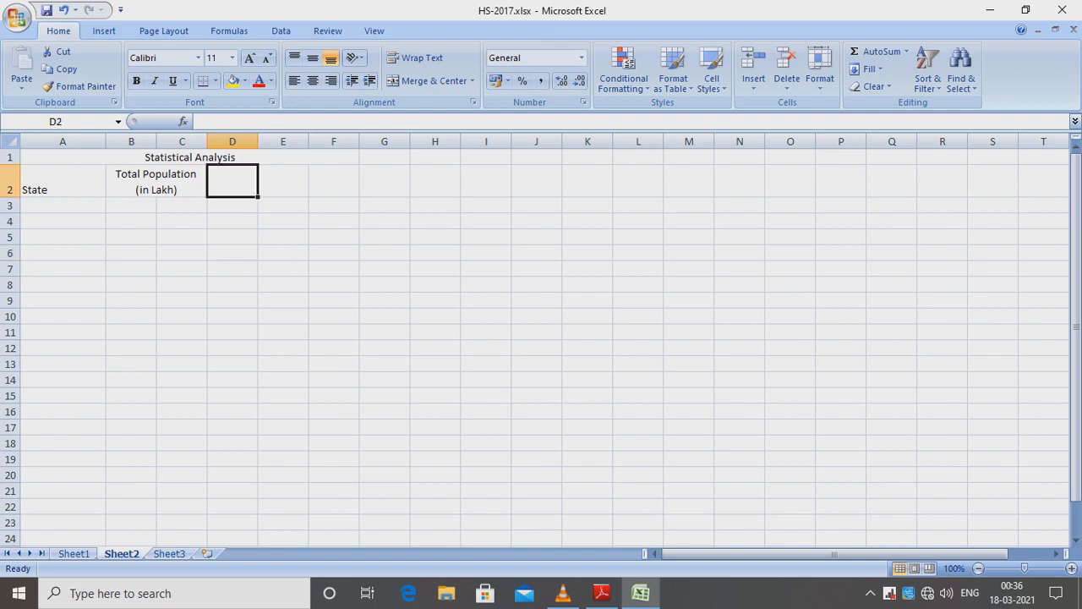
{"action": "left_click", "coordinate": [602, 593]}
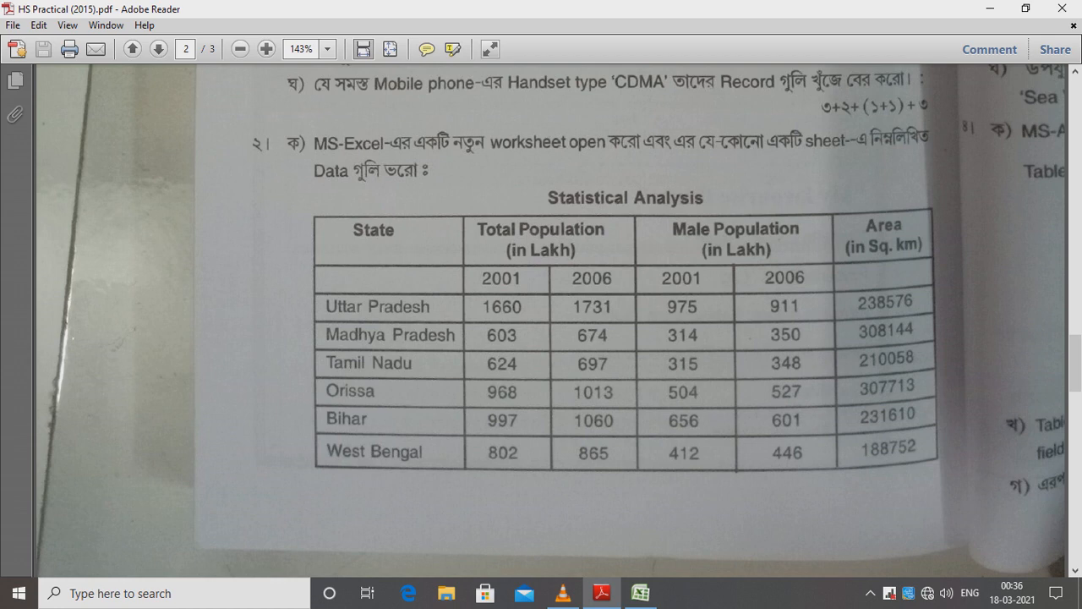
{"action": "left_click", "coordinate": [640, 593]}
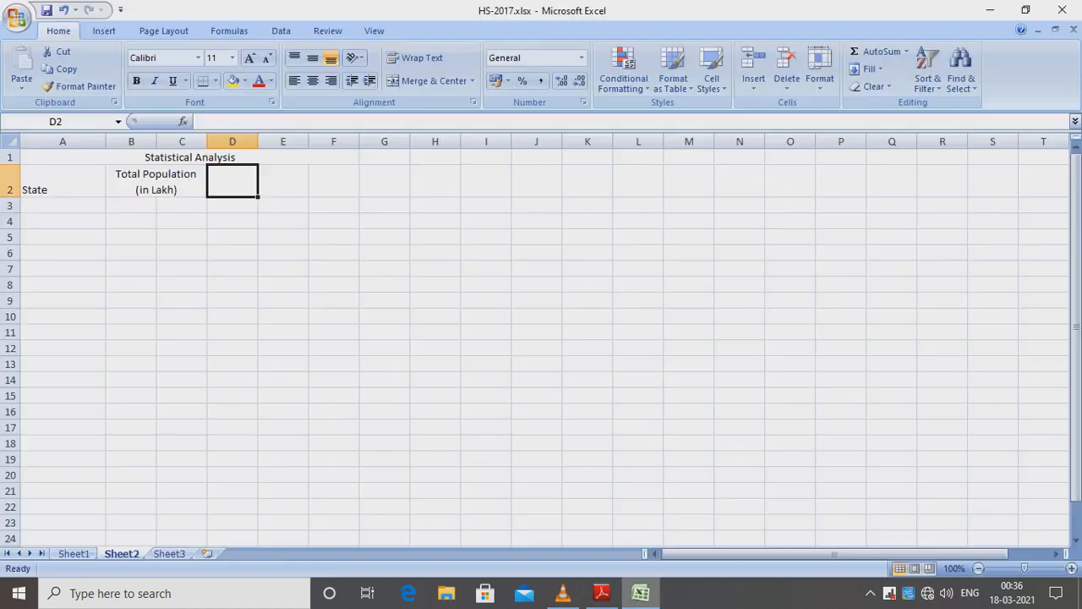
{"action": "key", "text": "shift+Right"}
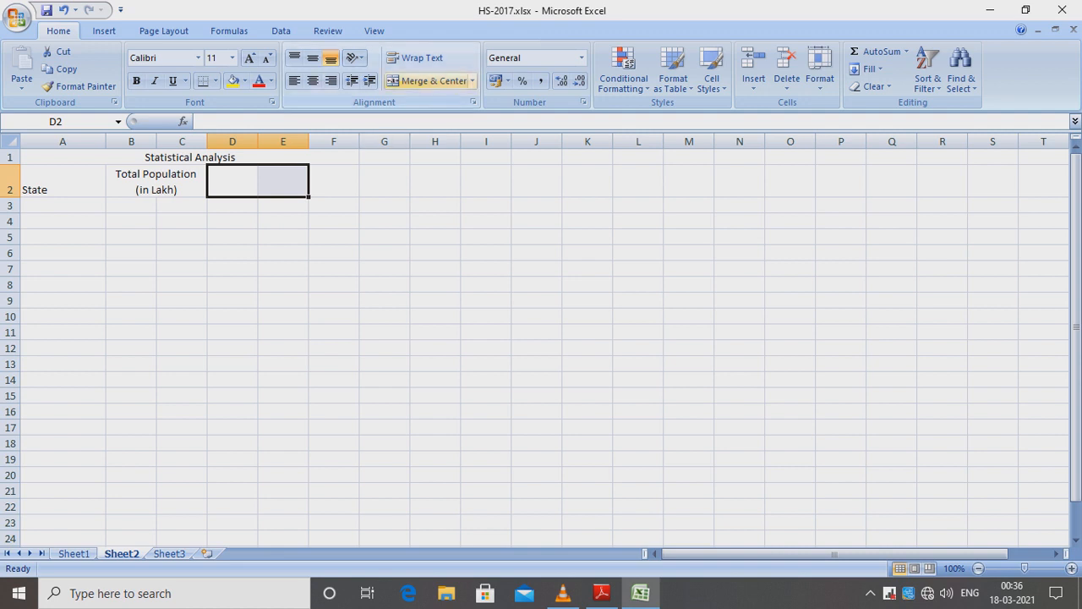
{"action": "left_click", "coordinate": [429, 80]}
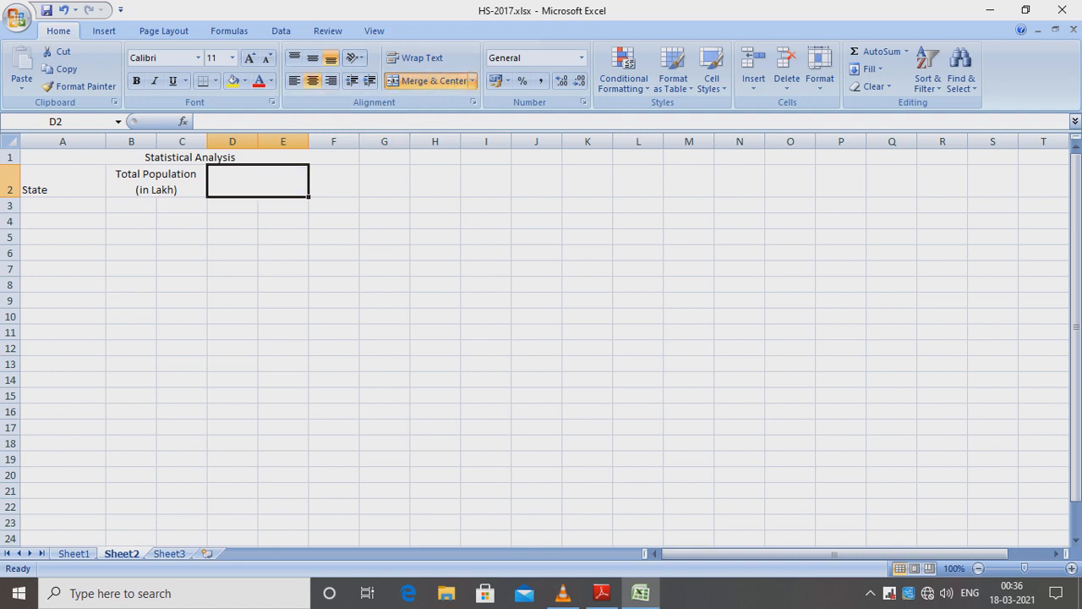
- Enter the heading text Male Population in the merged cell across D2 and E2
{"action": "type", "text": "Male"}
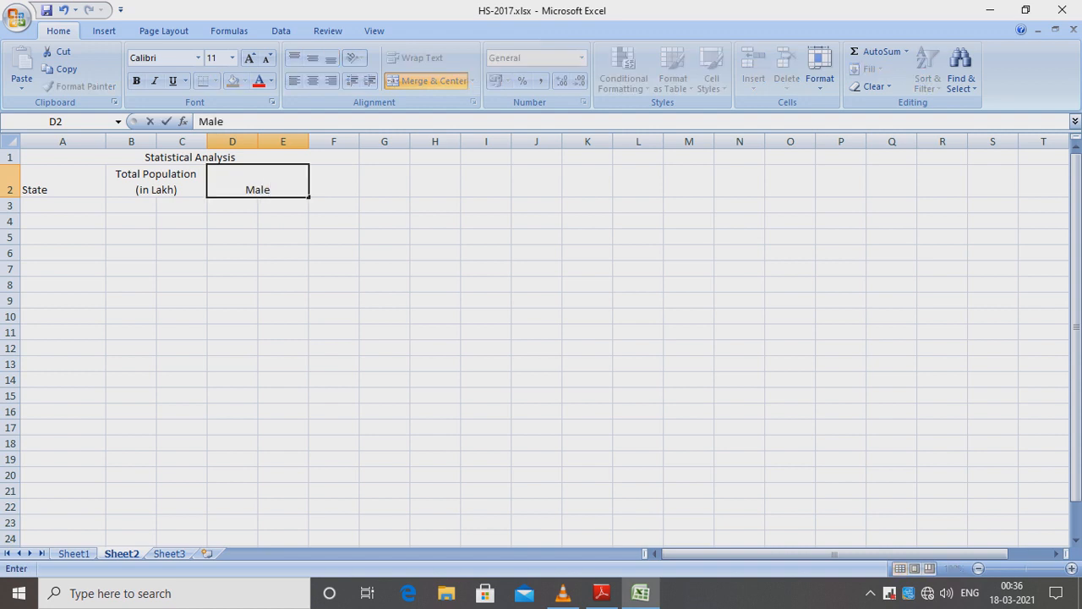
{"action": "type", "text": " Populat"}
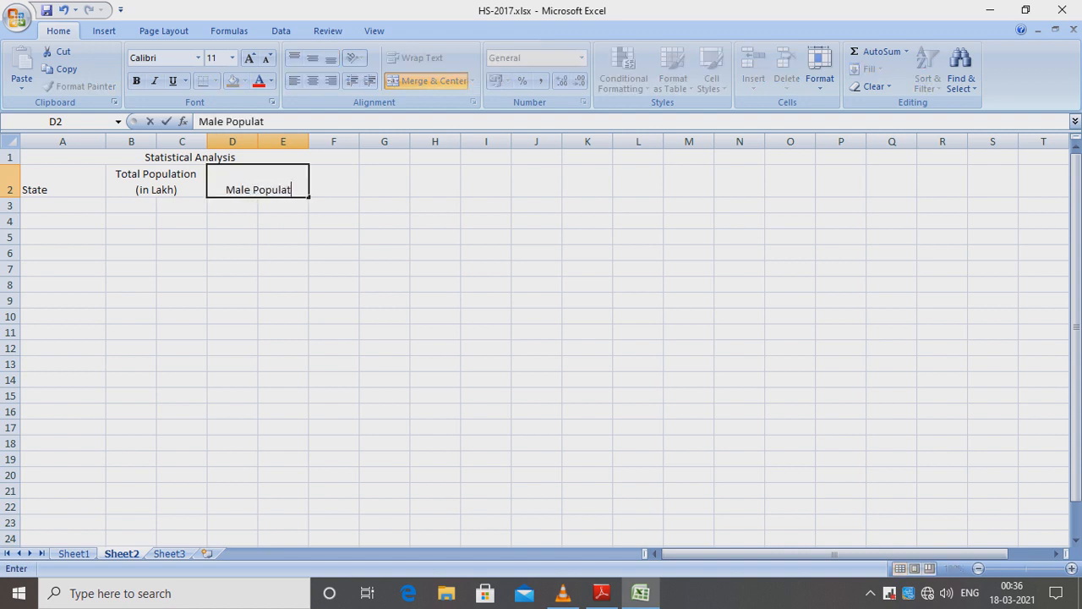
{"action": "type", "text": "ion"}
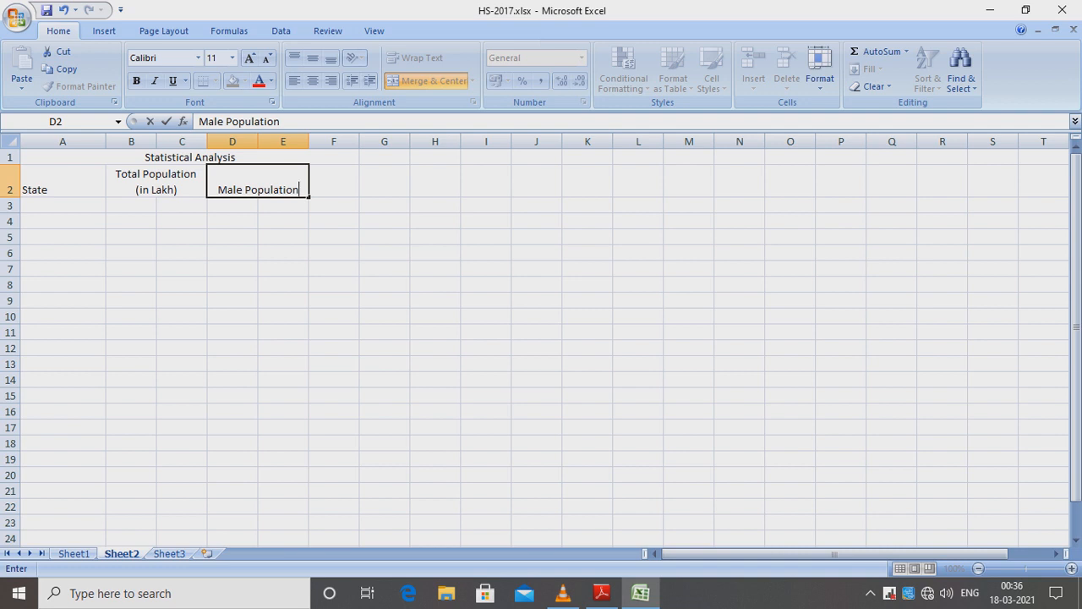
- Complete the merged D2 heading so it reads "Male Population (in Lakh)"
{"action": "type", "text": " ()"}
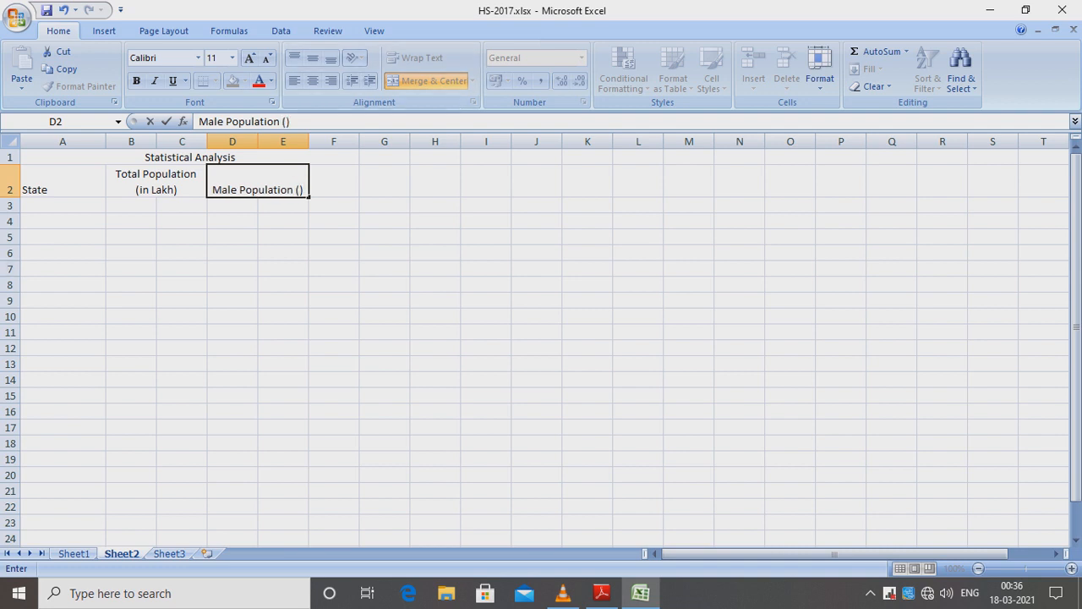
{"action": "key", "text": "F2"}
{"action": "key", "text": "Left"}
{"action": "type", "text": "in Lakh"}
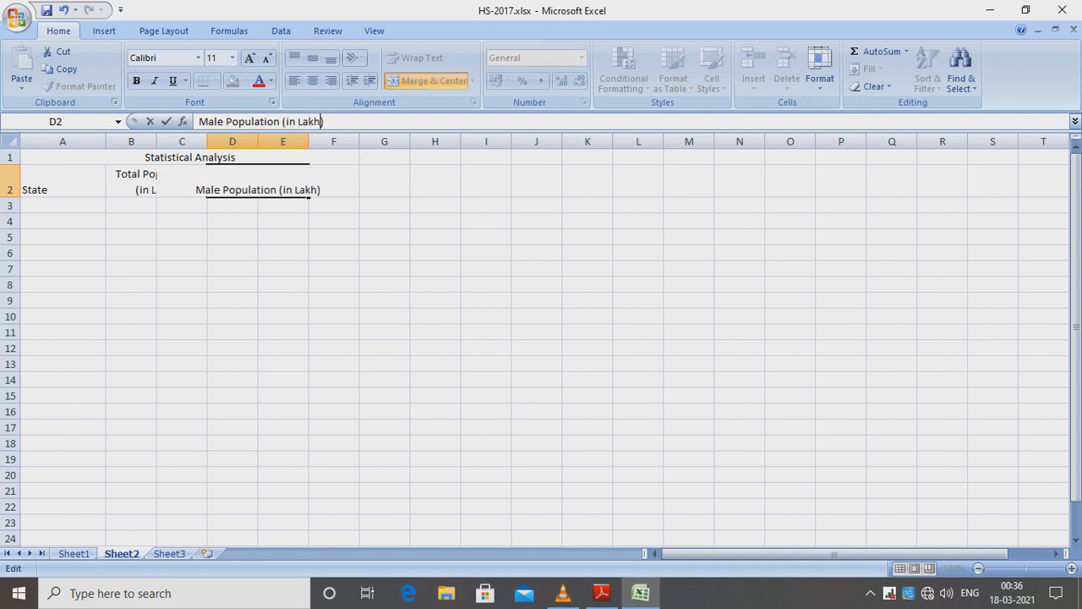
{"action": "left_click", "coordinate": [333, 253]}
- Wrap the text of the Male Population heading and add spaces before "(in Lakh)" to push it onto the second line
{"action": "left_click", "coordinate": [257, 182]}
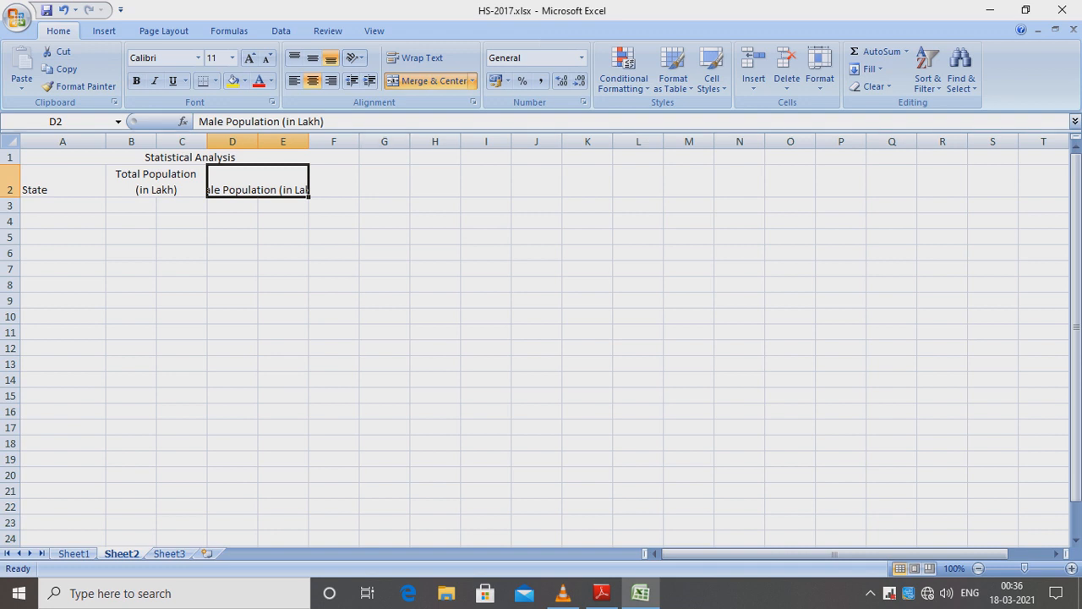
{"action": "left_click", "coordinate": [414, 57]}
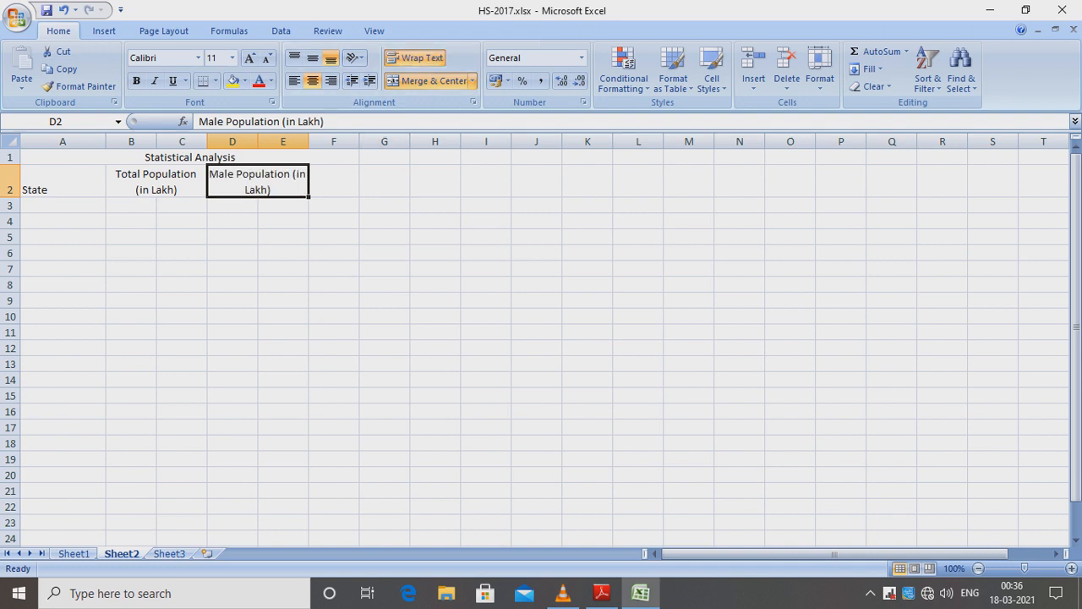
{"action": "left_click", "coordinate": [275, 122]}
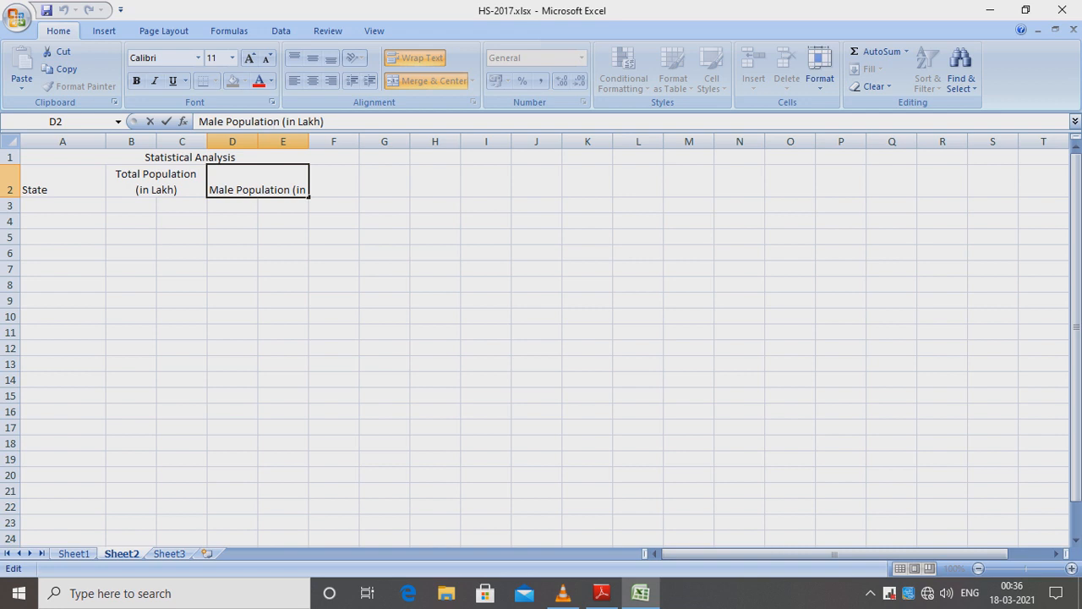
{"action": "left_click", "coordinate": [283, 122]}
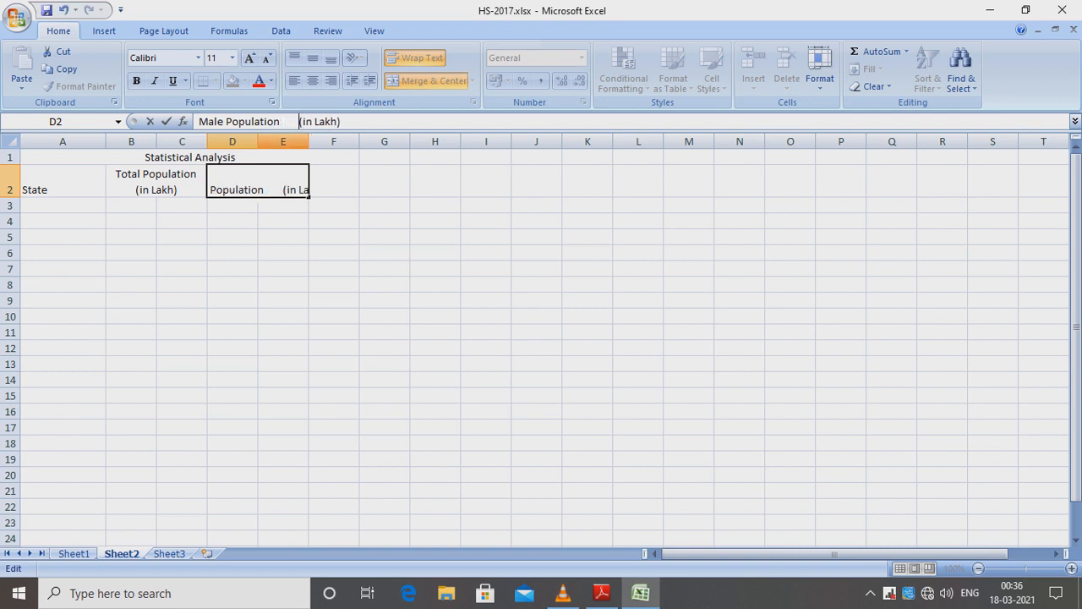
{"action": "key", "text": "Tab"}
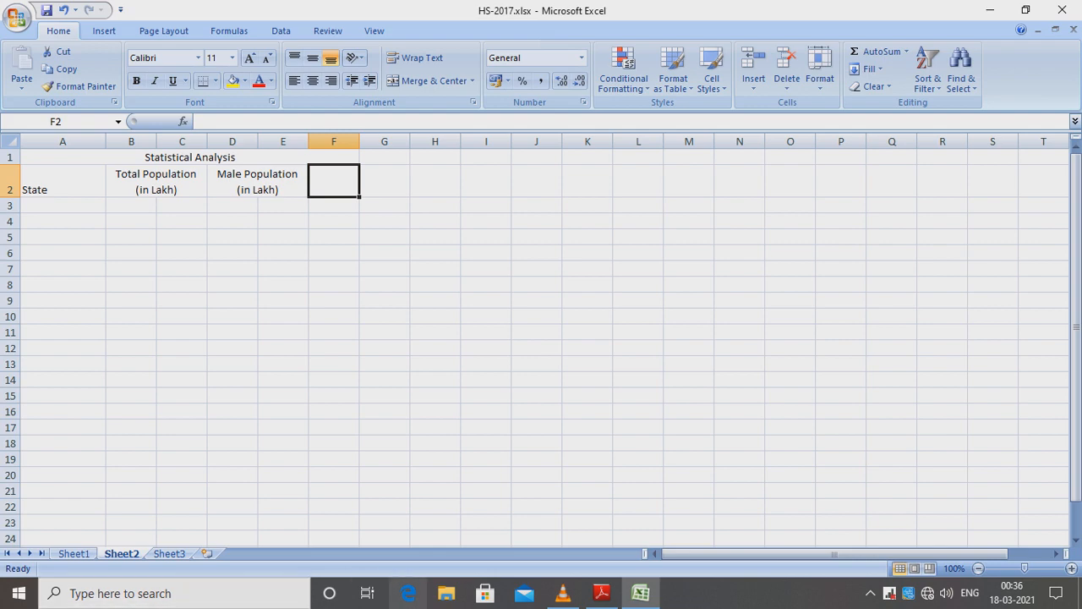
- Consult the source table in Adobe Reader, return to the Excel sheet and enter the heading "Area (in Sq.km)" in F2
{"action": "left_click", "coordinate": [601, 593]}
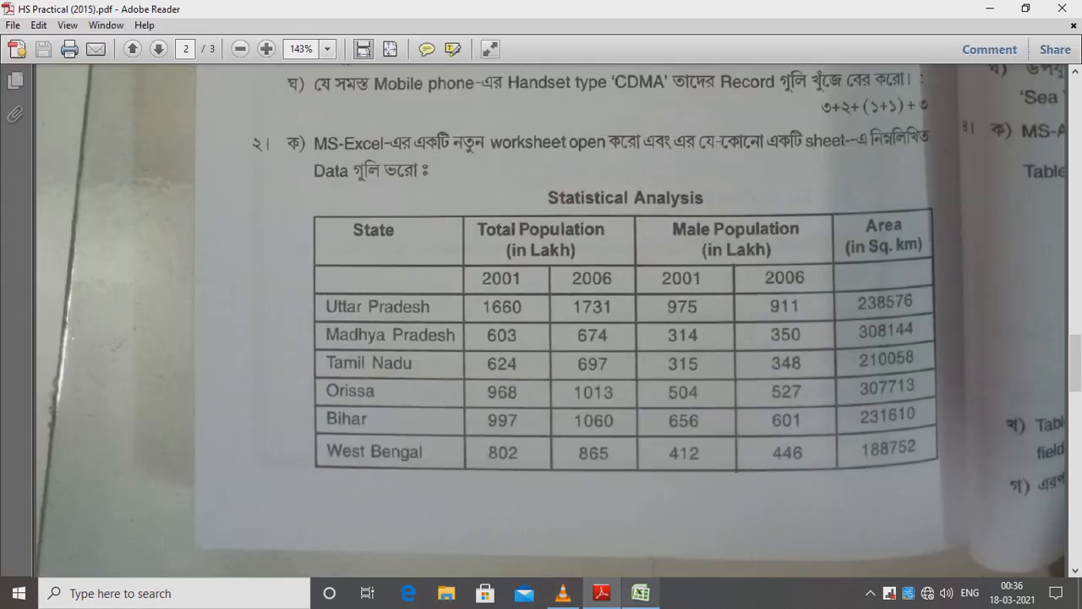
{"action": "left_click", "coordinate": [640, 593]}
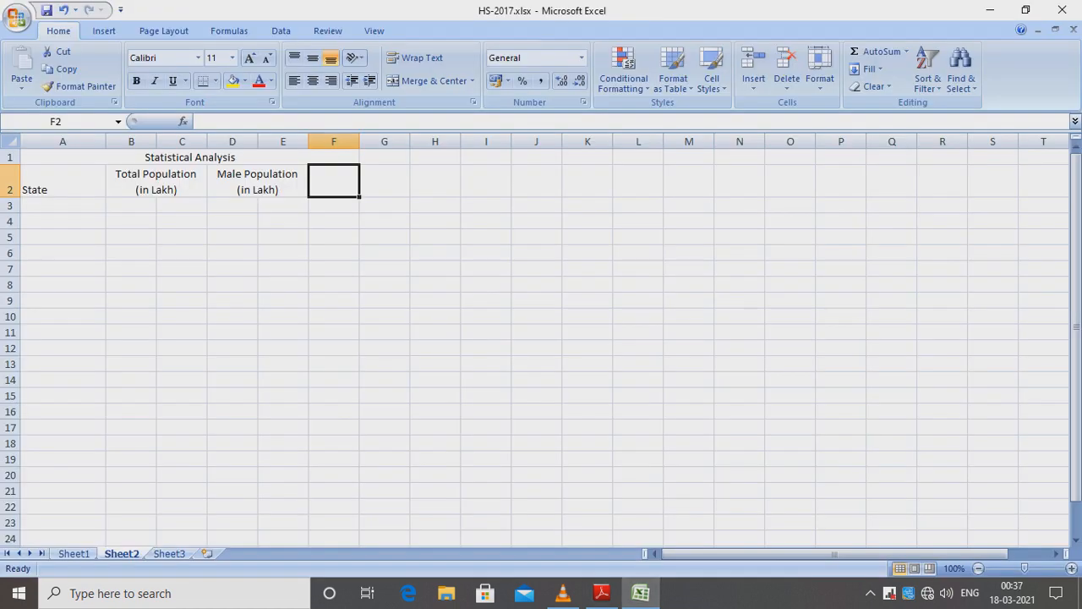
{"action": "type", "text": "Area"}
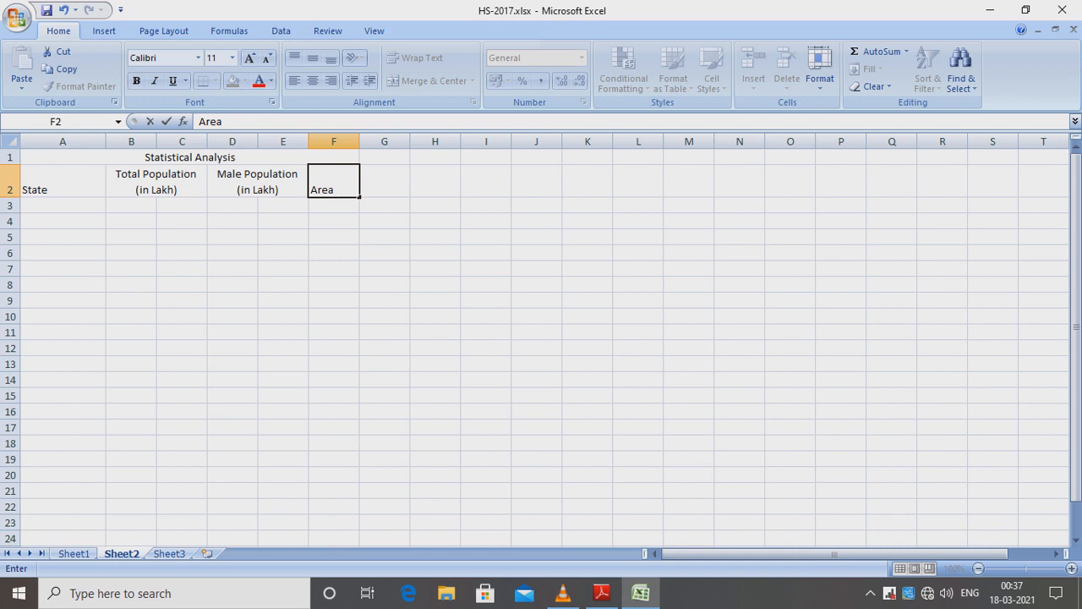
{"action": "type", "text": "()"}
{"action": "key", "text": "Left"}
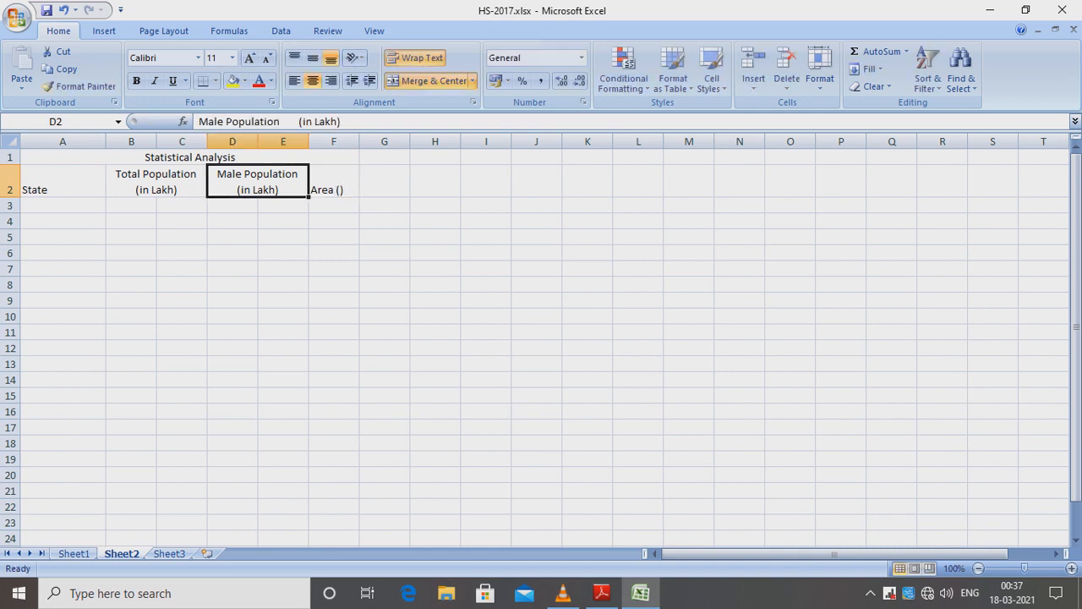
{"action": "key", "text": "Right"}
{"action": "key", "text": "F2"}
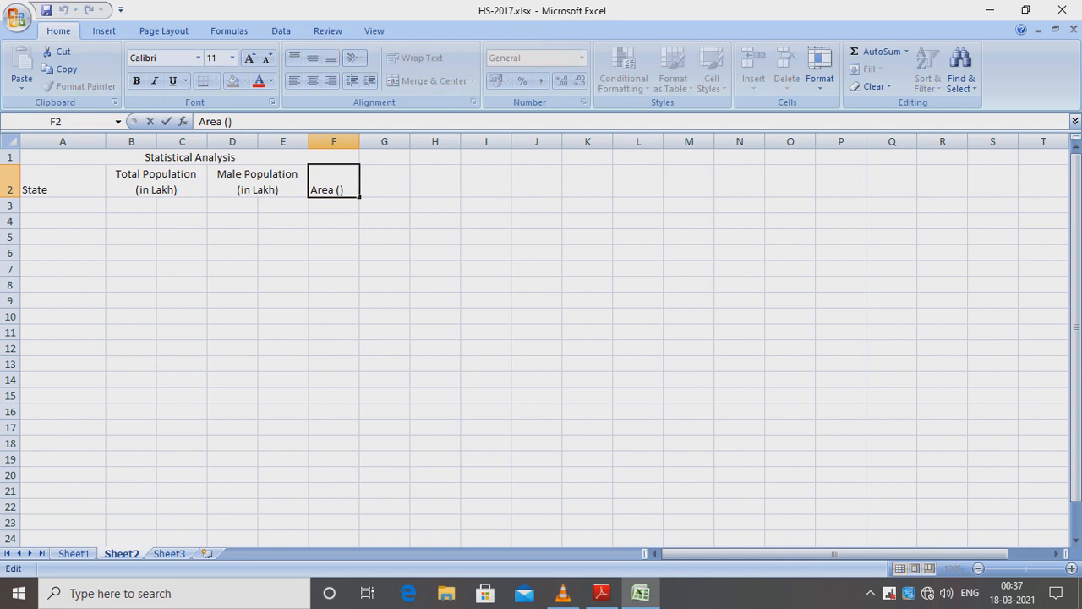
{"action": "type", "text": "in Sq.km"}
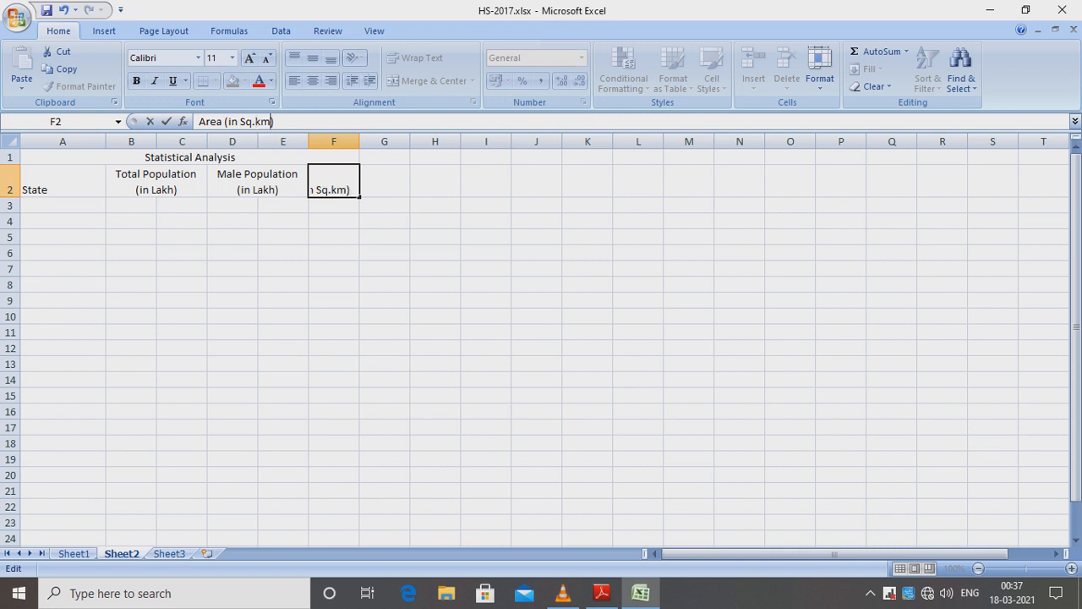
{"action": "left_click", "coordinate": [334, 253]}
- Wrap the text of the Area heading in F2 and insert extra spaces before "(in Sq.km)"
{"action": "left_click", "coordinate": [354, 191]}
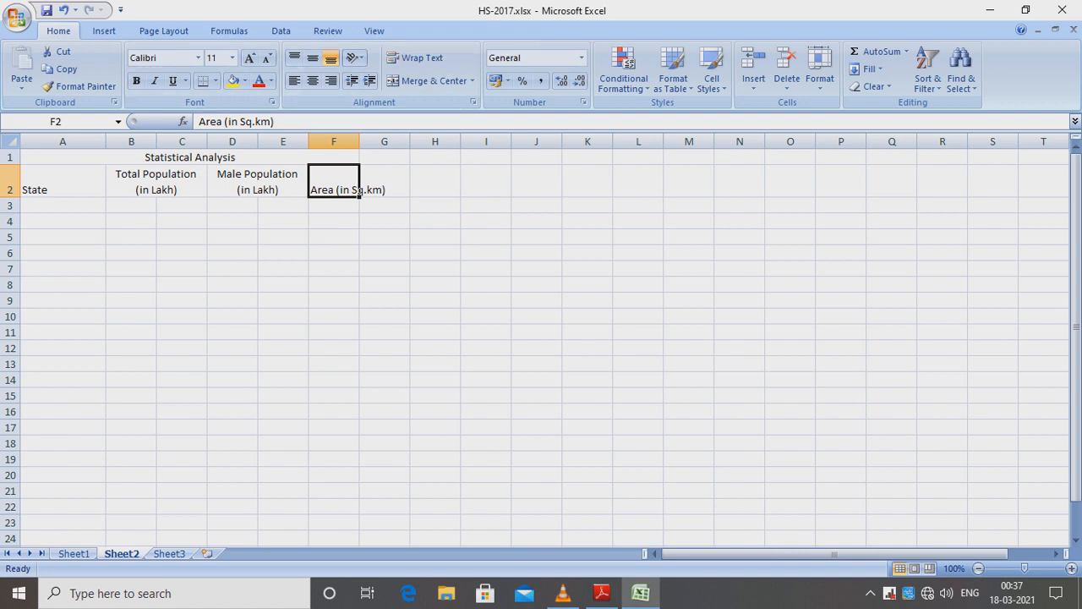
{"action": "left_click", "coordinate": [414, 58]}
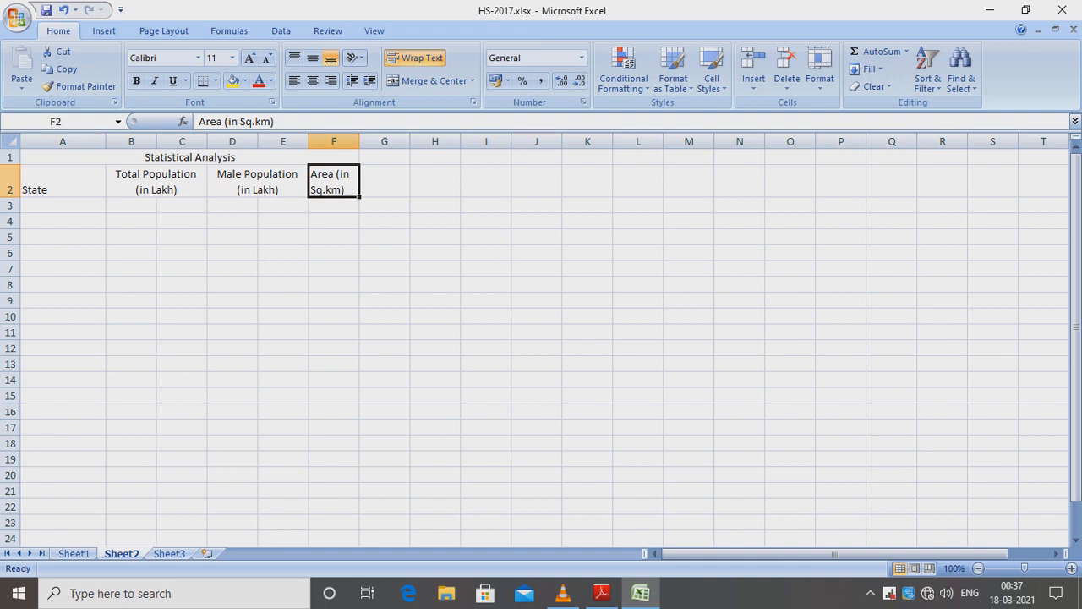
{"action": "left_click", "coordinate": [224, 122]}
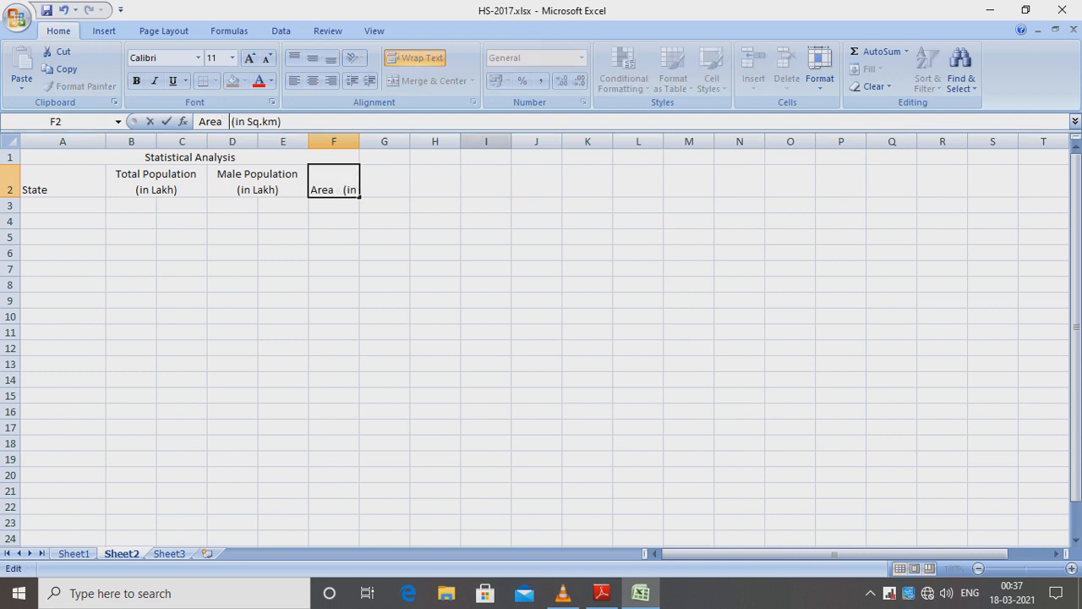
{"action": "left_click", "coordinate": [335, 222]}
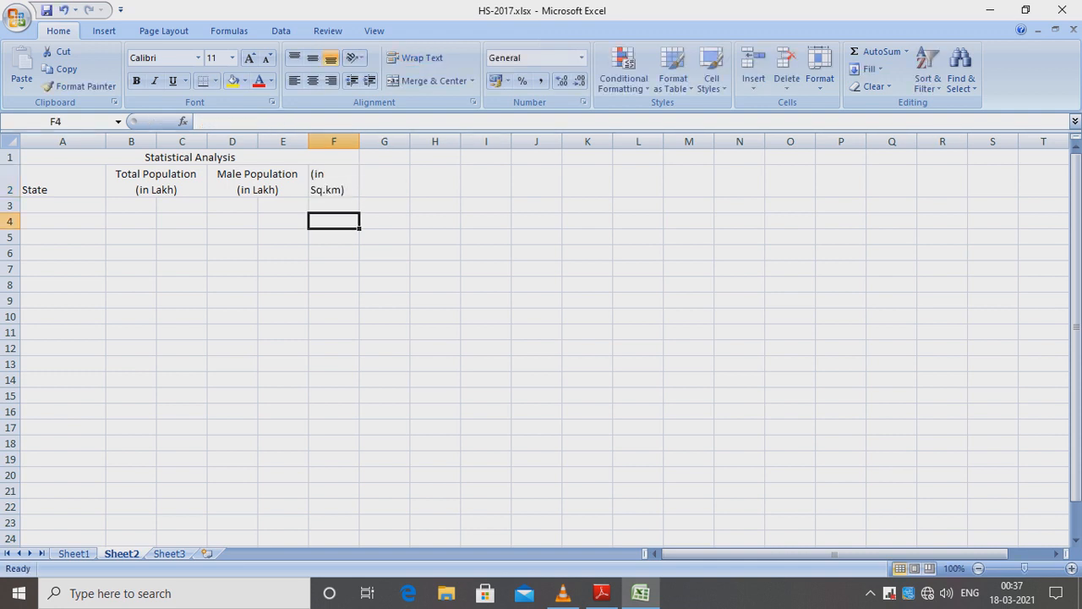
- Widen column F slightly and add more spaces in the Area heading to put "(in Sq.km)" on its own line
{"action": "left_click", "coordinate": [334, 181]}
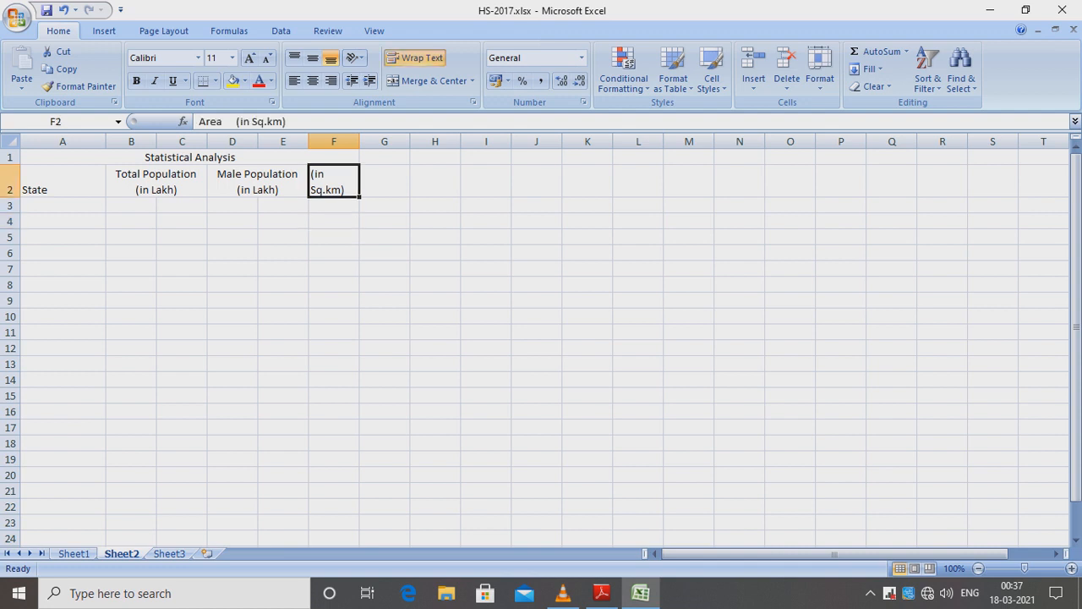
{"action": "left_click_drag", "start_coordinate": [359, 141], "coordinate": [369, 141]}
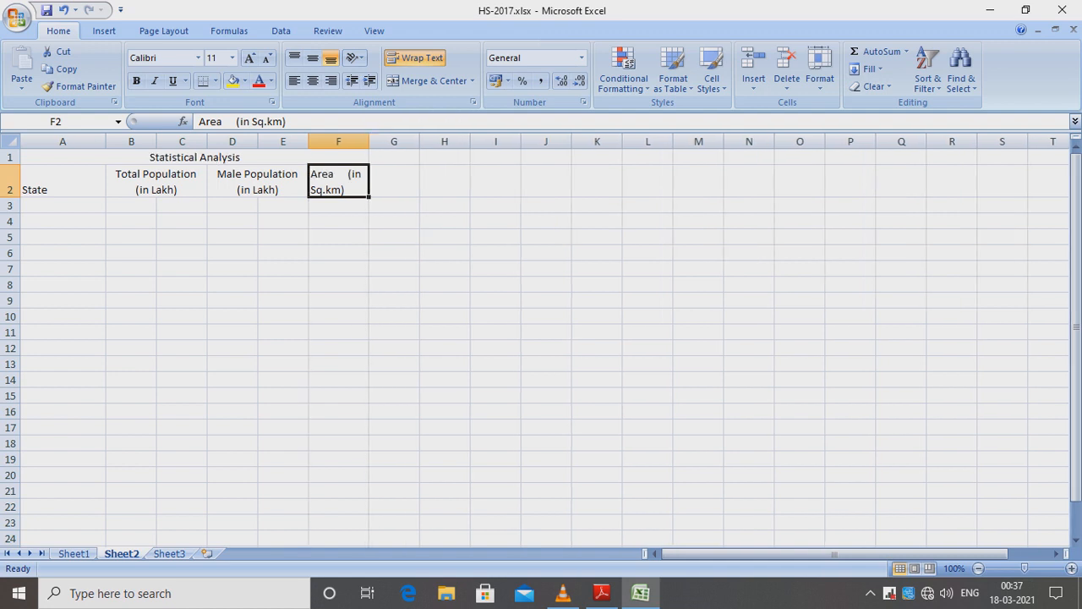
{"action": "left_click", "coordinate": [235, 121]}
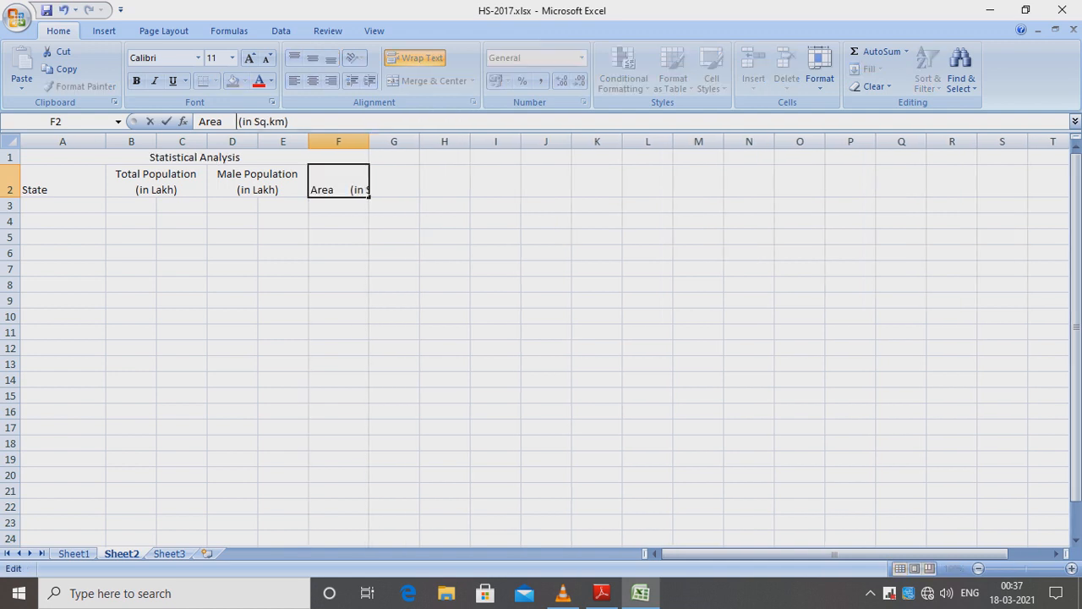
{"action": "left_click", "coordinate": [338, 222]}
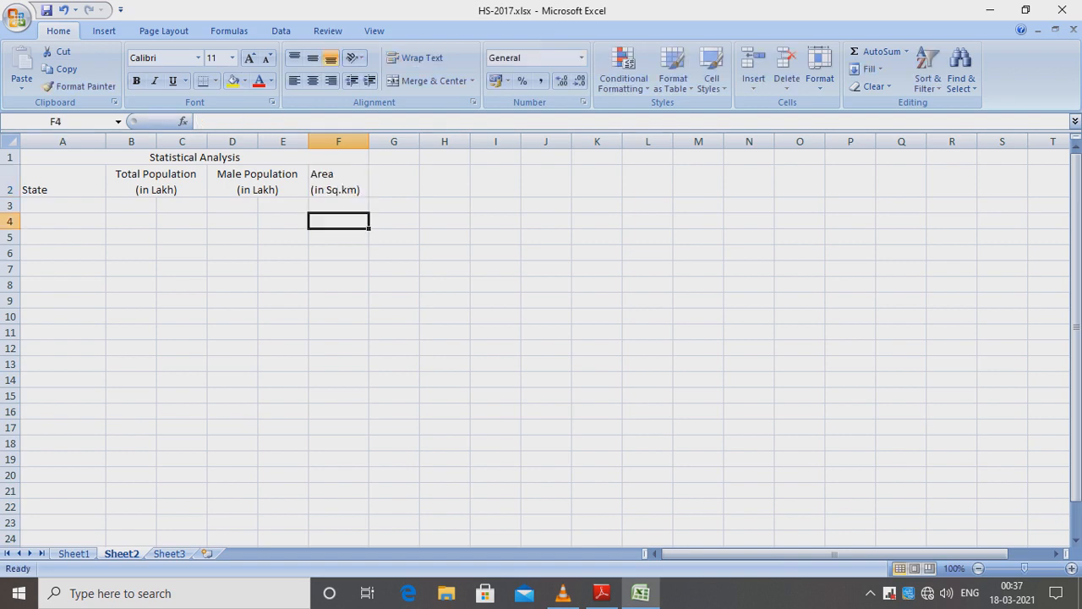
{"action": "left_click", "coordinate": [338, 182]}
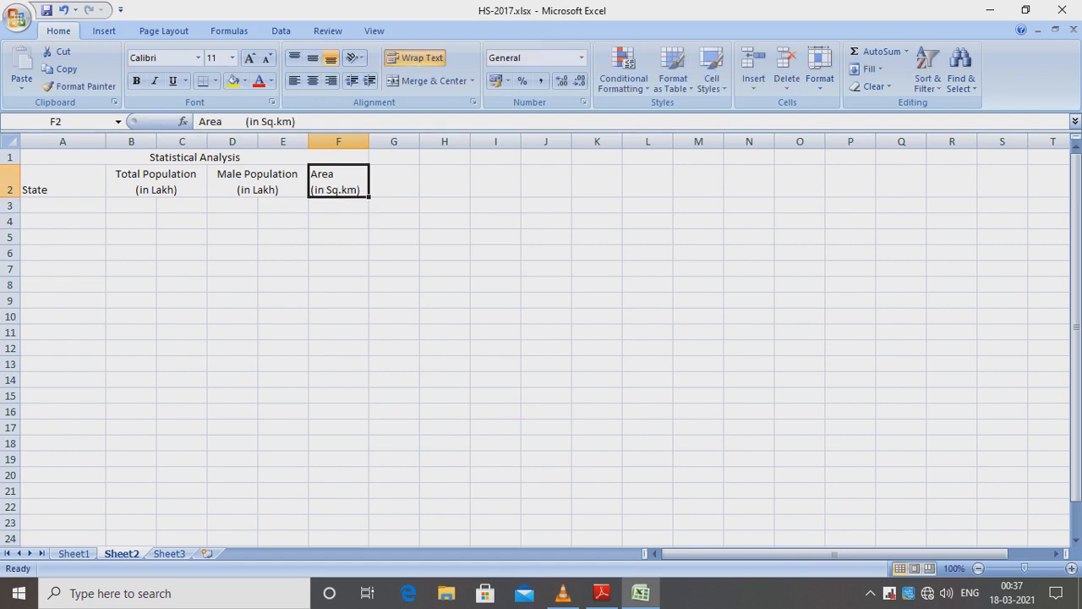
- Compare with the source table in Adobe Reader, then make the title and heading cells A1:F2 in Excel bold and horizontally centred
{"action": "left_click", "coordinate": [602, 593]}
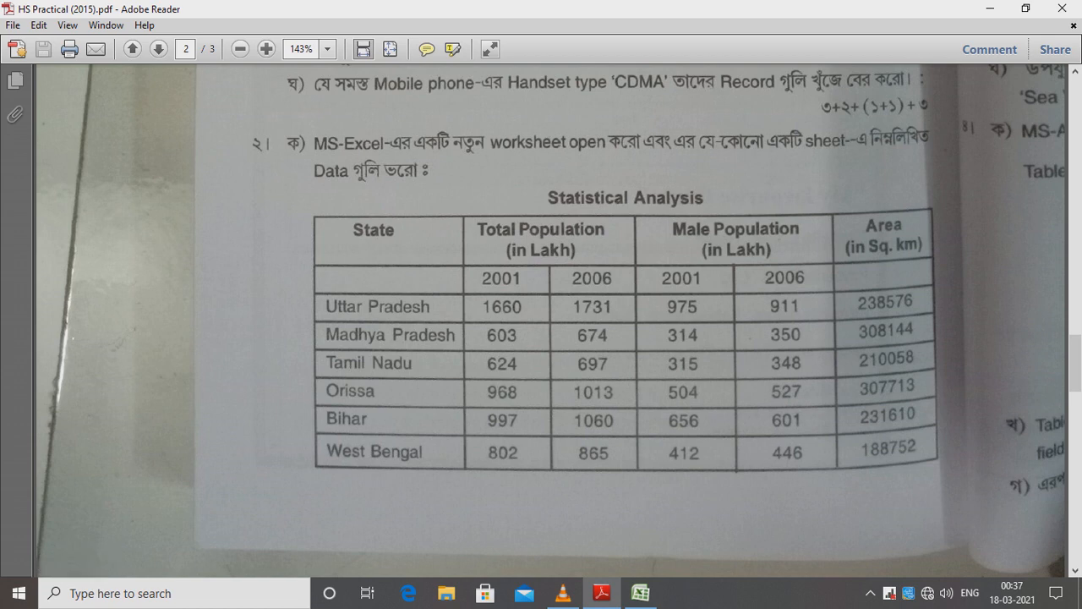
{"action": "left_click", "coordinate": [640, 592]}
{"action": "left_click", "coordinate": [195, 157]}
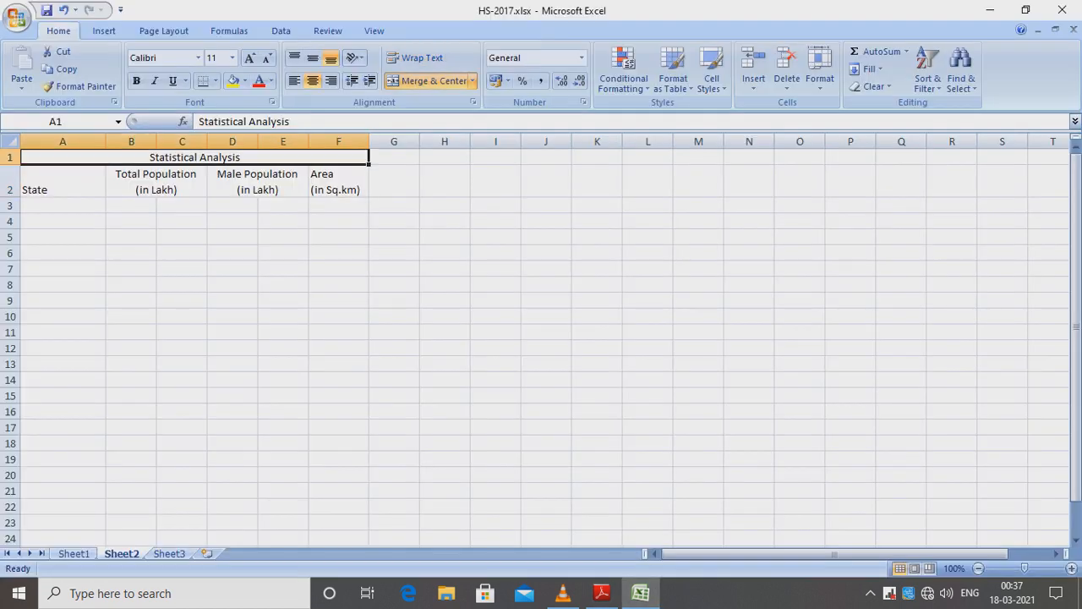
{"action": "key", "text": "shift+Down"}
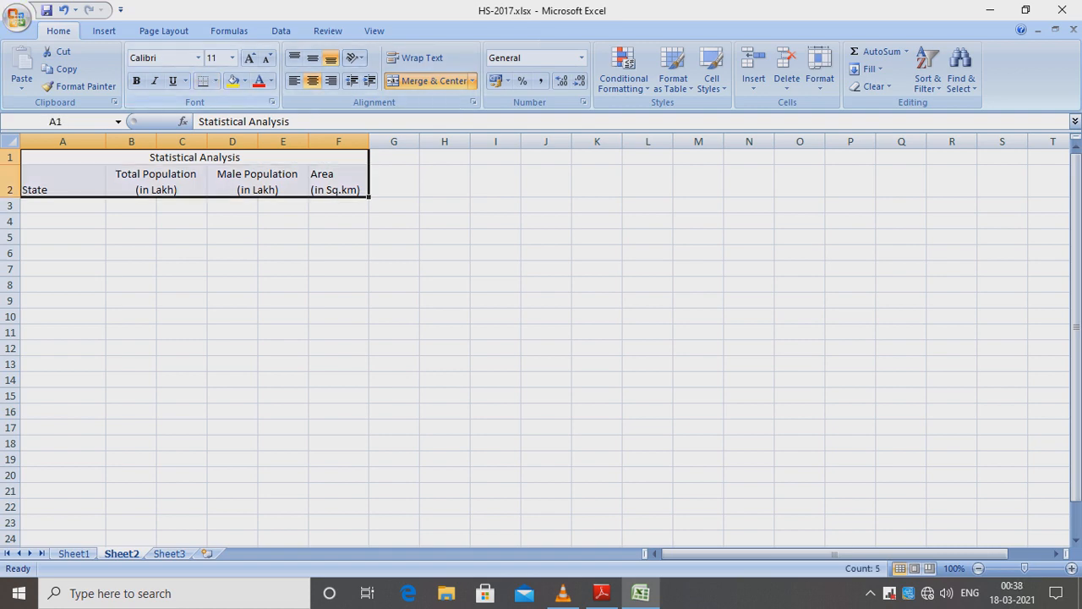
{"action": "key", "text": "ctrl+b"}
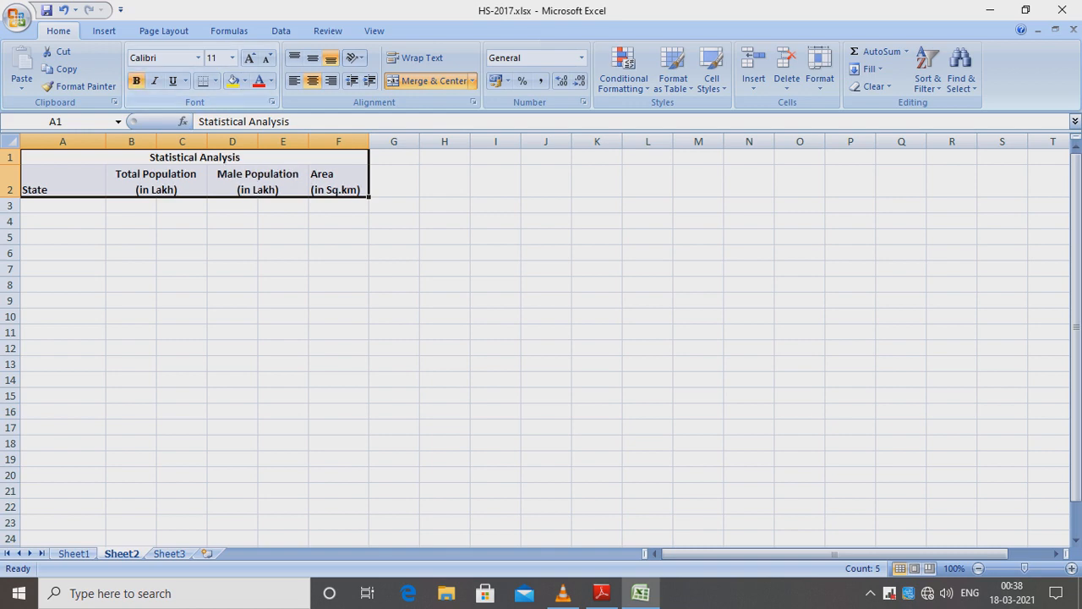
{"action": "left_click", "coordinate": [313, 81]}
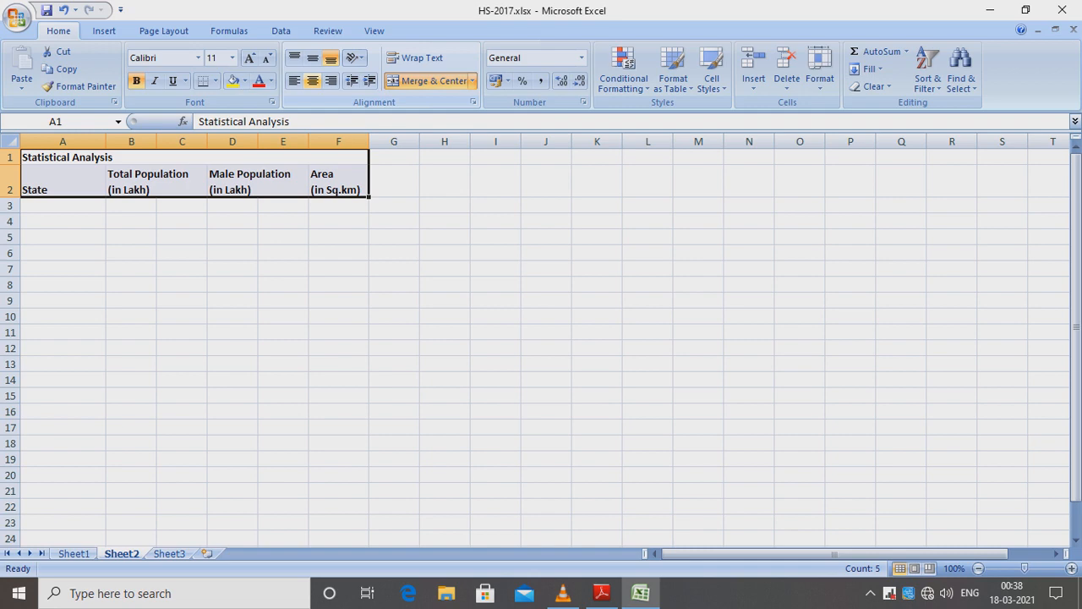
{"action": "left_click", "coordinate": [313, 81]}
{"action": "left_click", "coordinate": [339, 285]}
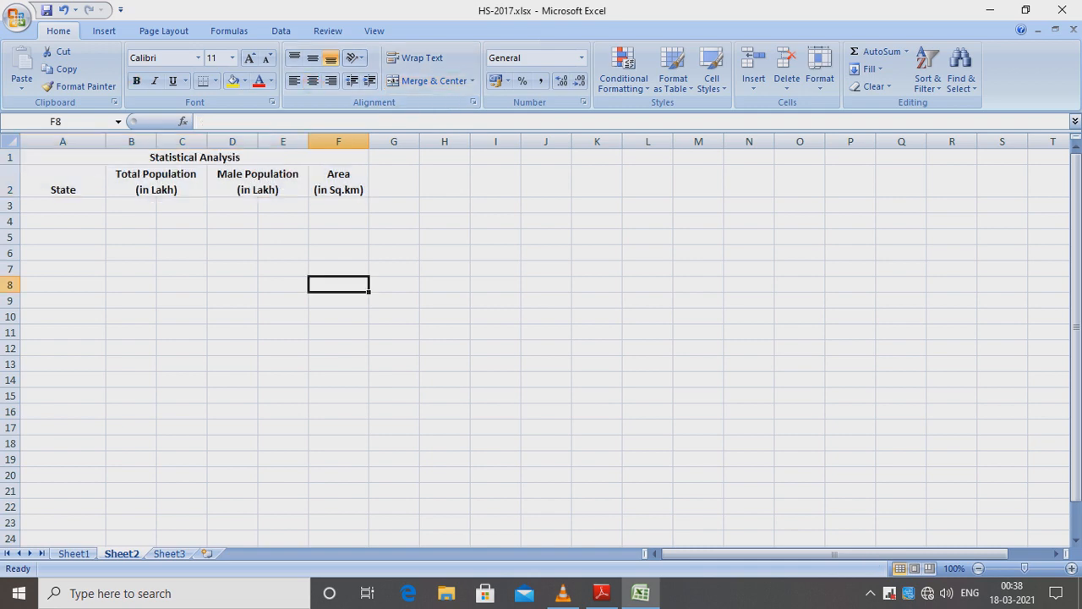
- Align the title and heading cells A1:F2 vertically to the middle
{"action": "left_click", "coordinate": [63, 182]}
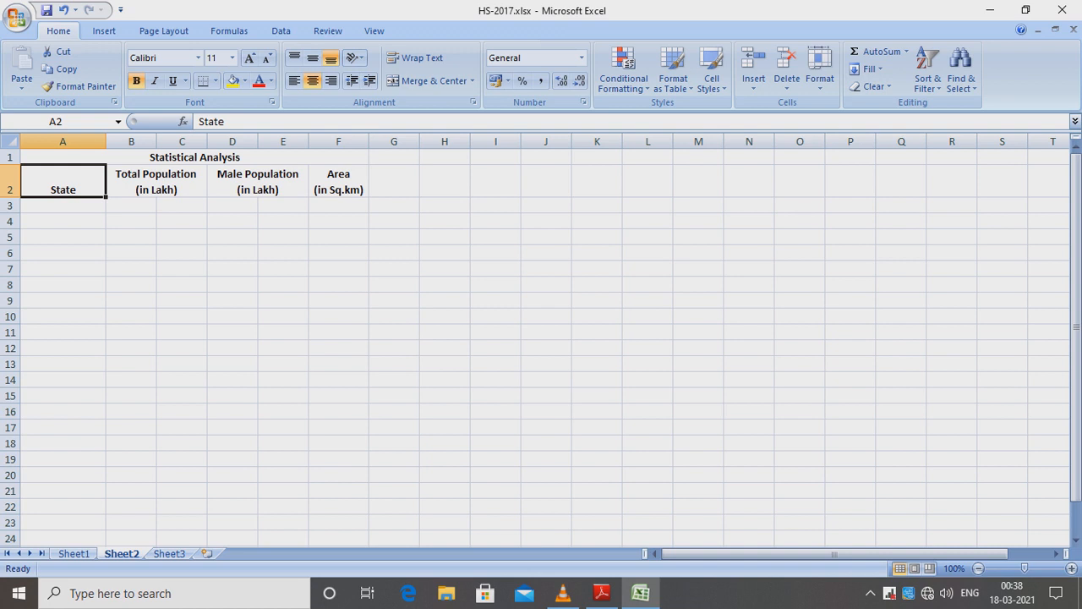
{"action": "key", "text": "Up"}
{"action": "key", "text": "shift+Down"}
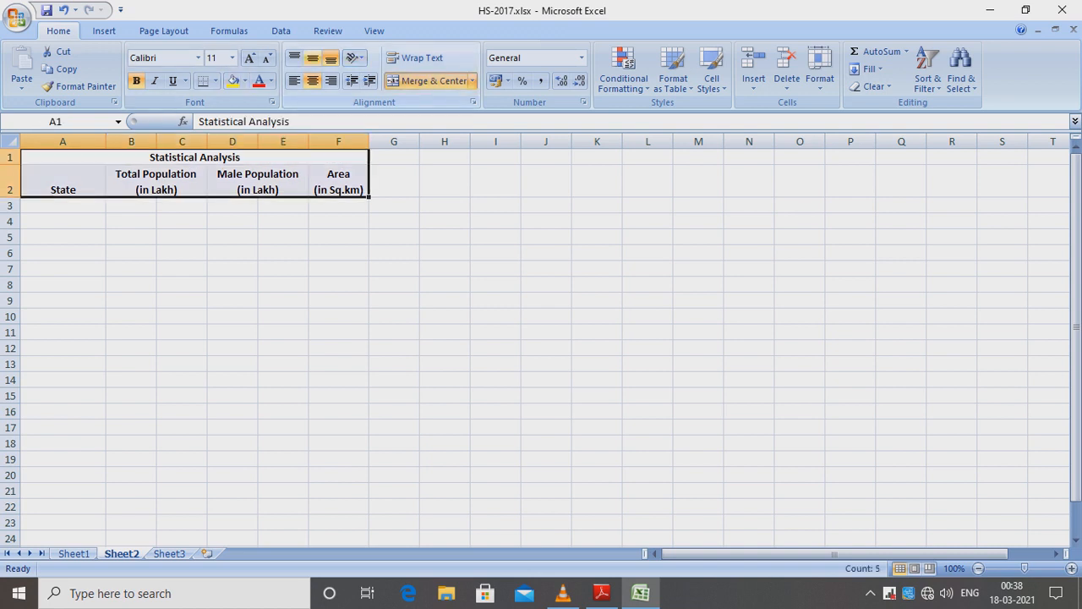
{"action": "left_click", "coordinate": [312, 58]}
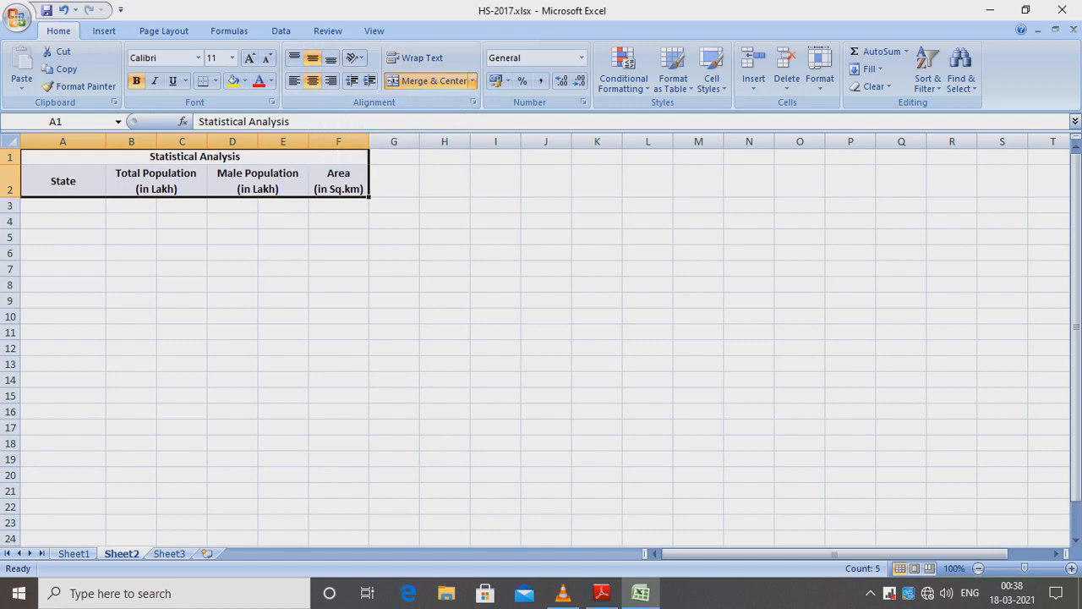
{"action": "left_click", "coordinate": [181, 364]}
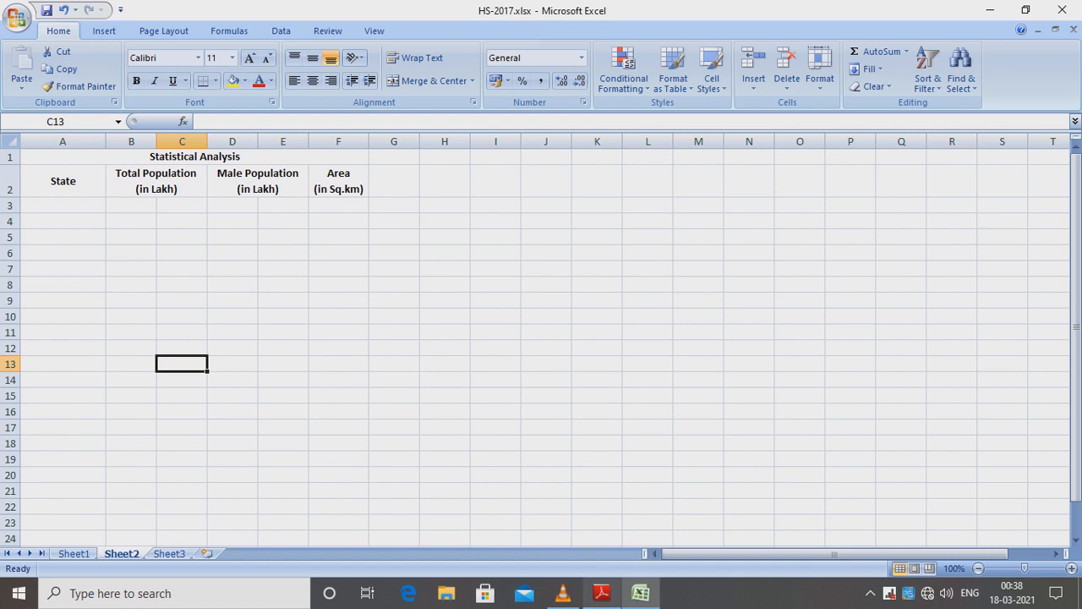
- Check the source table in Adobe Reader, then in Excel enter the years 2001 in B3 and 2006 in C3 under Total Population
{"action": "left_click", "coordinate": [602, 593]}
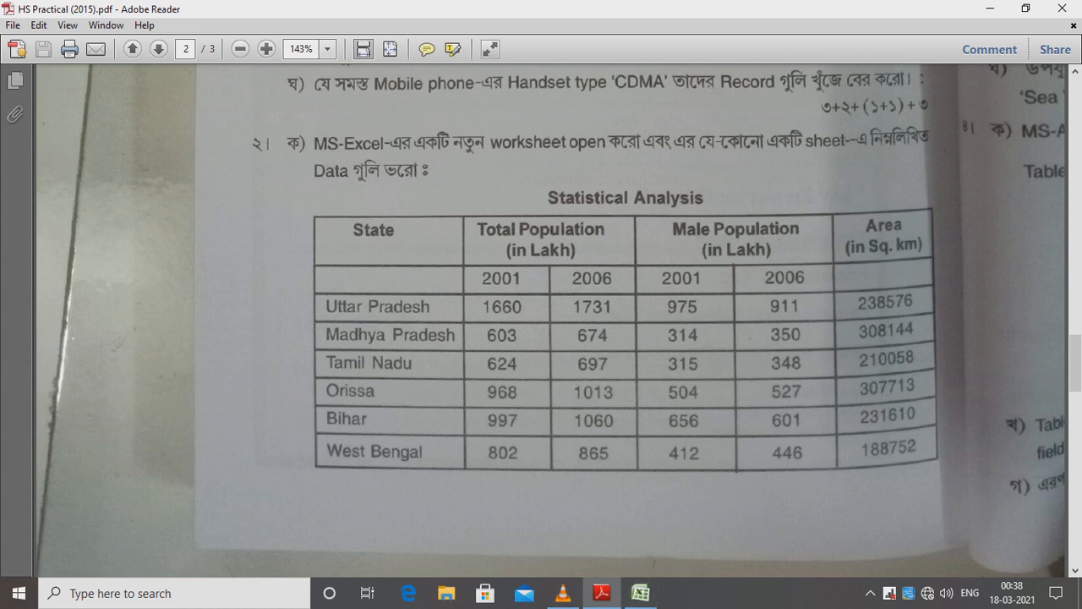
{"action": "left_click", "coordinate": [641, 593]}
{"action": "left_click", "coordinate": [131, 206]}
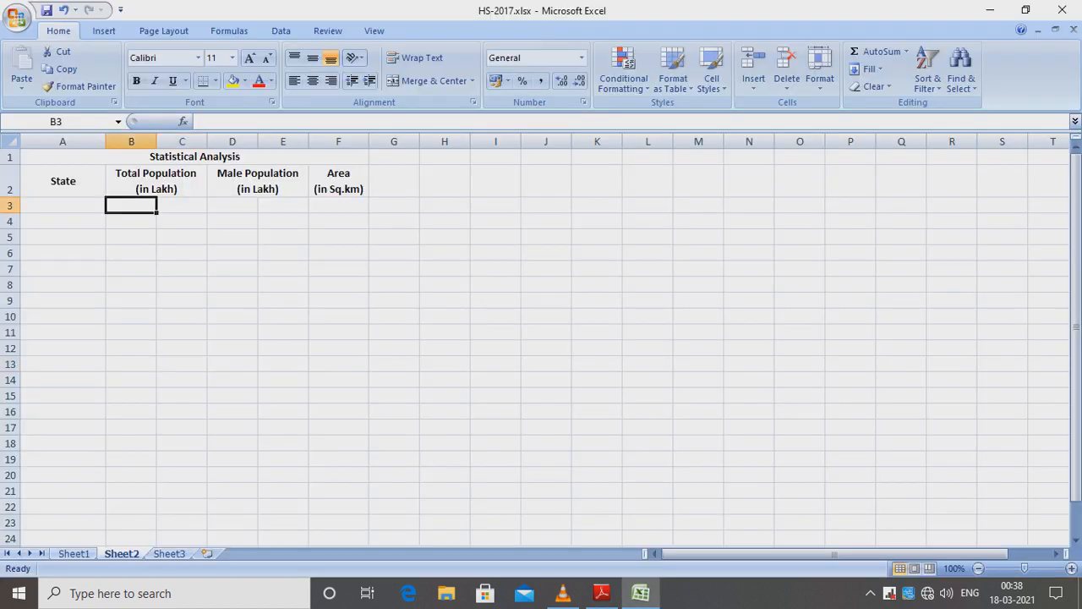
{"action": "type", "text": "2001"}
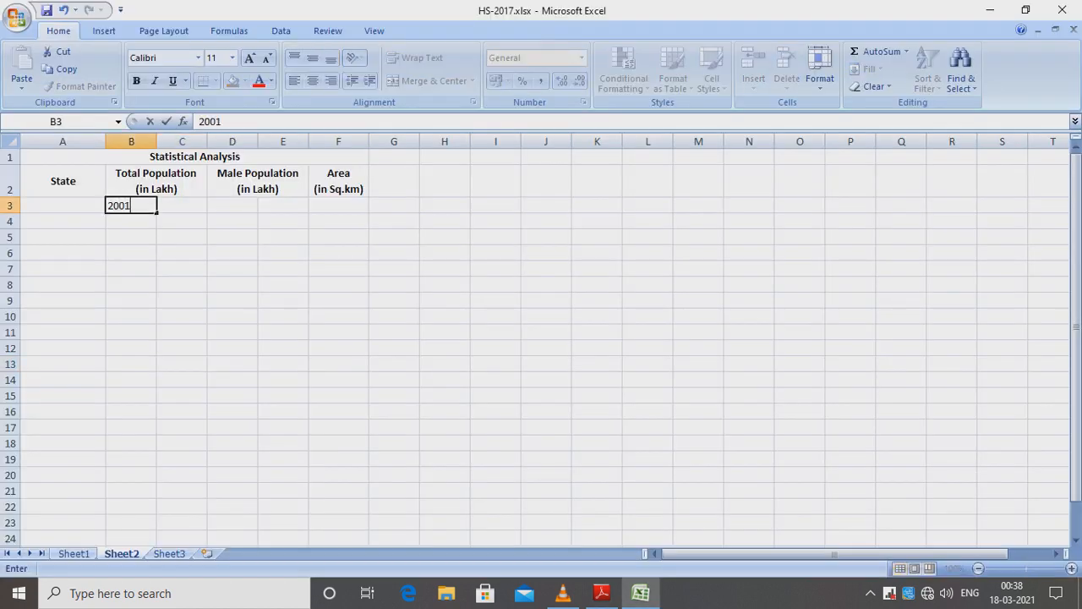
{"action": "key", "text": "Tab"}
{"action": "type", "text": "2006"}
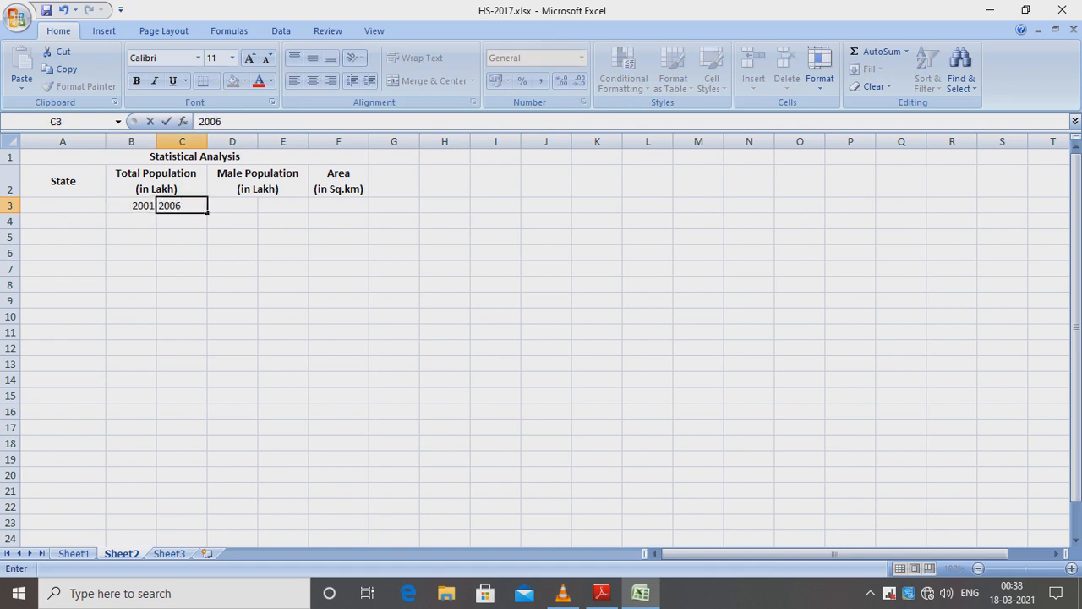
{"action": "key", "text": "Tab"}
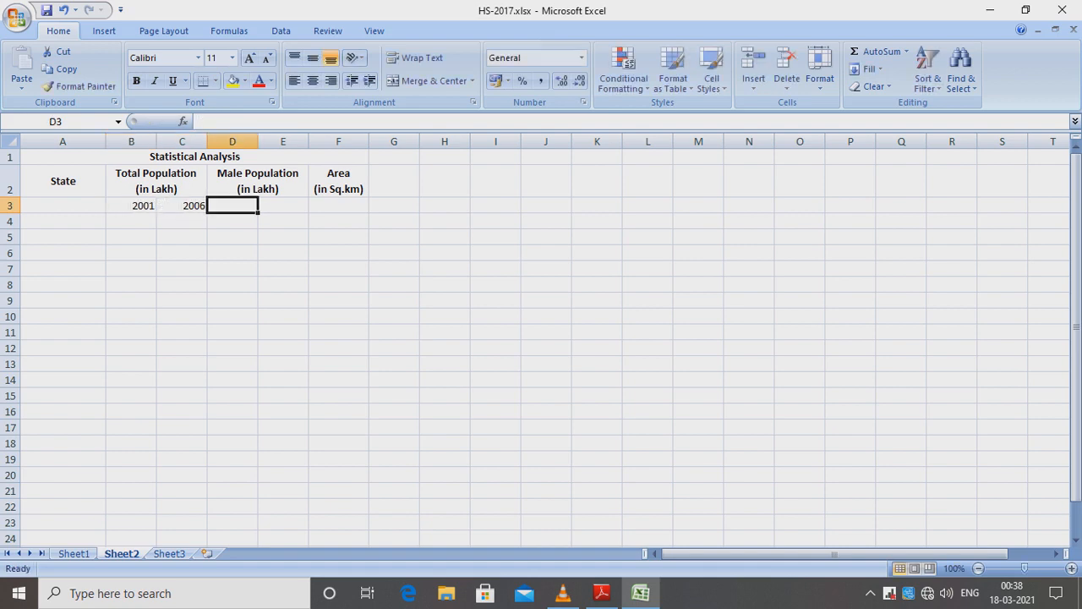
- Enter the years 2001 in D3 and 2006 in E3 under Male Population, rechecking the source table in Adobe Reader
{"action": "type", "text": "2001"}
{"action": "key", "text": "Tab"}
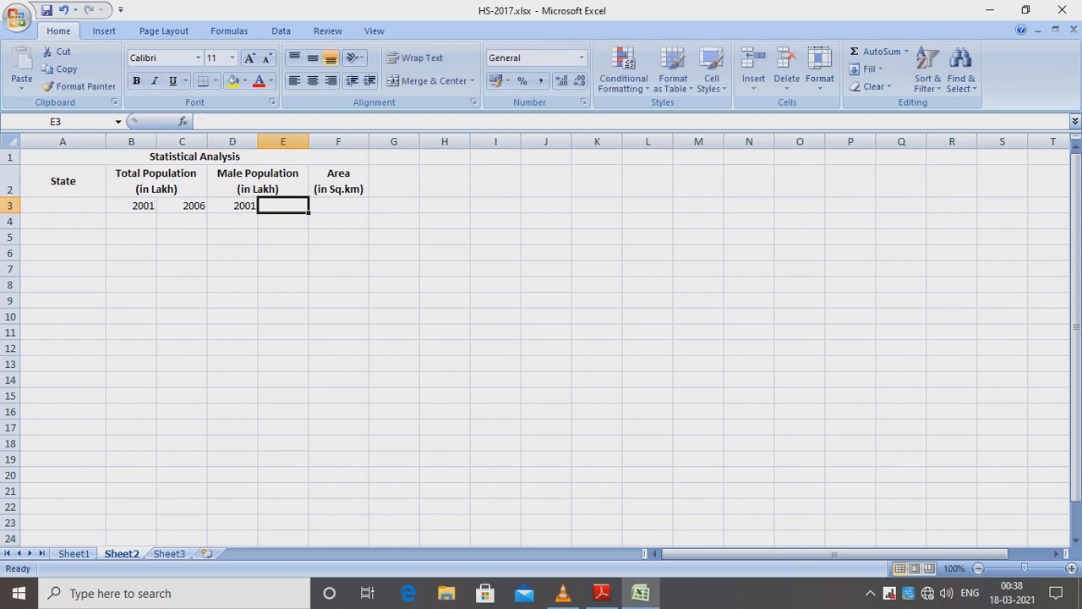
{"action": "type", "text": "2006"}
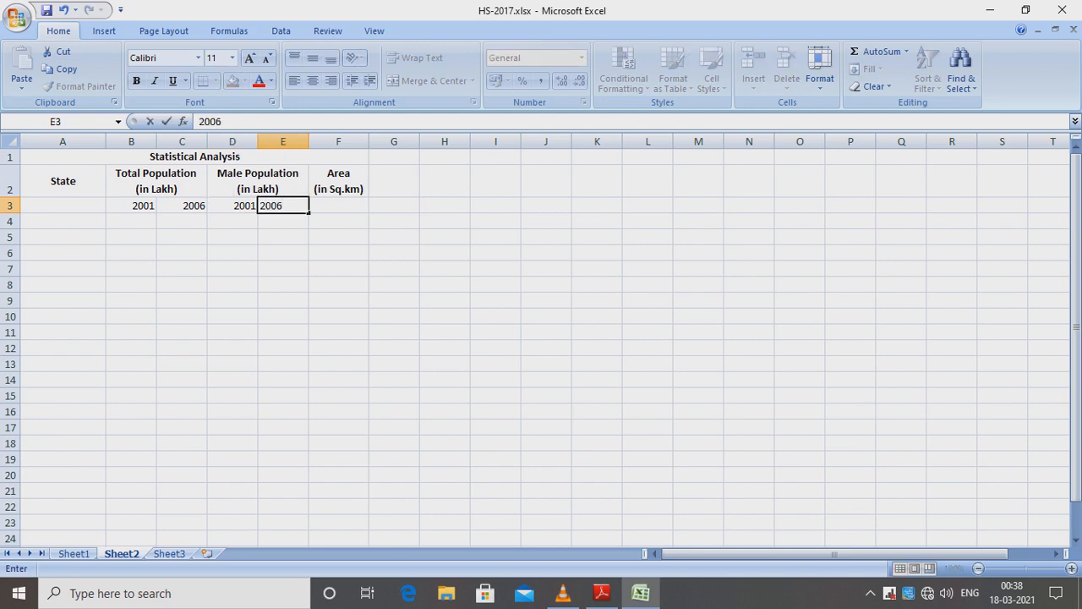
{"action": "left_click", "coordinate": [601, 593]}
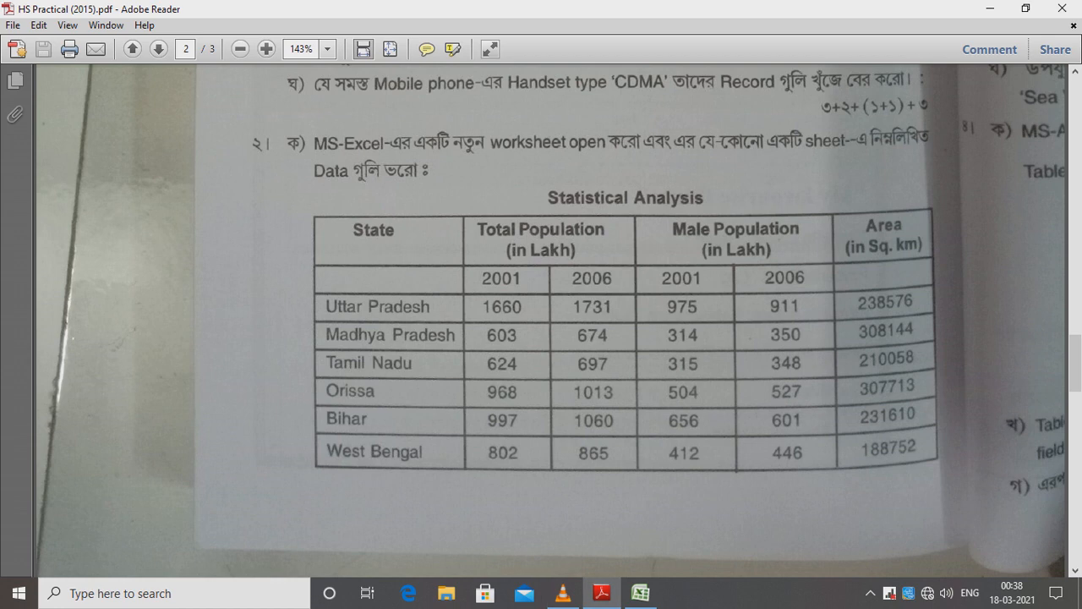
{"action": "left_click", "coordinate": [640, 593]}
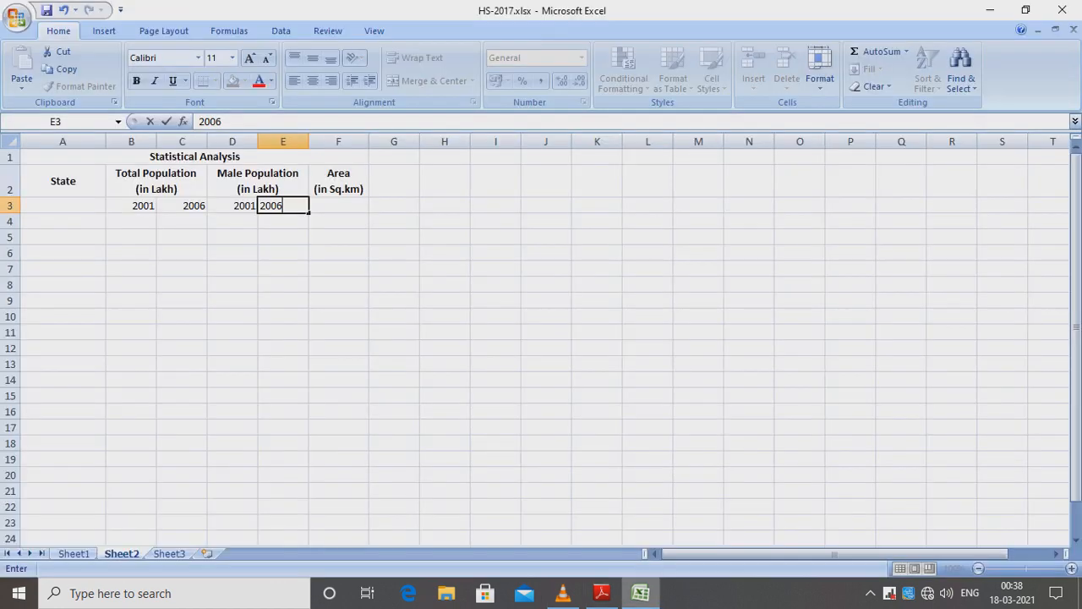
{"action": "key", "text": "Return"}
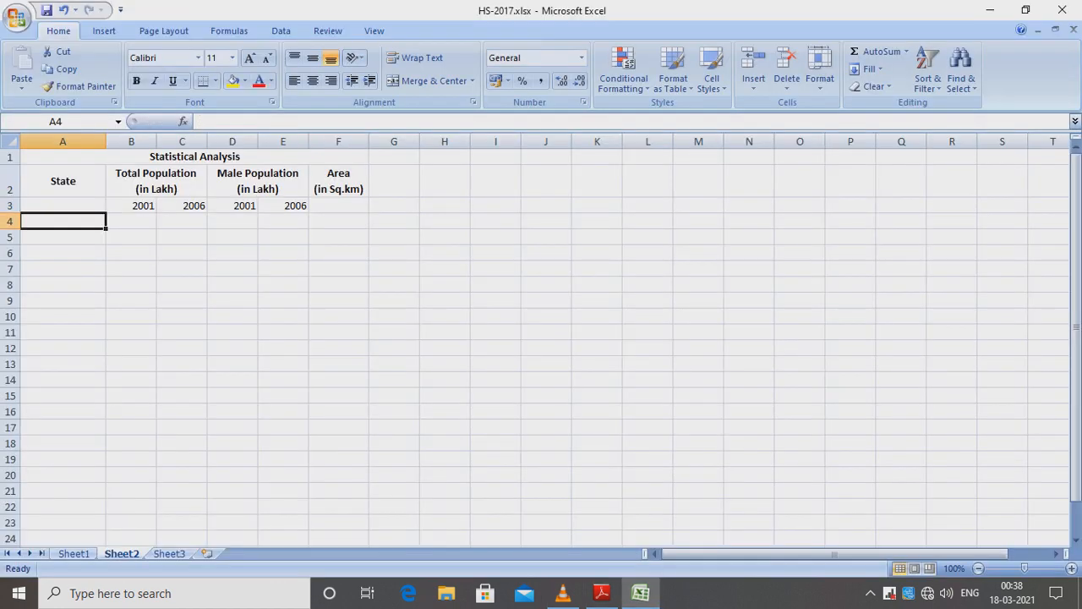
- Enter the state names Uttar Pradesh, Madhya Pradesh and Tamil Nadu in cells A4 to A6
{"action": "type", "text": "U"}
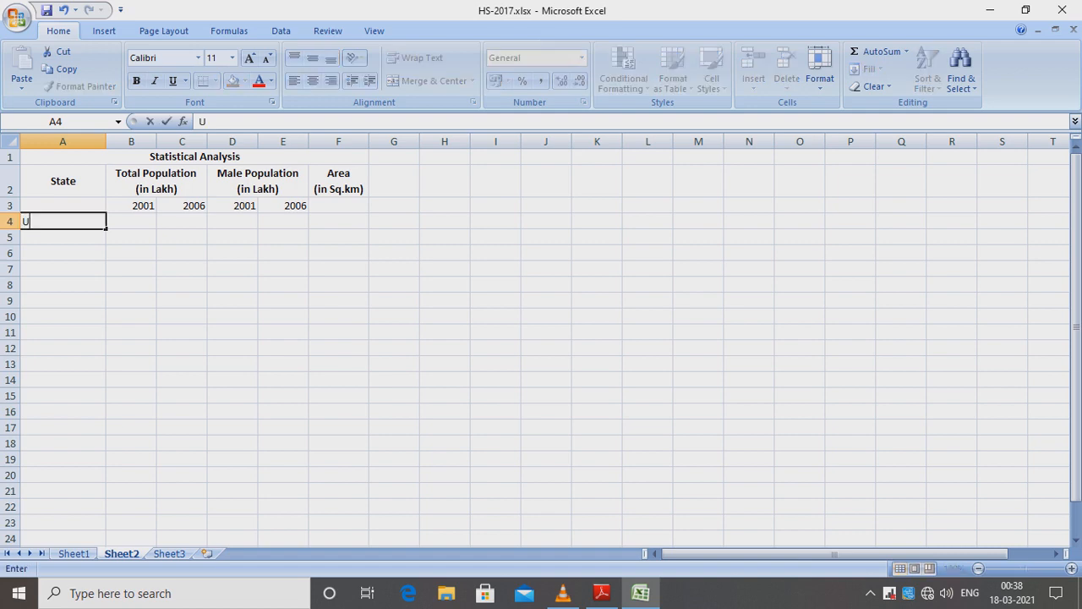
{"action": "type", "text": "ttar Pradesh"}
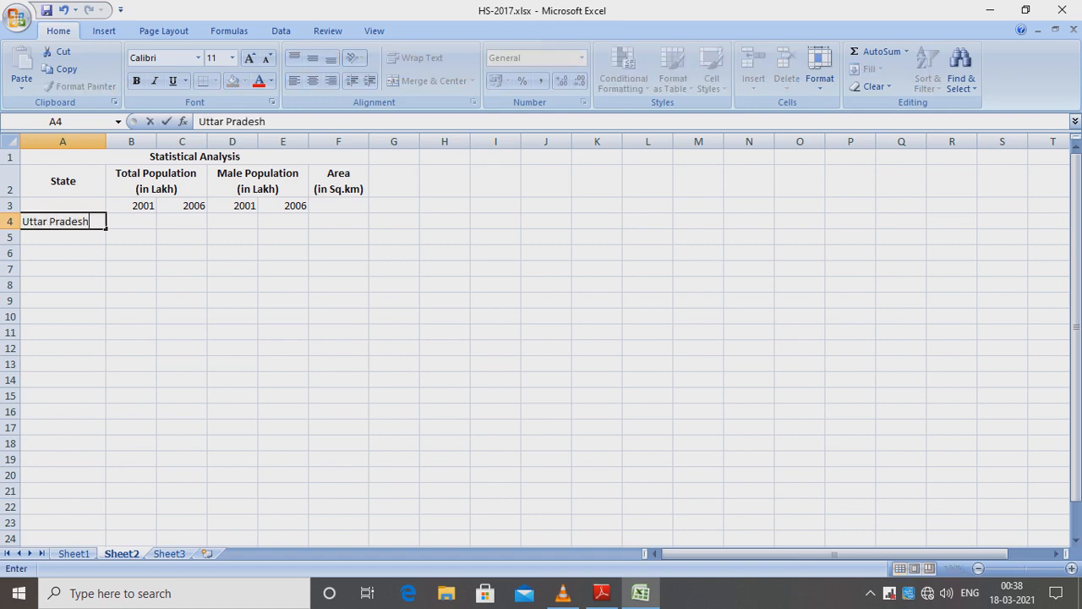
{"action": "key", "text": "Return"}
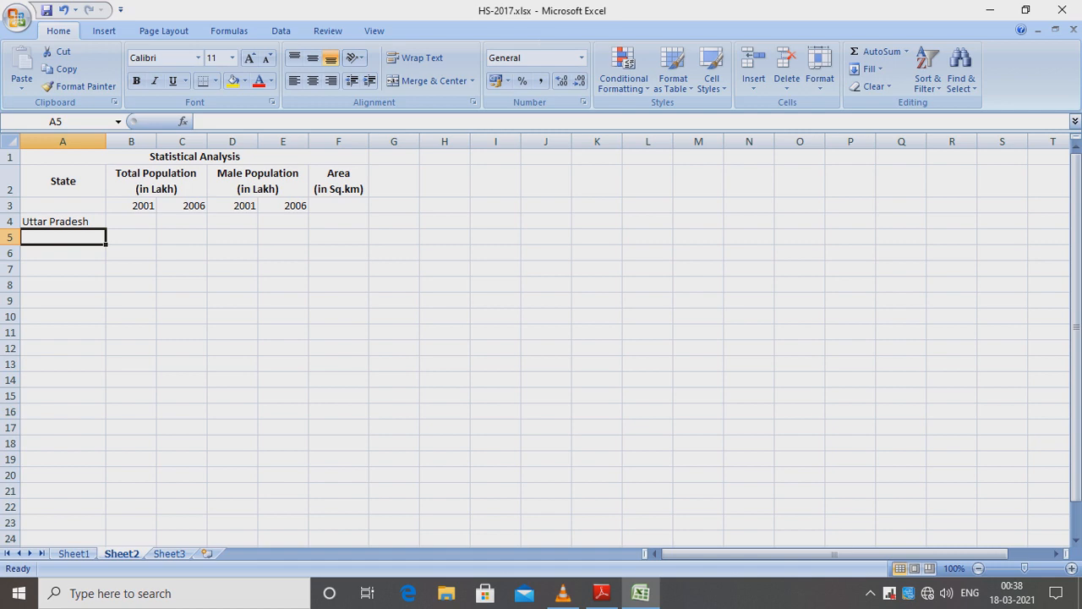
{"action": "type", "text": "Madhya Pr"}
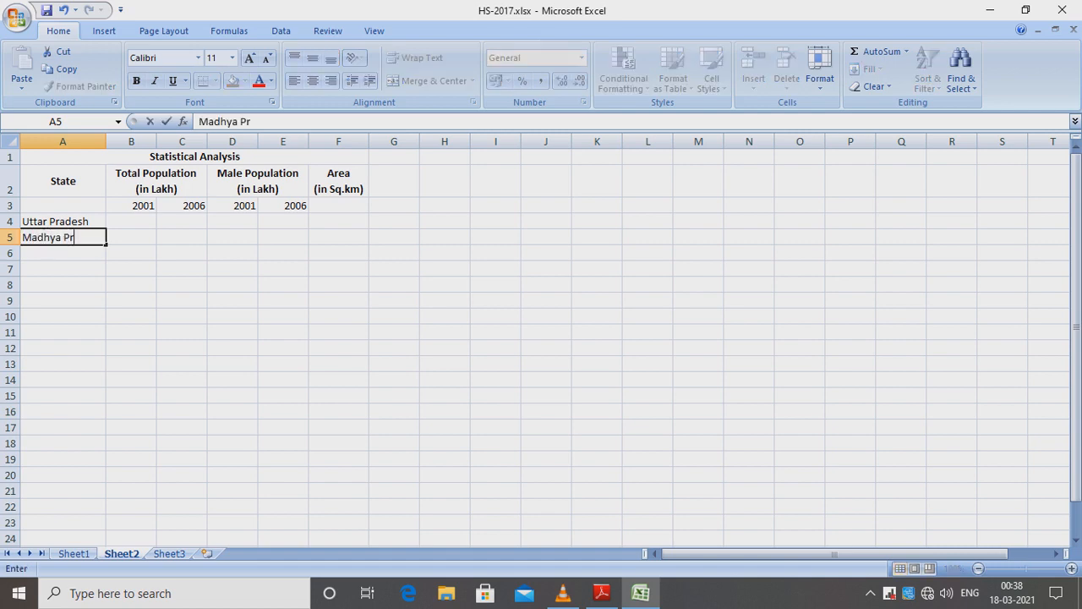
{"action": "type", "text": "adesh"}
{"action": "key", "text": "Return"}
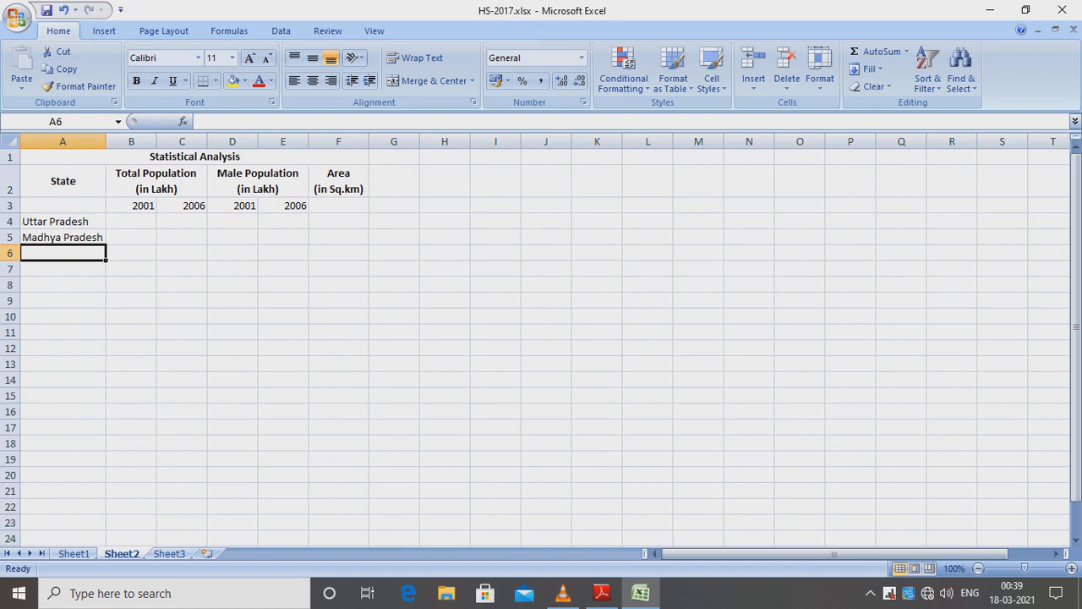
{"action": "type", "text": "Tamil N"}
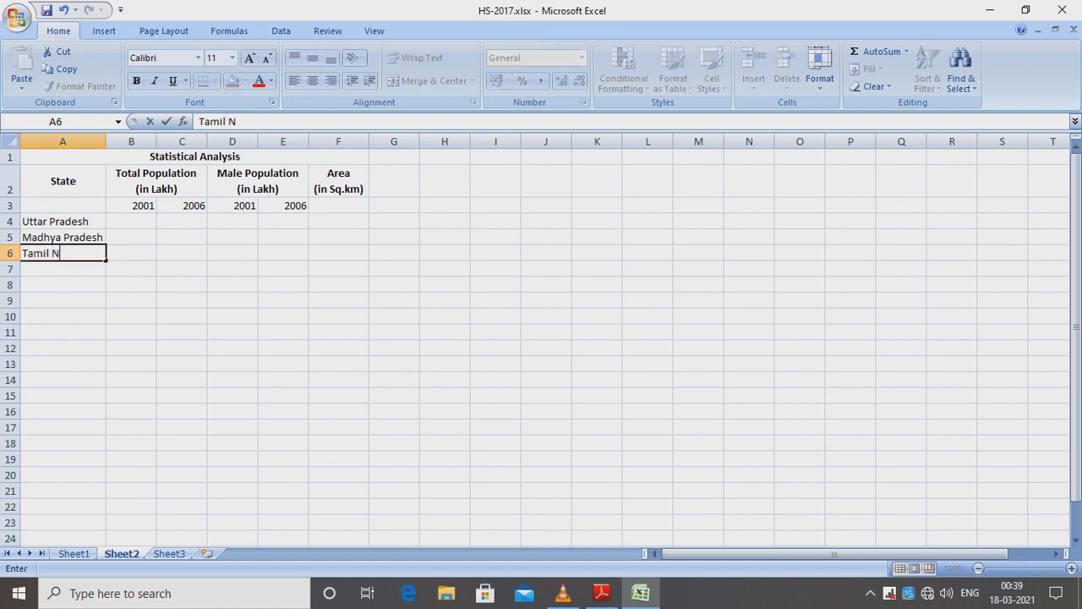
{"action": "type", "text": "adu"}
{"action": "key", "text": "Return"}
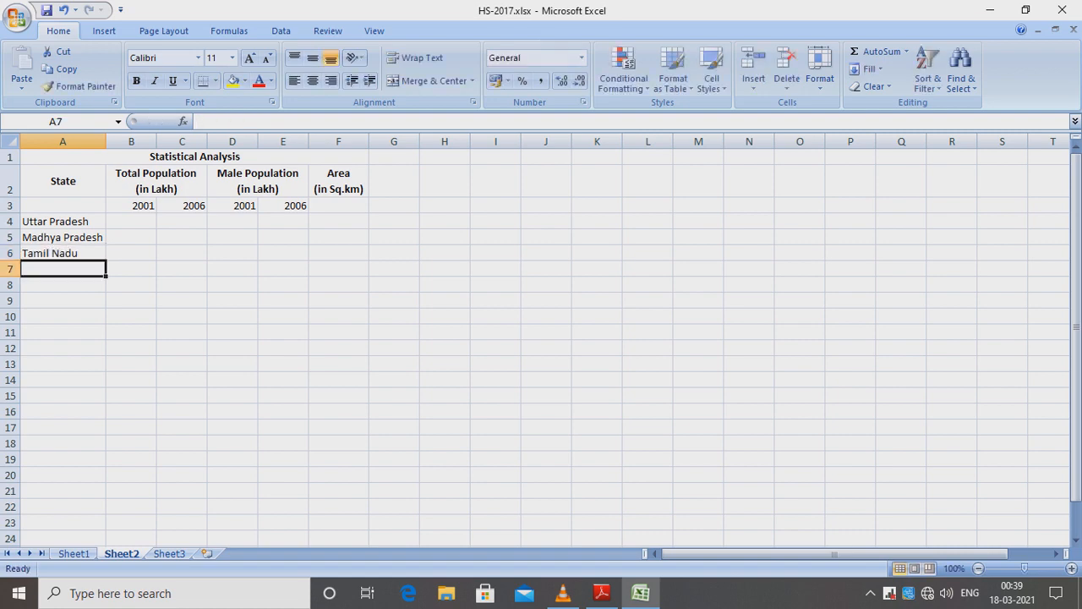
- Enter the state names Orissa, Bihar and West Bengal in cells A7 to A9, each starting with a capital letter
{"action": "type", "text": "orissa"}
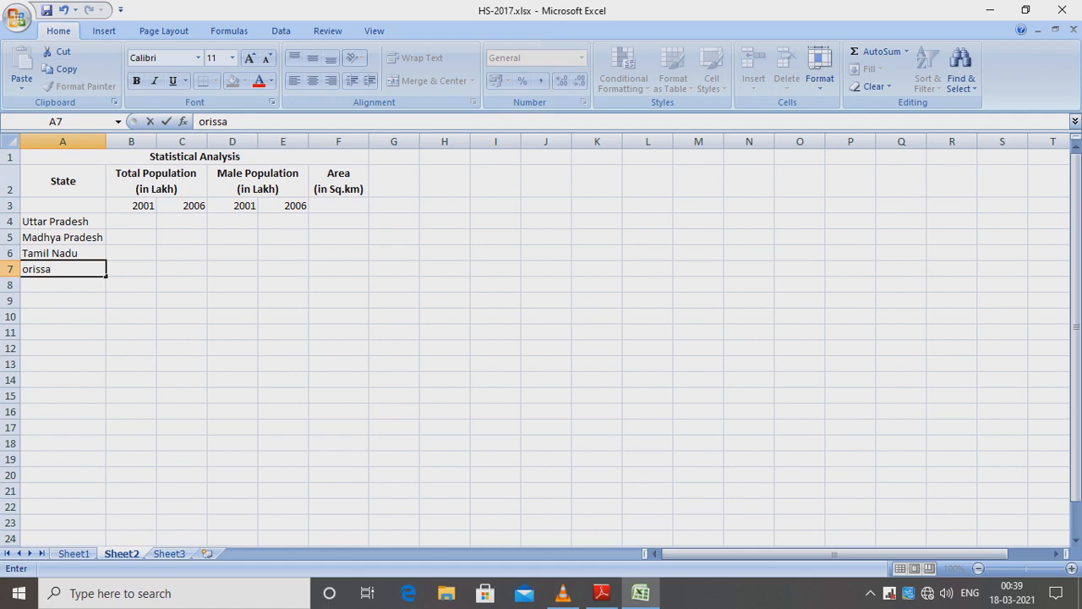
{"action": "left_click", "coordinate": [206, 122]}
{"action": "key", "text": "BackSpace"}
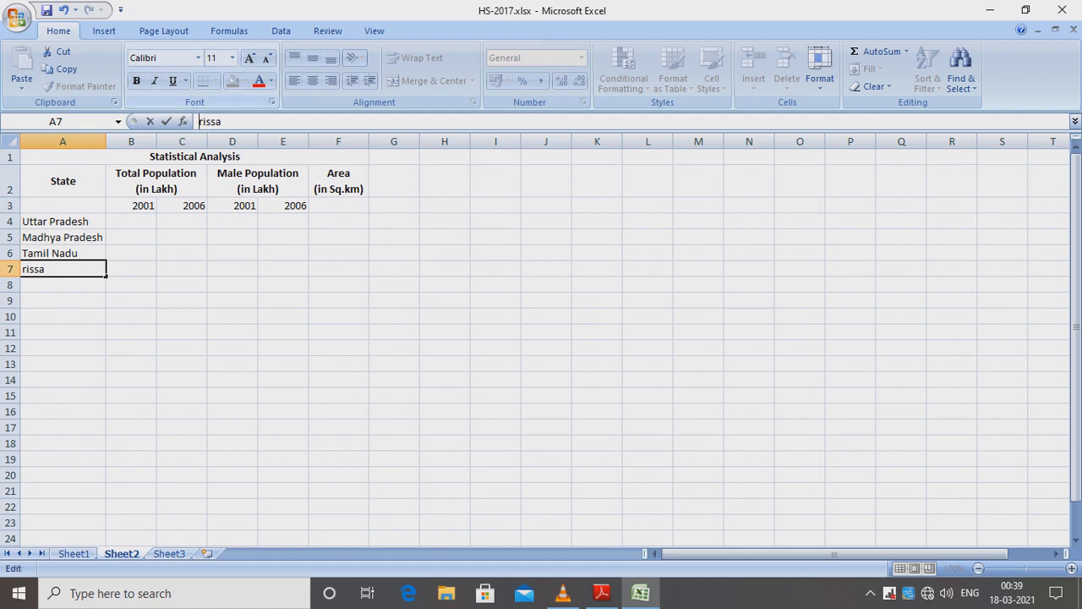
{"action": "type", "text": "O"}
{"action": "key", "text": "Return"}
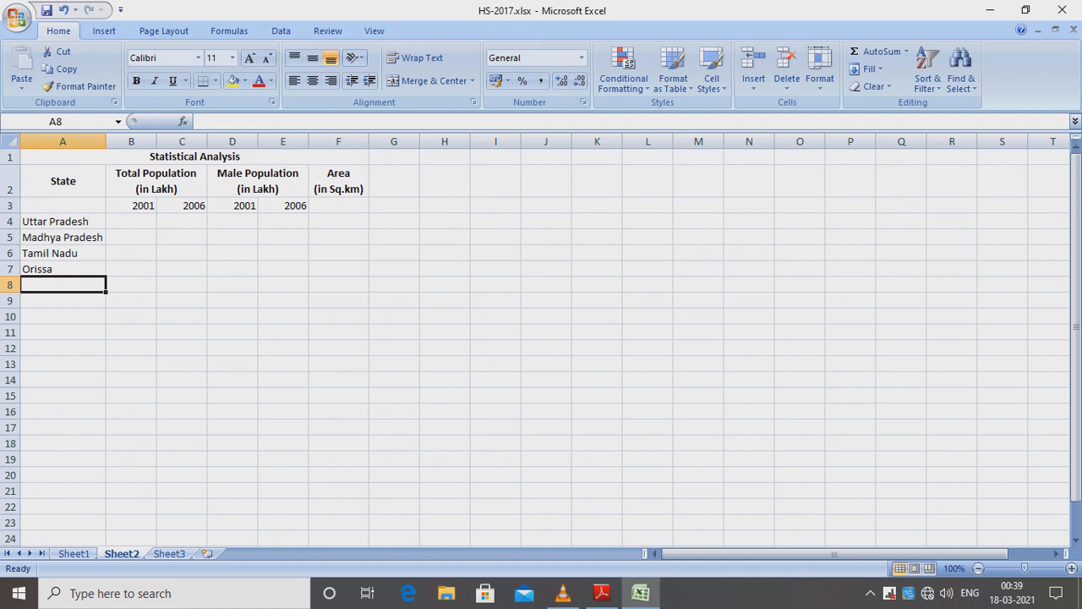
{"action": "type", "text": "Bihar"}
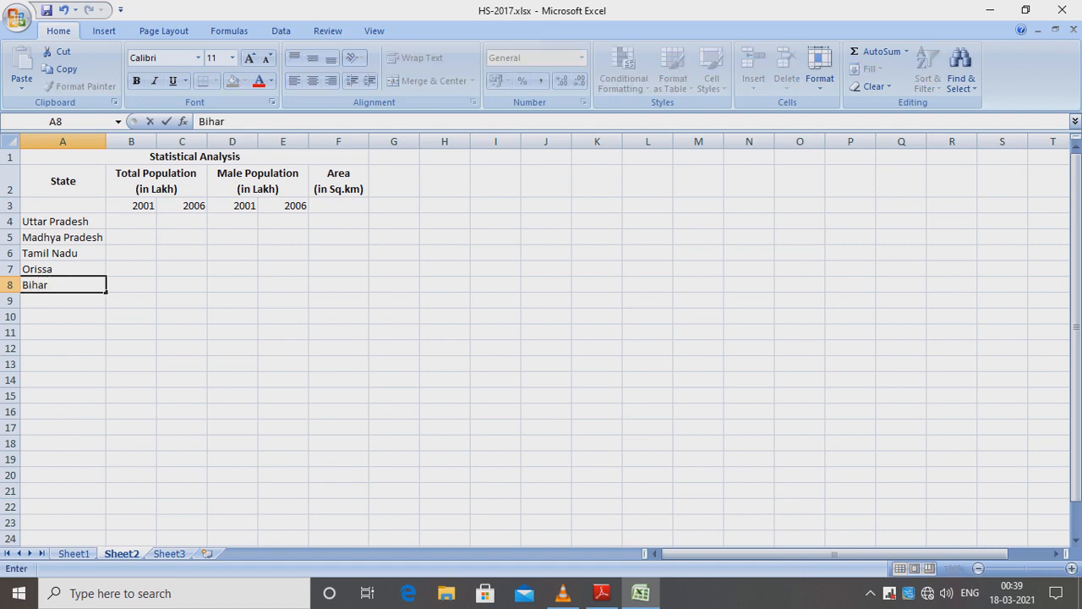
{"action": "key", "text": "Return"}
{"action": "type", "text": "W"}
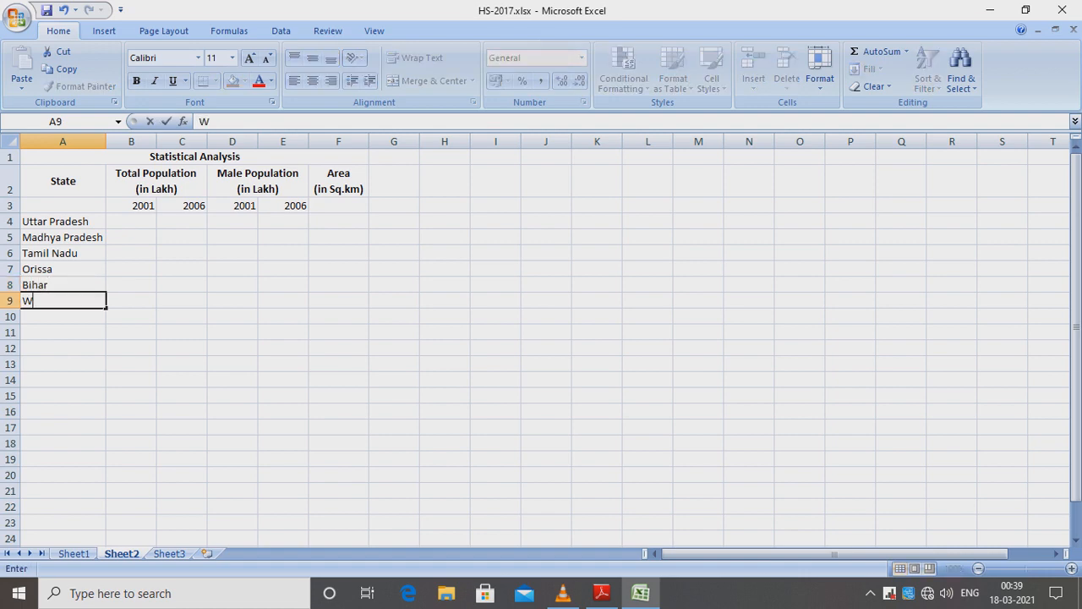
{"action": "type", "text": "est Bengal"}
{"action": "left_click", "coordinate": [182, 364]}
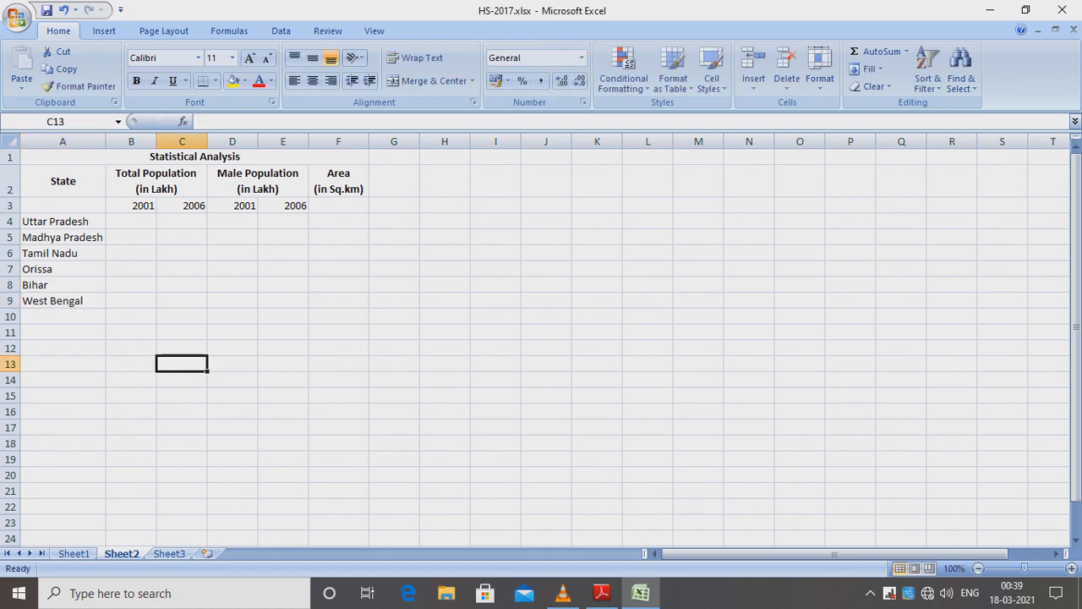
- Enter the 2001 total populations 1660, 603 and 624 in B4:B6 for Uttar Pradesh, Madhya Pradesh and Tamil Nadu
{"action": "left_click", "coordinate": [131, 221]}
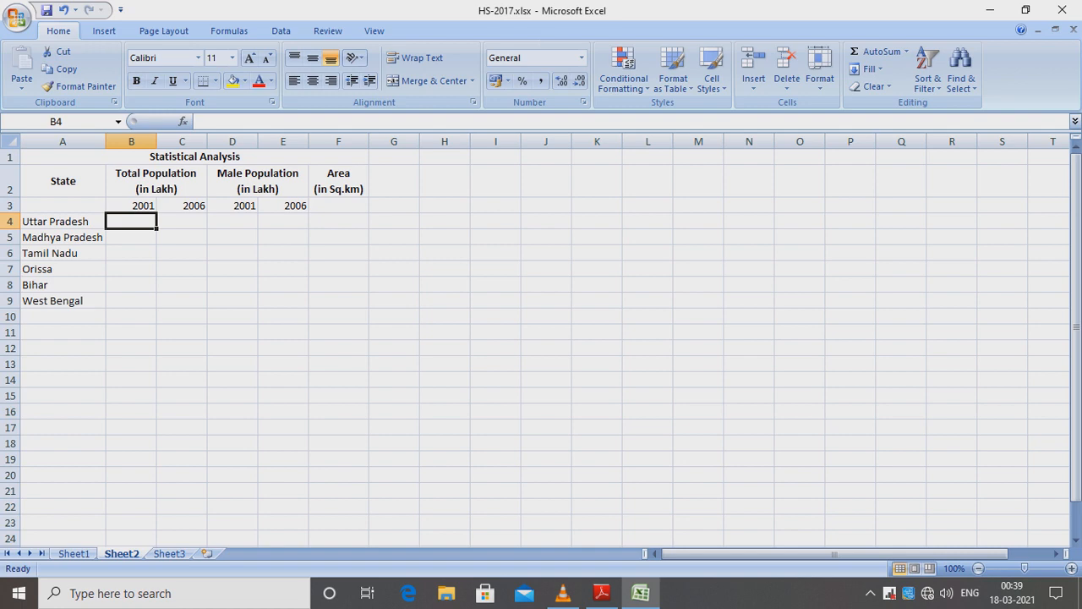
{"action": "type", "text": "1660"}
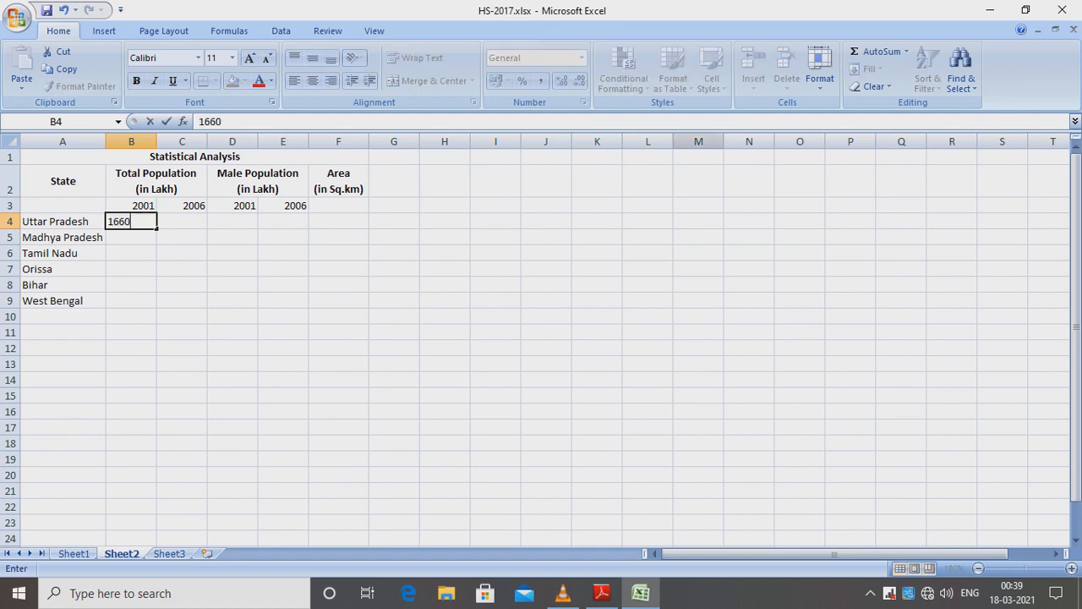
{"action": "key", "text": "Return"}
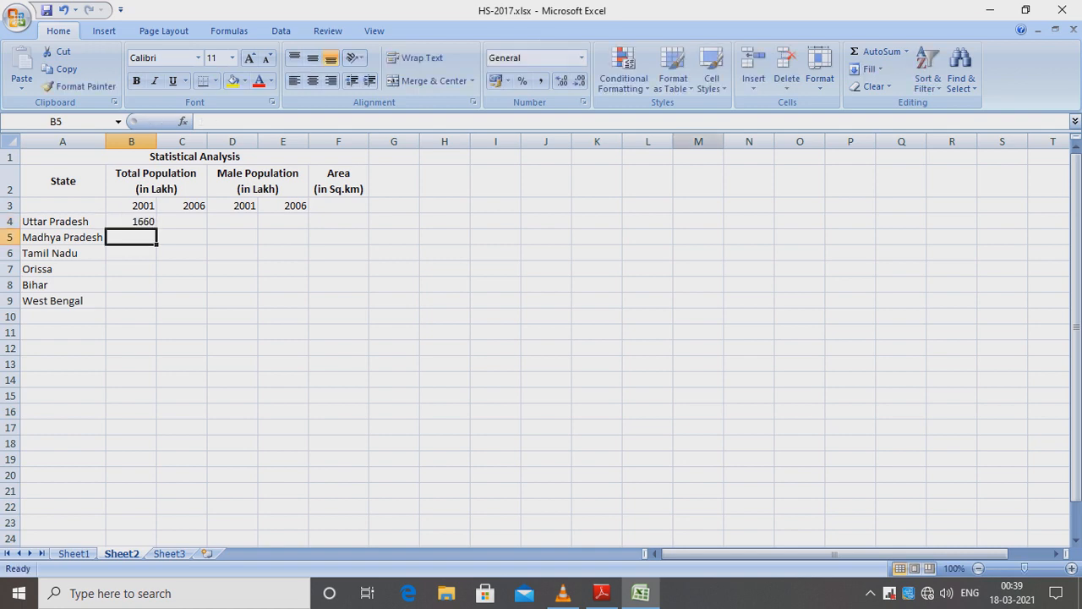
{"action": "type", "text": "603"}
{"action": "key", "text": "Return"}
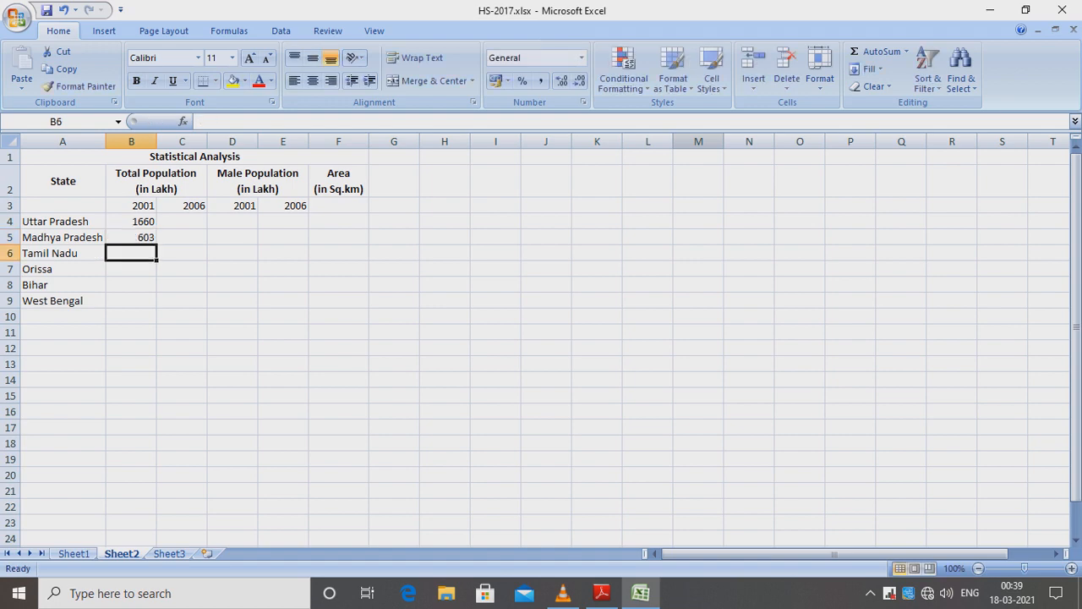
{"action": "type", "text": "624"}
{"action": "key", "text": "Return"}
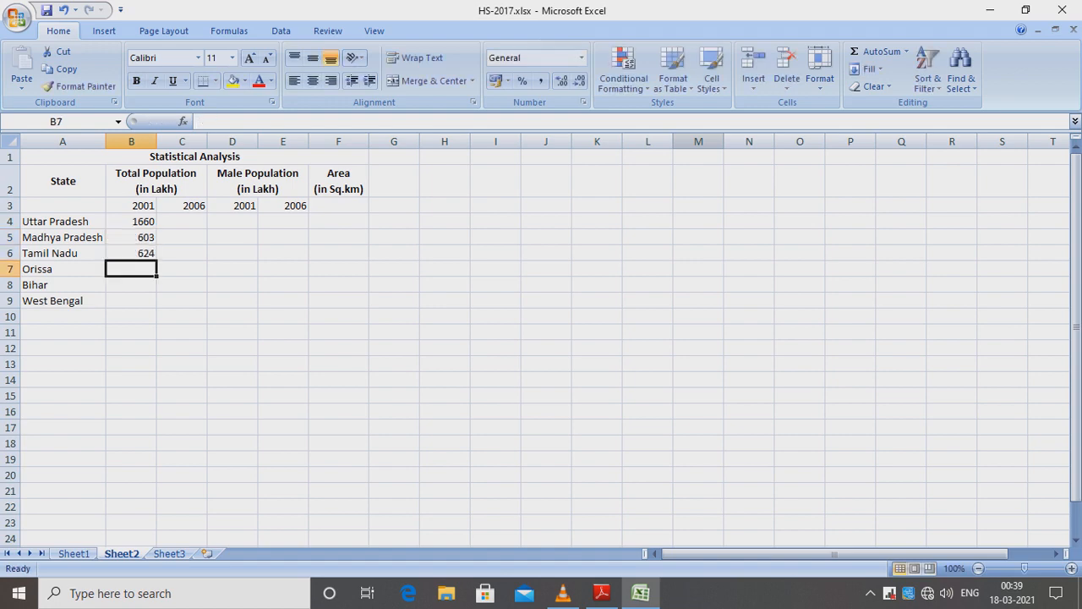
- Enter the 2001 total populations 968, 997 and 802 in B7:B9 for Orissa, Bihar and West Bengal
{"action": "type", "text": "968"}
{"action": "key", "text": "Return"}
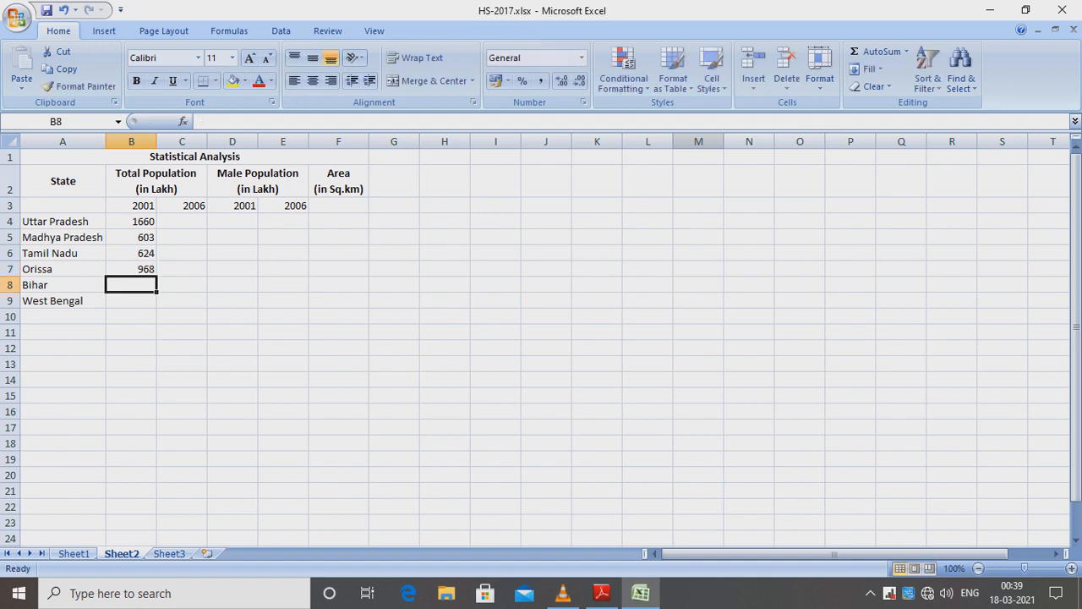
{"action": "type", "text": "99"}
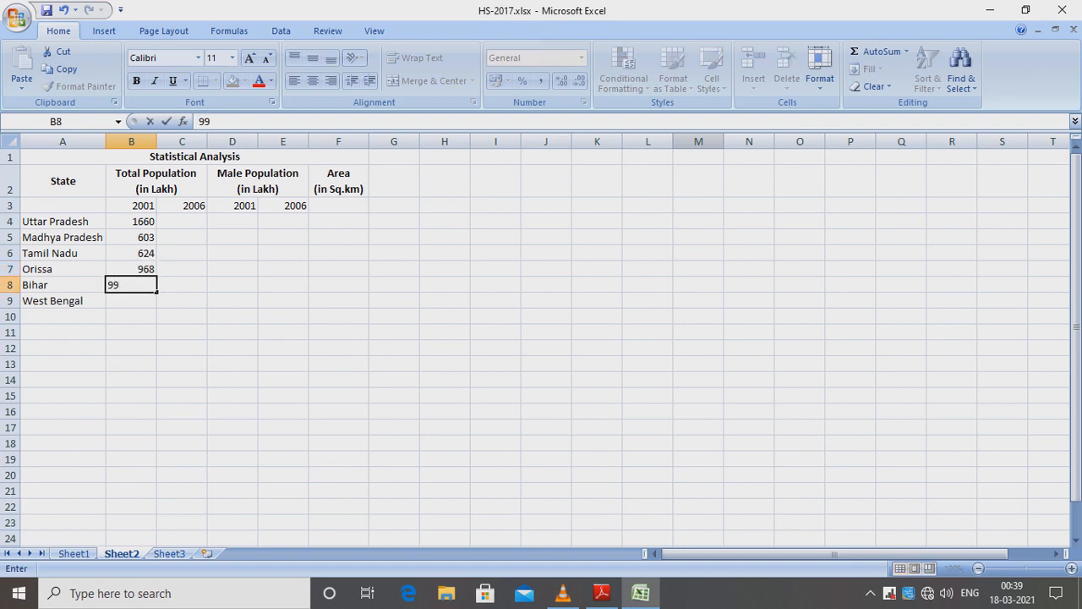
{"action": "type", "text": "7"}
{"action": "key", "text": "Return"}
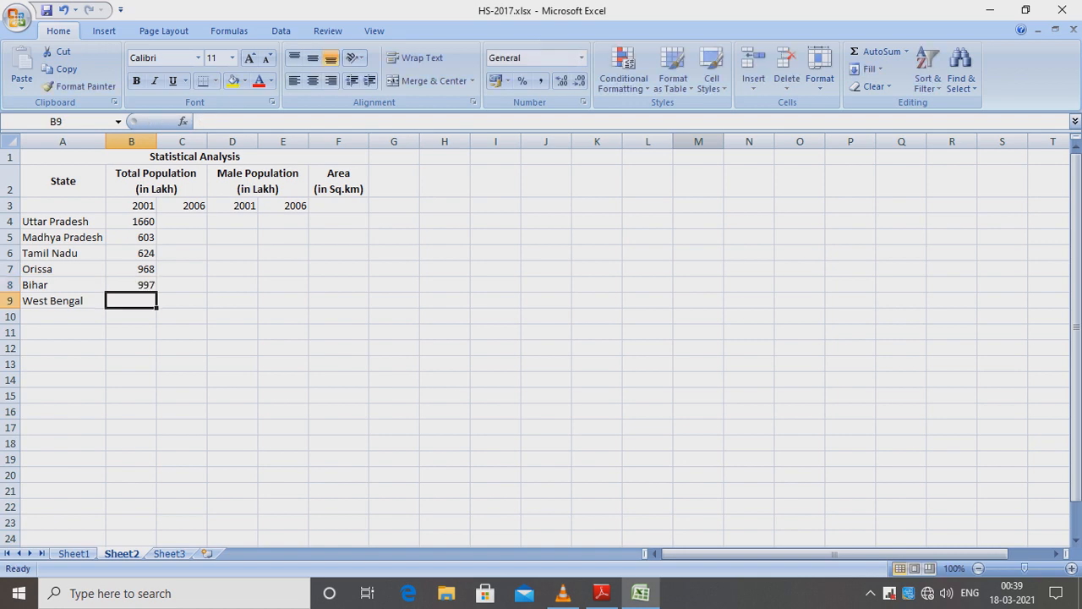
{"action": "type", "text": "802"}
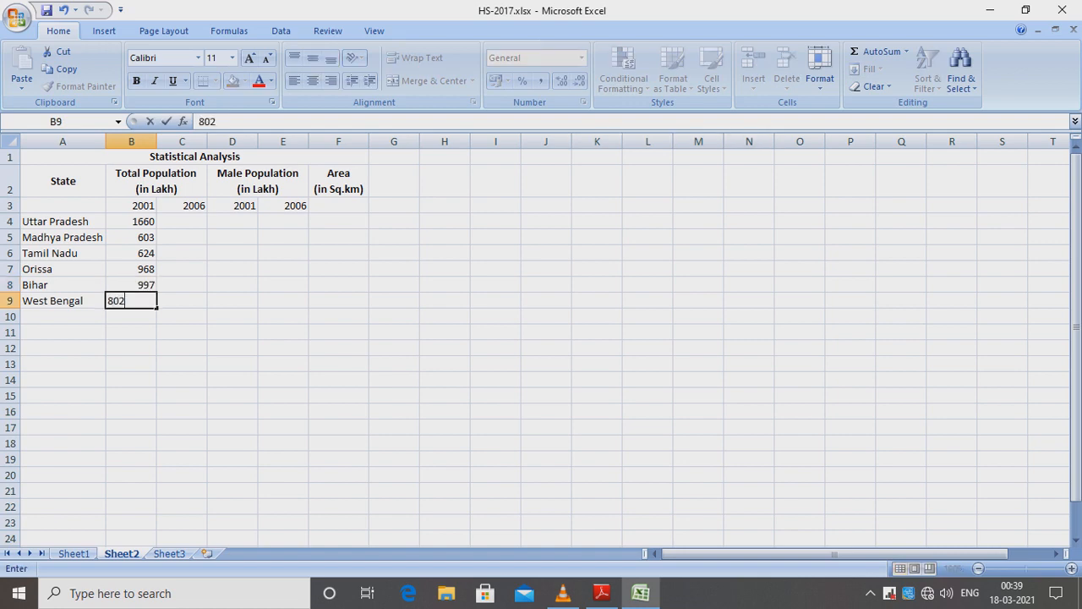
- Enter the 2006 total populations 1731, 674 and 697 in C4:C6 for Uttar Pradesh, Madhya Pradesh and Tamil Nadu
{"action": "left_click", "coordinate": [182, 222]}
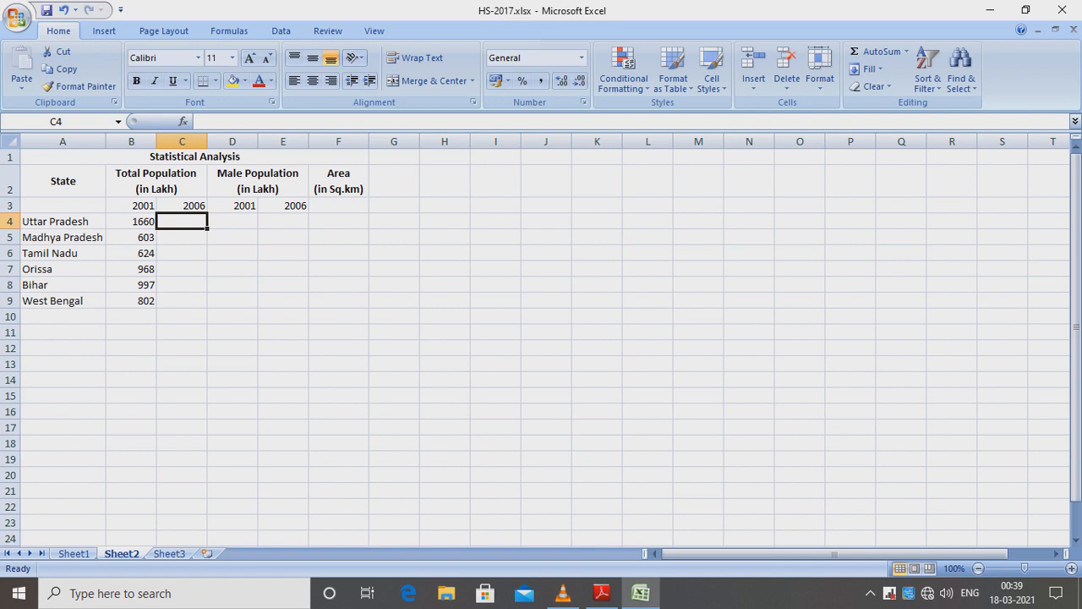
{"action": "type", "text": "1731"}
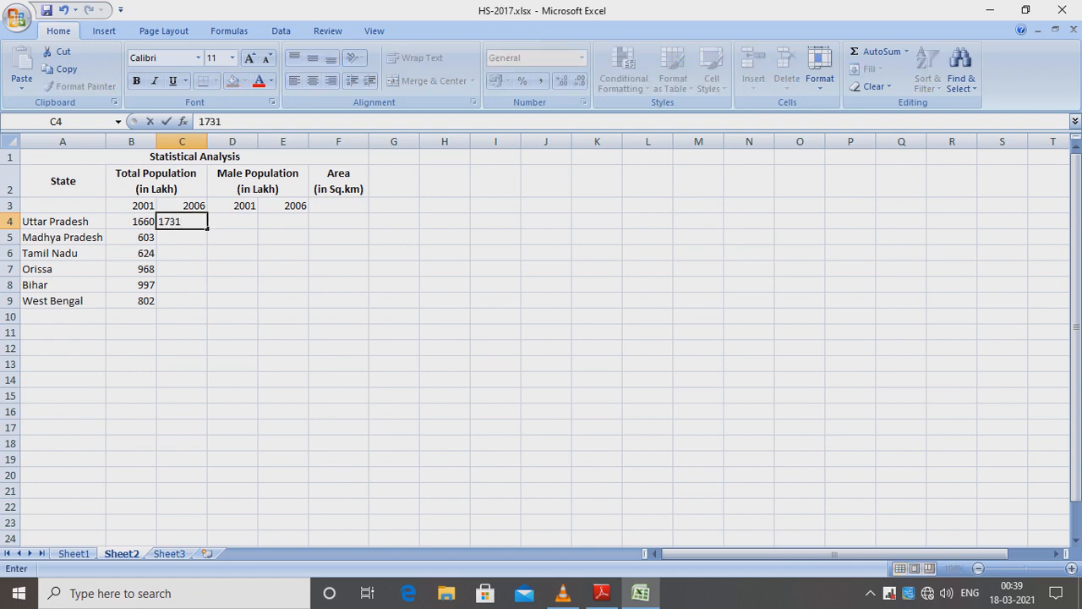
{"action": "key", "text": "Return"}
{"action": "type", "text": "6"}
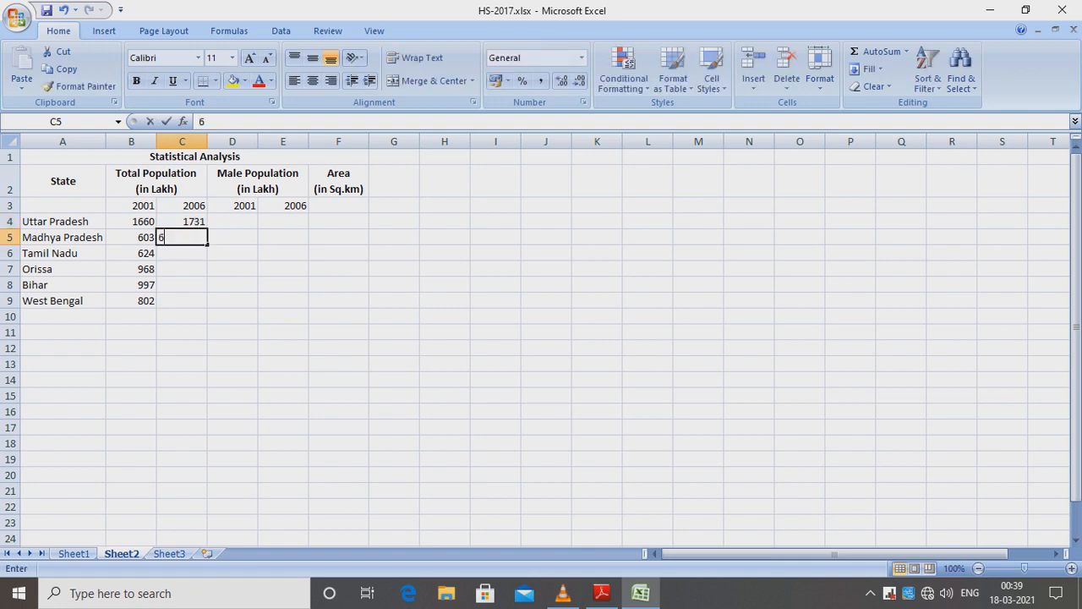
{"action": "type", "text": "74"}
{"action": "key", "text": "Return"}
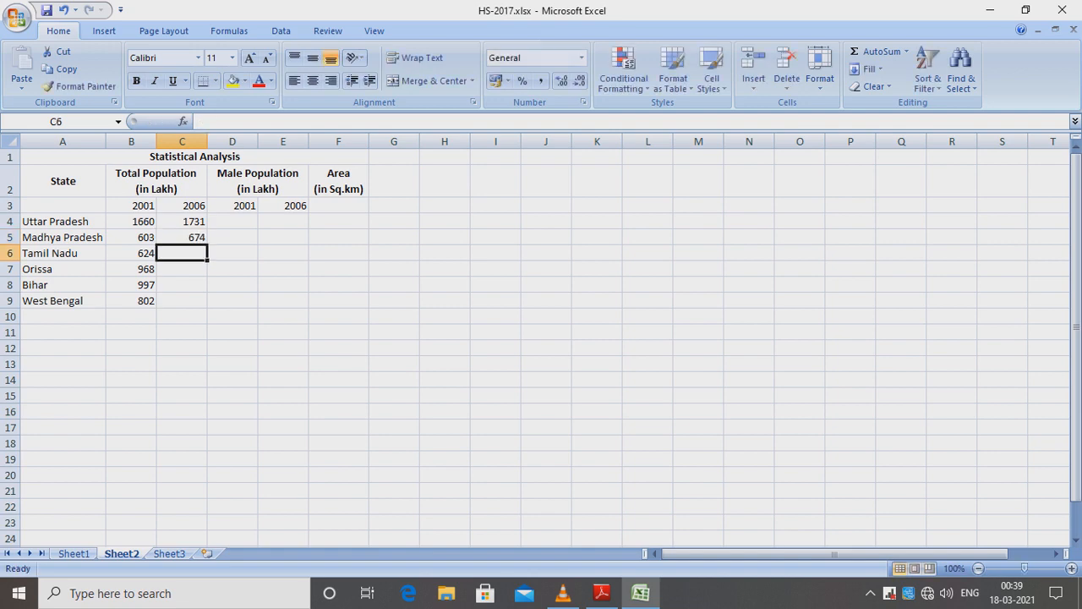
{"action": "type", "text": "697"}
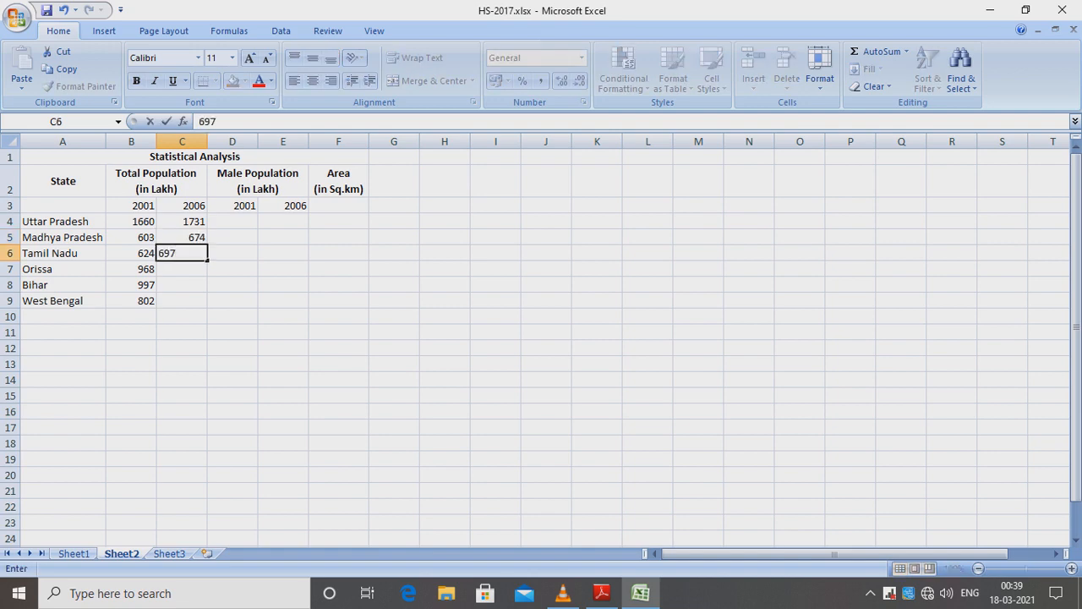
{"action": "key", "text": "Return"}
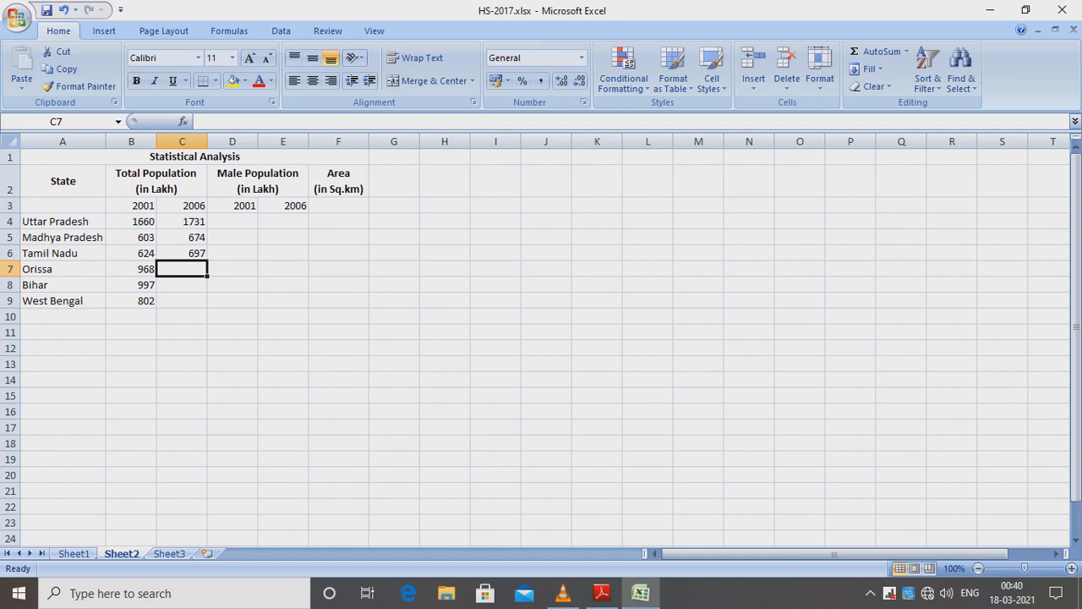
- Enter the 2006 total populations 1013, 1060 and 865 in C7:C9 for Orissa, Bihar and West Bengal
{"action": "type", "text": "1013"}
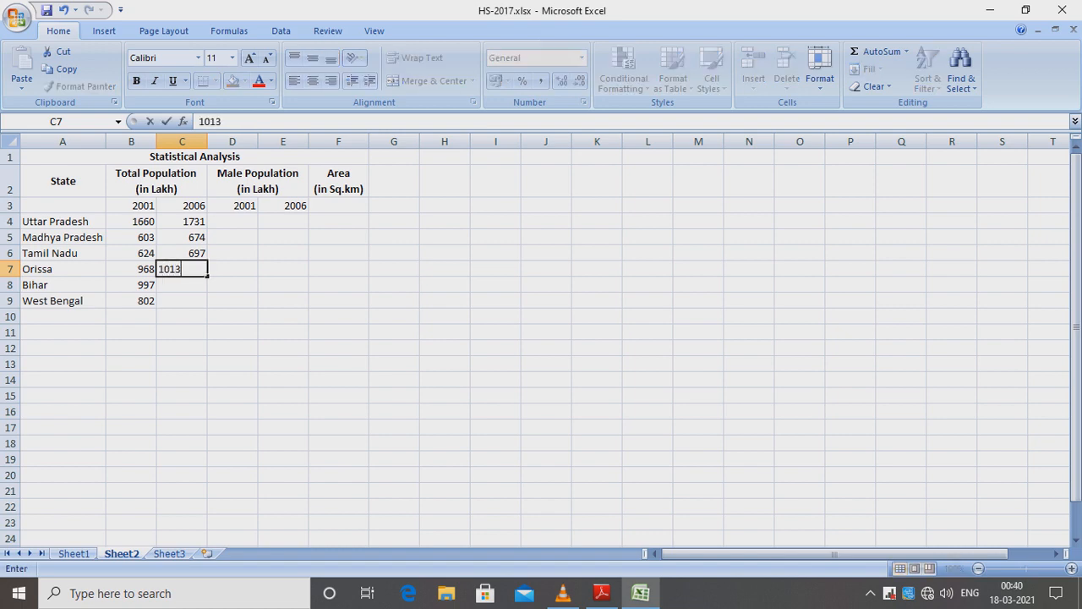
{"action": "key", "text": "Return"}
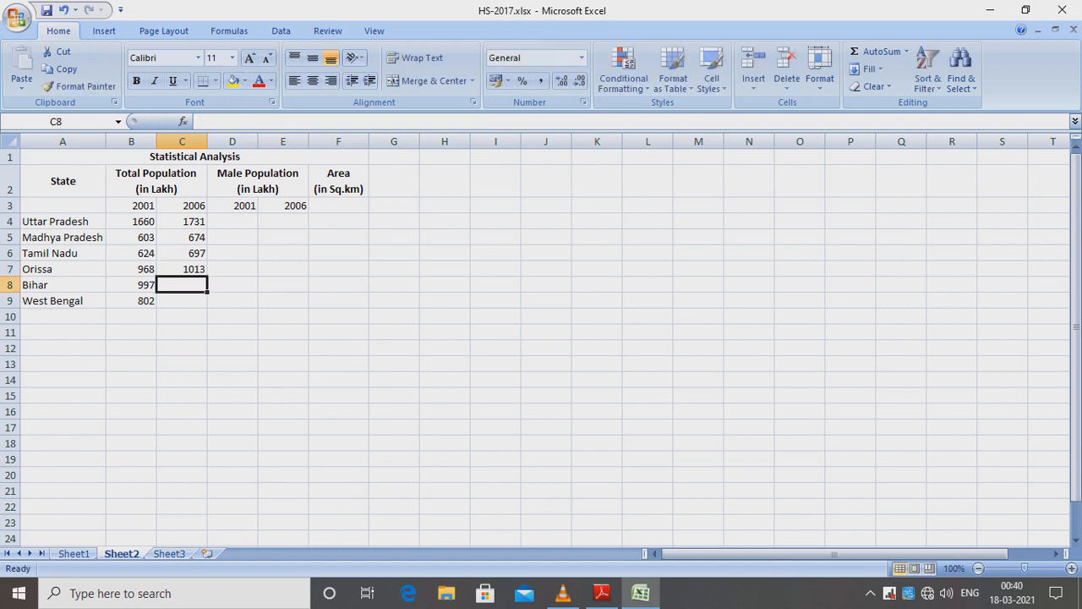
{"action": "type", "text": "1060"}
{"action": "key", "text": "Return"}
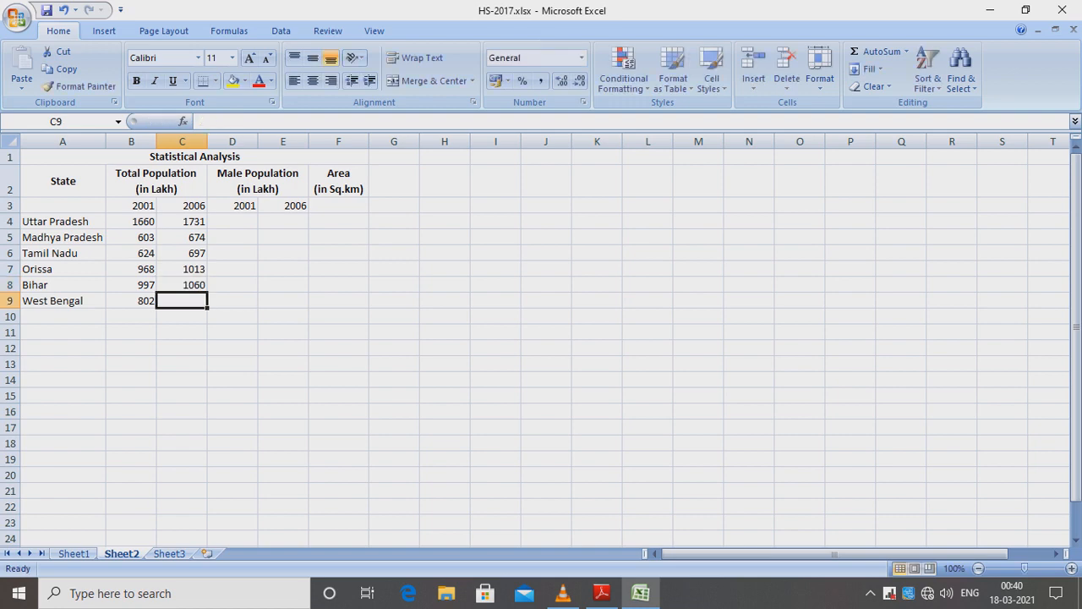
{"action": "type", "text": "865"}
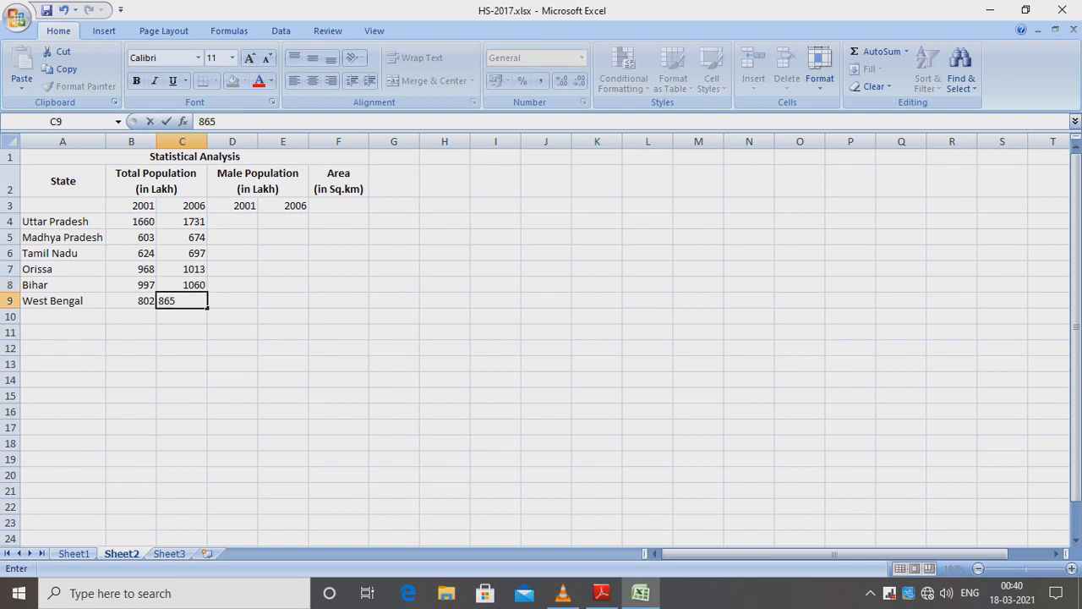
- Enter the 2001 male populations 975, 314 and 315 in D4:D6 for Uttar Pradesh, Madhya Pradesh and Tamil Nadu
{"action": "left_click", "coordinate": [232, 221]}
{"action": "key", "text": "Down"}
{"action": "key", "text": "Up"}
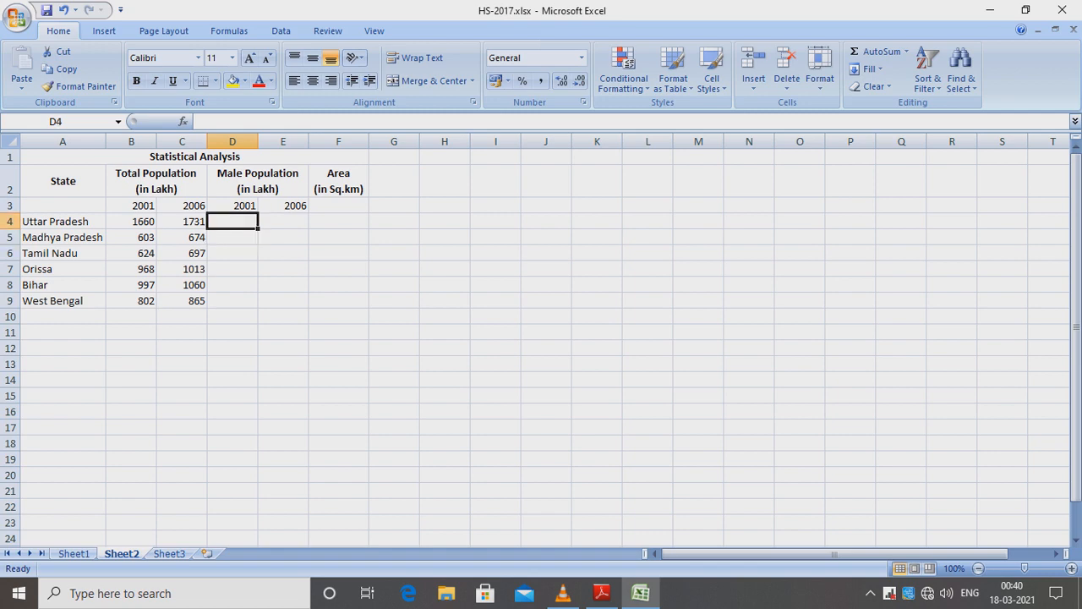
{"action": "type", "text": "975"}
{"action": "key", "text": "Return"}
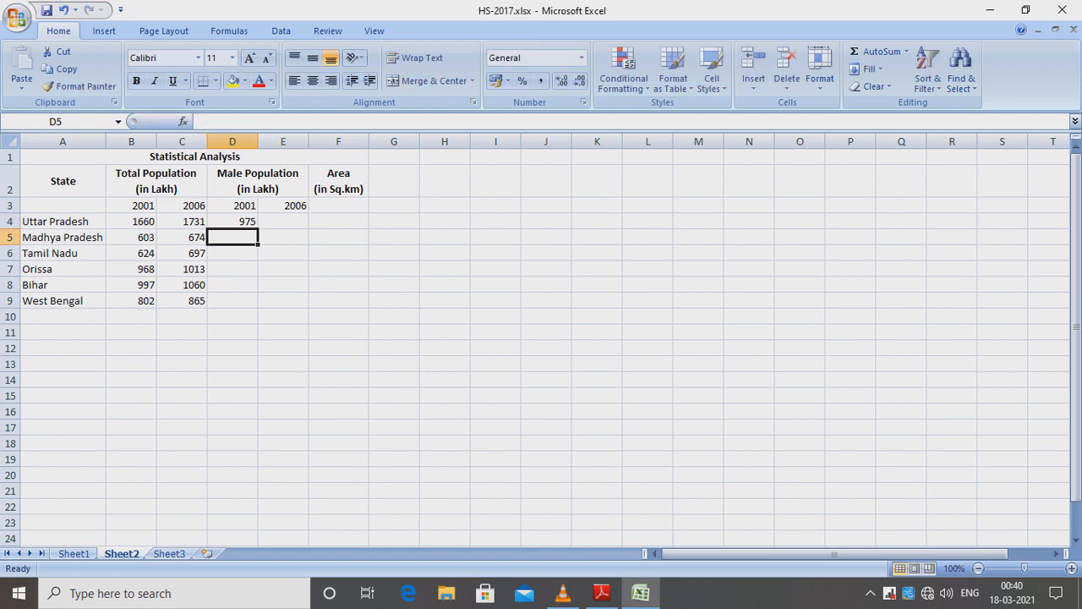
{"action": "type", "text": "350"}
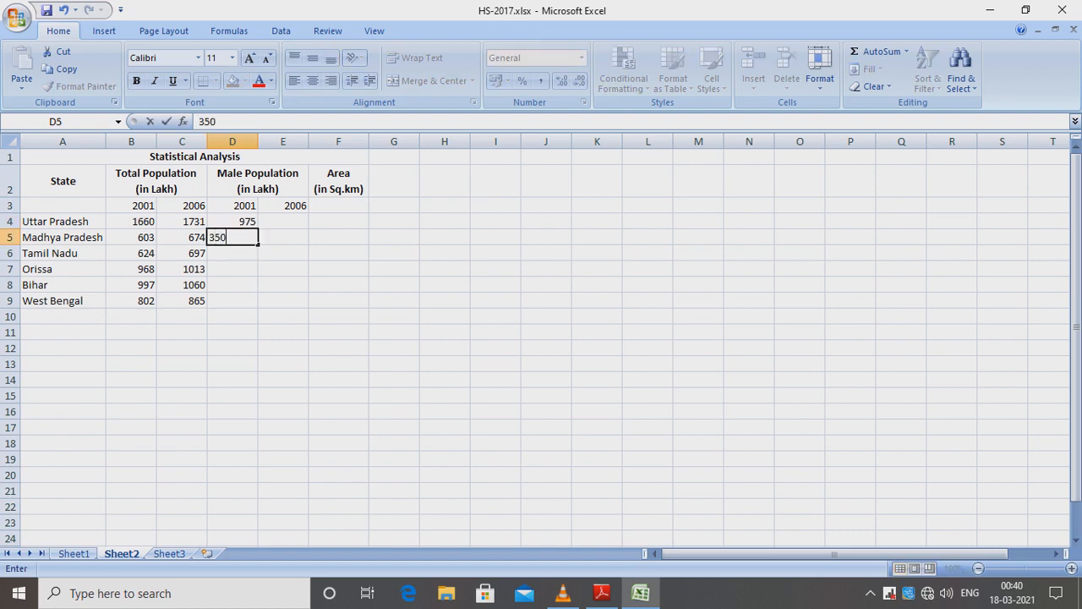
{"action": "key", "text": "Return"}
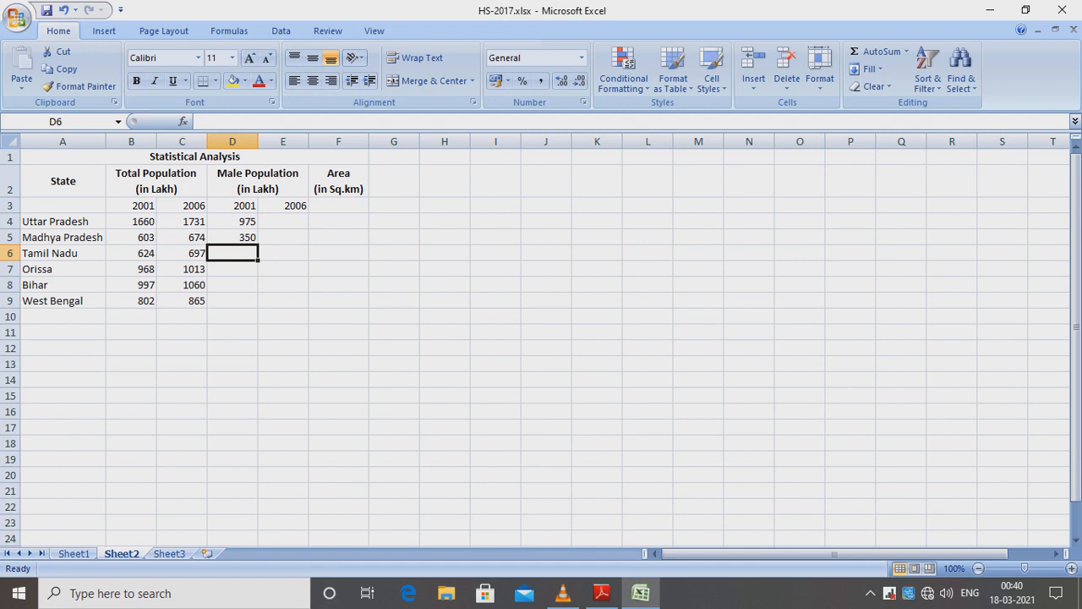
{"action": "left_click", "coordinate": [233, 238]}
{"action": "type", "text": "314"}
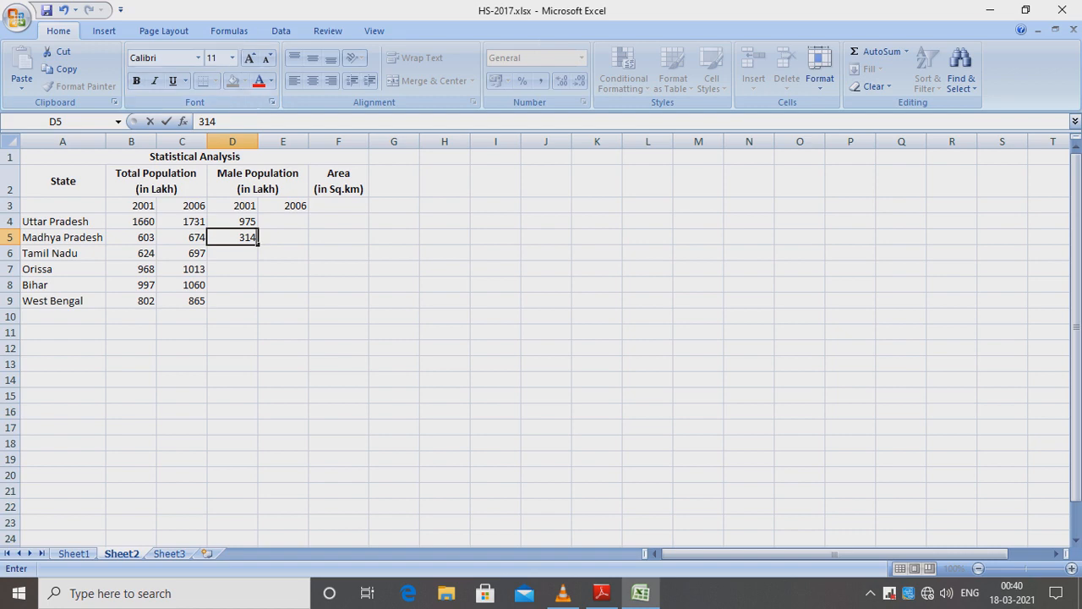
{"action": "key", "text": "Return"}
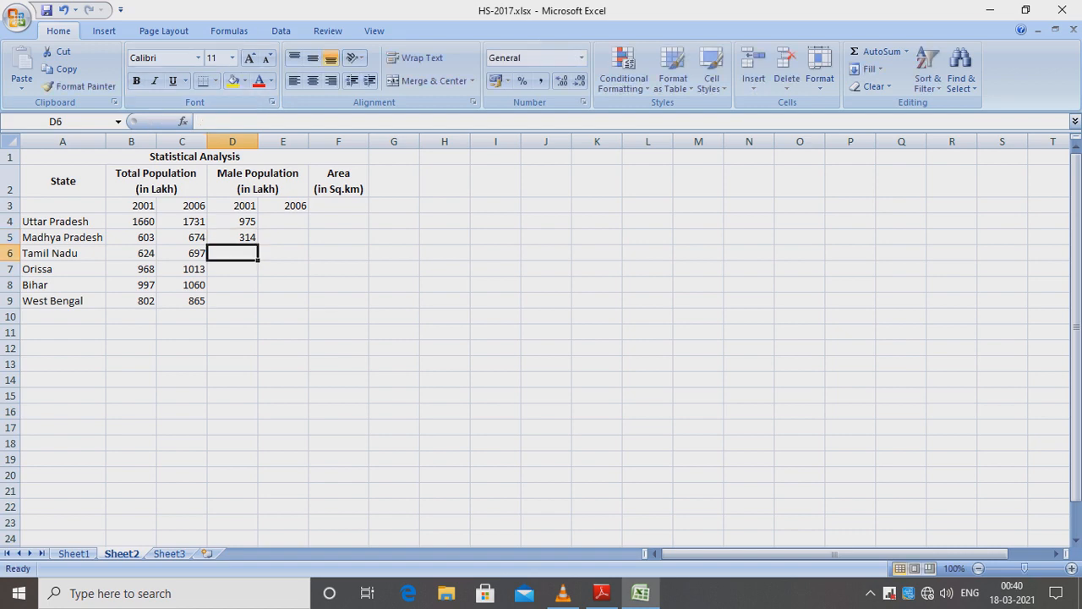
{"action": "type", "text": "315"}
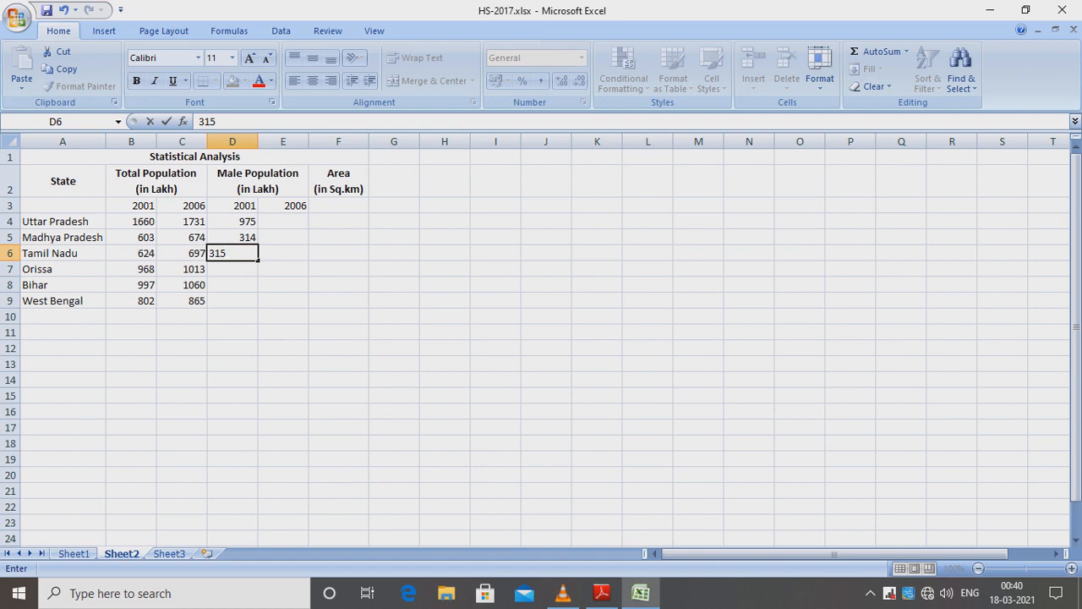
{"action": "key", "text": "Return"}
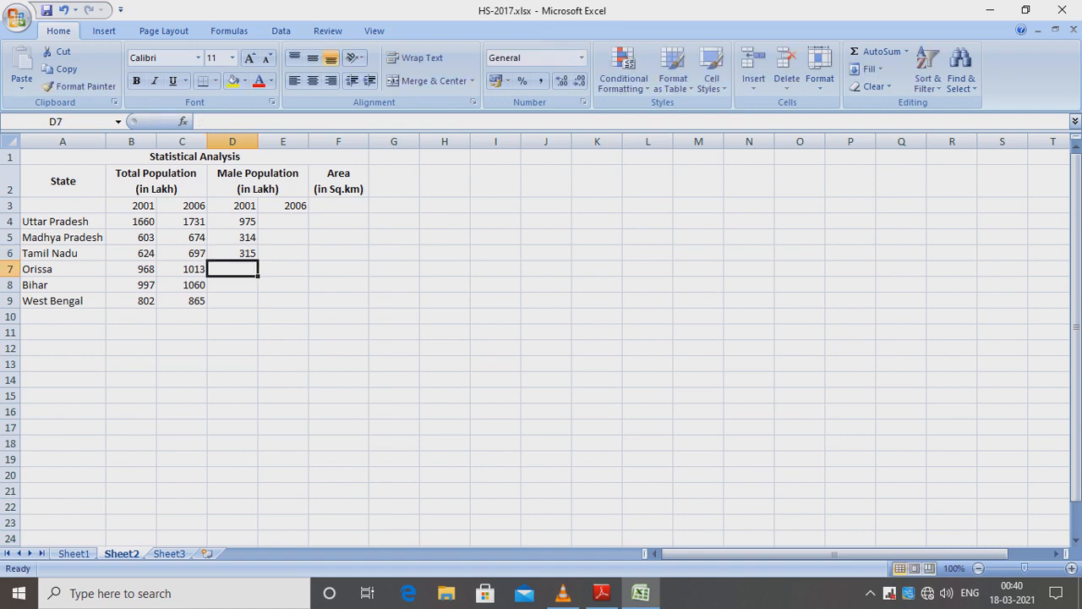
- Enter the 2001 male populations 504, 656 and 412 in D7:D9 for Orissa, Bihar and West Bengal
{"action": "type", "text": "504"}
{"action": "key", "text": "Return"}
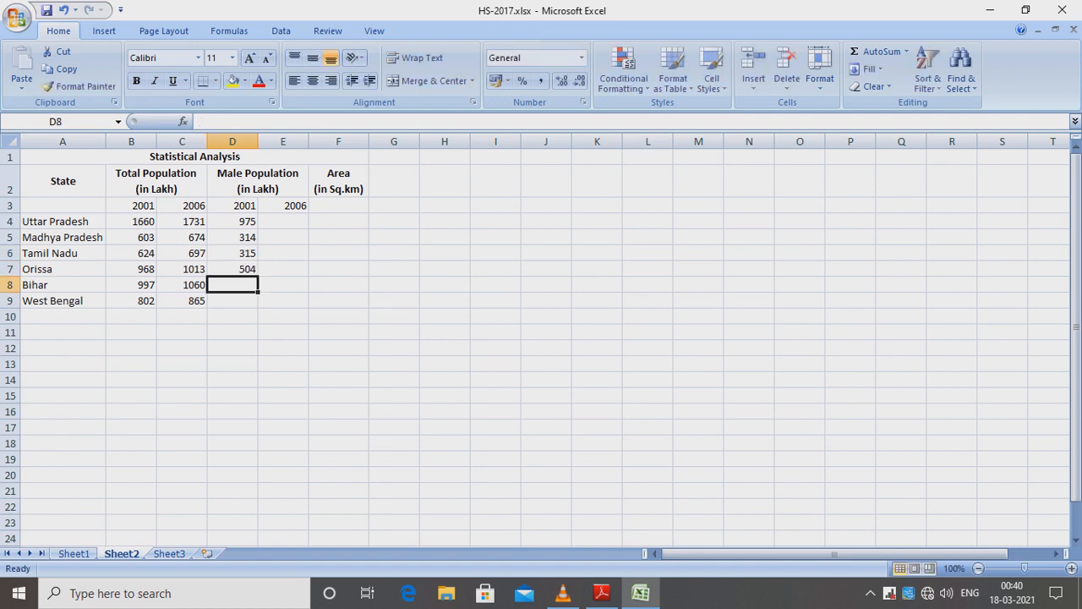
{"action": "type", "text": "656"}
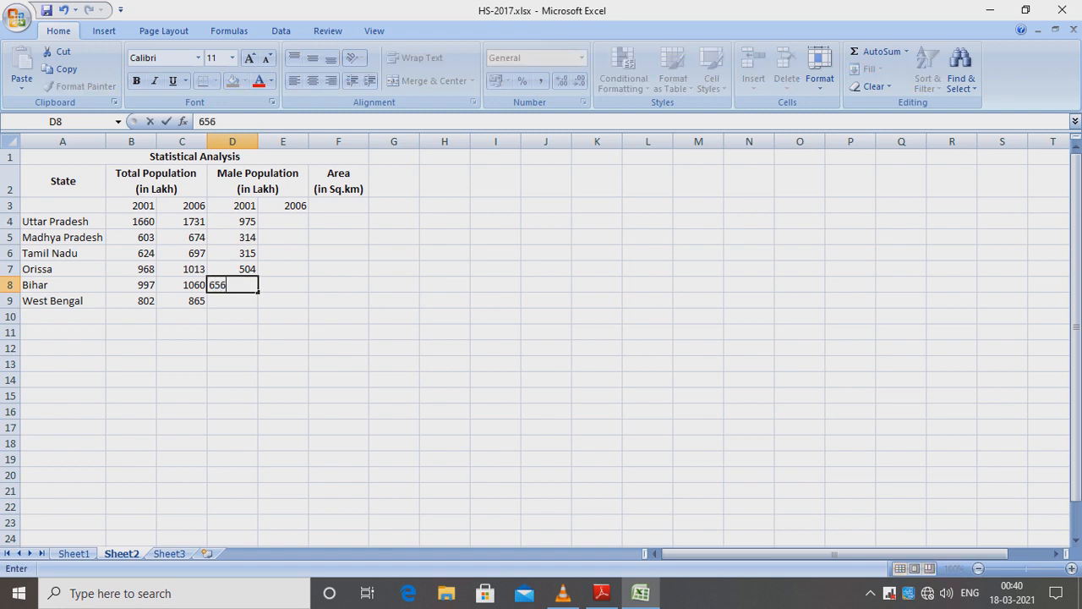
{"action": "key", "text": "Return"}
{"action": "type", "text": "412"}
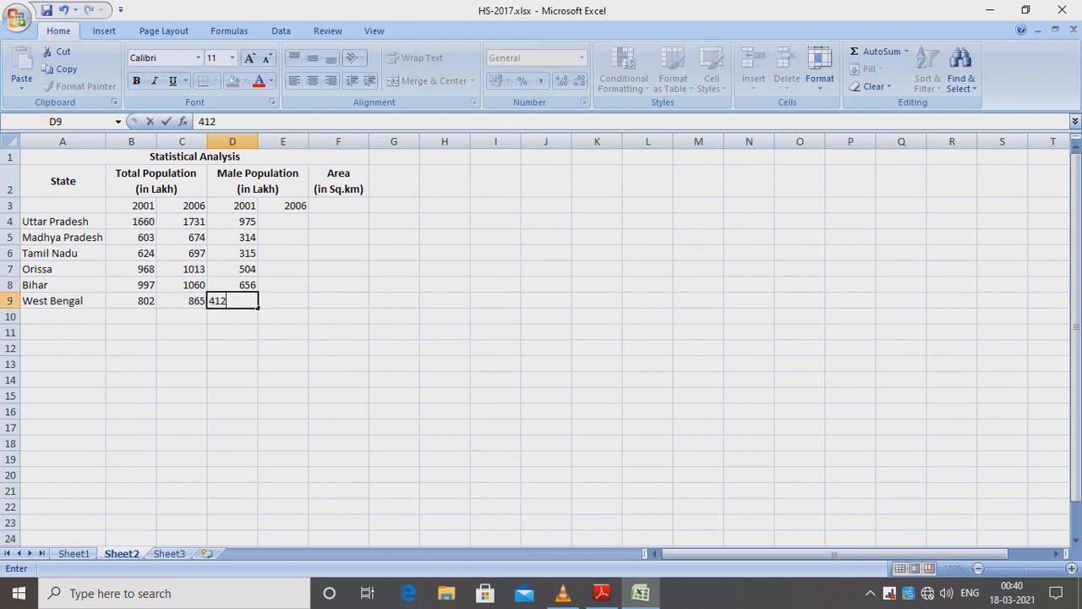
- Enter the 2006 male populations 911, 350 and 348 in E4:E6 for Uttar Pradesh, Madhya Pradesh and Tamil Nadu
{"action": "left_click", "coordinate": [283, 222]}
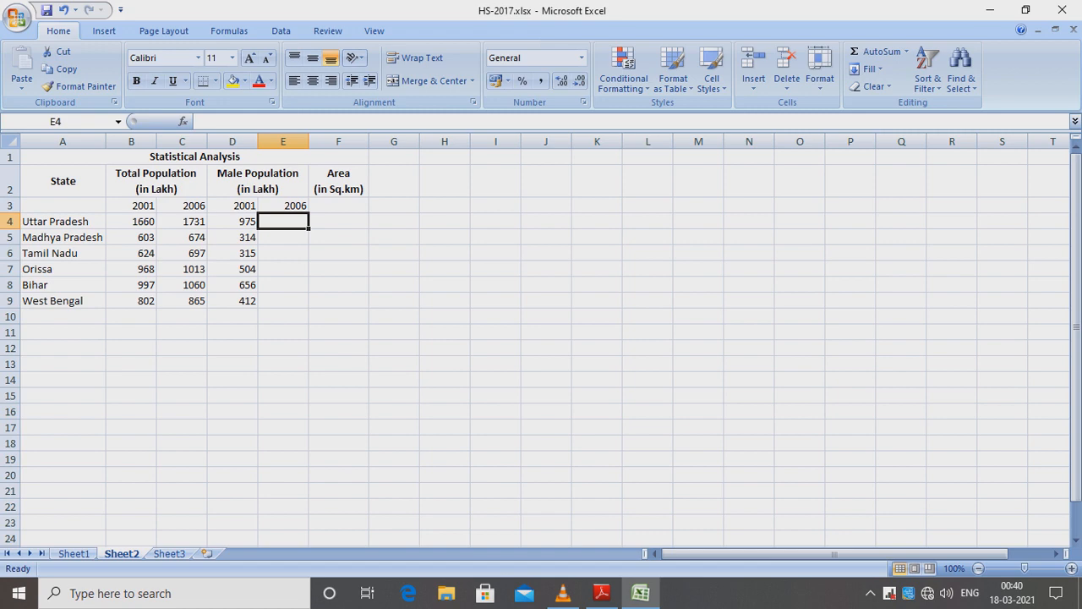
{"action": "type", "text": "911"}
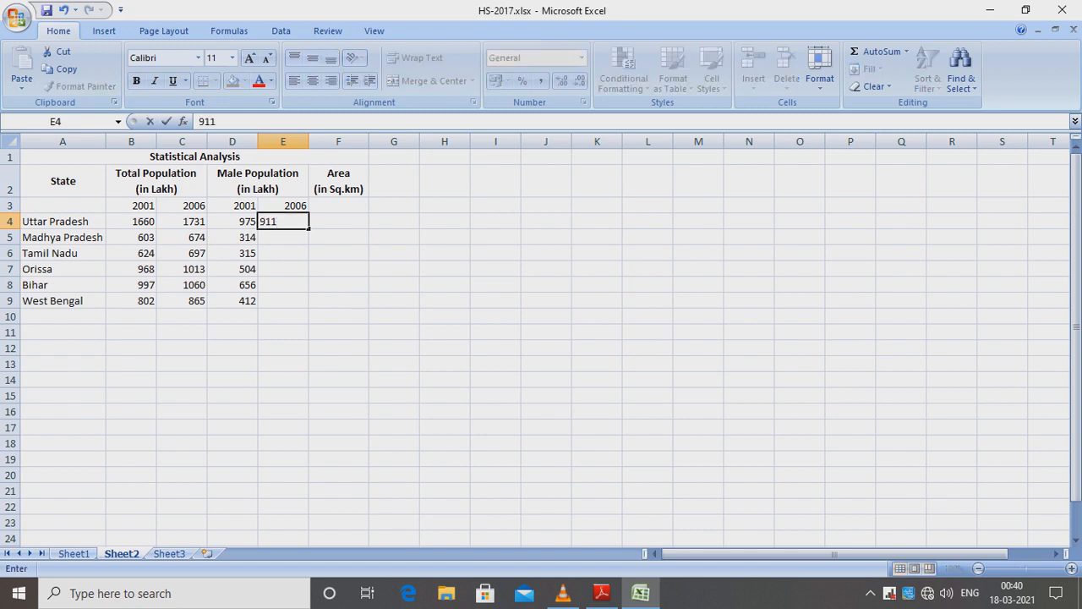
{"action": "key", "text": "Return"}
{"action": "type", "text": "350"}
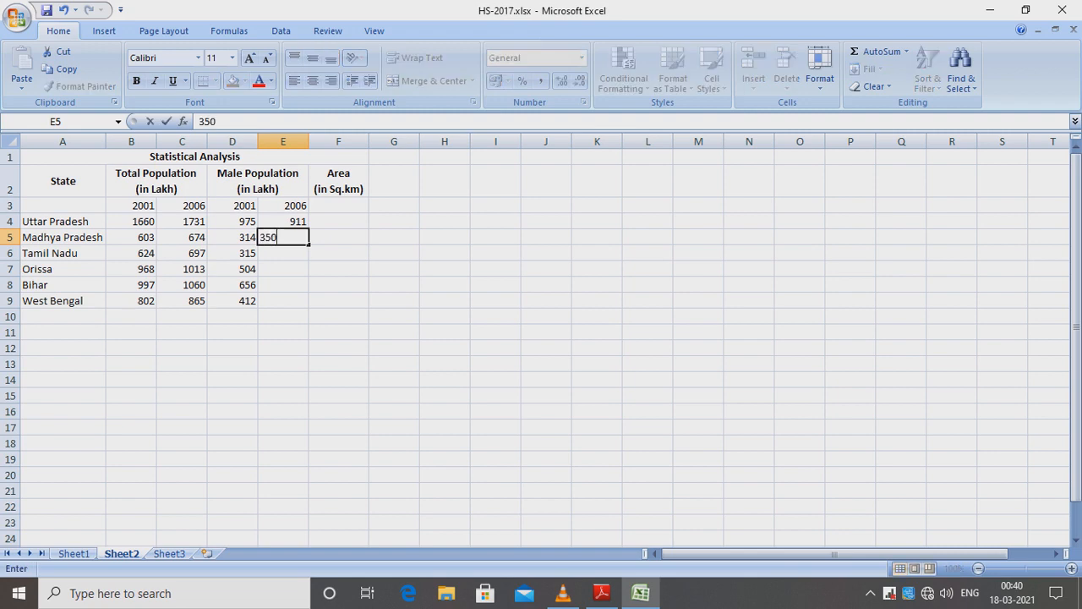
{"action": "key", "text": "Return"}
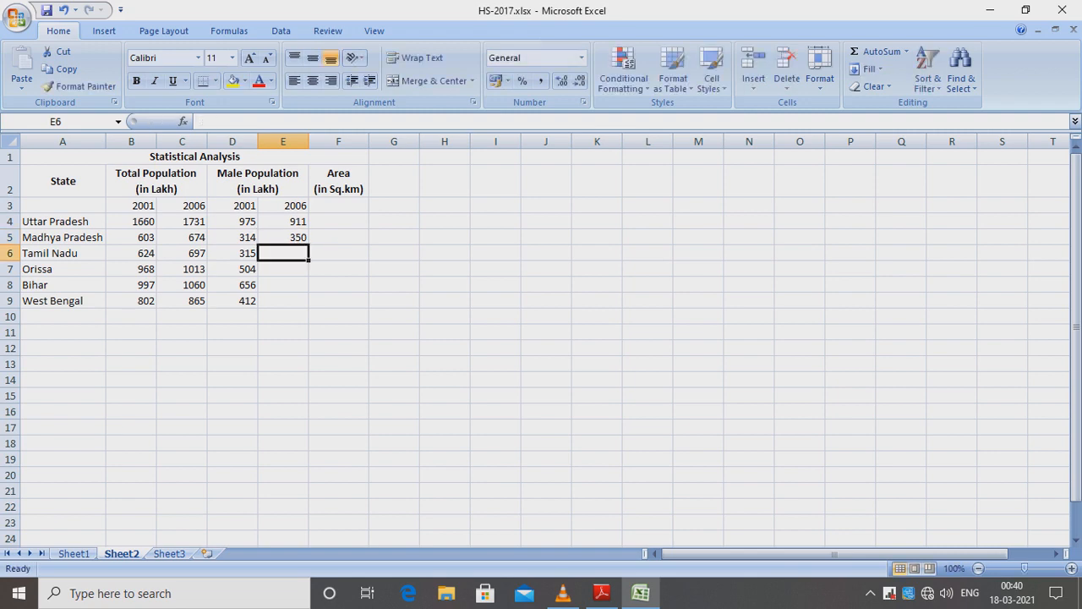
{"action": "type", "text": "348"}
{"action": "key", "text": "Return"}
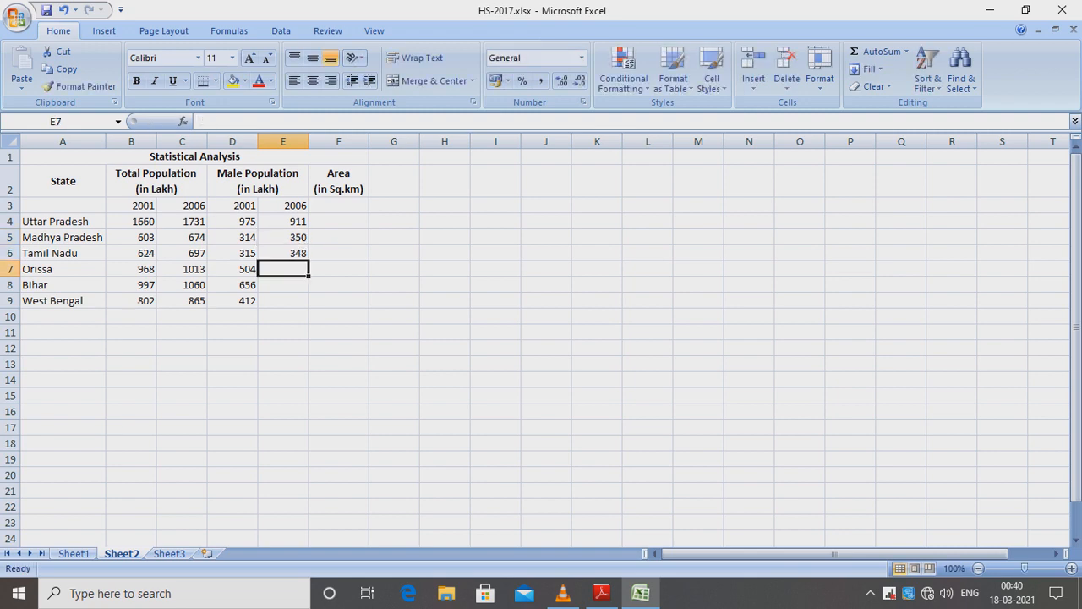
- Enter the 2006 male populations 527, 601 and 446 in E7:E9 for Orissa, Bihar and West Bengal
{"action": "type", "text": "527"}
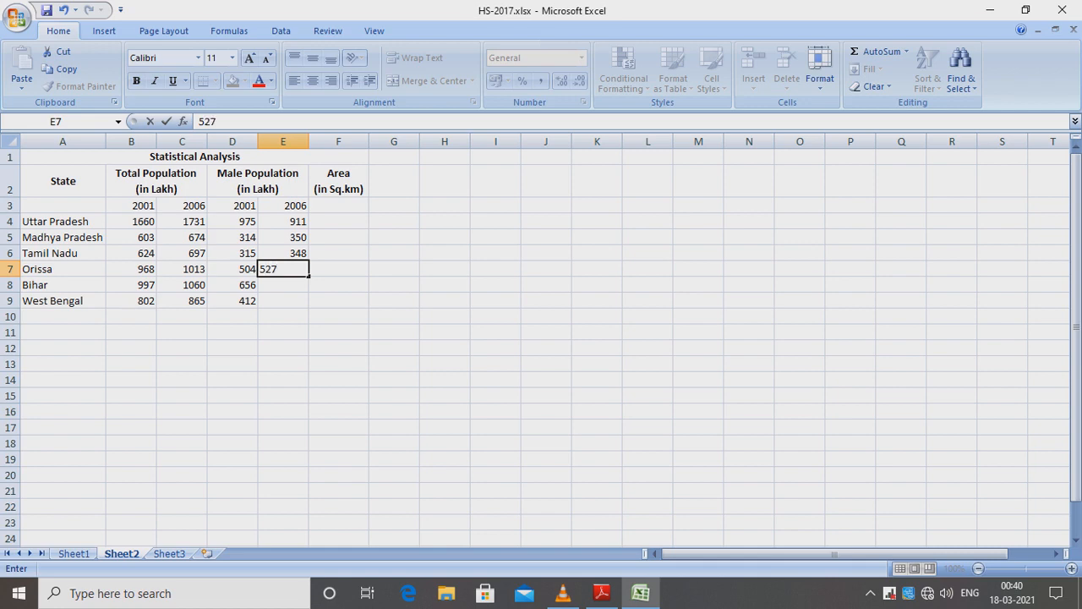
{"action": "key", "text": "Return"}
{"action": "type", "text": "601"}
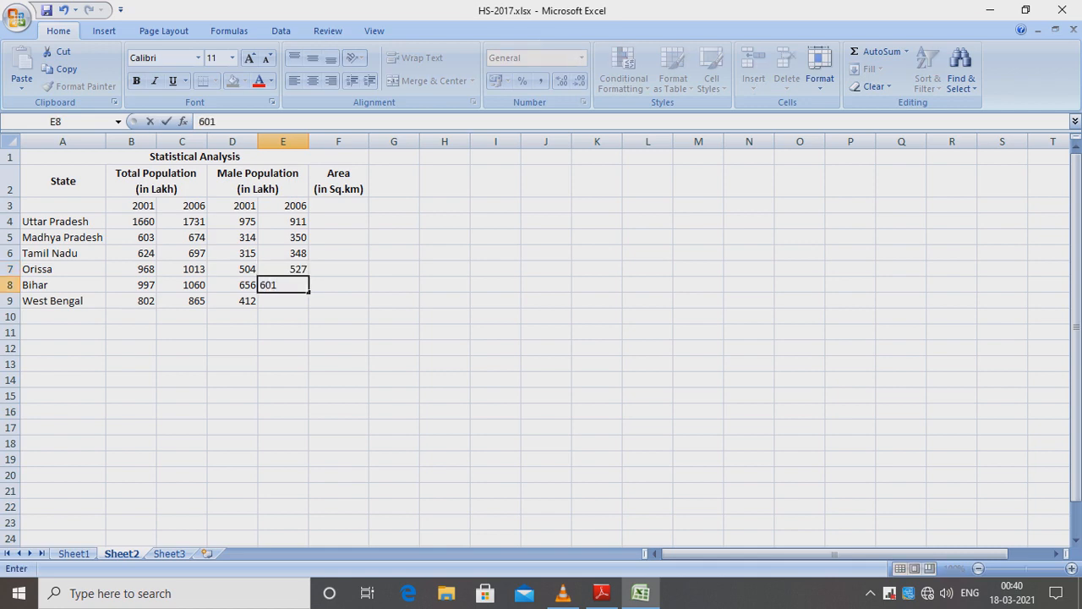
{"action": "key", "text": "Return"}
{"action": "type", "text": "446"}
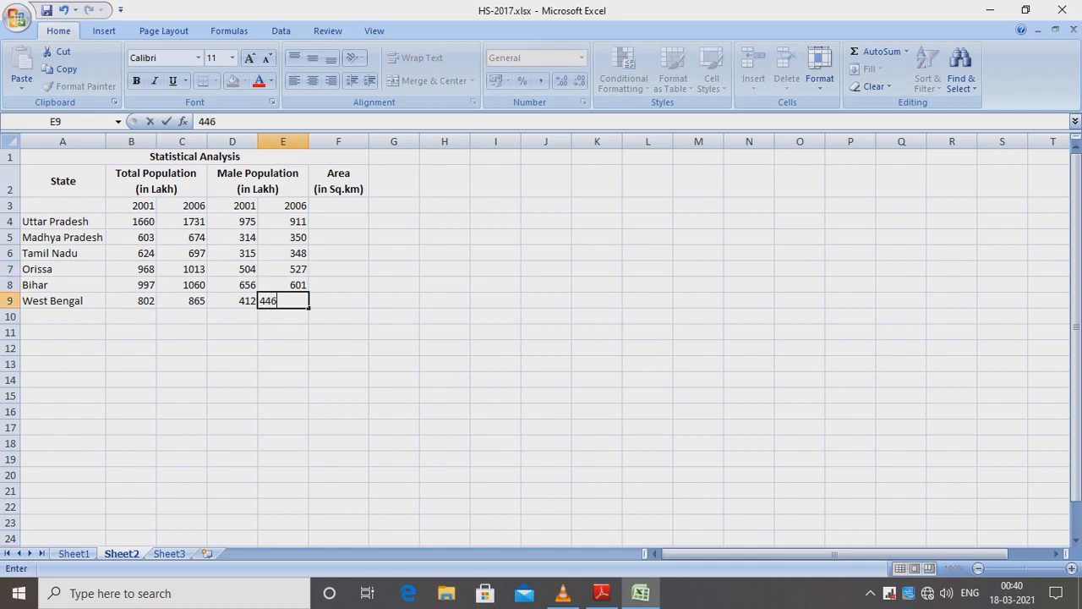
{"action": "left_click", "coordinate": [338, 380]}
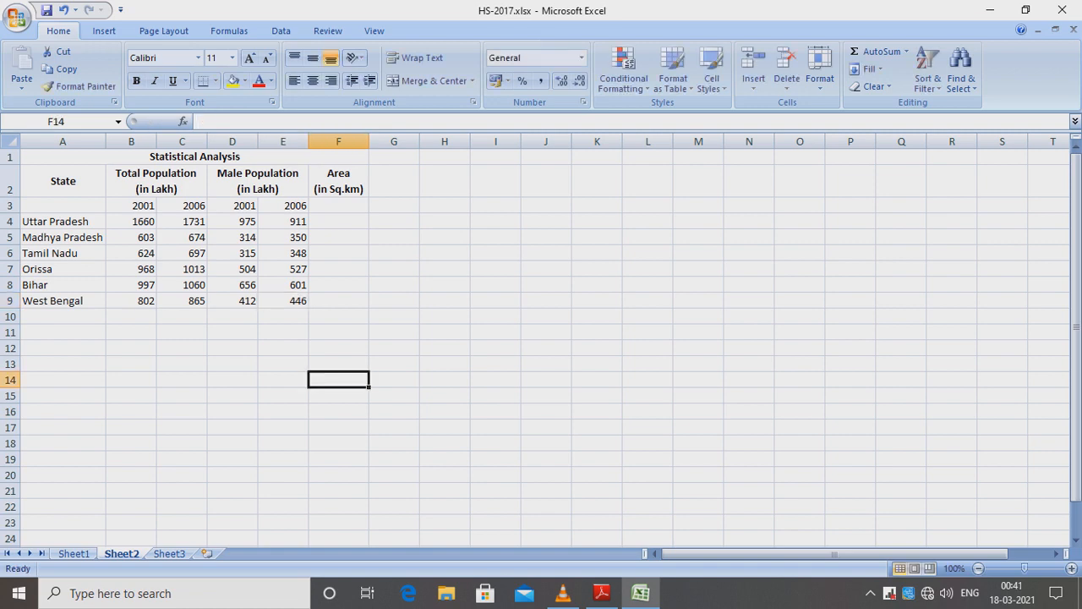
- Enter the area values 238576 and 308144 in cells F3 and F4 of the Area column
{"action": "left_click", "coordinate": [339, 206]}
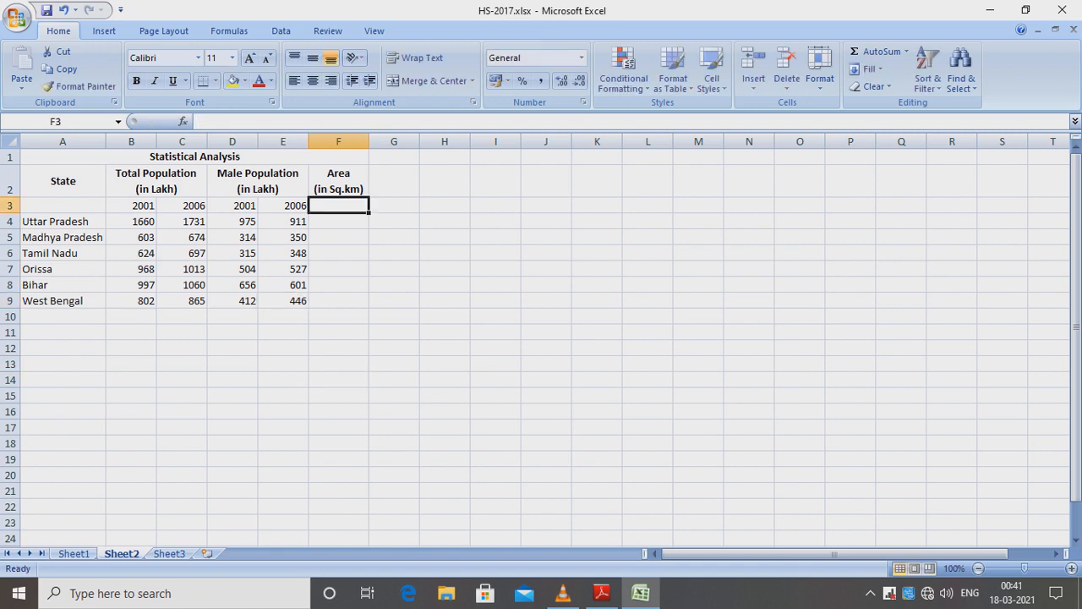
{"action": "type", "text": "23"}
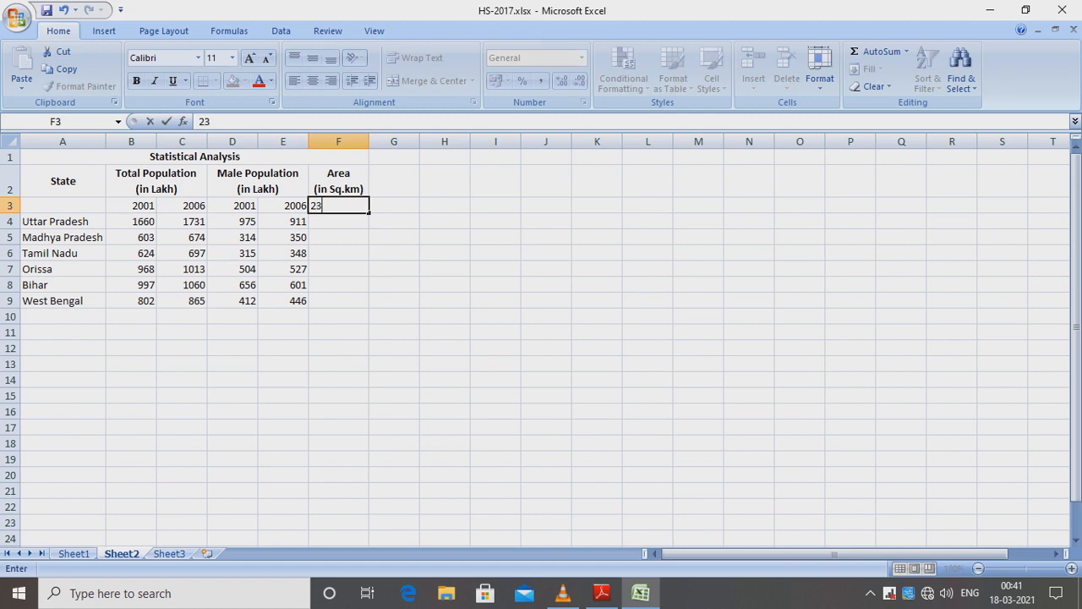
{"action": "type", "text": "8576"}
{"action": "key", "text": "Return"}
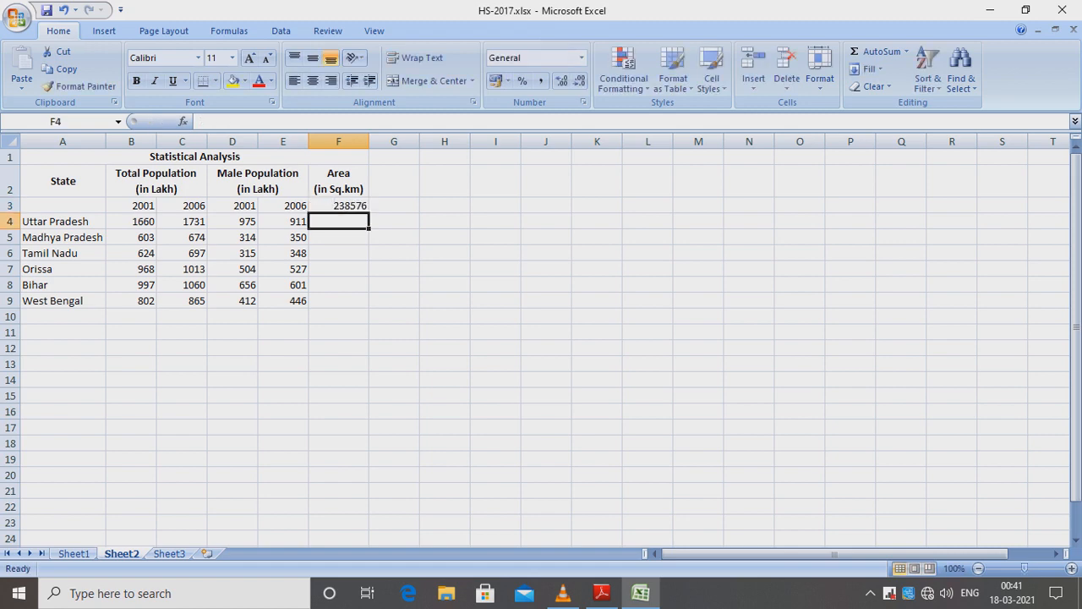
{"action": "type", "text": "3081"}
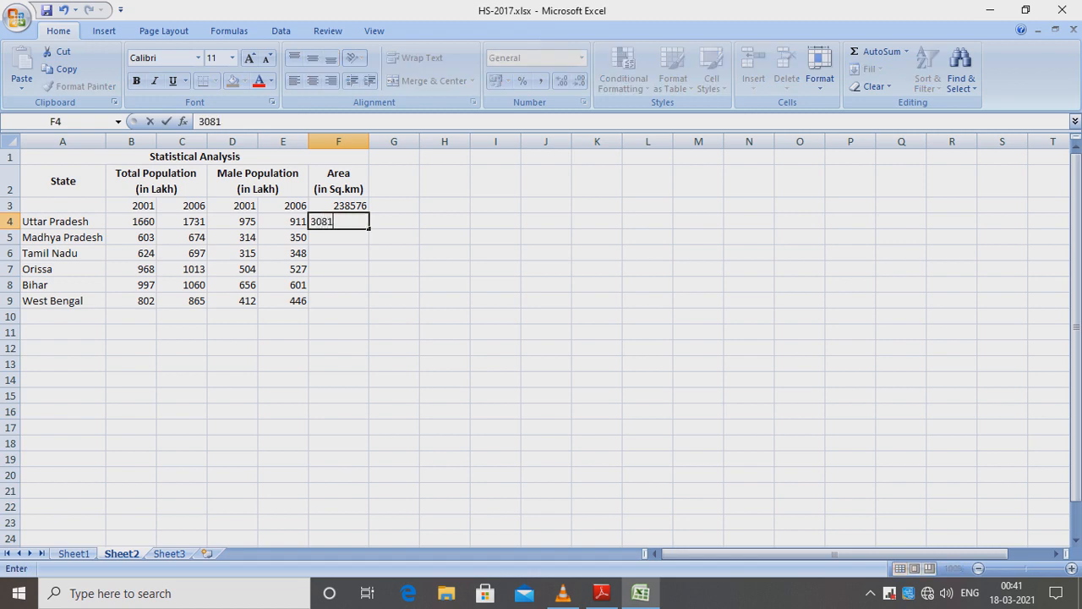
{"action": "type", "text": "44"}
{"action": "key", "text": "Return"}
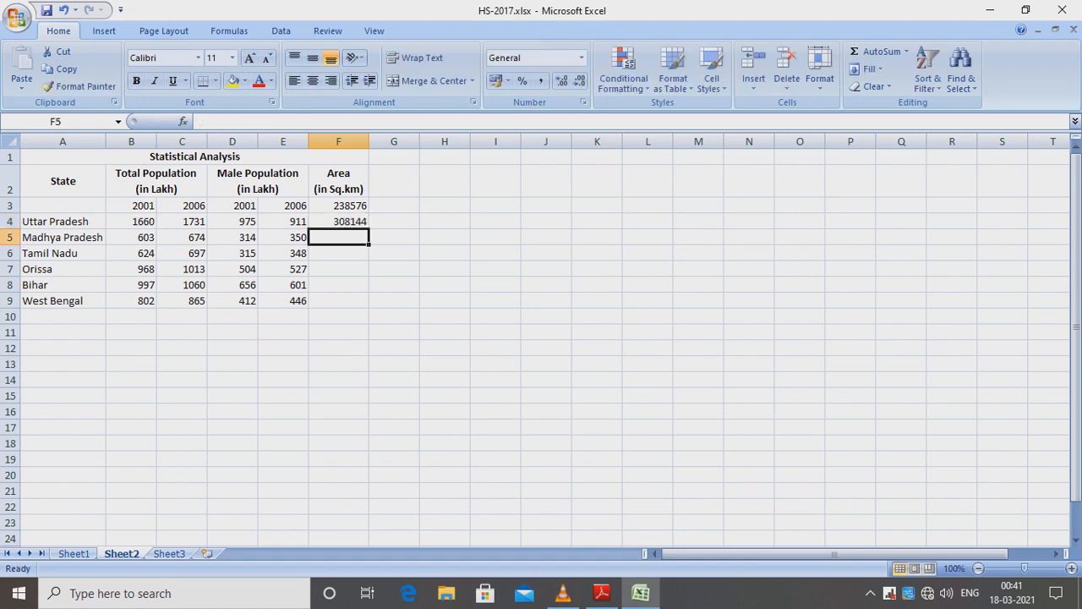
- Enter the area values 210058 and 307713 in cells F5 and F6 of the Area column
{"action": "type", "text": "21"}
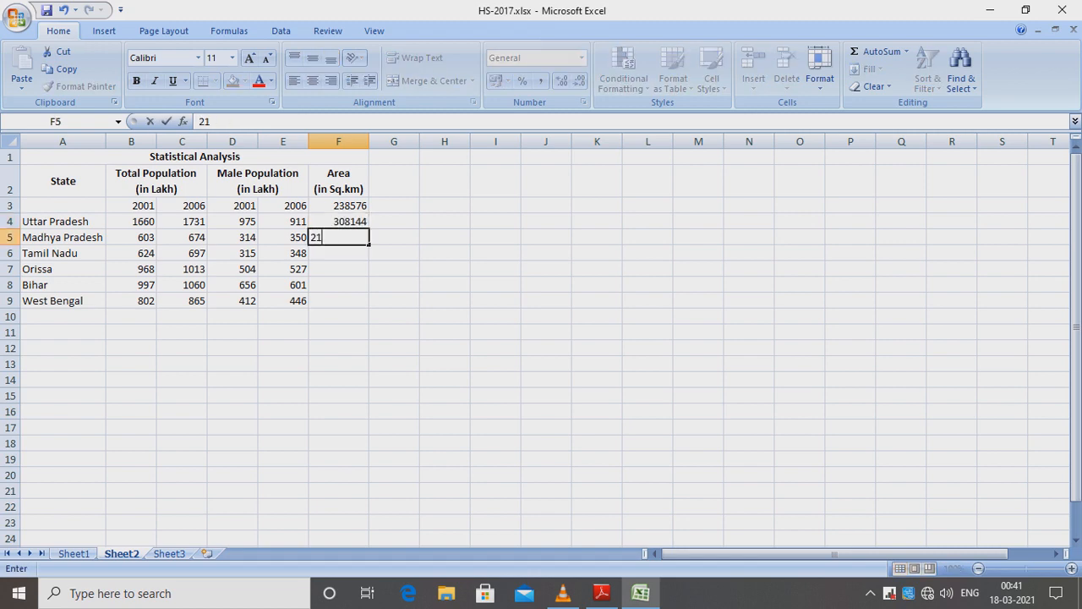
{"action": "type", "text": "0058"}
{"action": "key", "text": "Return"}
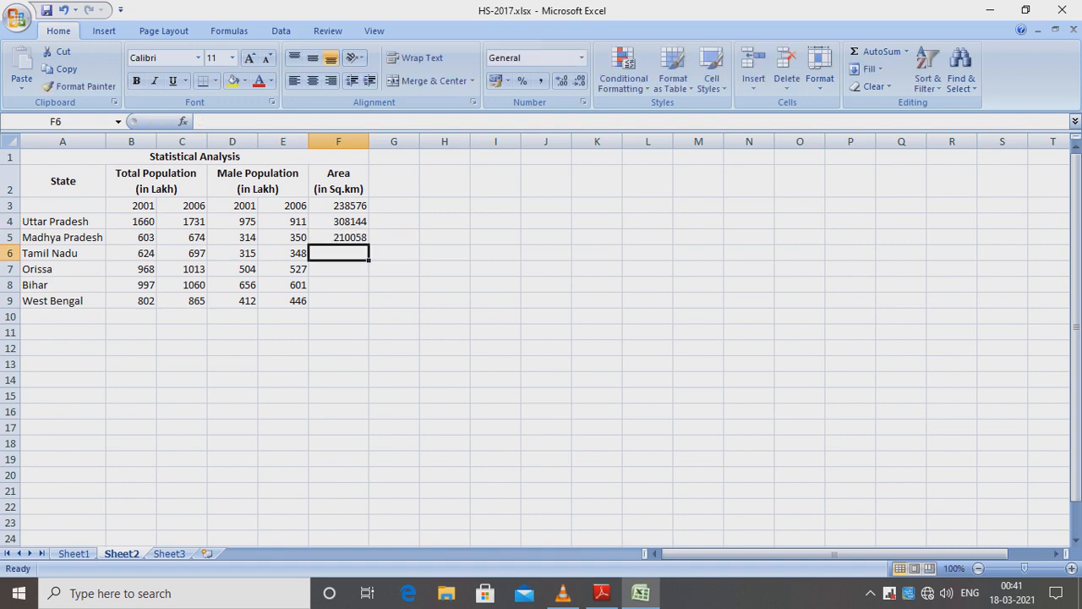
{"action": "type", "text": "3077"}
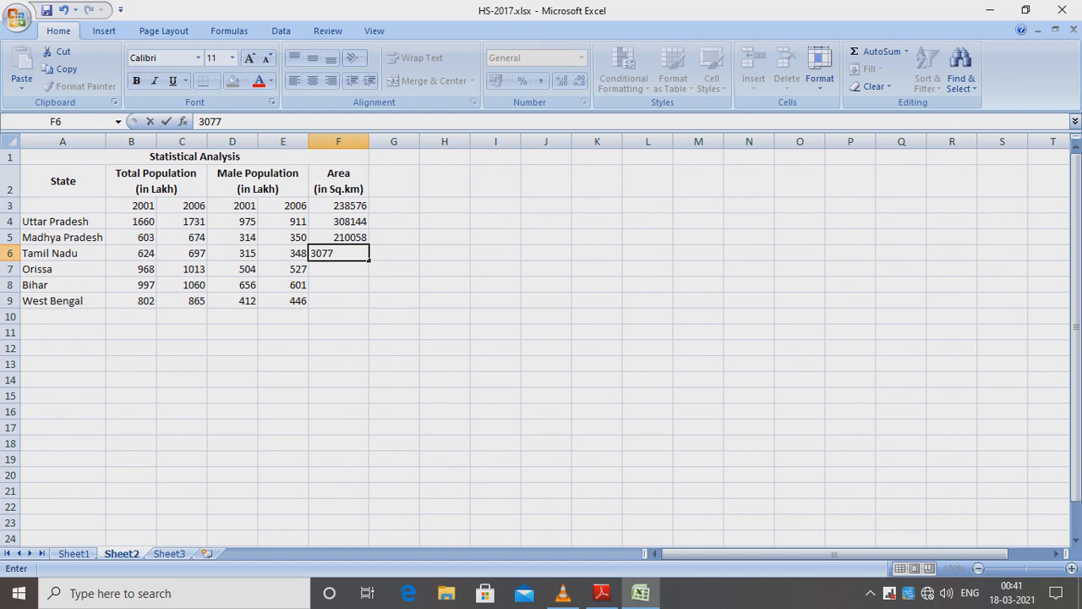
{"action": "type", "text": "13"}
{"action": "key", "text": "Return"}
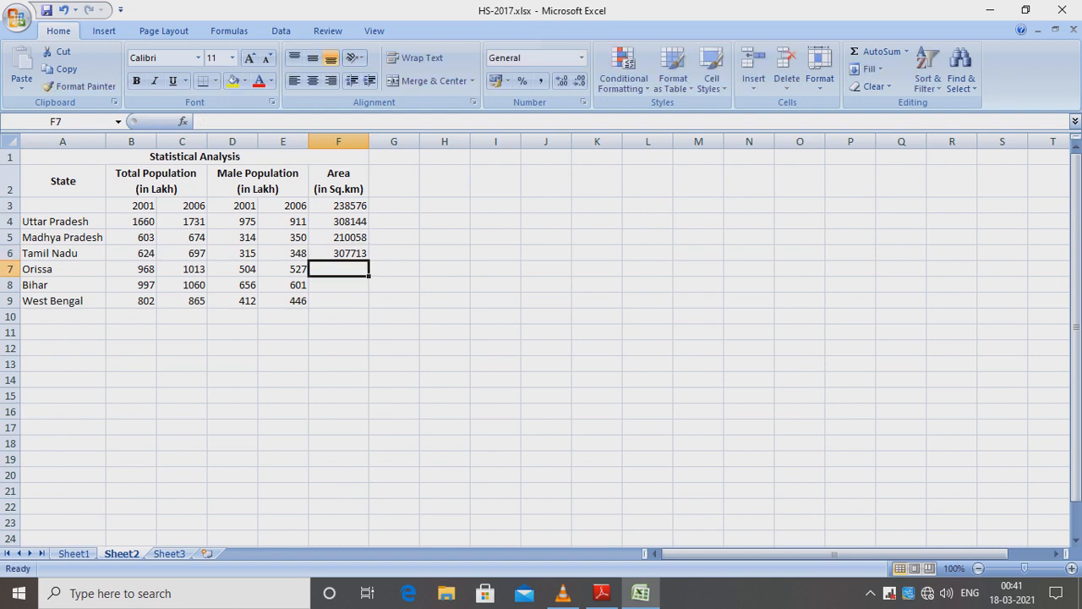
- Enter the area values 231610 and 188752 in cells F7 and F8, and select cell F3
{"action": "type", "text": "2316"}
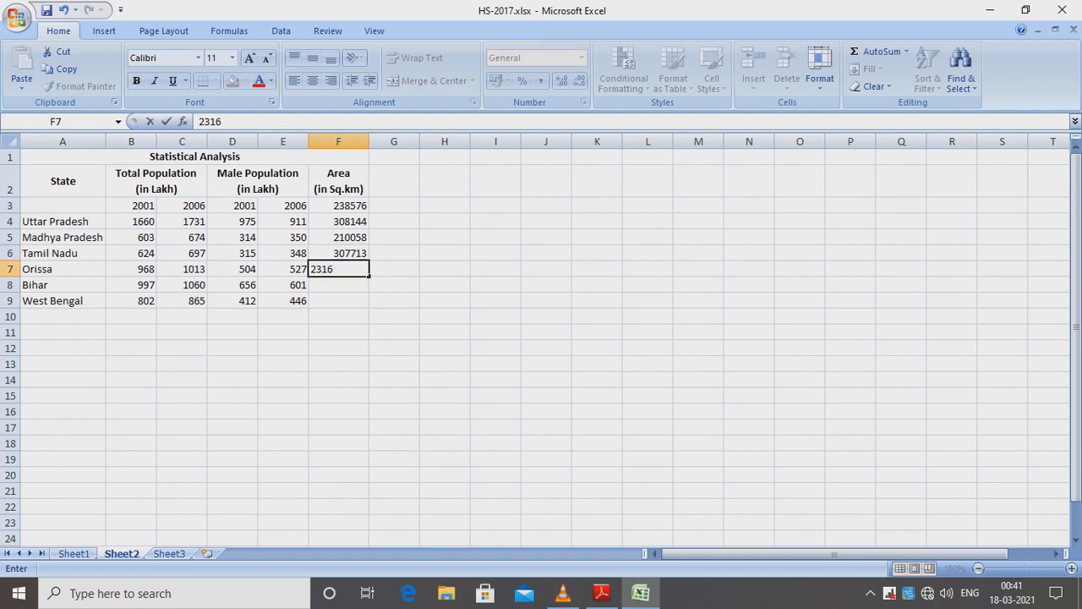
{"action": "type", "text": "10"}
{"action": "key", "text": "Return"}
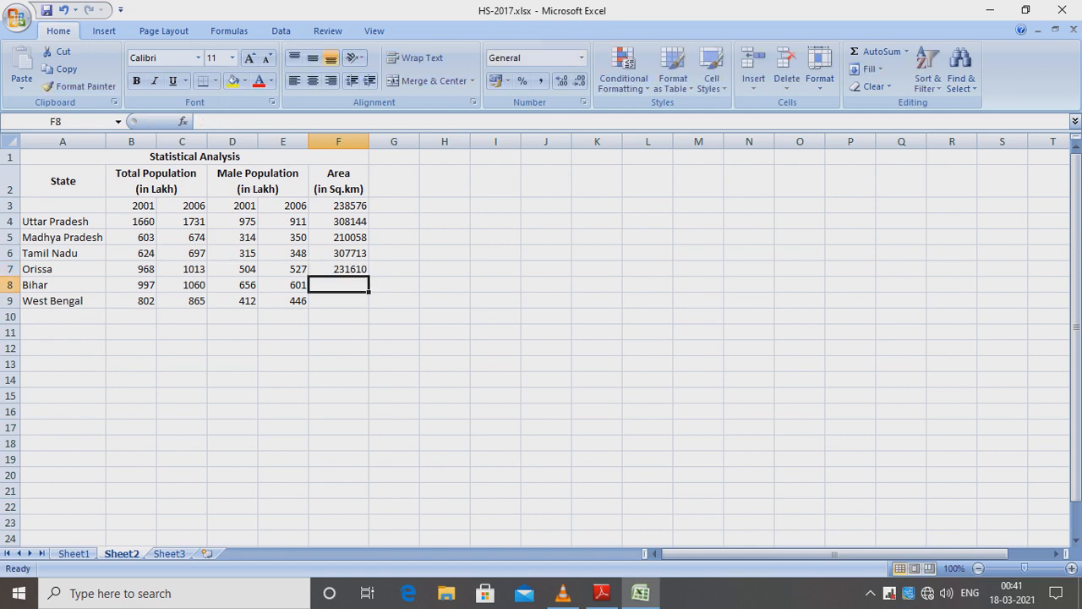
{"action": "type", "text": "188"}
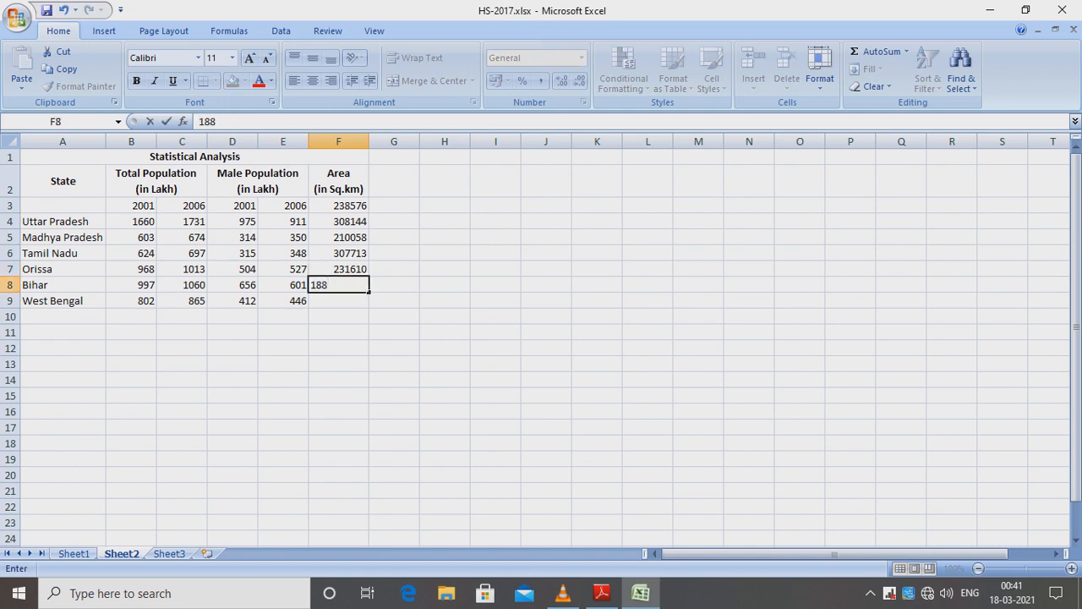
{"action": "type", "text": "752"}
{"action": "left_click", "coordinate": [338, 205]}
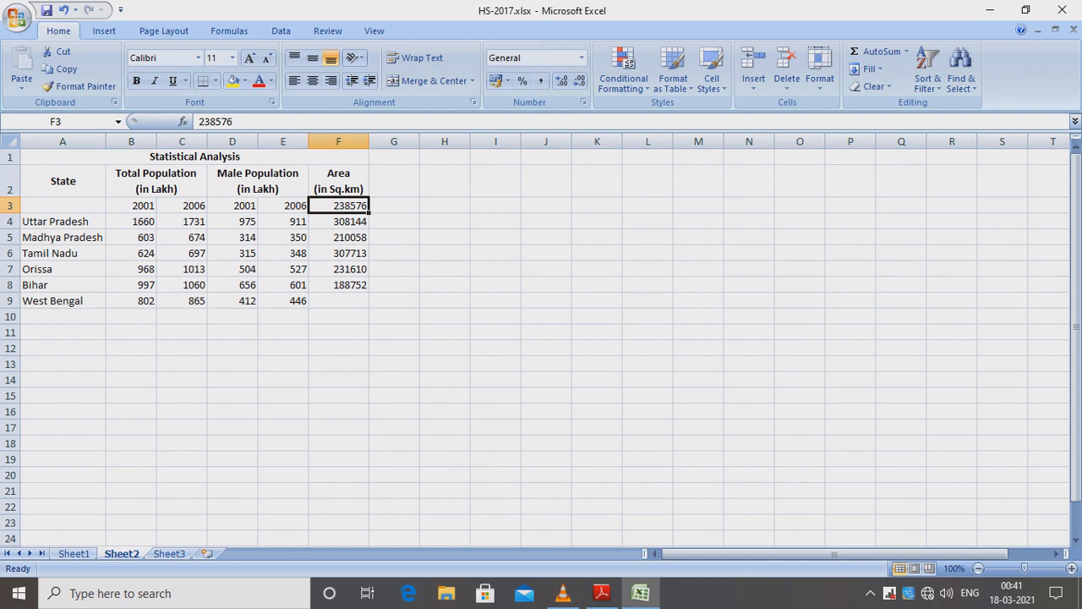
{"action": "right_click", "coordinate": [360, 206]}
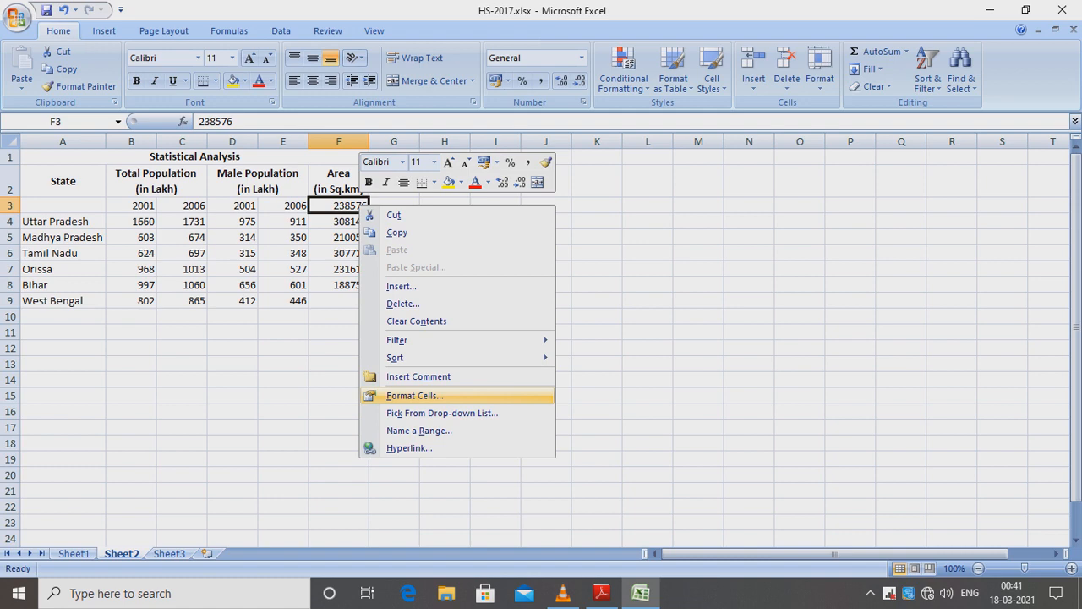
{"action": "key", "text": "Return"}
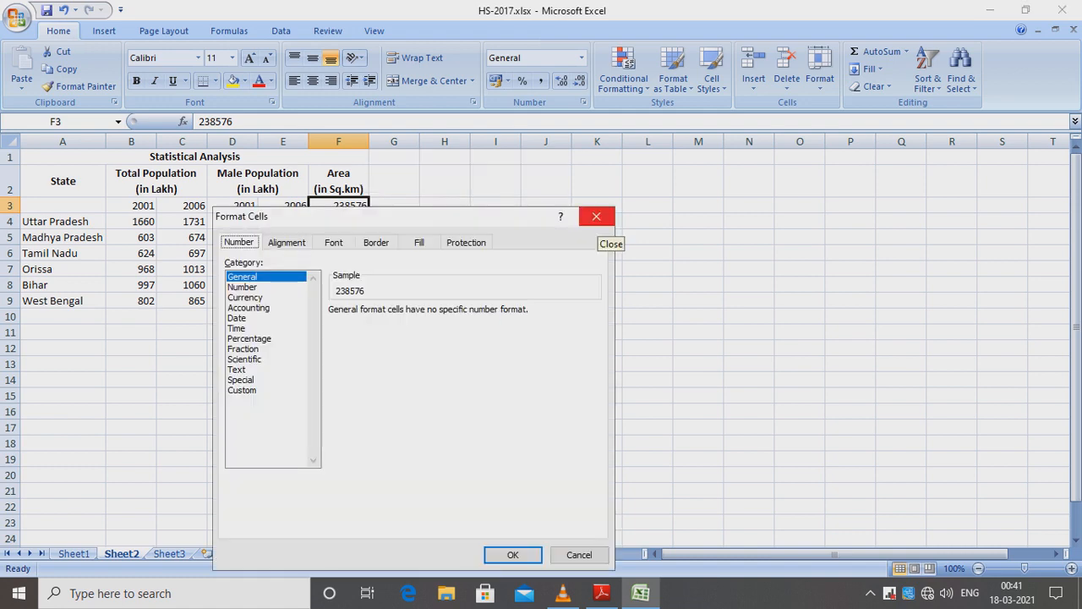
{"action": "left_click", "coordinate": [597, 217]}
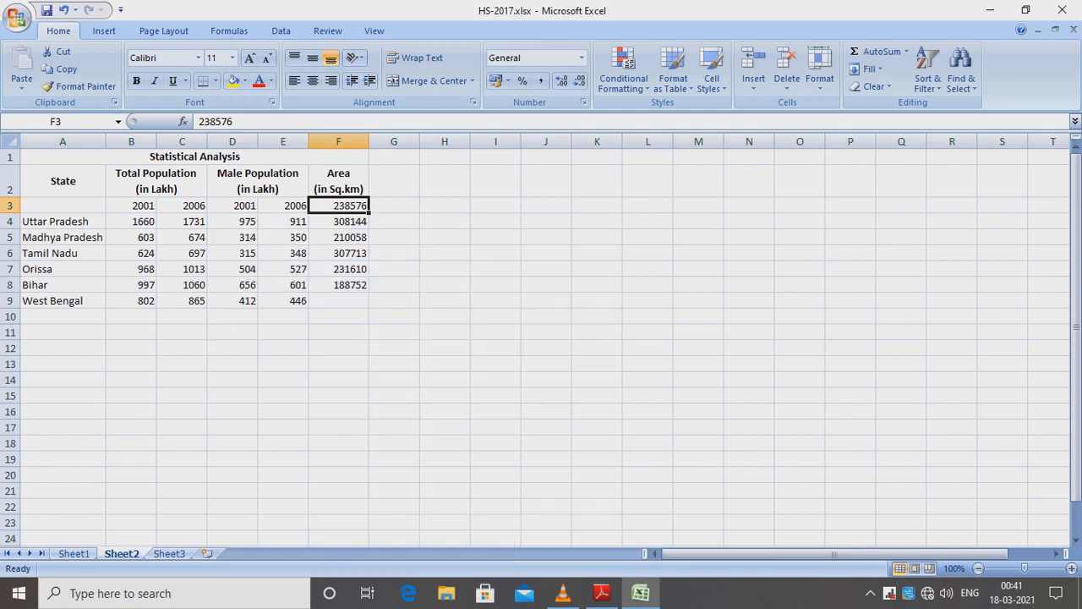
- Insert a blank cell at F3 with the Shift cells down option so the area values line up with their states
{"action": "left_click", "coordinate": [753, 83]}
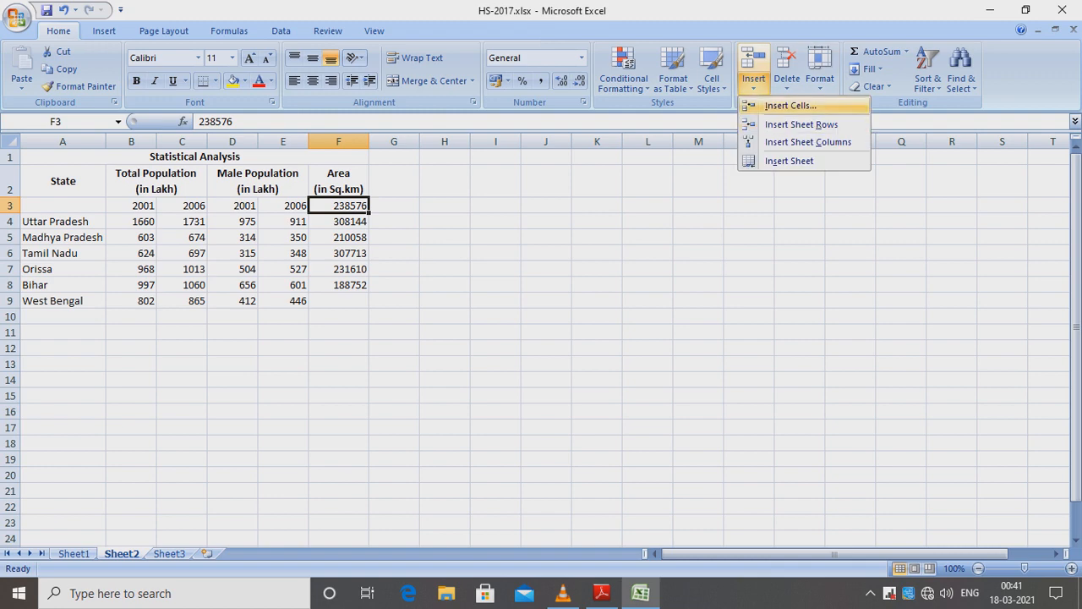
{"action": "left_click", "coordinate": [790, 106]}
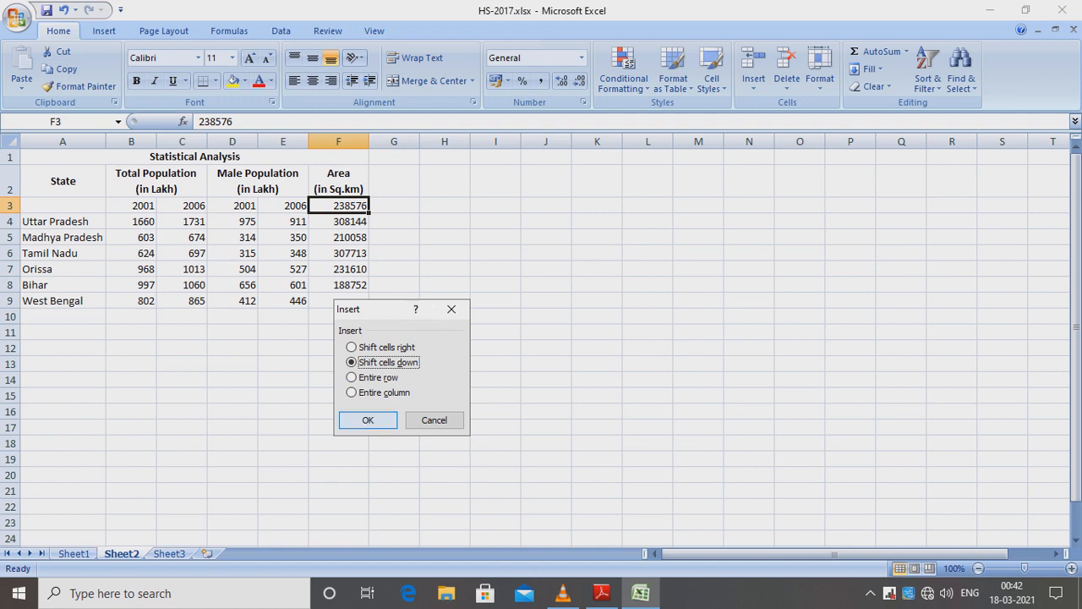
{"action": "key", "text": "Return"}
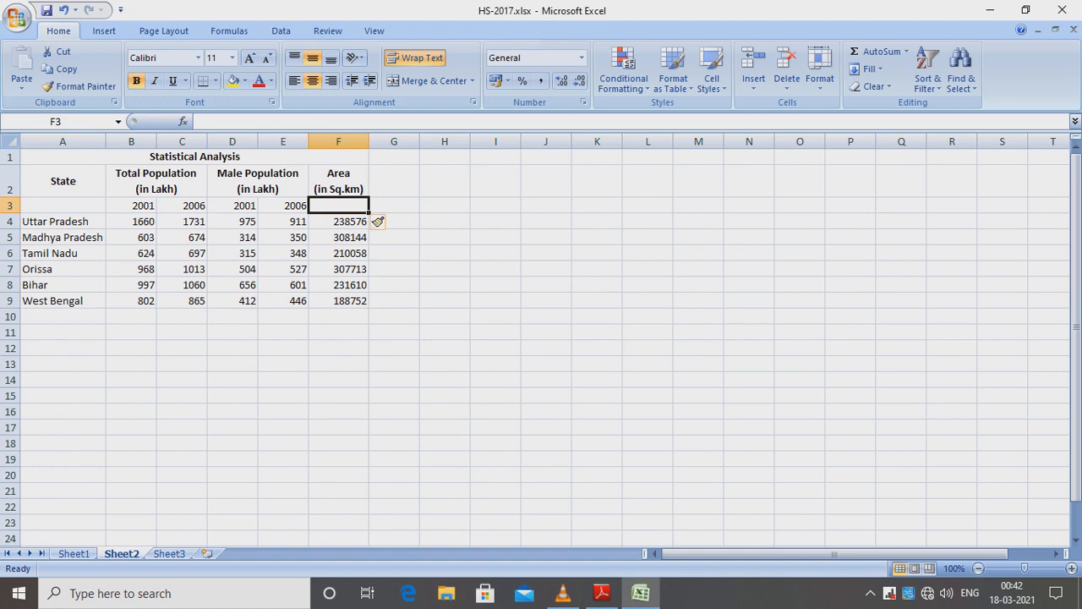
{"action": "left_click", "coordinate": [495, 316]}
{"action": "left_click", "coordinate": [394, 237]}
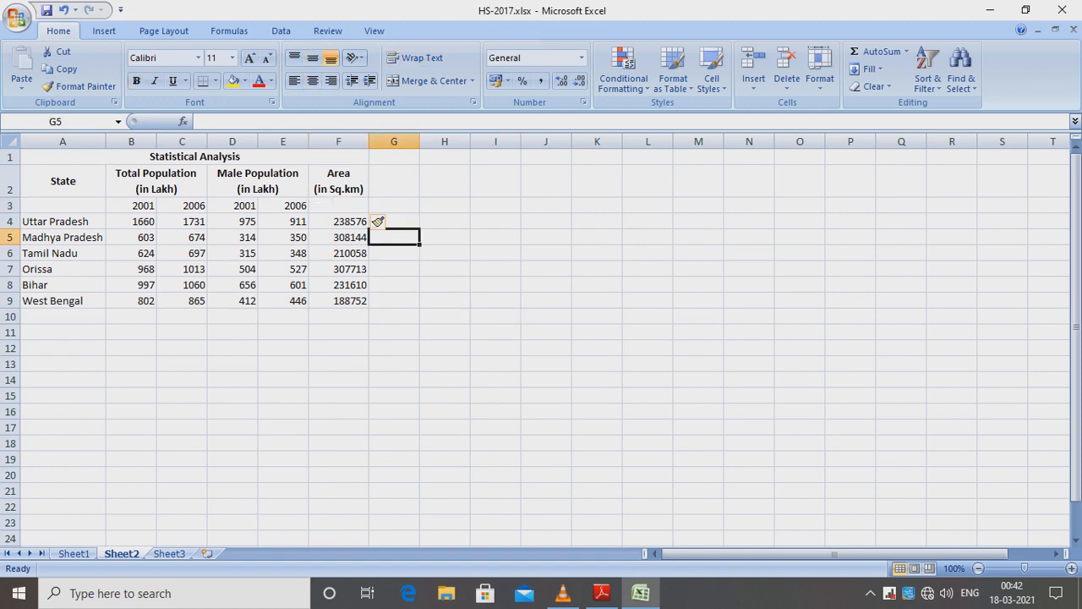
{"action": "left_click", "coordinate": [398, 222]}
{"action": "left_click", "coordinate": [395, 364]}
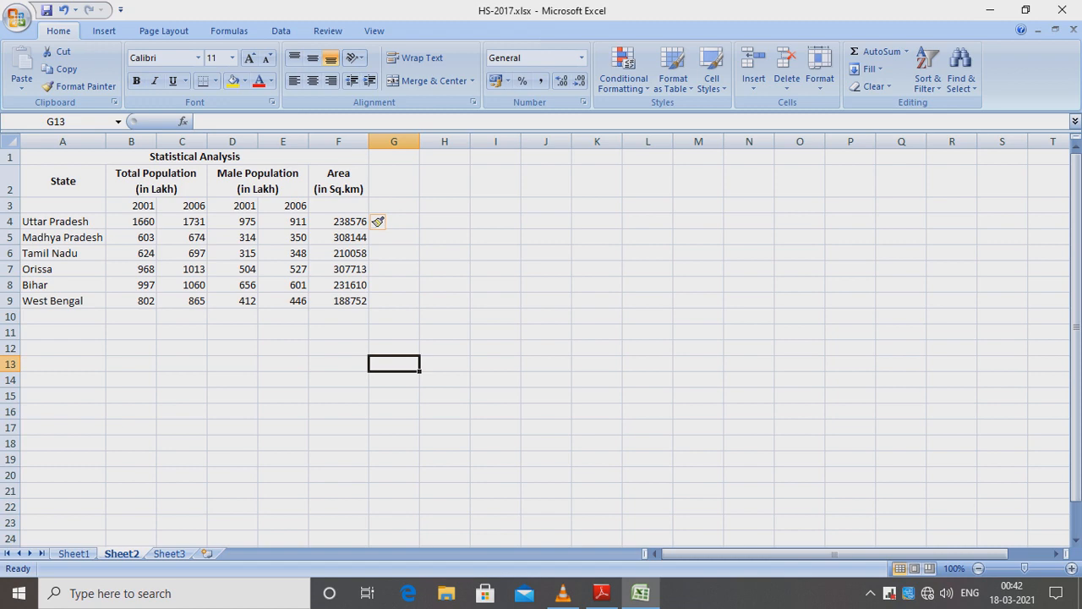
- Compare the table with the exam PDF and centre the contents of A3:F9 horizontally and vertically in the workbook
{"action": "left_click", "coordinate": [603, 593]}
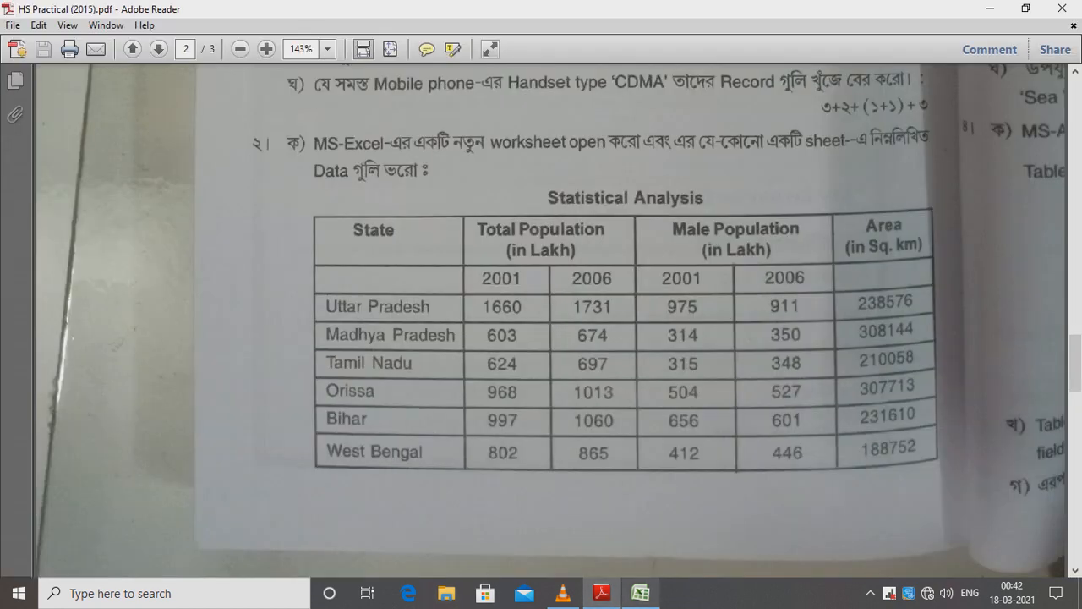
{"action": "left_click", "coordinate": [640, 592]}
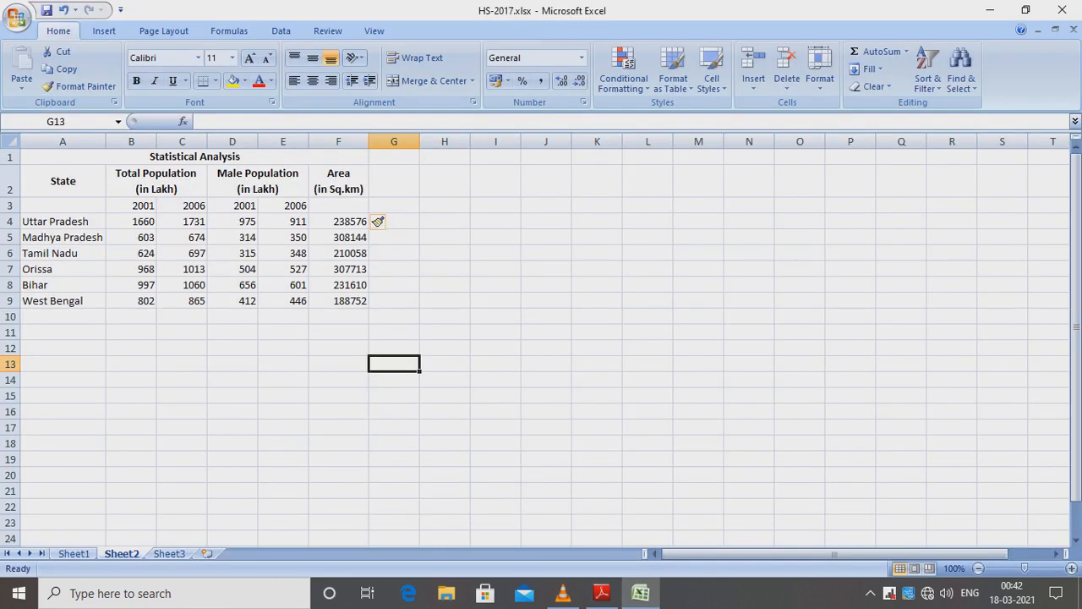
{"action": "left_click", "coordinate": [62, 205]}
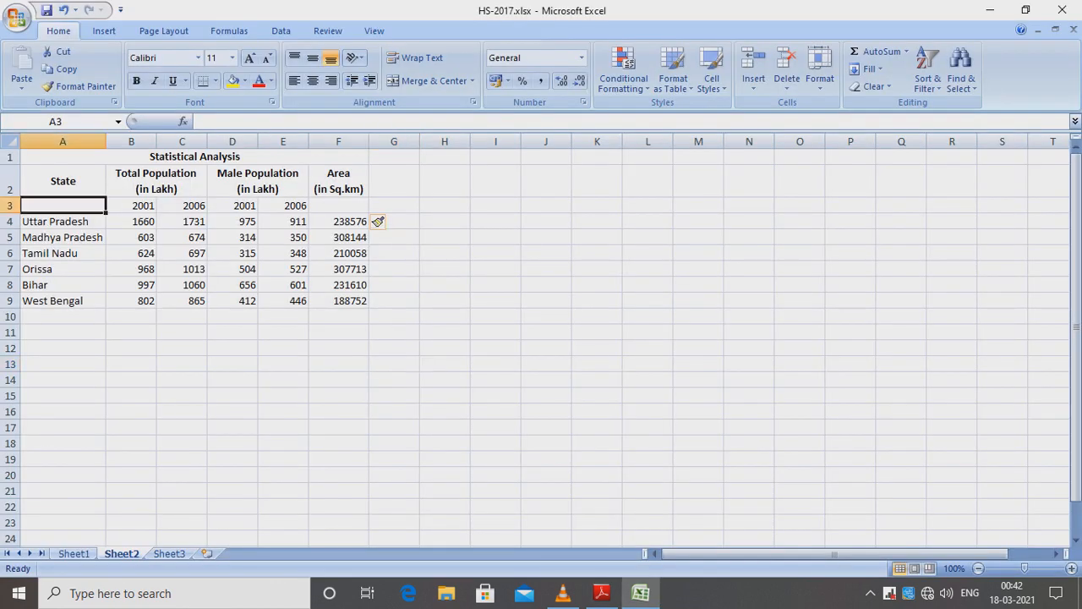
{"action": "left_click_drag", "start_coordinate": [62, 206], "coordinate": [338, 300]}
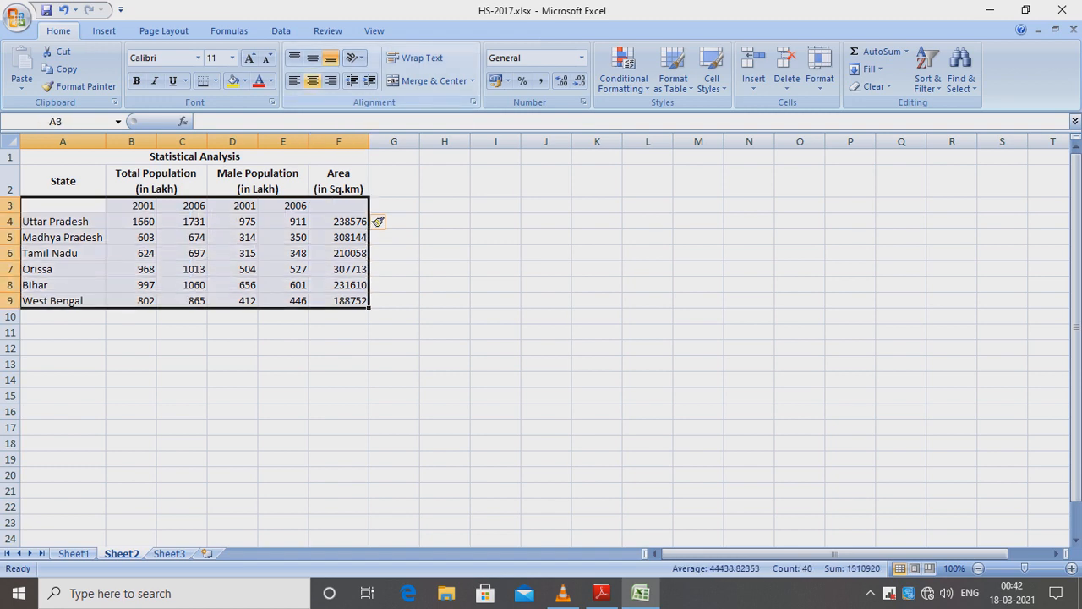
{"action": "left_click", "coordinate": [312, 81]}
{"action": "left_click", "coordinate": [312, 58]}
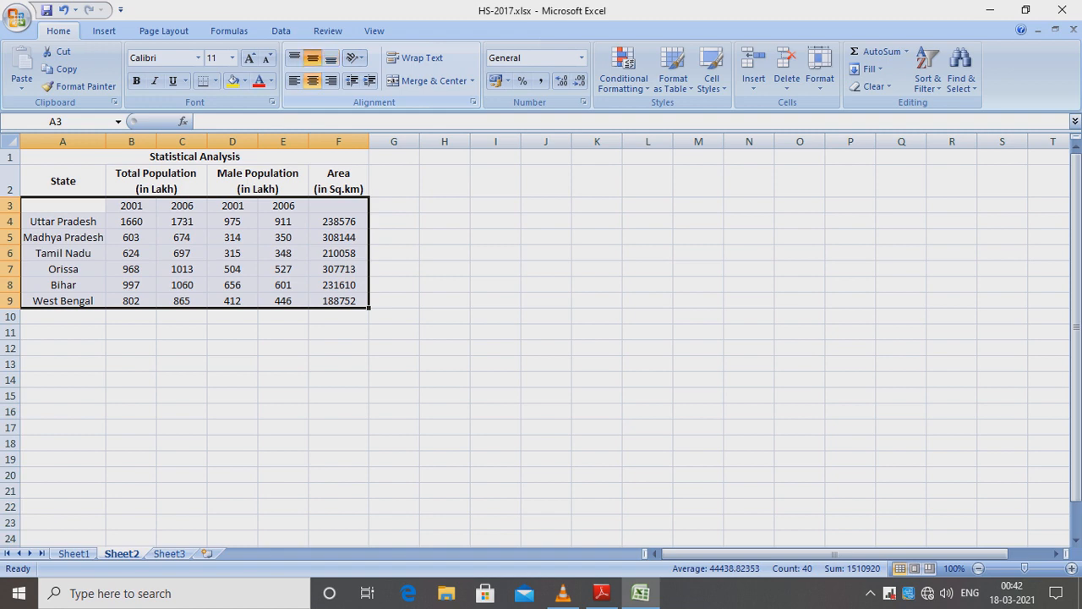
{"action": "left_click", "coordinate": [394, 332]}
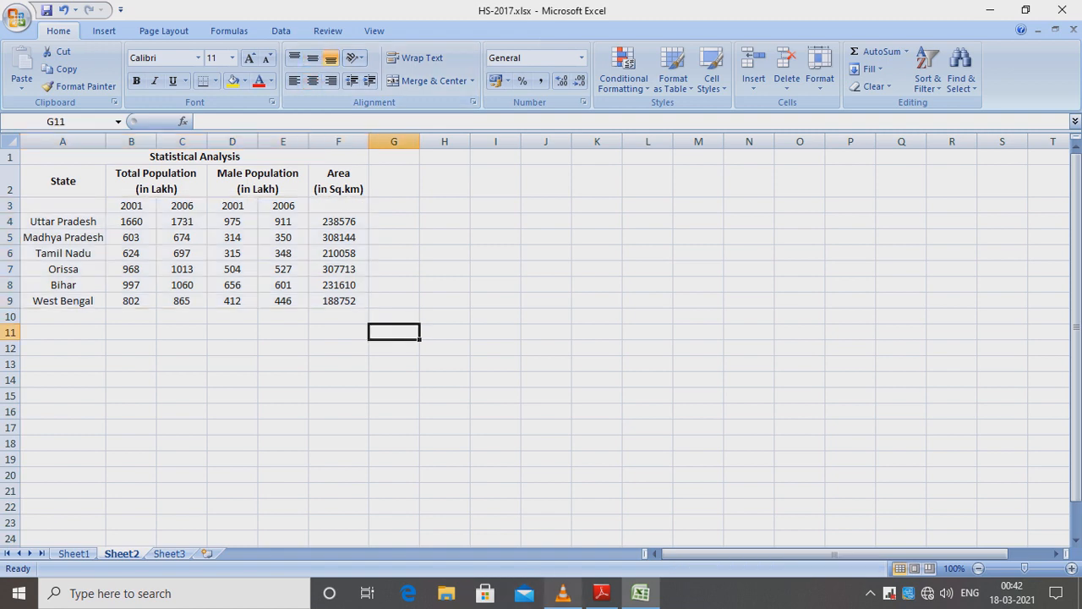
- Switch to Adobe Reader, read the remaining Excel tasks on page 3 of the exam PDF, and return to the workbook
{"action": "left_click", "coordinate": [602, 593]}
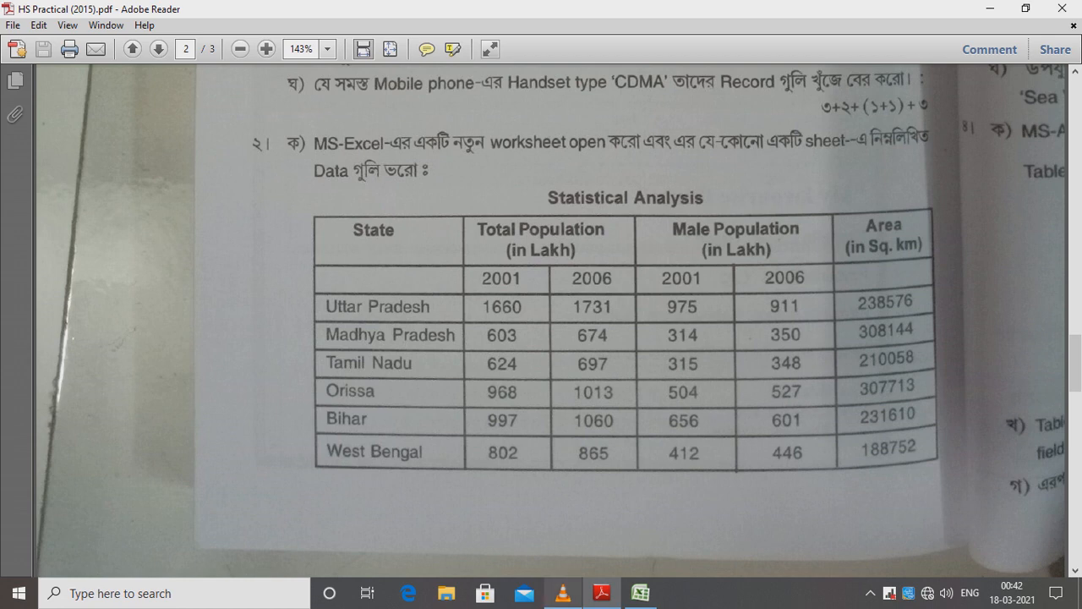
{"action": "scroll", "coordinate": [549, 321], "scroll_direction": "down", "scroll_amount": 10}
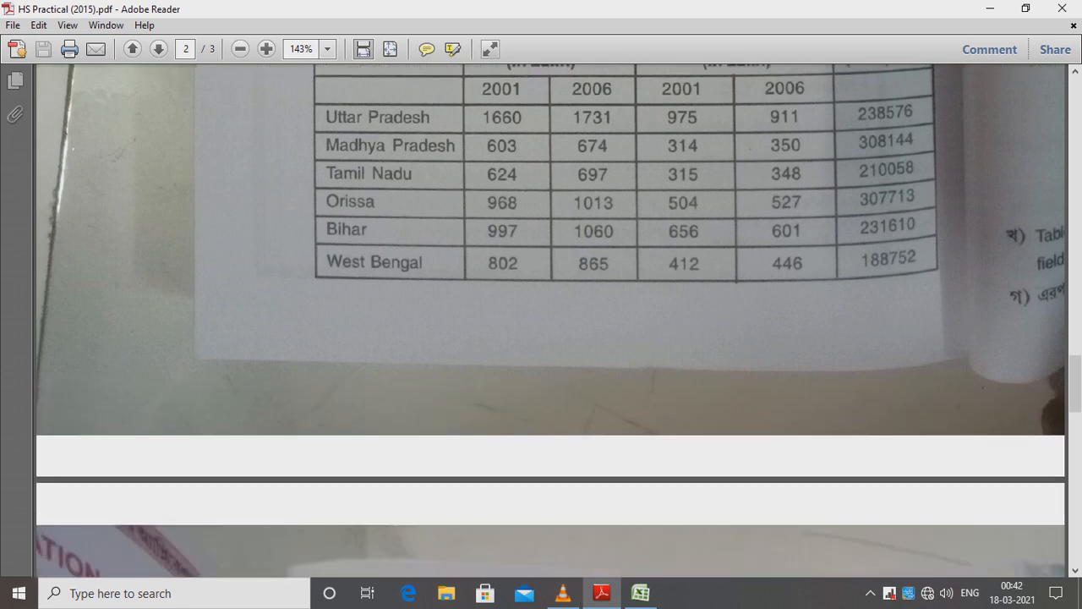
{"action": "scroll", "coordinate": [549, 322], "scroll_direction": "down", "scroll_amount": 3}
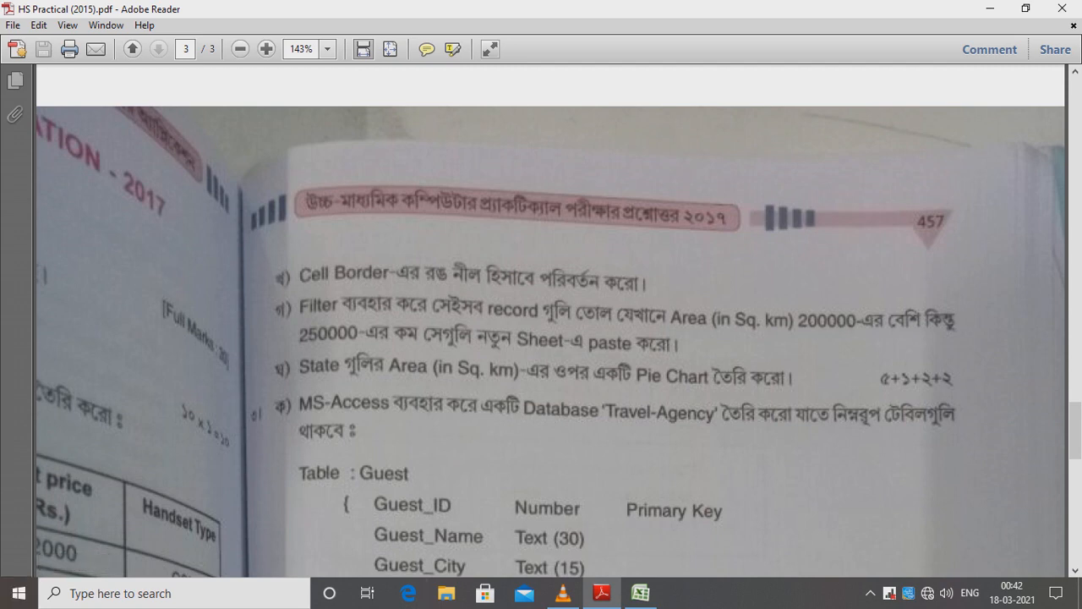
{"action": "left_click", "coordinate": [640, 593]}
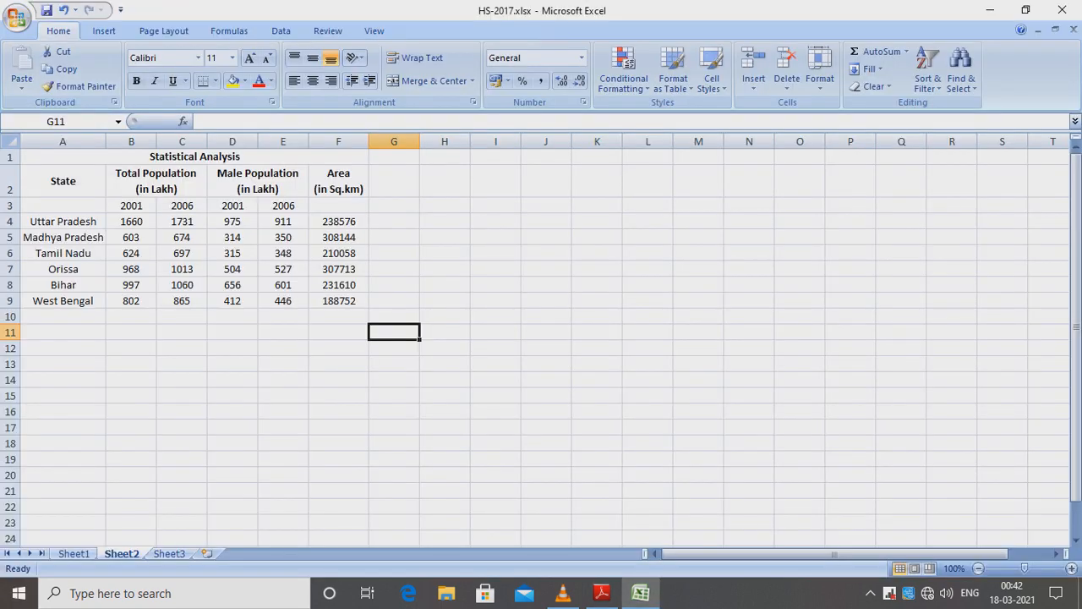
- Select the whole table A1:F9, check the cell border task in the exam PDF in Adobe Reader, and return to the workbook
{"action": "left_click", "coordinate": [161, 158]}
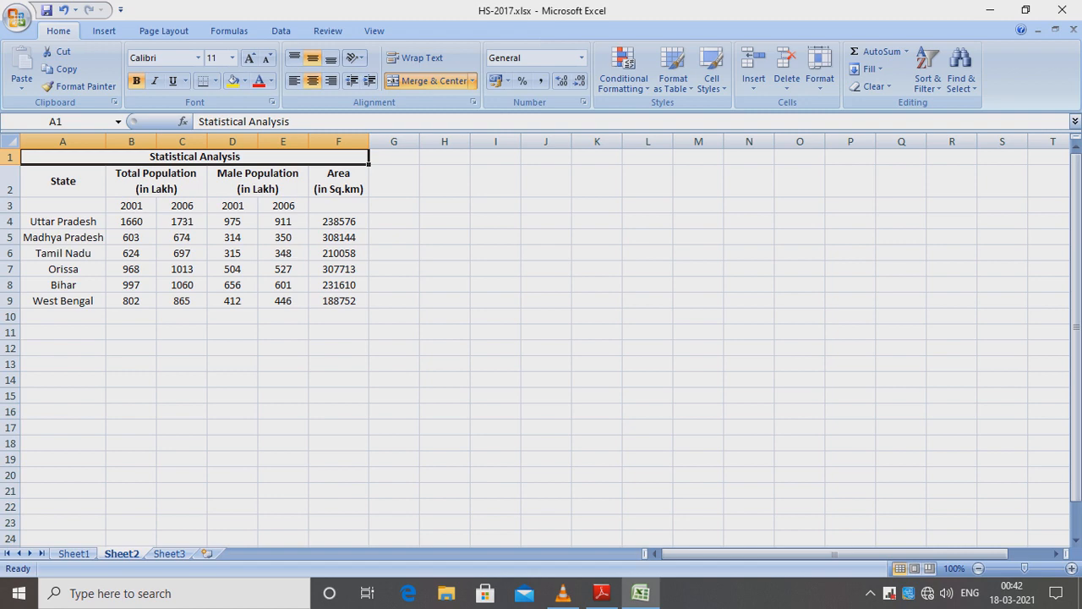
{"action": "left_click_drag", "start_coordinate": [161, 158], "coordinate": [161, 301]}
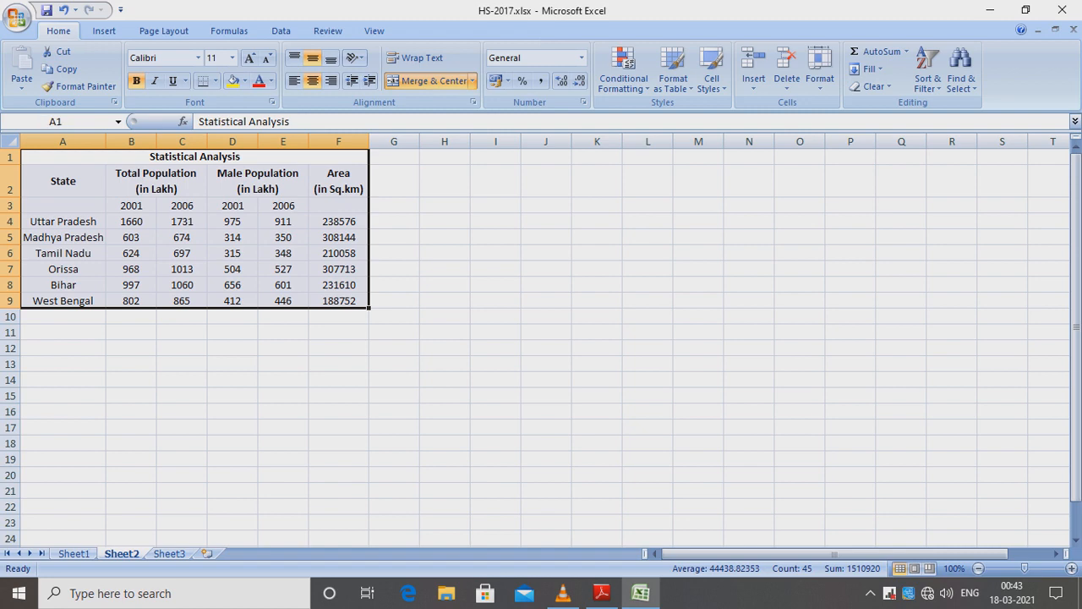
{"action": "left_click", "coordinate": [602, 592]}
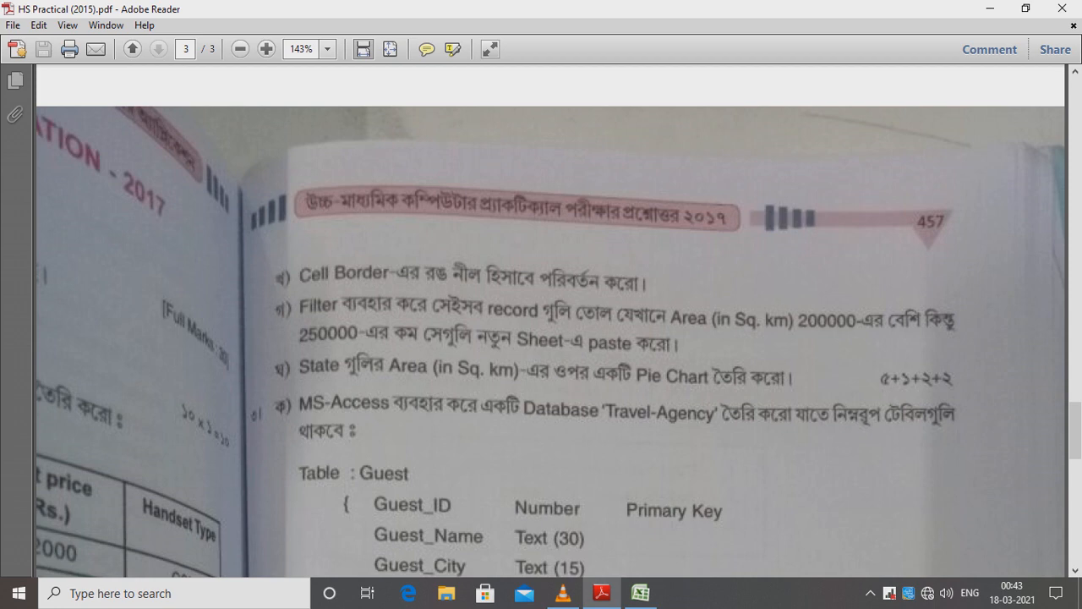
{"action": "left_click", "coordinate": [640, 593]}
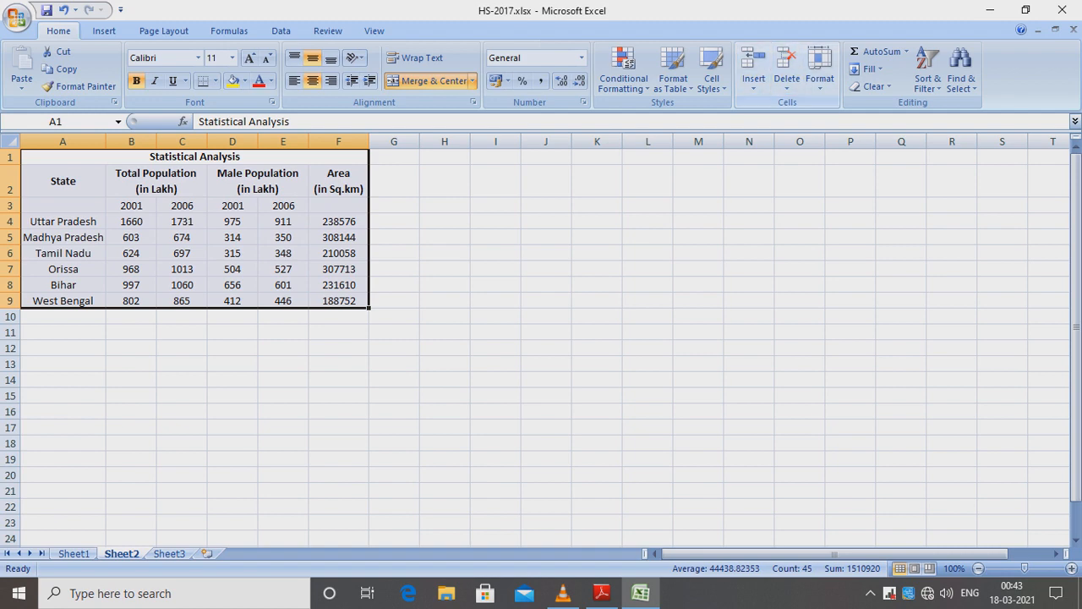
- Apply an outline border in the standard Blue colour around A1:F9 through the cell formatting
{"action": "left_click", "coordinate": [820, 72]}
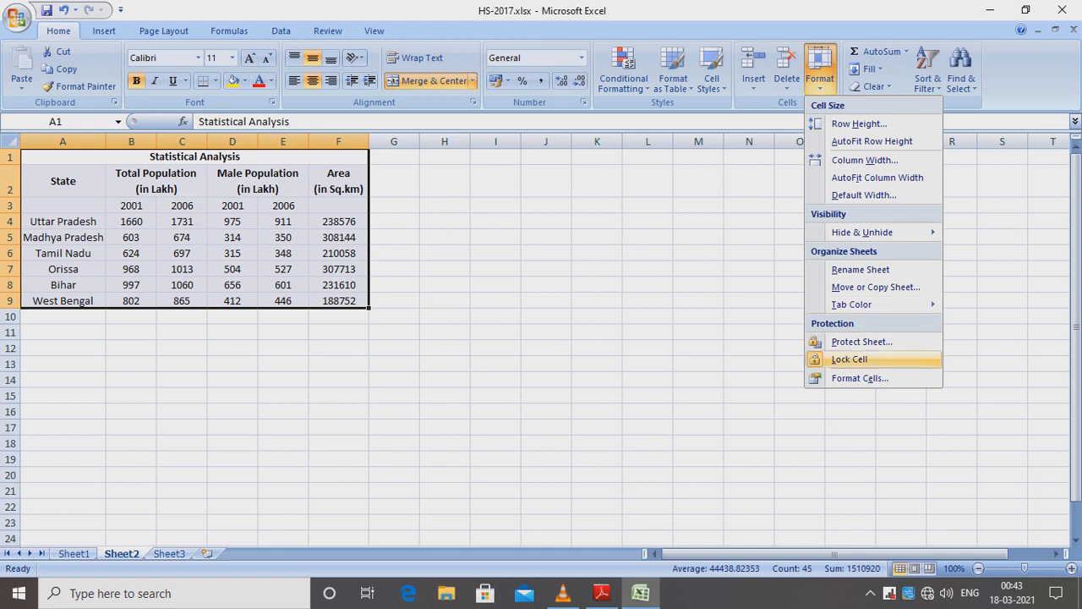
{"action": "left_click", "coordinate": [859, 378]}
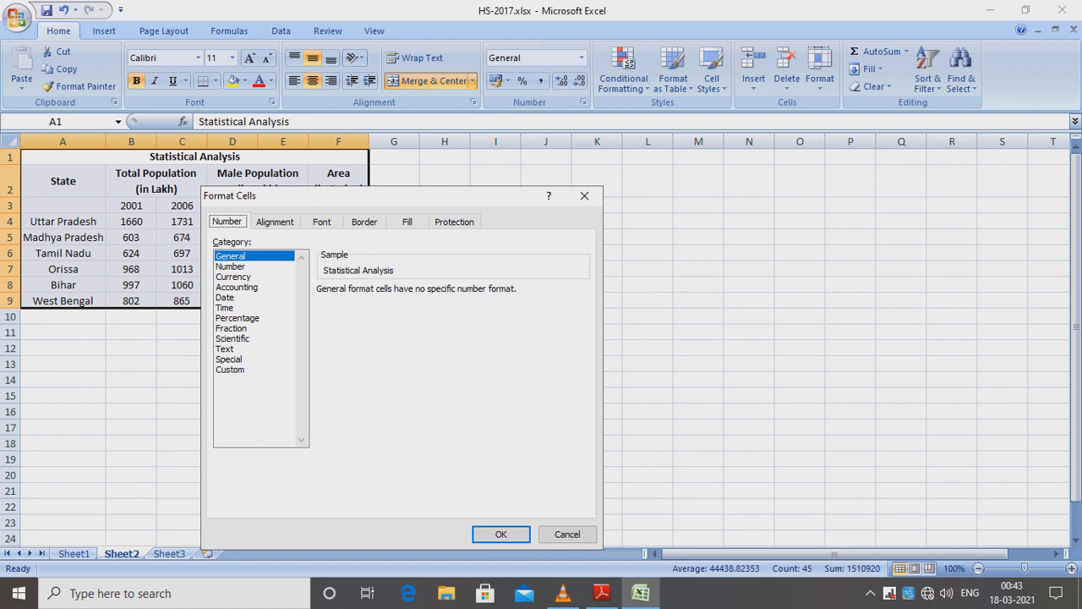
{"action": "left_click", "coordinate": [364, 222]}
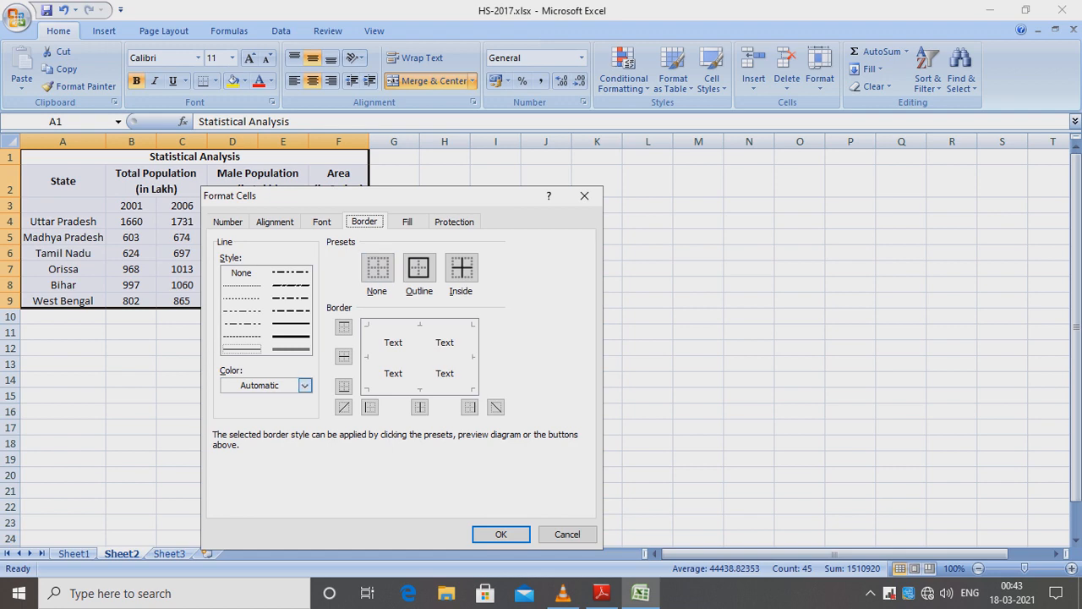
{"action": "left_click", "coordinate": [304, 385]}
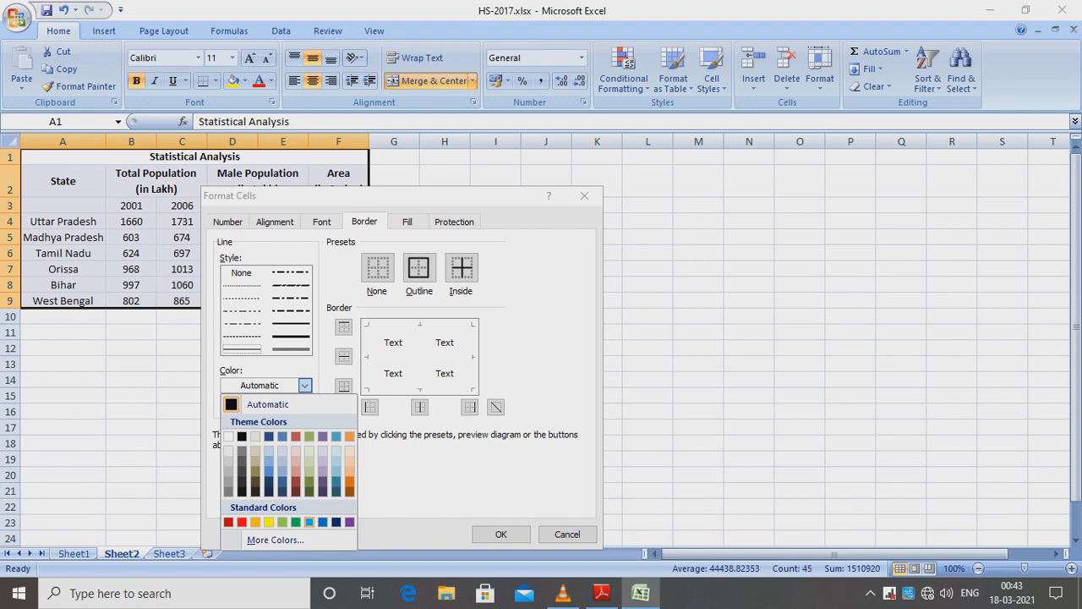
{"action": "left_click", "coordinate": [310, 522]}
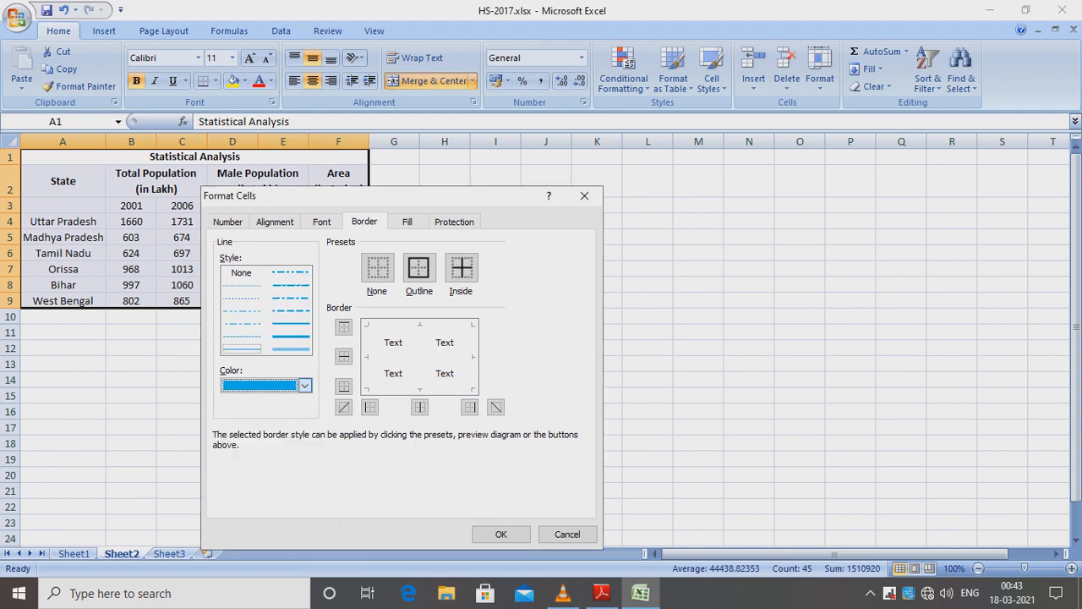
{"action": "left_click", "coordinate": [304, 384]}
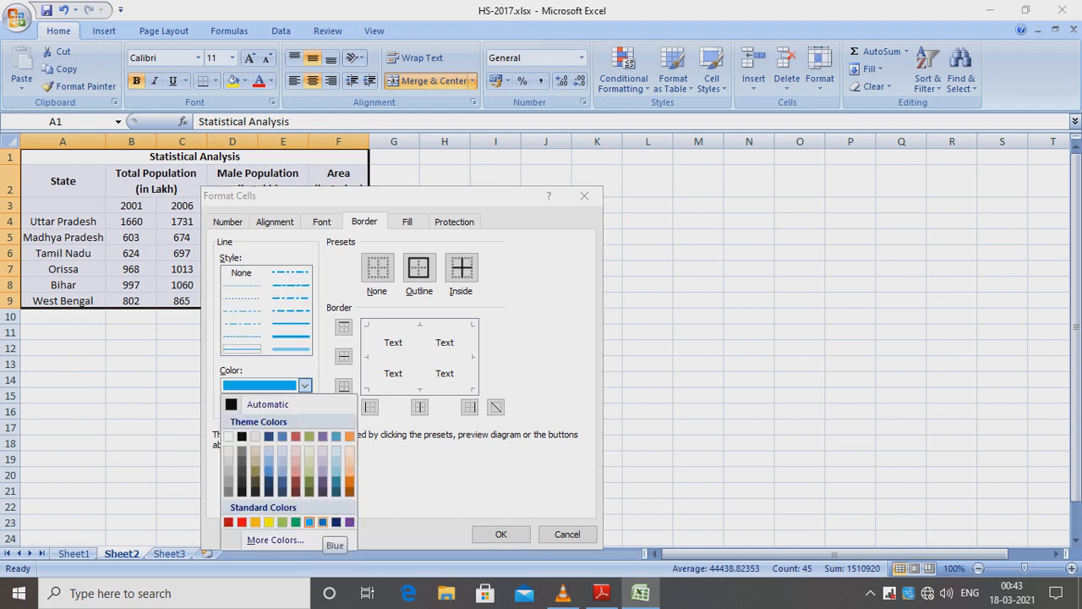
{"action": "left_click", "coordinate": [322, 522]}
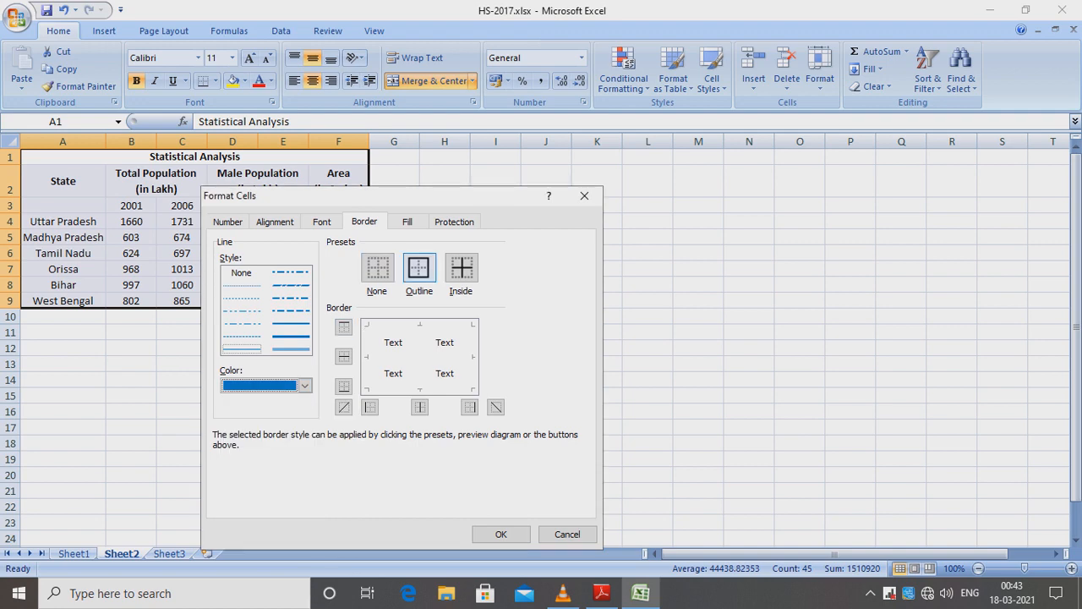
{"action": "left_click", "coordinate": [419, 267]}
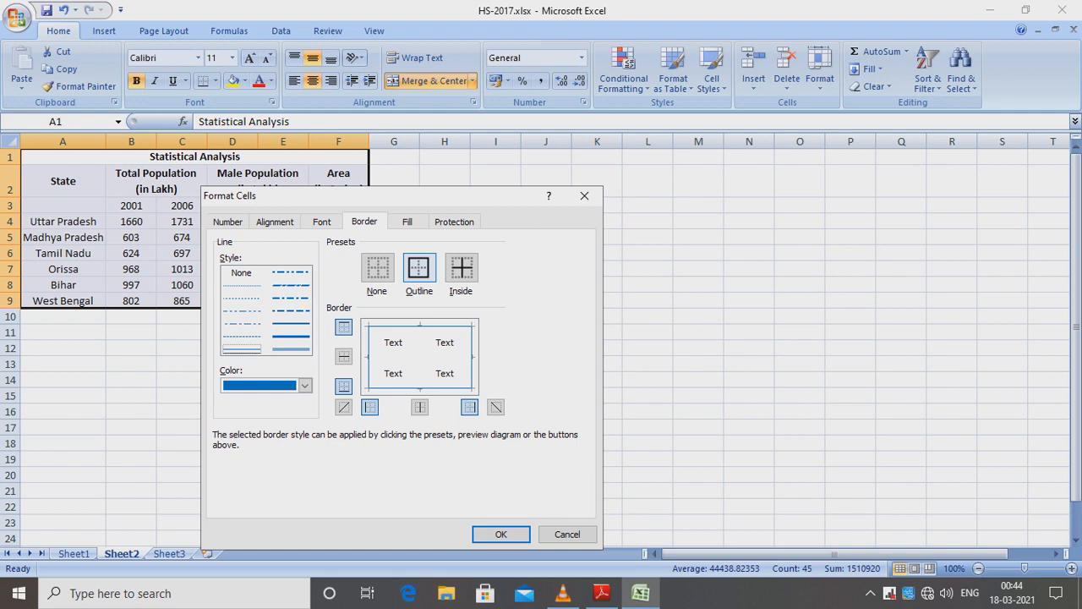
{"action": "left_click", "coordinate": [502, 535]}
{"action": "left_click", "coordinate": [339, 459]}
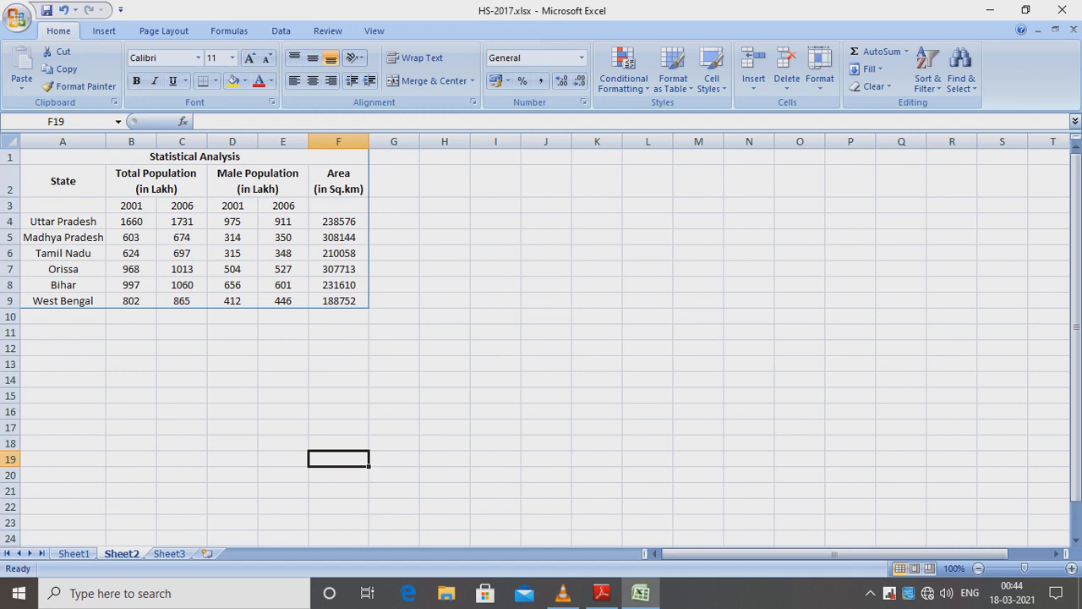
- Read the filter task in the exam PDF in Adobe Reader, return to the workbook, and turn on filtering for A2:F9
{"action": "left_click", "coordinate": [602, 592]}
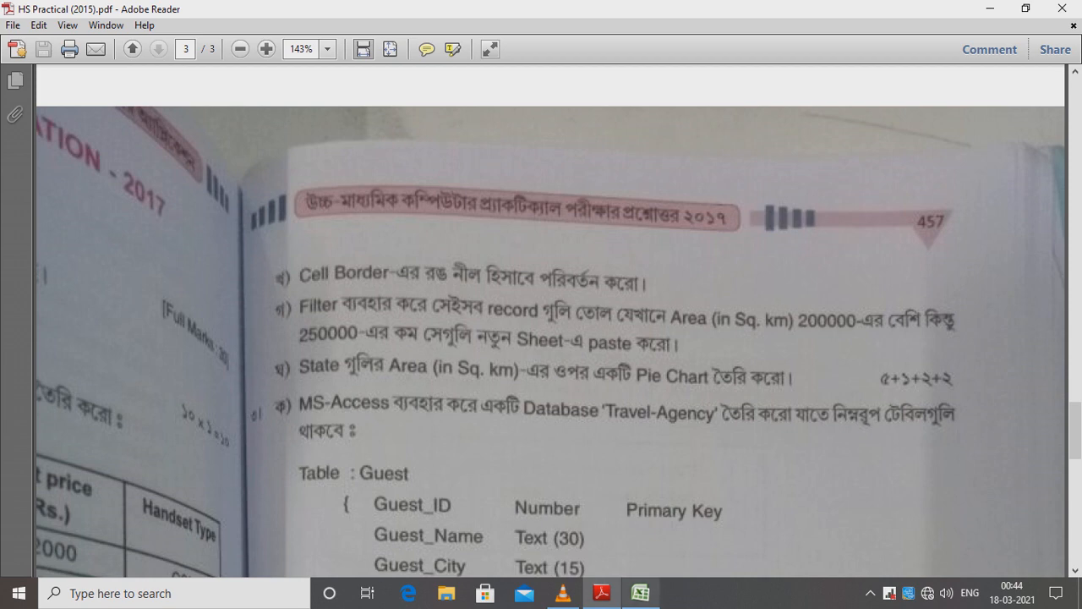
{"action": "left_click", "coordinate": [641, 593]}
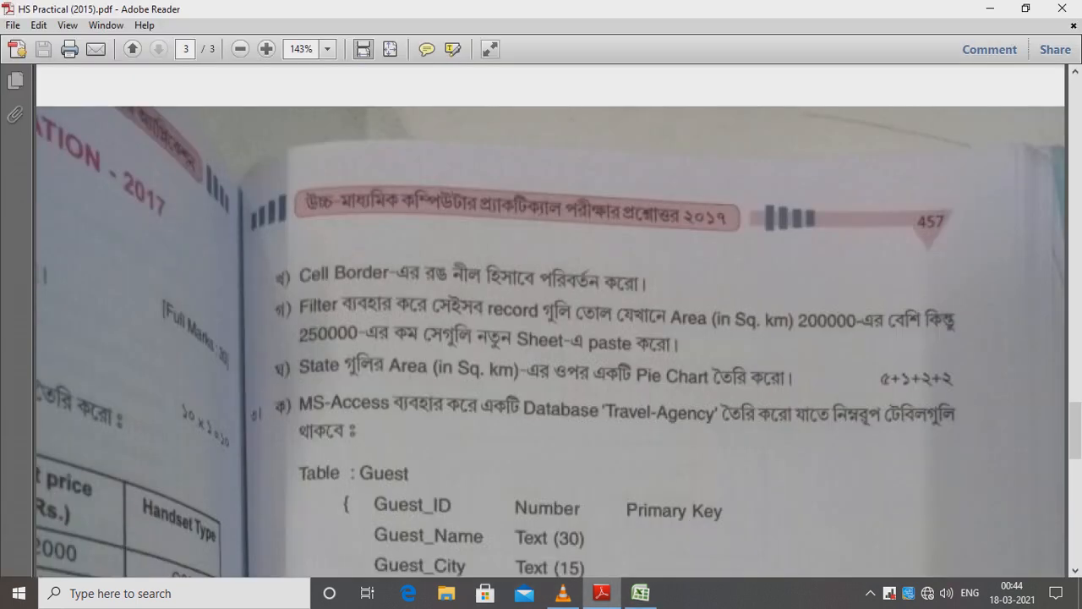
{"action": "left_click", "coordinate": [602, 592]}
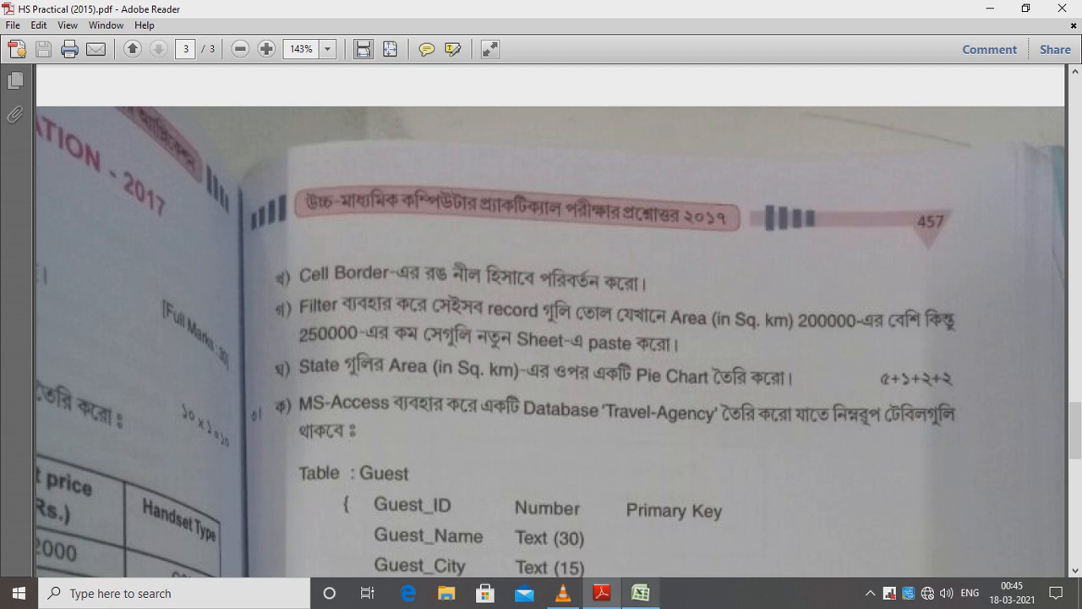
{"action": "left_click", "coordinate": [641, 592]}
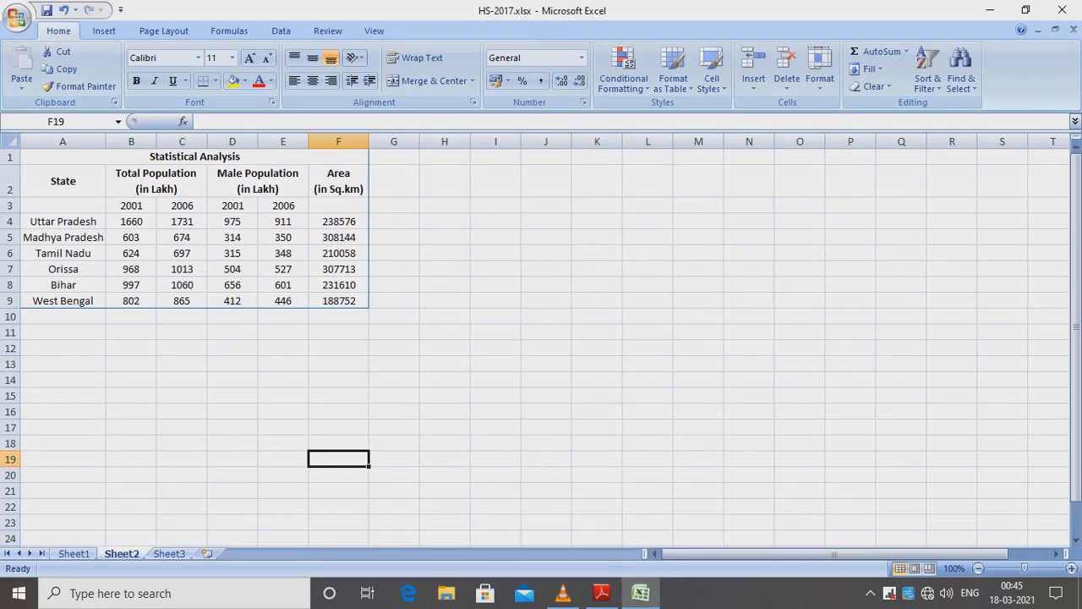
{"action": "left_click", "coordinate": [63, 181]}
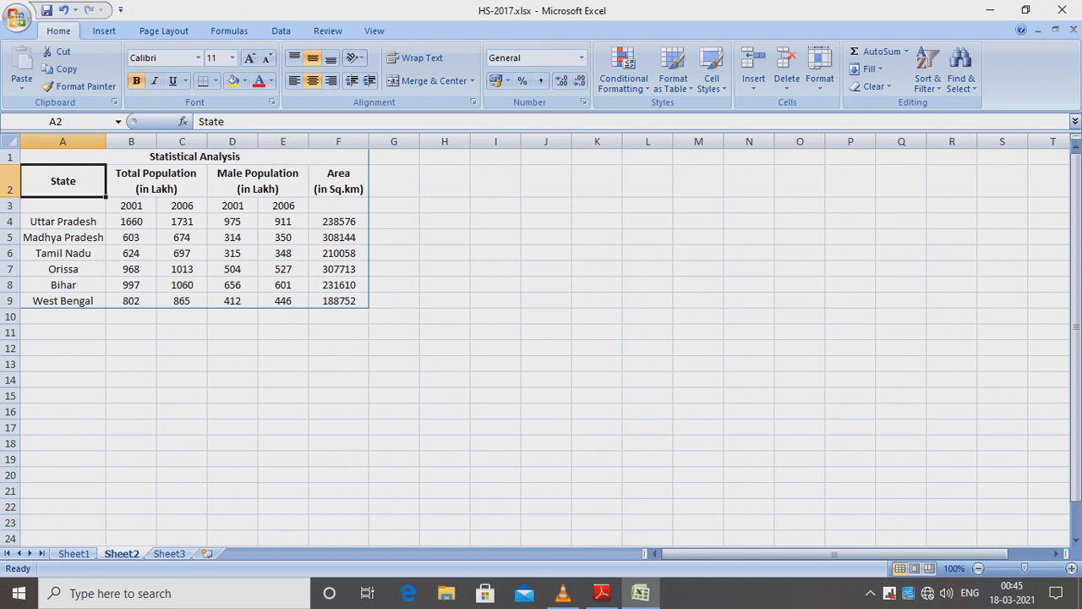
{"action": "left_click_drag", "start_coordinate": [62, 181], "coordinate": [338, 301]}
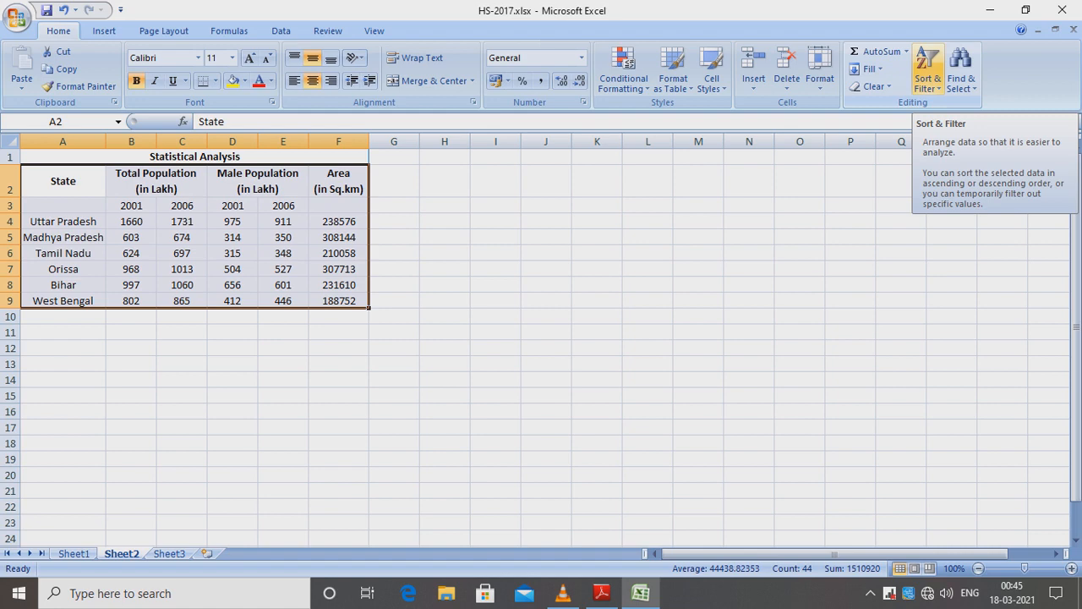
{"action": "left_click", "coordinate": [280, 30]}
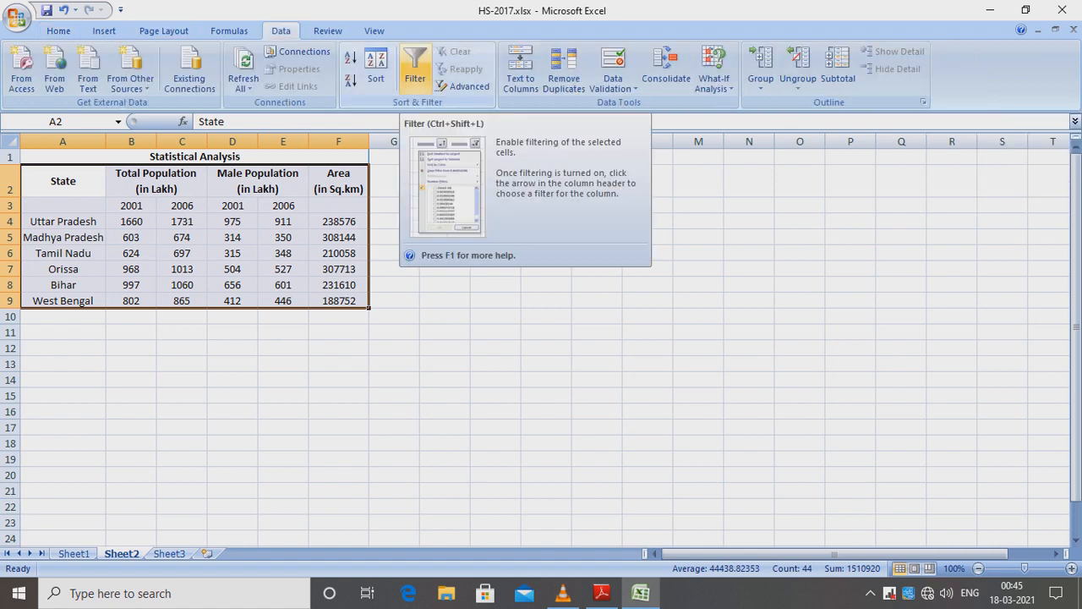
{"action": "left_click", "coordinate": [414, 68]}
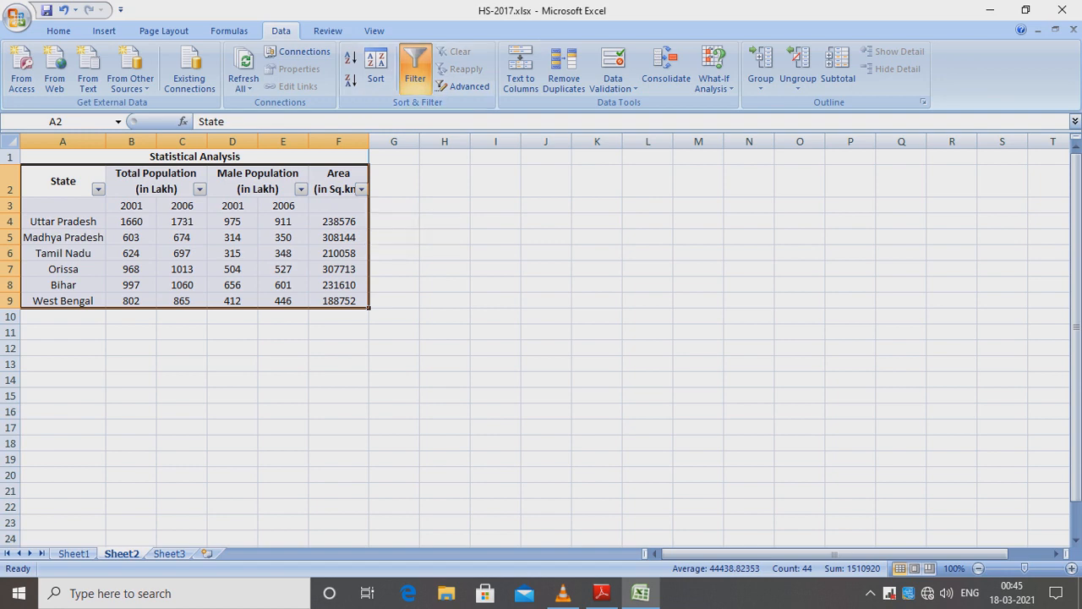
- View the number filter choices for the Area column, recheck the area limits in the exam PDF, and return to the workbook
{"action": "left_click", "coordinate": [361, 189]}
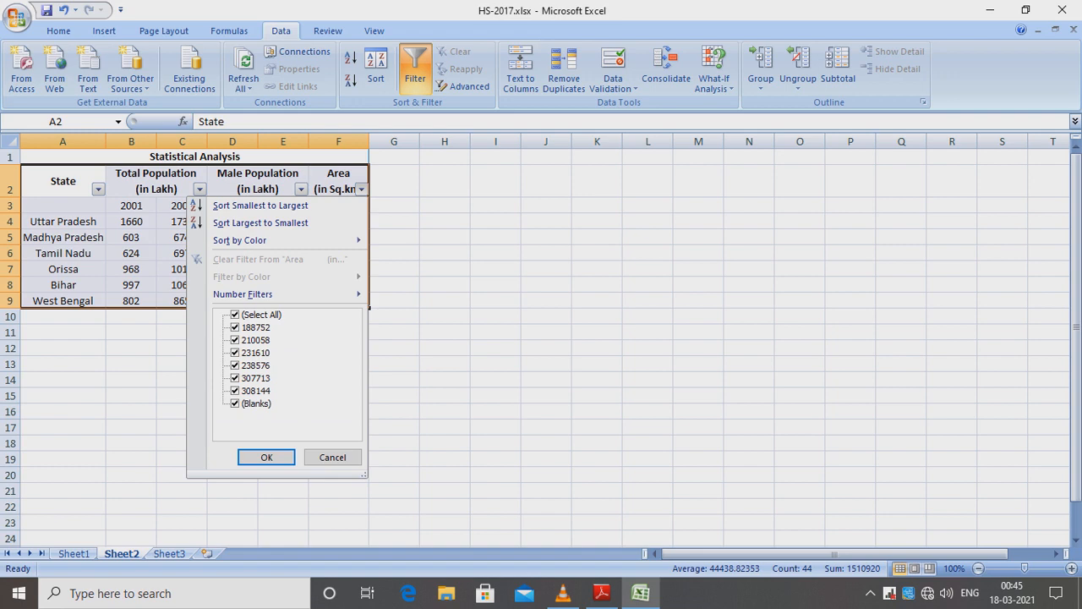
{"action": "mouse_move", "coordinate": [253, 293]}
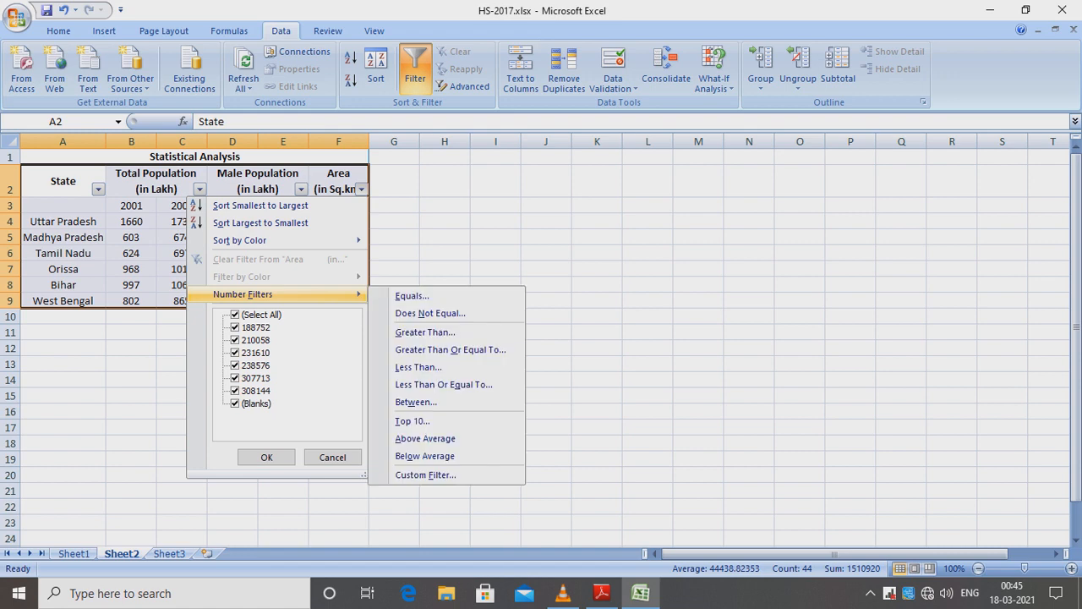
{"action": "left_click", "coordinate": [601, 592]}
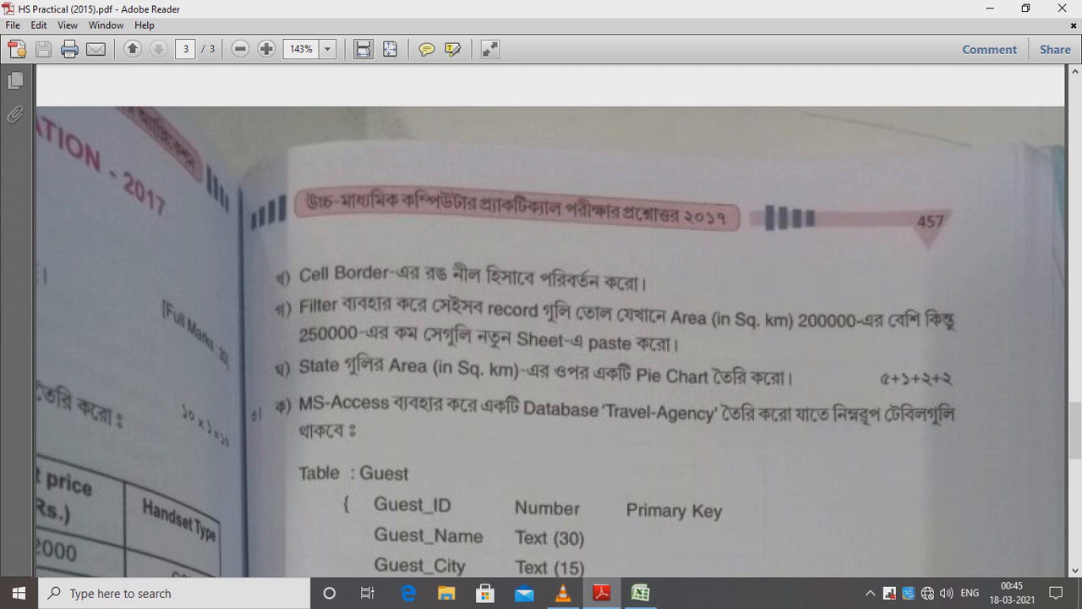
{"action": "mouse_move", "coordinate": [601, 593]}
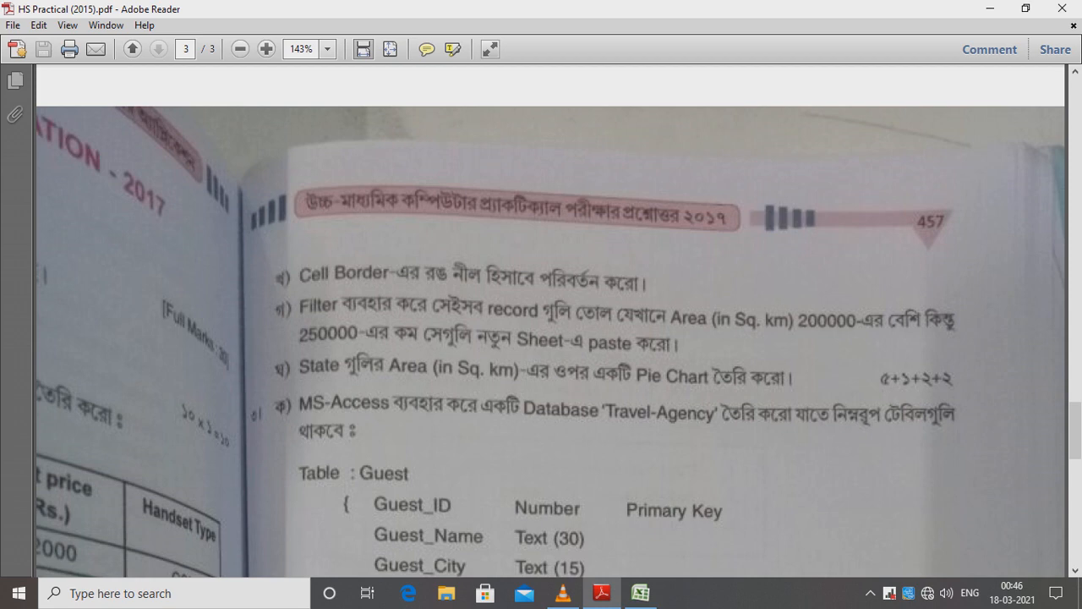
{"action": "left_click", "coordinate": [640, 592]}
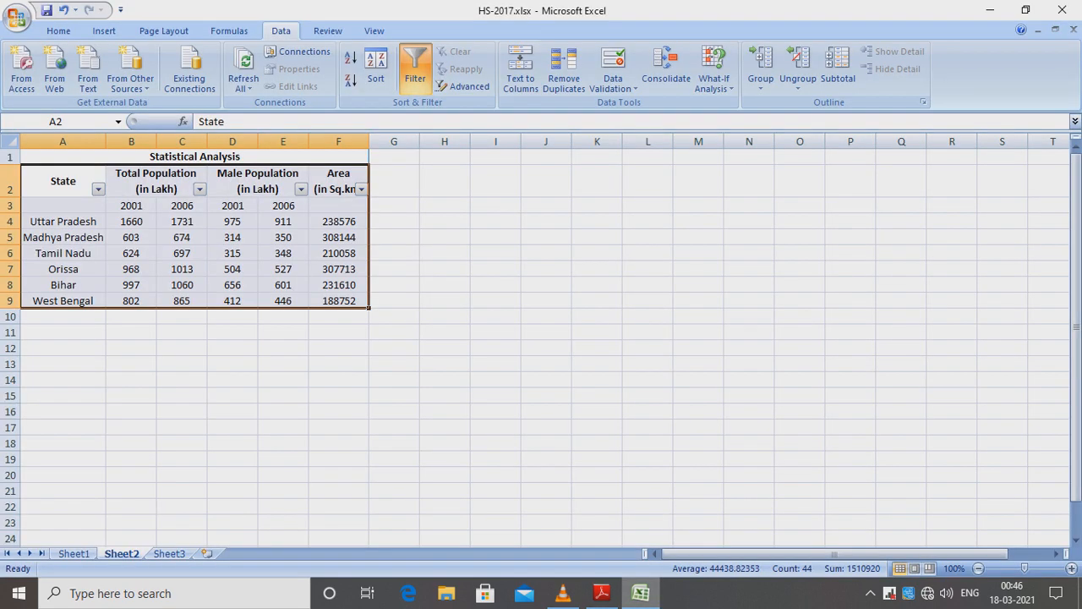
- Start a custom filter on the Area (in Sq.km) column with the first condition is greater than 200000
{"action": "left_click", "coordinate": [361, 188]}
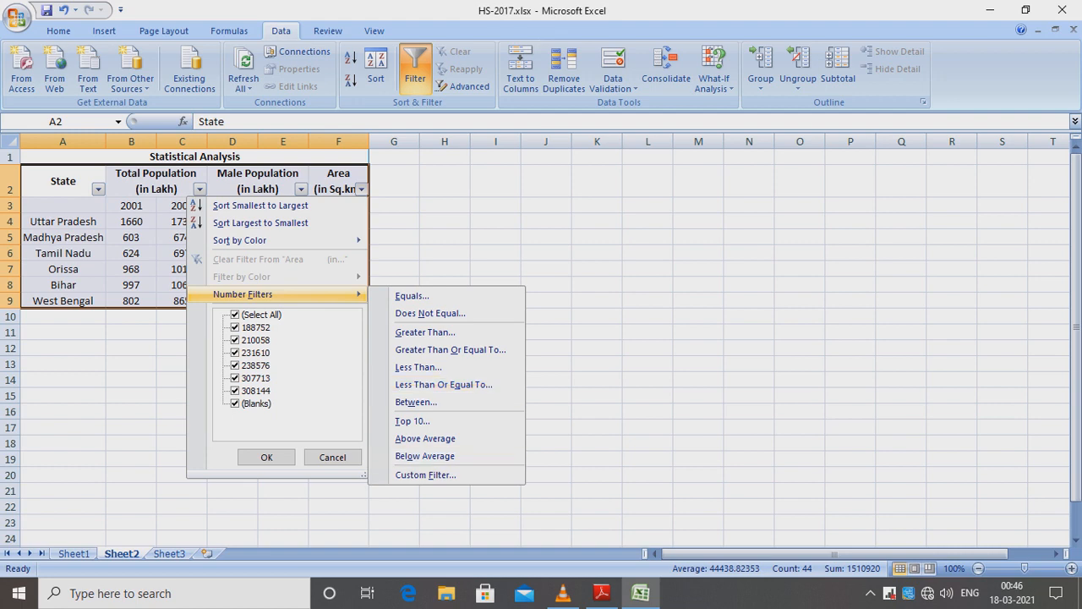
{"action": "key", "text": "Return"}
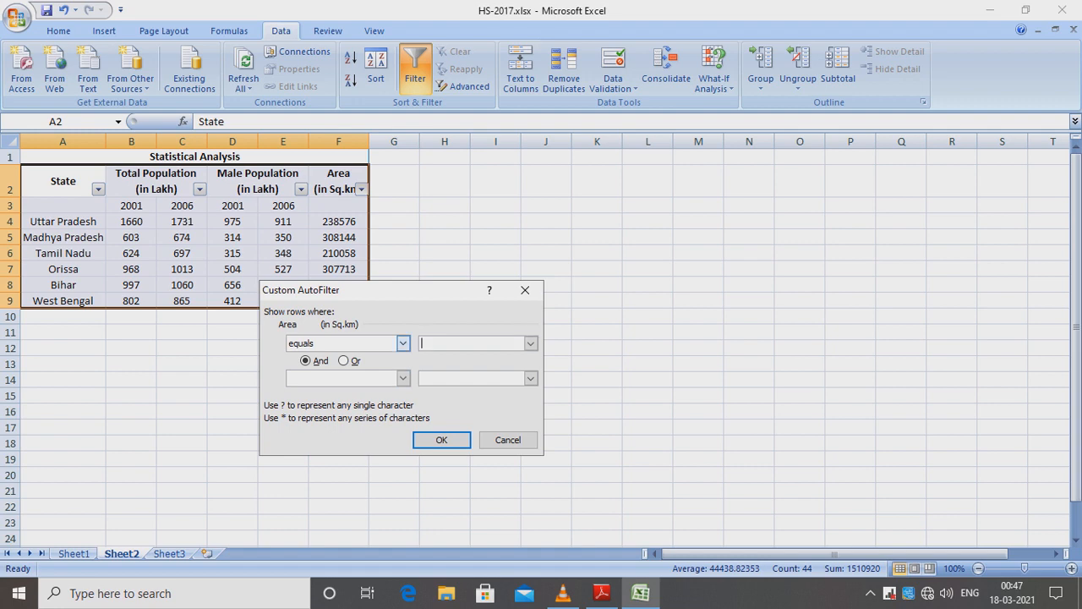
{"action": "left_click", "coordinate": [403, 342]}
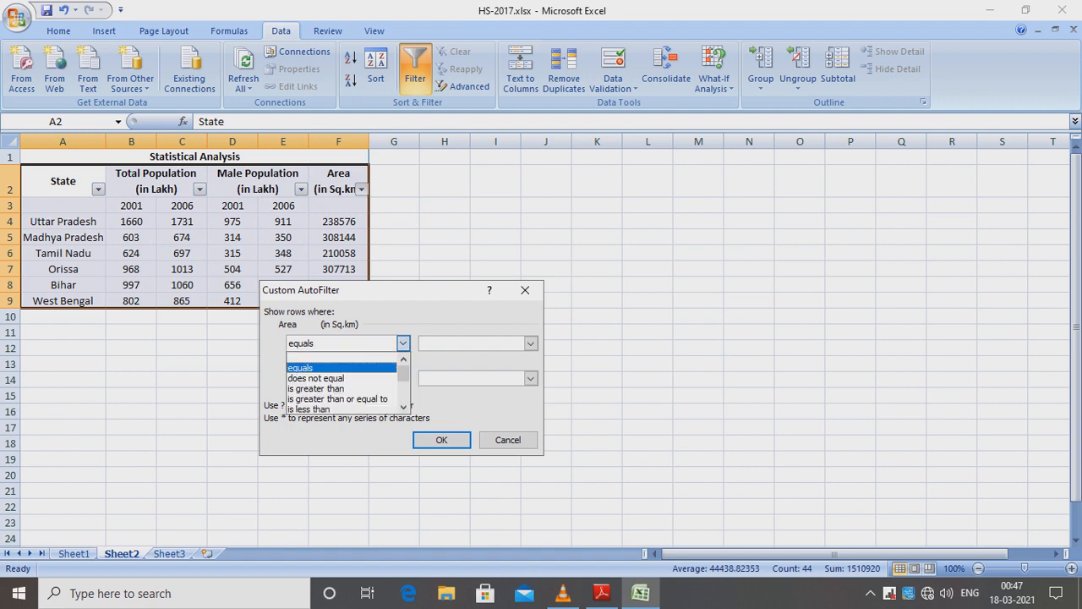
{"action": "left_click", "coordinate": [341, 388]}
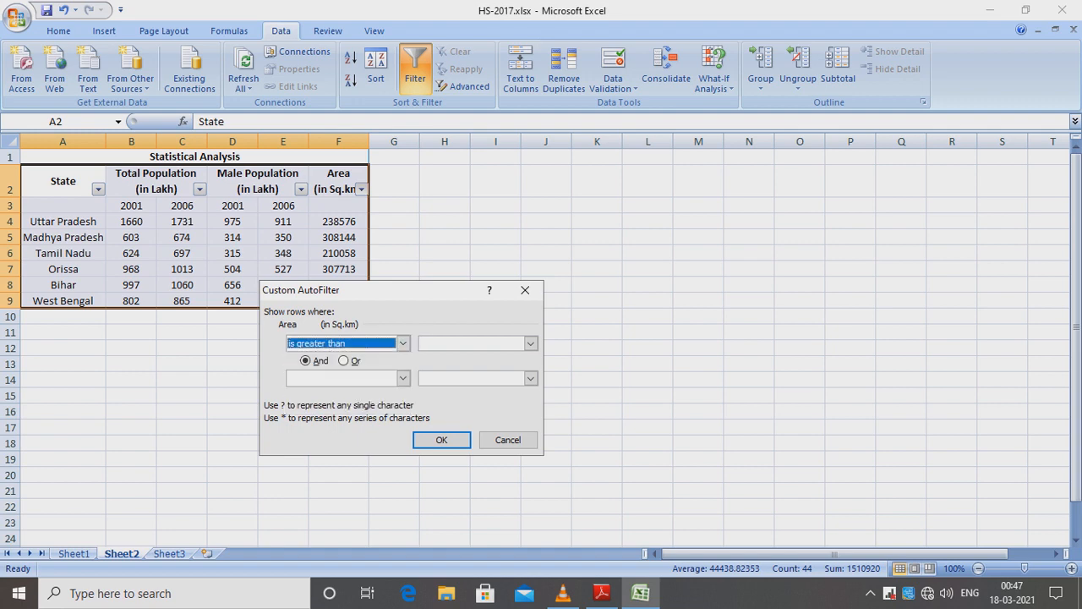
{"action": "left_click", "coordinate": [471, 343]}
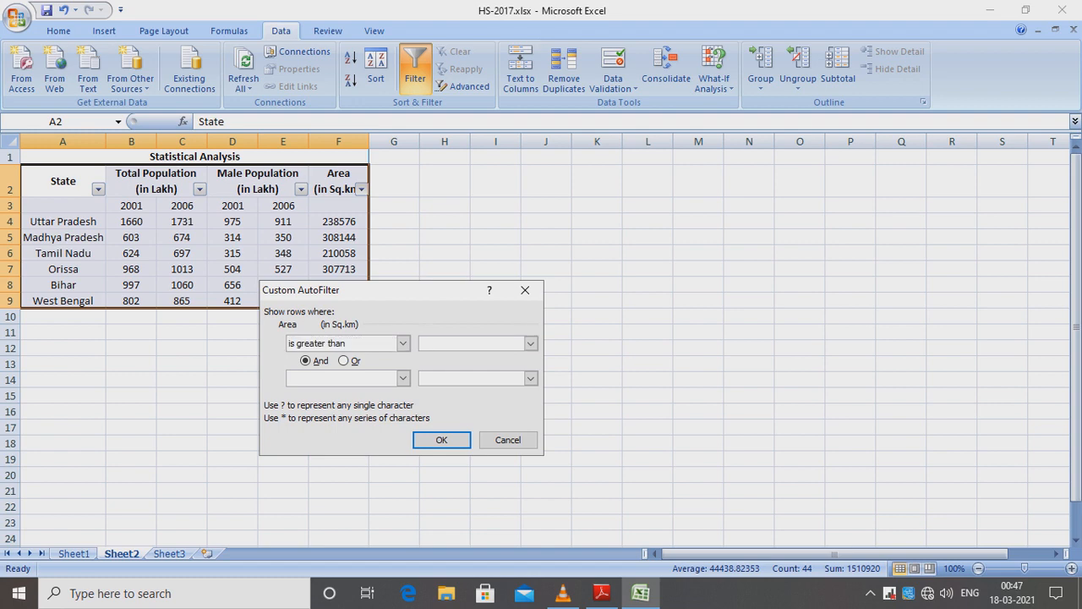
{"action": "type", "text": "200000"}
- Add the second Area condition is less than 250000, joined with And, and apply the custom filter
{"action": "left_click", "coordinate": [403, 378]}
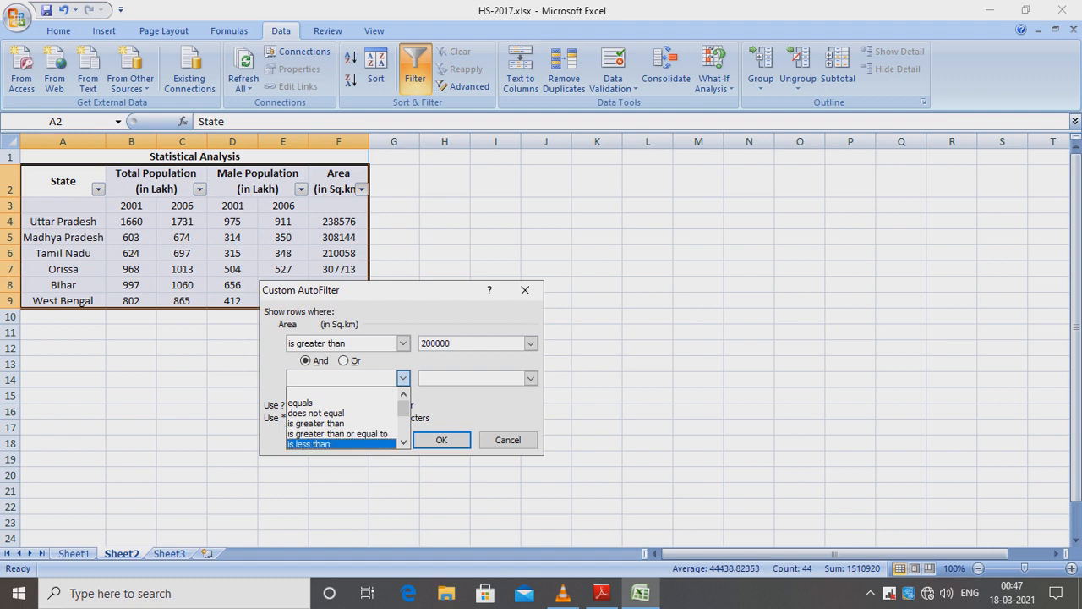
{"action": "left_click", "coordinate": [330, 443]}
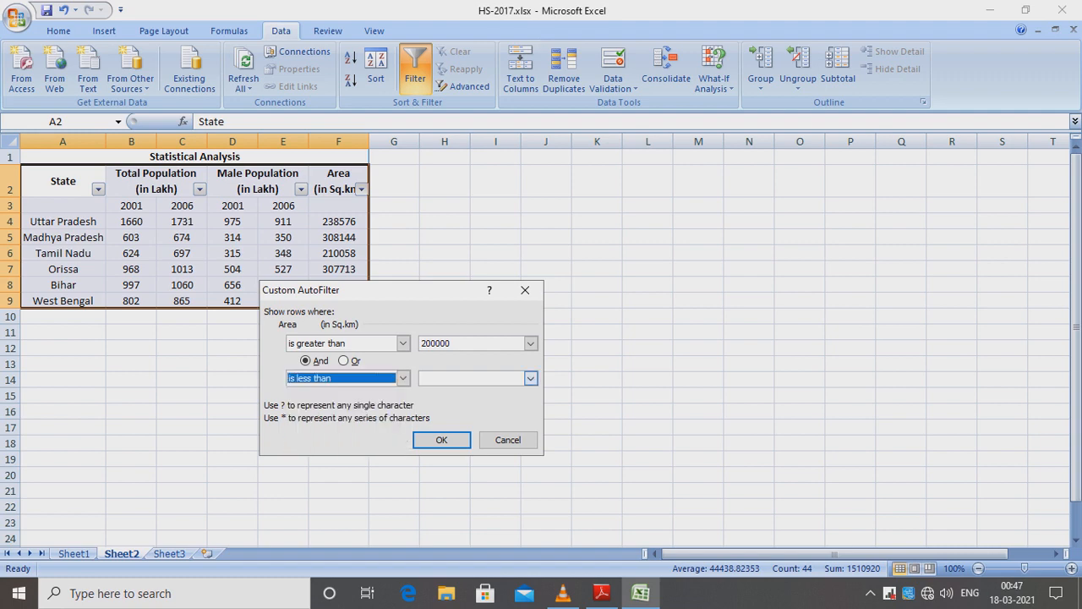
{"action": "left_click", "coordinate": [471, 378]}
{"action": "type", "text": "250000"}
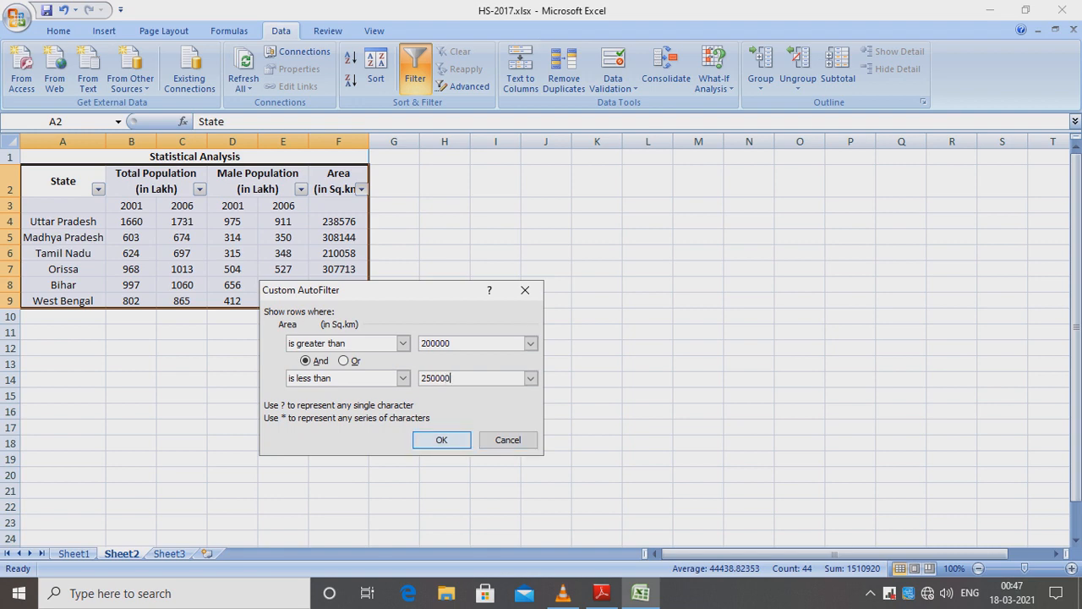
{"action": "left_click", "coordinate": [441, 439]}
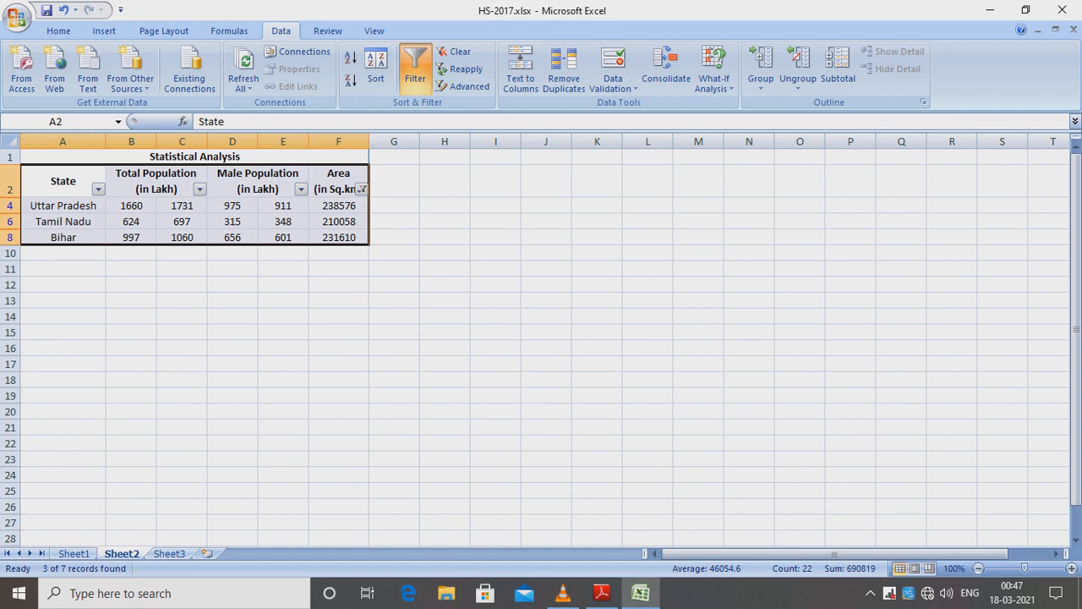
- Reread the filter task in the exam PDF in Adobe Reader and return to the workbook in Excel
{"action": "left_click", "coordinate": [602, 592]}
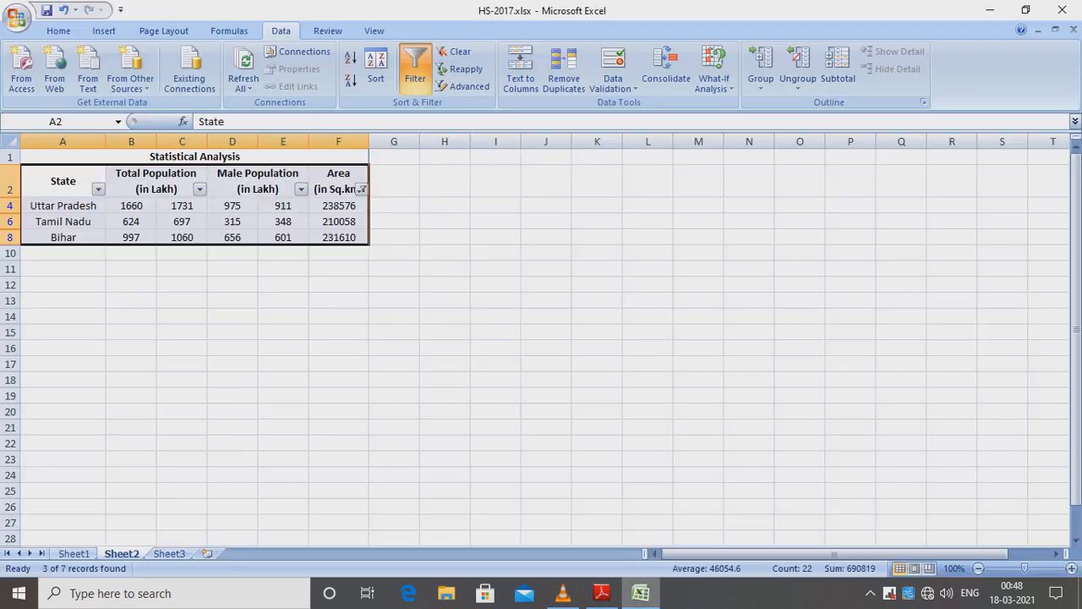
{"action": "left_click", "coordinate": [641, 592]}
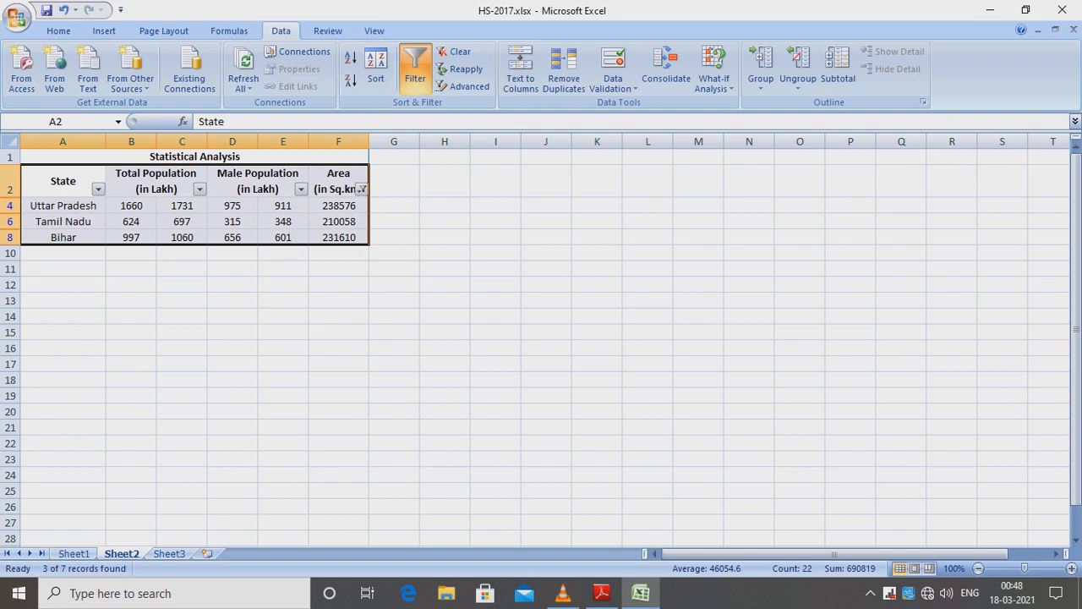
{"action": "mouse_move", "coordinate": [603, 593]}
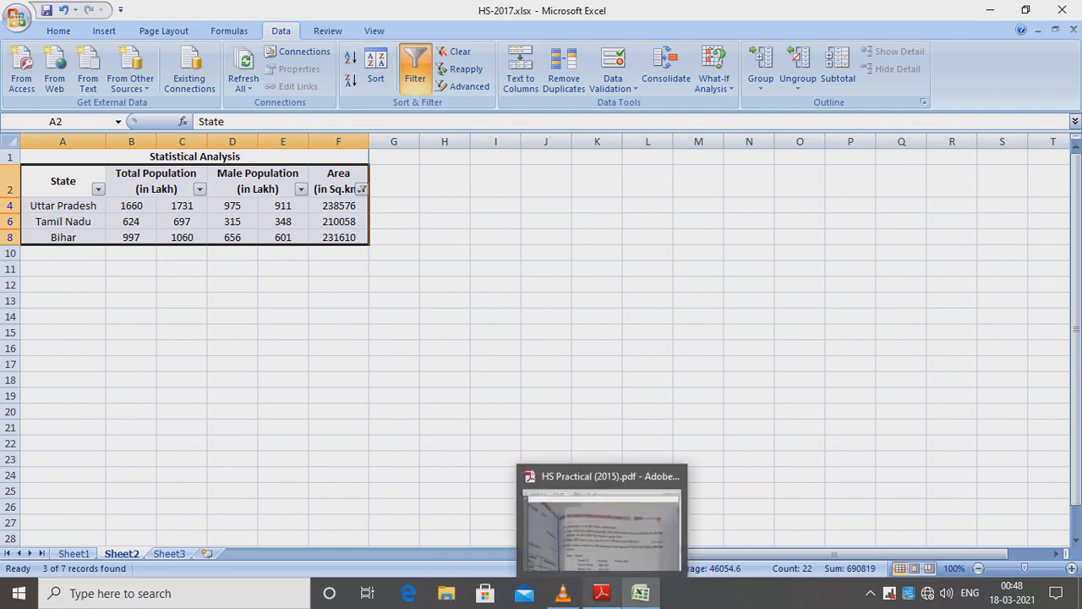
{"action": "left_click", "coordinate": [602, 520]}
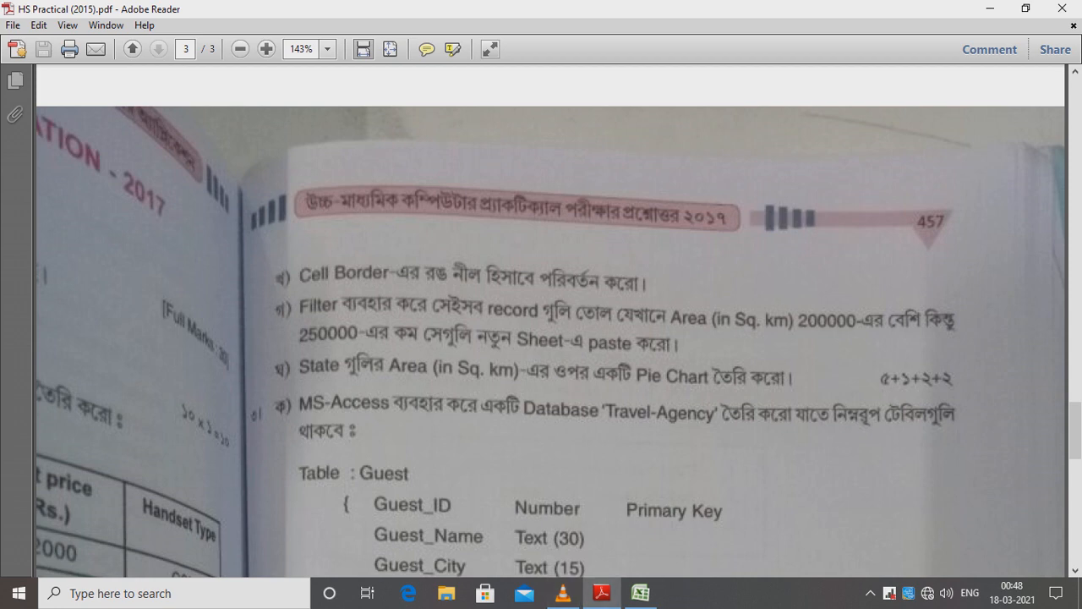
{"action": "mouse_move", "coordinate": [602, 593]}
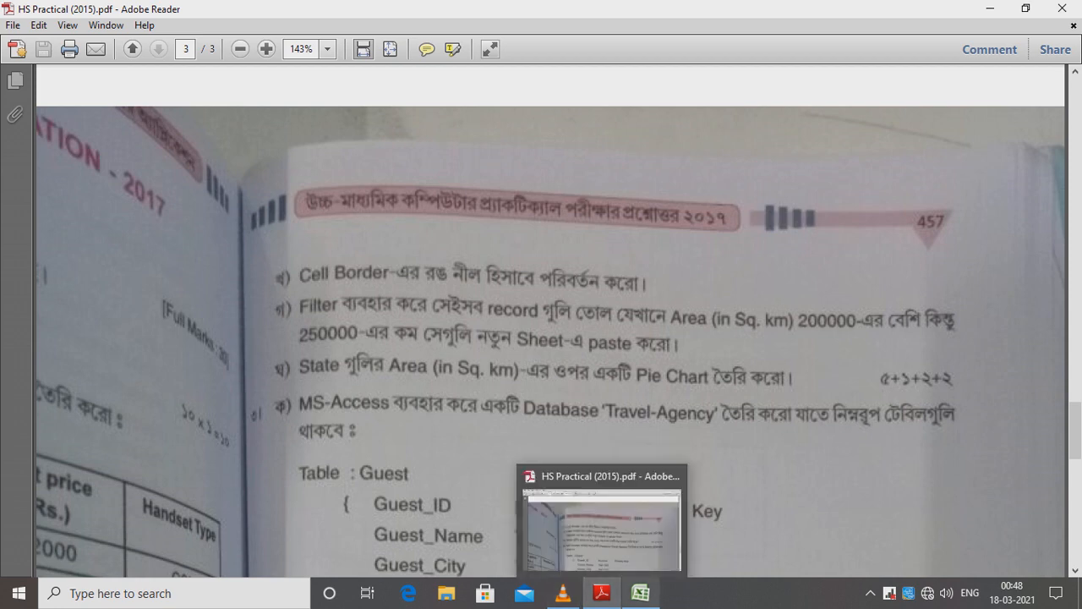
{"action": "left_click", "coordinate": [641, 593]}
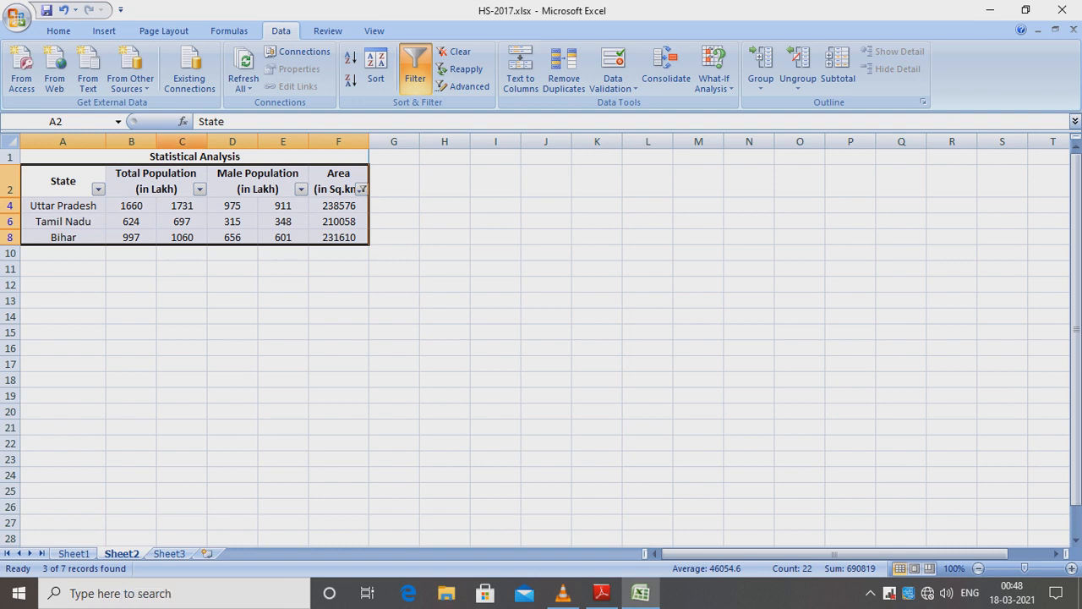
- Create a copy of Sheet2 with its filtered table in the same workbook, placed before Sheet3
{"action": "left_click", "coordinate": [58, 30]}
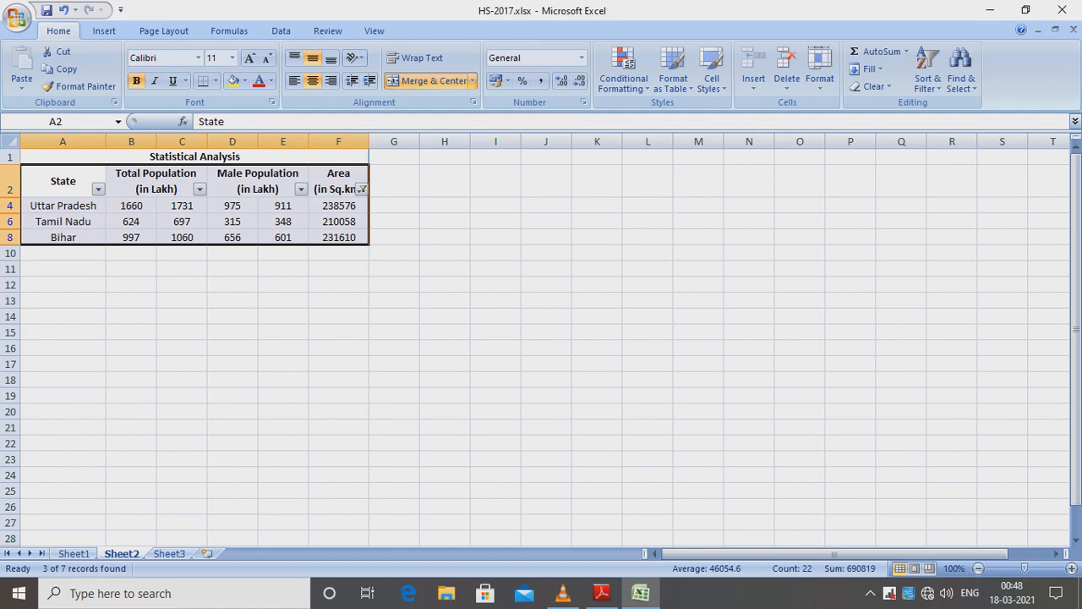
{"action": "right_click", "coordinate": [123, 554]}
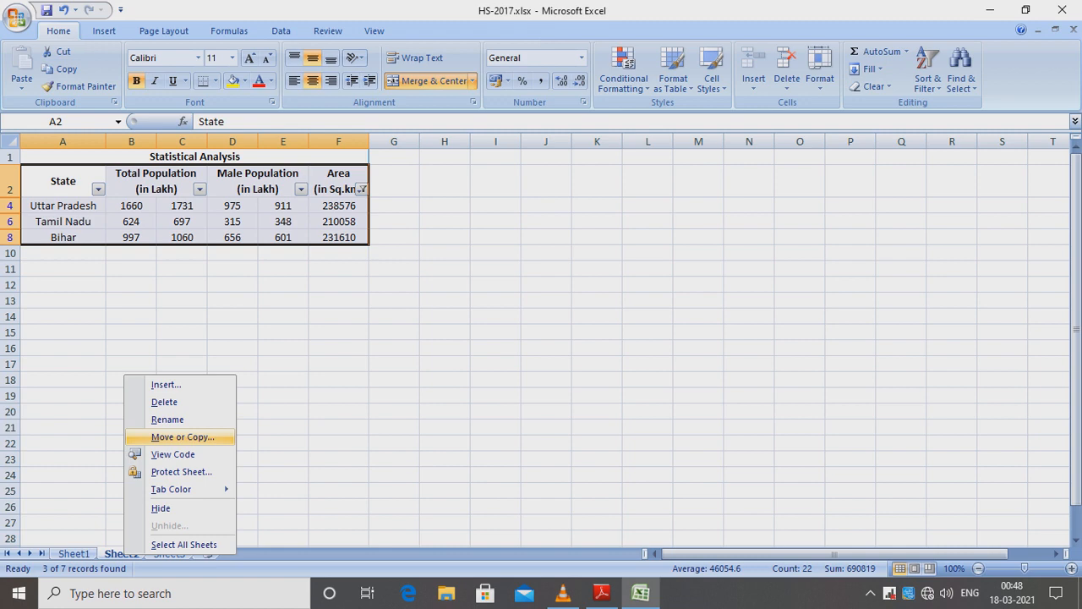
{"action": "key", "text": "Return"}
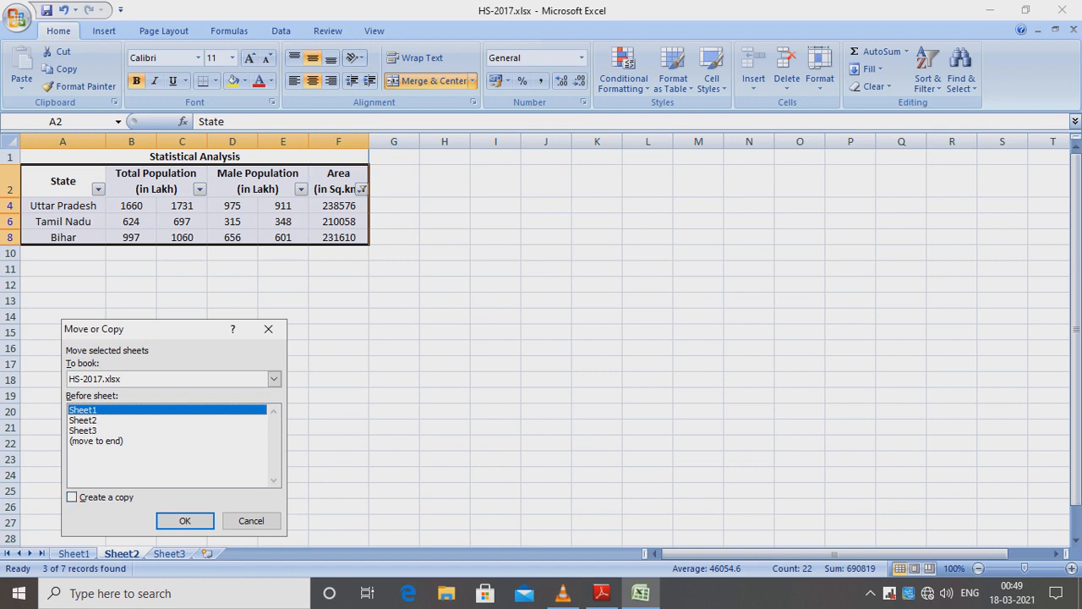
{"action": "left_click", "coordinate": [81, 498]}
{"action": "left_click", "coordinate": [83, 431]}
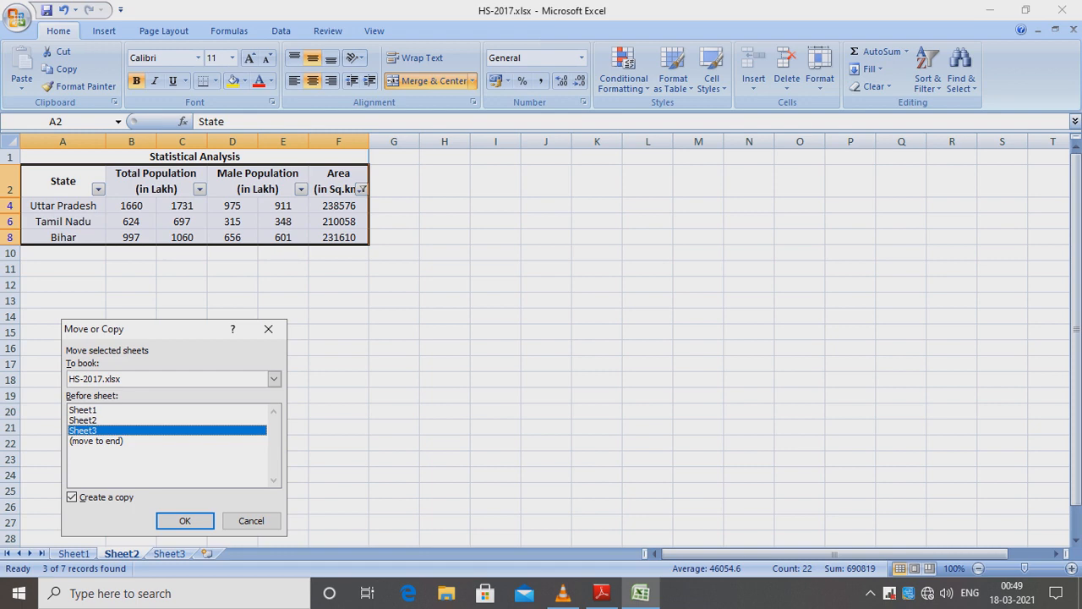
{"action": "key", "text": "Return"}
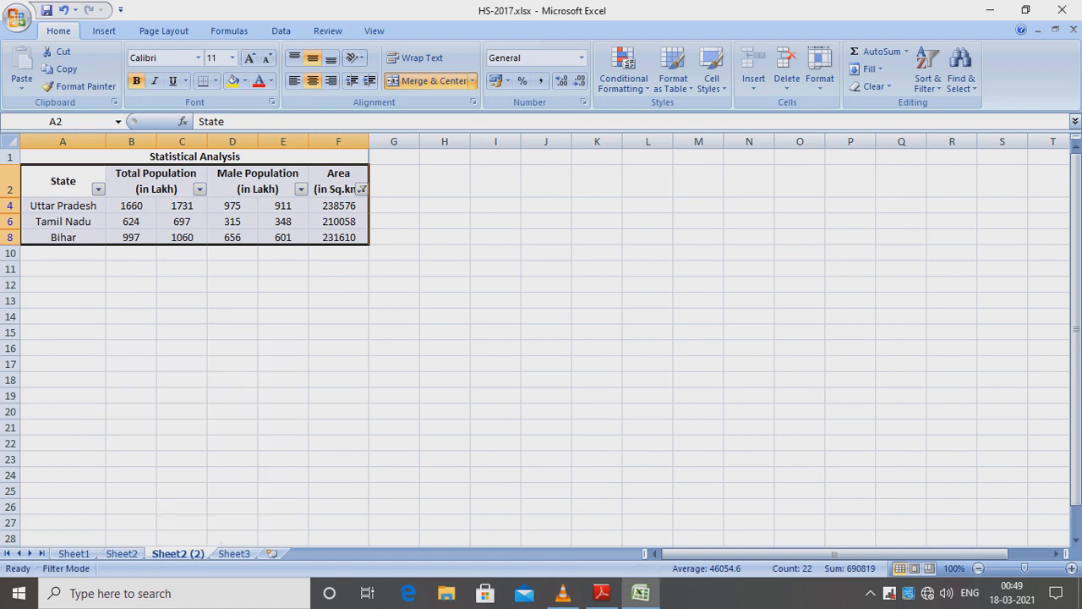
- Compare the copied sheet with the original, and on Sheet2 undo the Area filter and the filter drop-downs
{"action": "key", "text": "ctrl+Page_Down"}
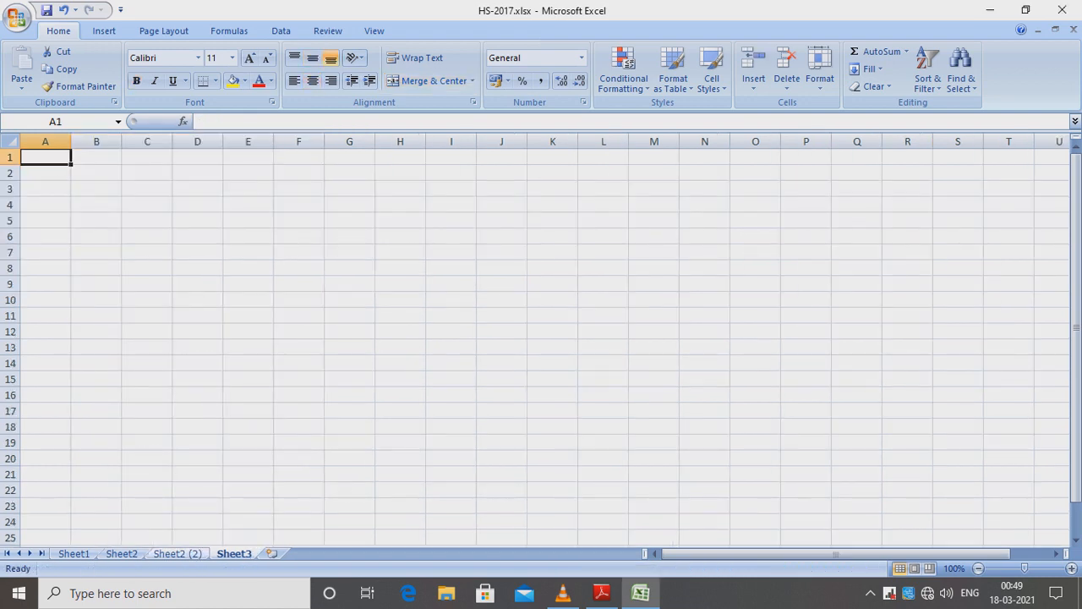
{"action": "key", "text": "ctrl+Page_Up"}
{"action": "key", "text": "ctrl+Page_Up"}
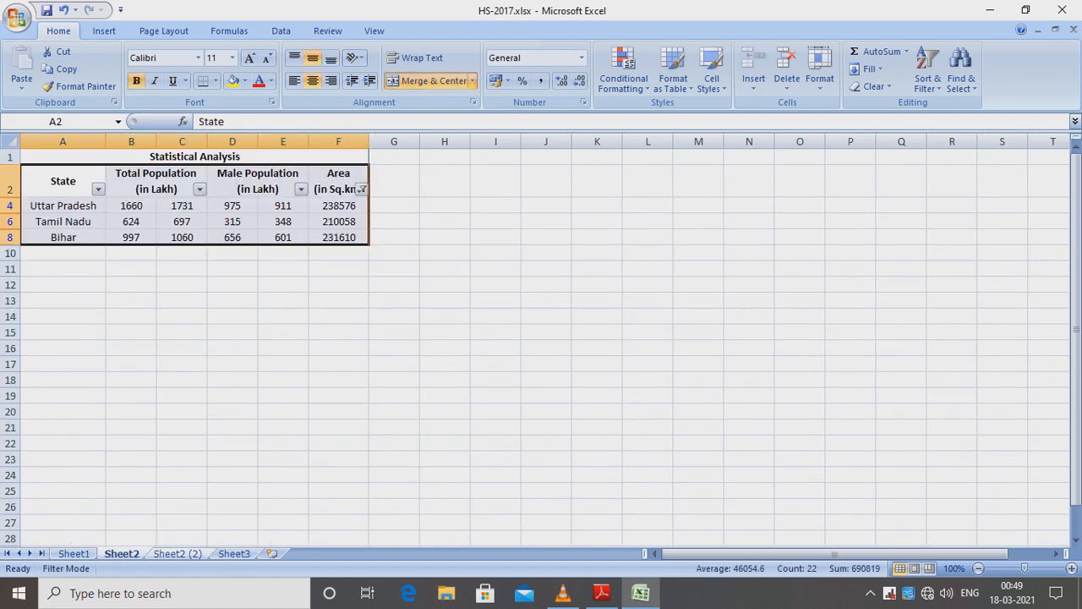
{"action": "key", "text": "ctrl+Page_Down"}
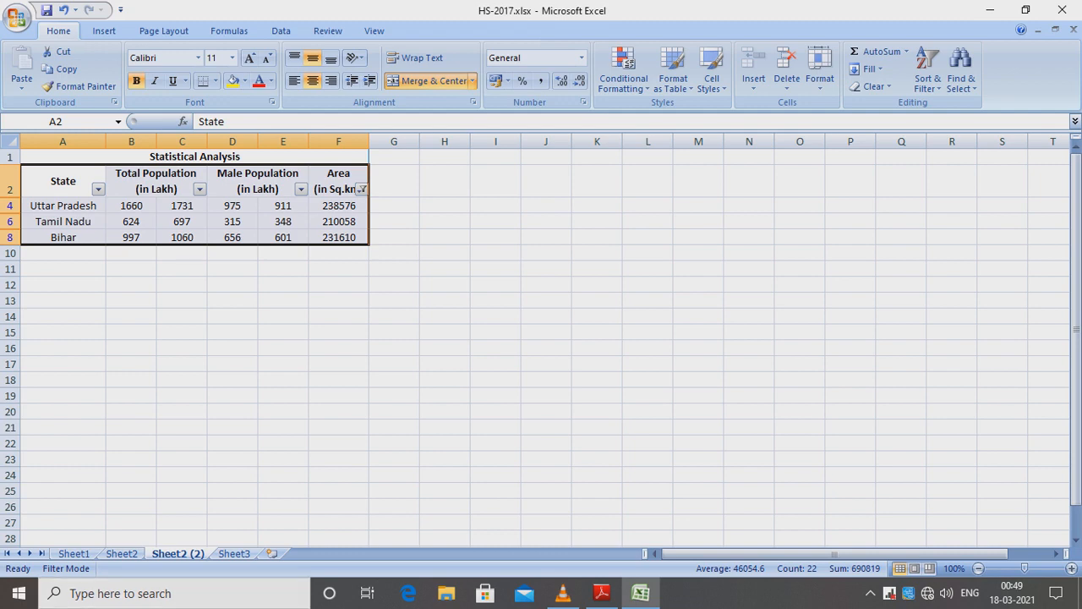
{"action": "key", "text": "ctrl+Page_Up"}
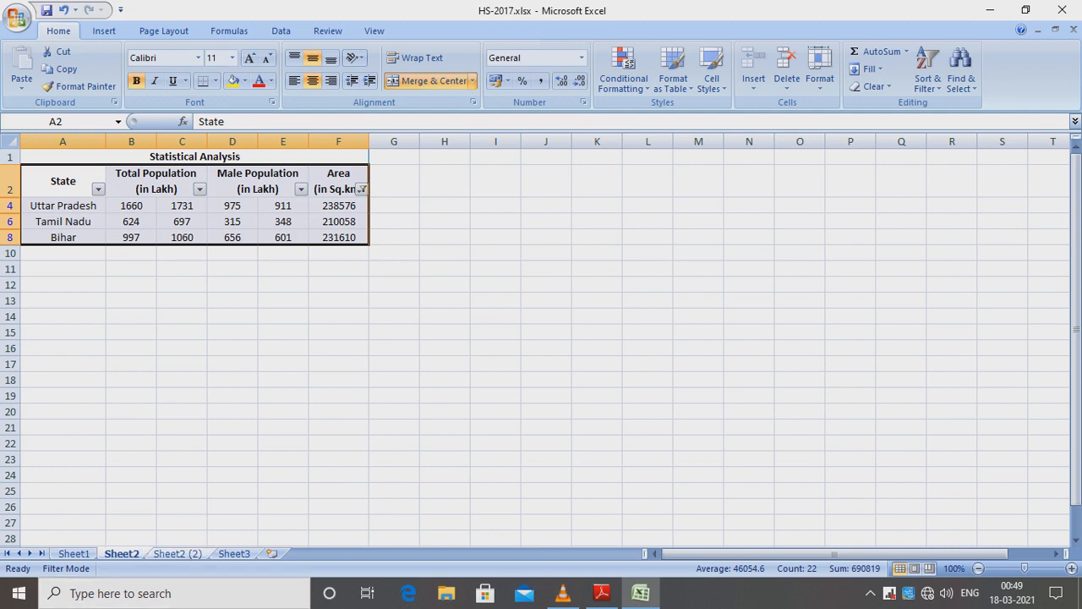
{"action": "key", "text": "ctrl+Page_Down"}
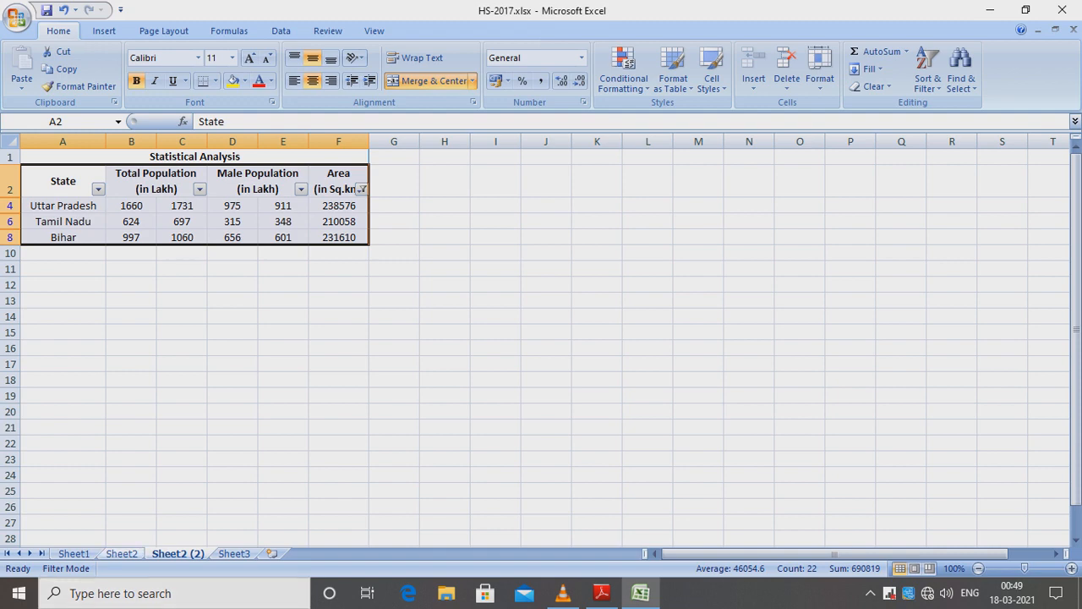
{"action": "key", "text": "ctrl+Page_Up"}
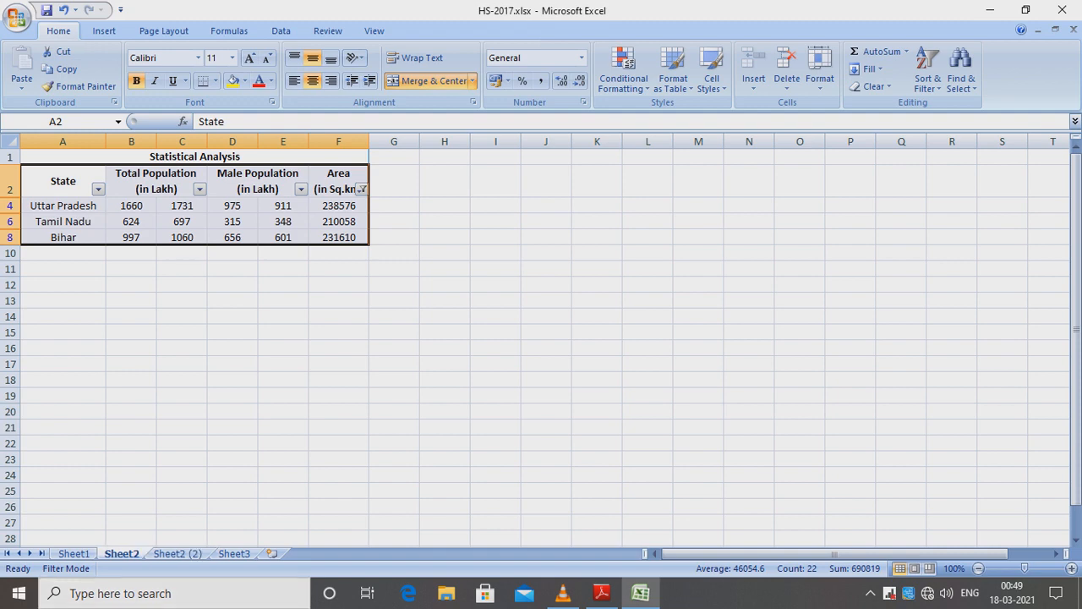
{"action": "key", "text": "ctrl+z"}
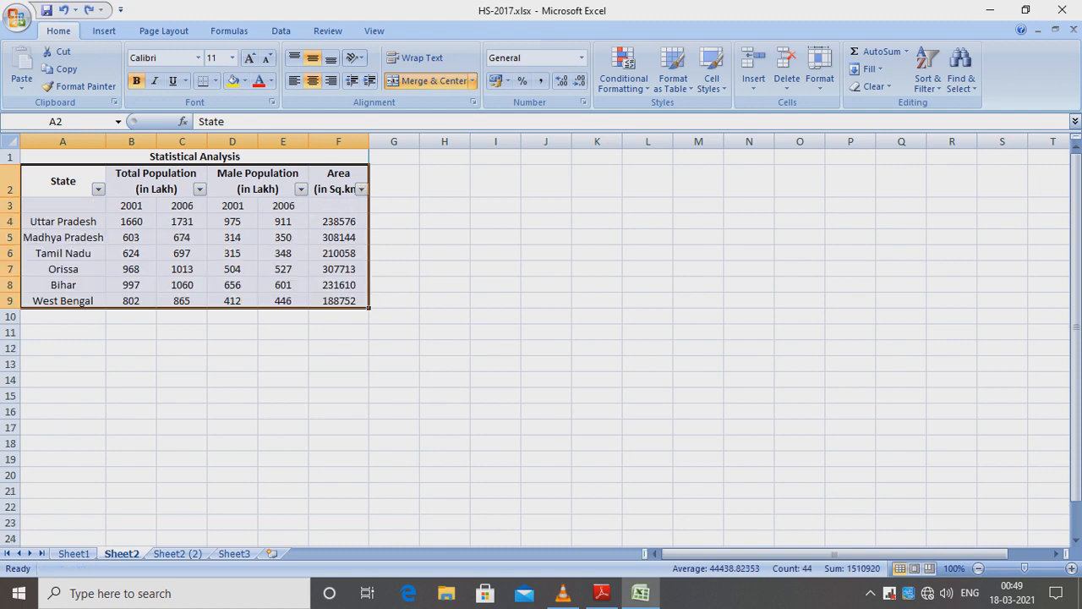
{"action": "key", "text": "ctrl+z"}
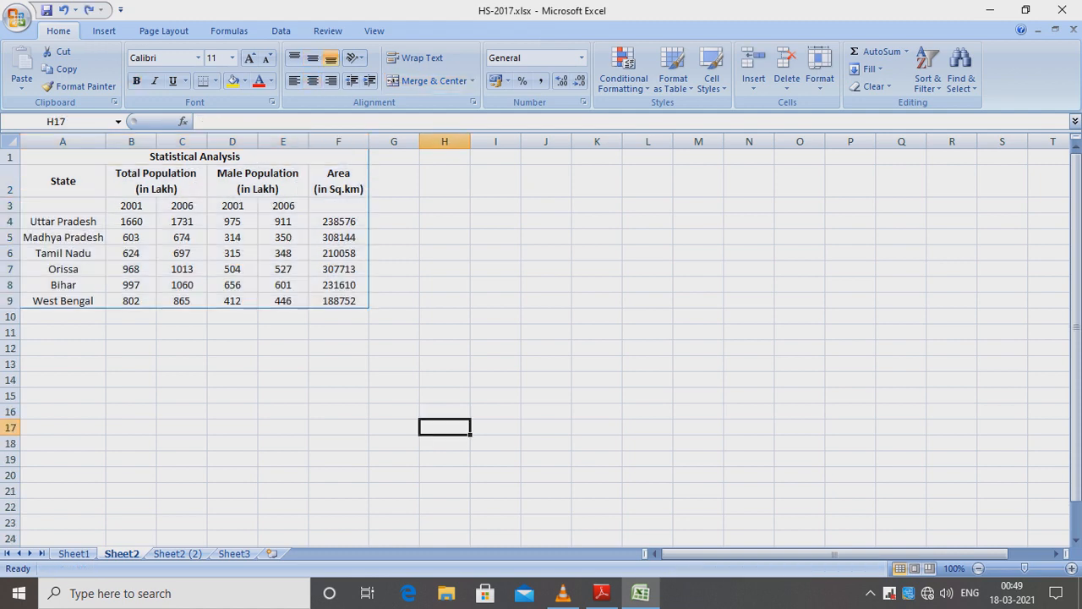
- Check the filtered copy, read the pie chart task in the exam PDF in Adobe Reader, and return to Sheet2 in Excel
{"action": "key", "text": "ctrl+Page_Down"}
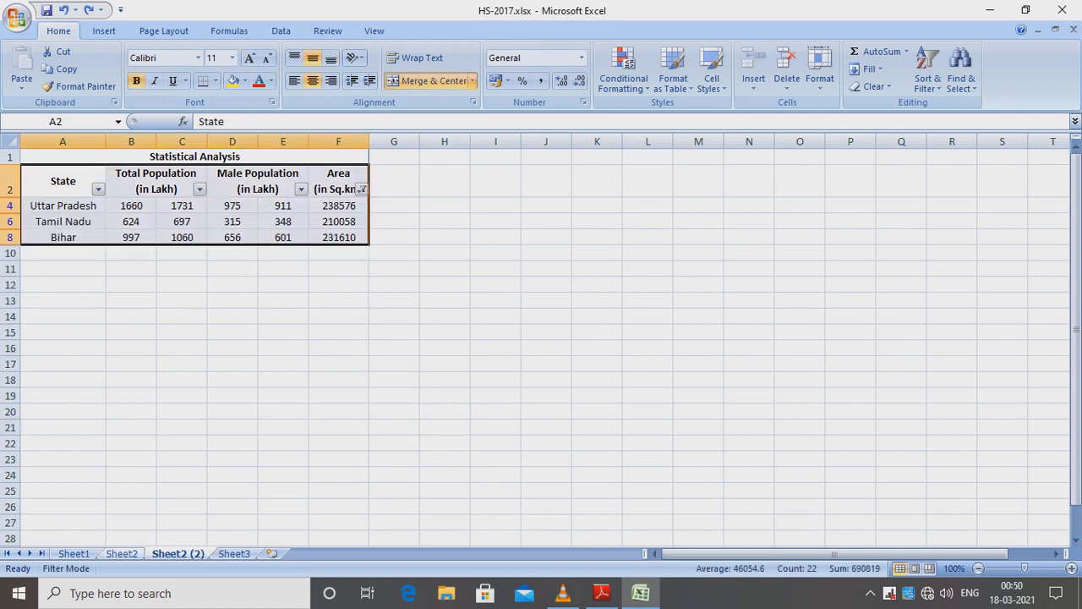
{"action": "key", "text": "ctrl+Page_Up"}
{"action": "left_click", "coordinate": [602, 593]}
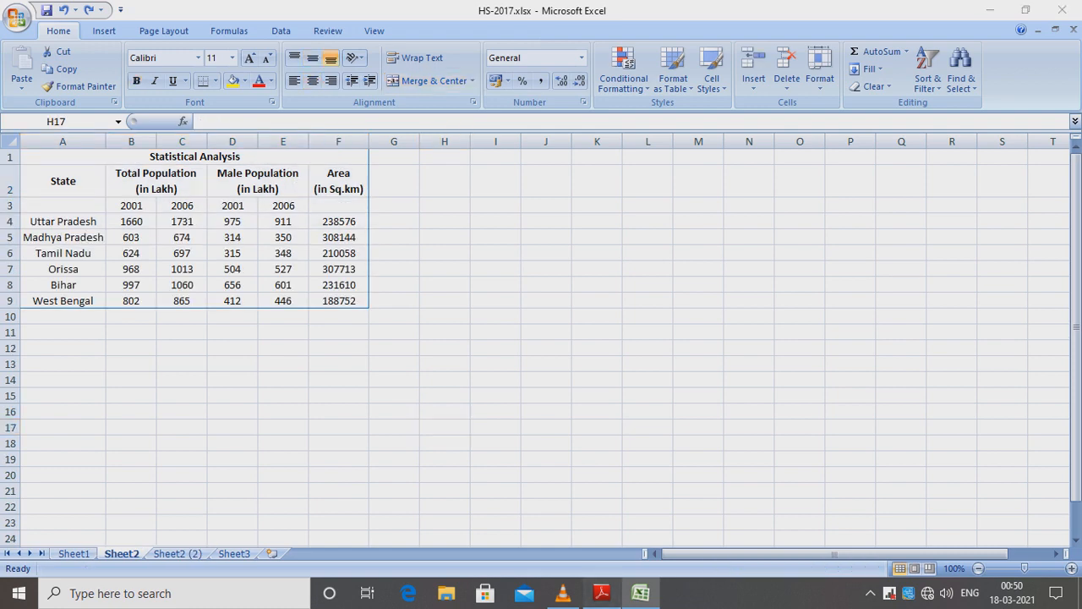
{"action": "mouse_move", "coordinate": [564, 594]}
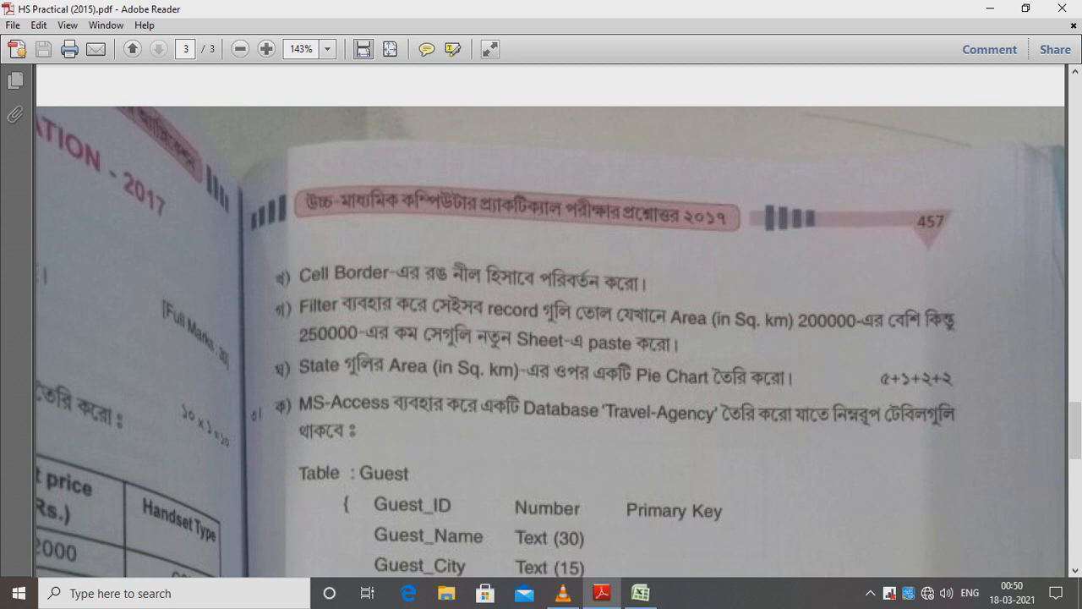
{"action": "left_click", "coordinate": [640, 592]}
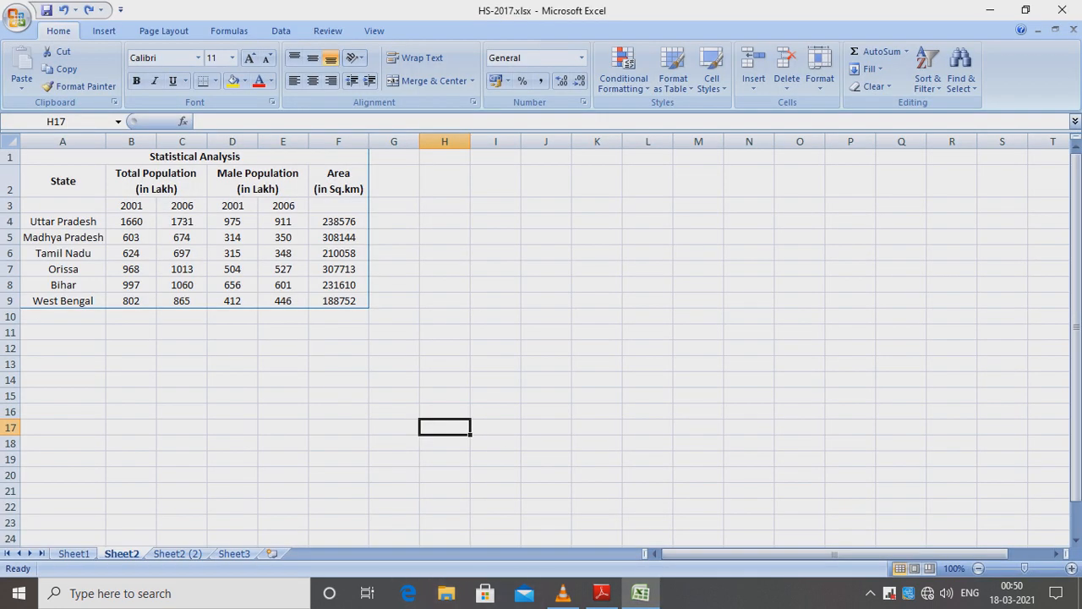
{"action": "left_click", "coordinate": [62, 181]}
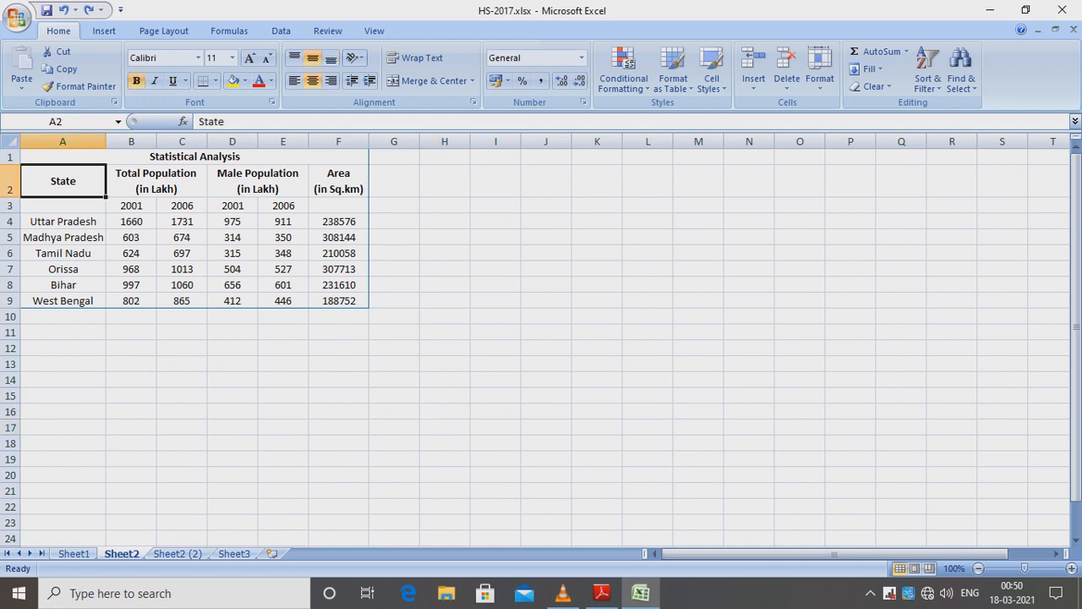
{"action": "key", "text": "shift+Right"}
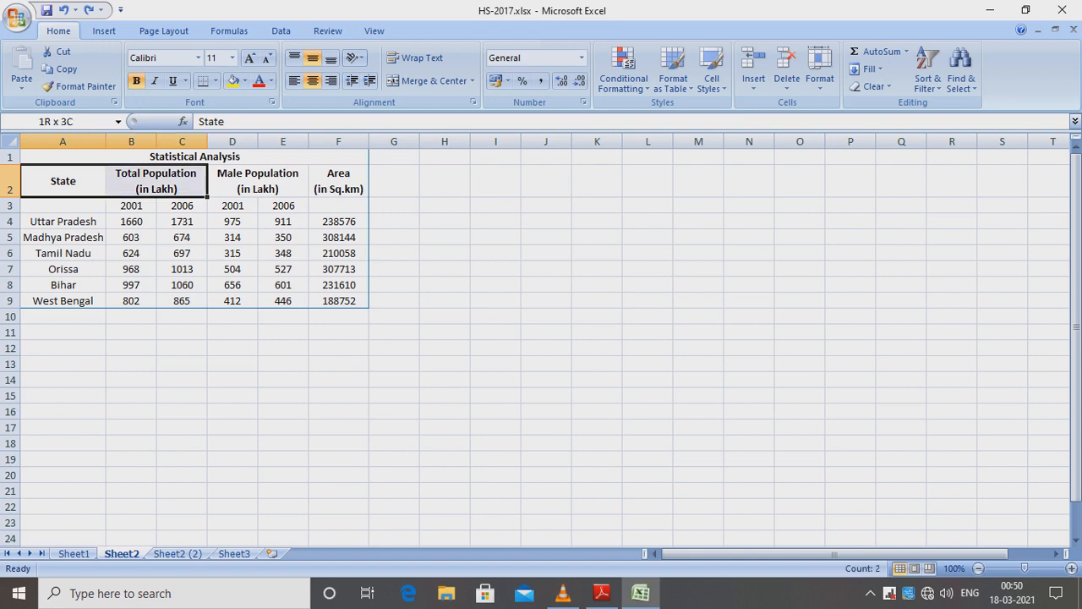
{"action": "key", "text": "shift+Down"}
{"action": "key", "text": "shift+Down"}
{"action": "key", "text": "shift+Down"}
{"action": "key", "text": "shift+Down"}
{"action": "key", "text": "shift+Down"}
{"action": "key", "text": "shift+Down"}
{"action": "key", "text": "shift+Down"}
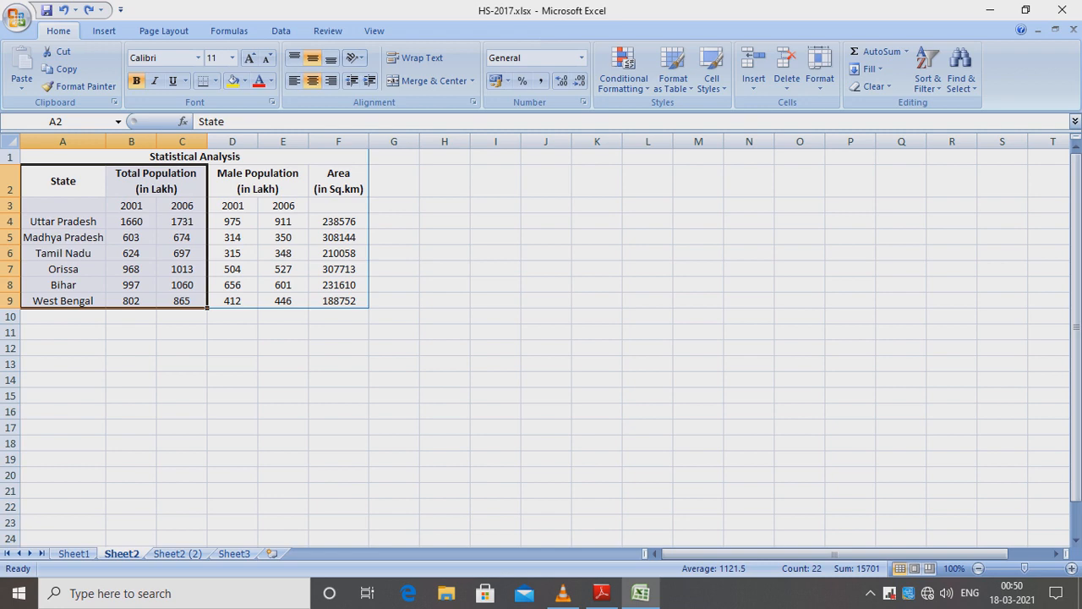
{"action": "left_click", "coordinate": [131, 412]}
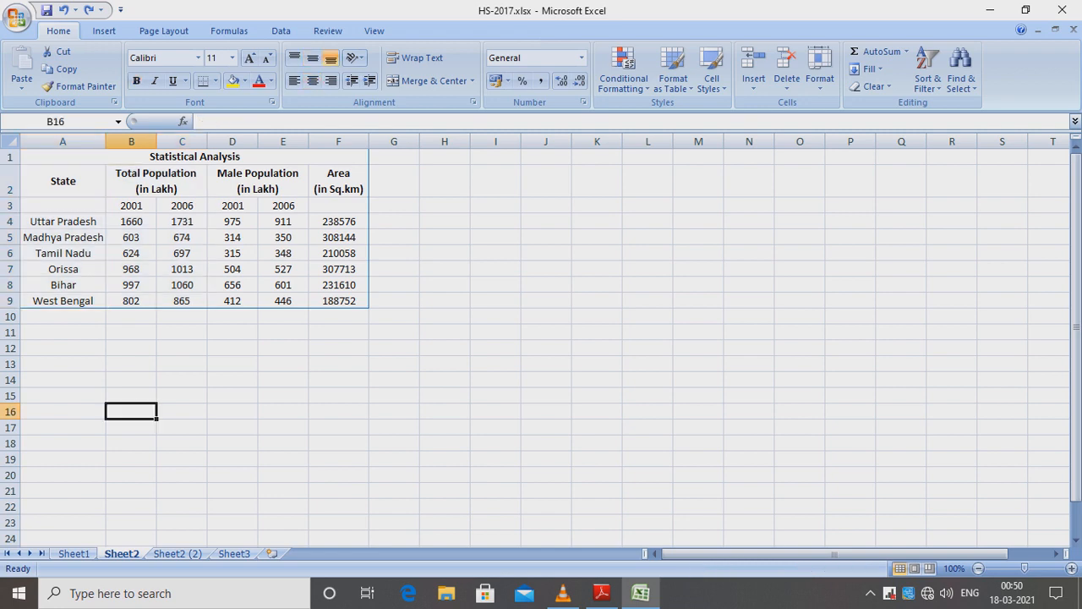
- Insert a basic 2-D pie chart on Sheet2 from the State column A and the Area (in Sq.km) column F
{"action": "left_click", "coordinate": [63, 181]}
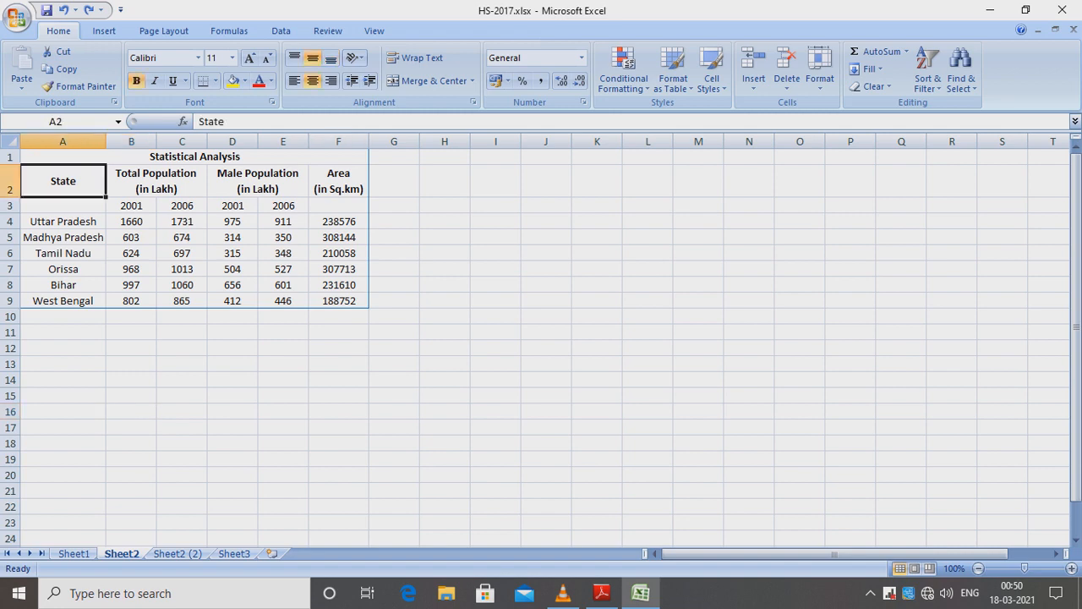
{"action": "left_click", "coordinate": [338, 181]}
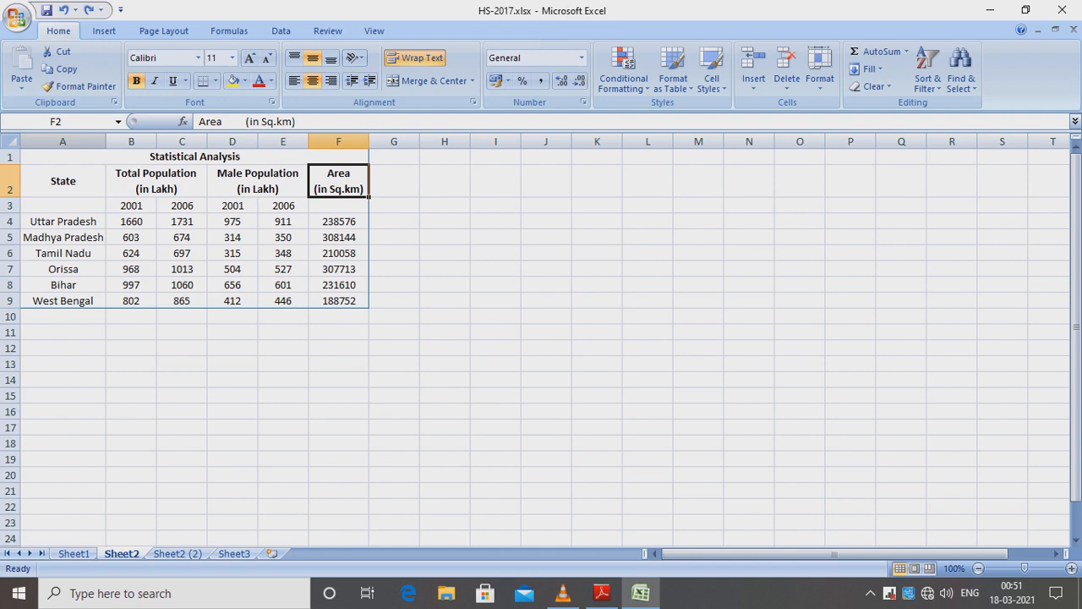
{"action": "left_click", "coordinate": [63, 141]}
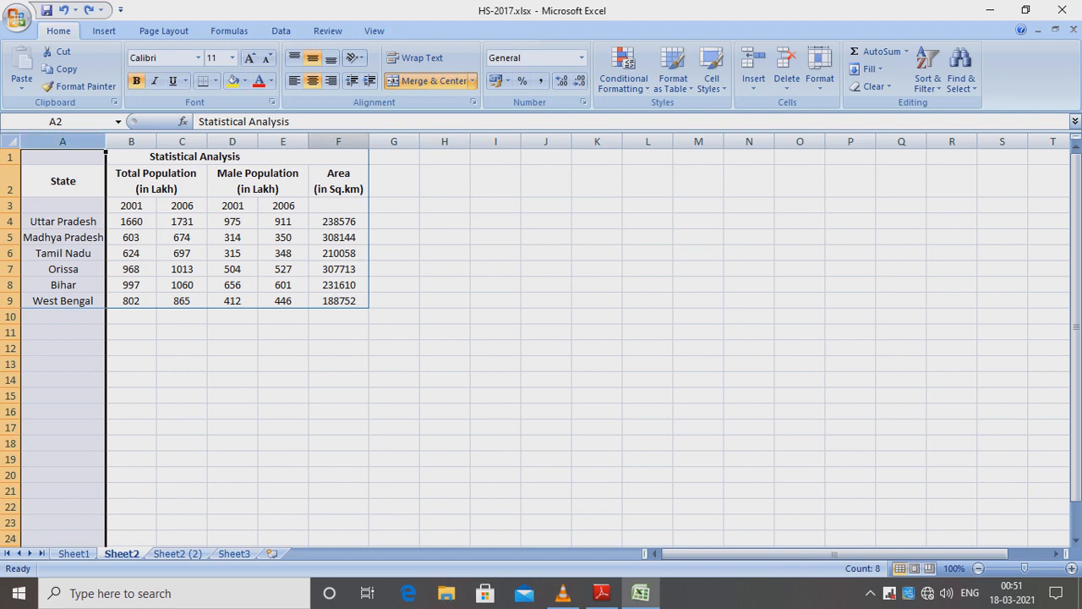
{"action": "left_click", "coordinate": [339, 142], "text": "ctrl"}
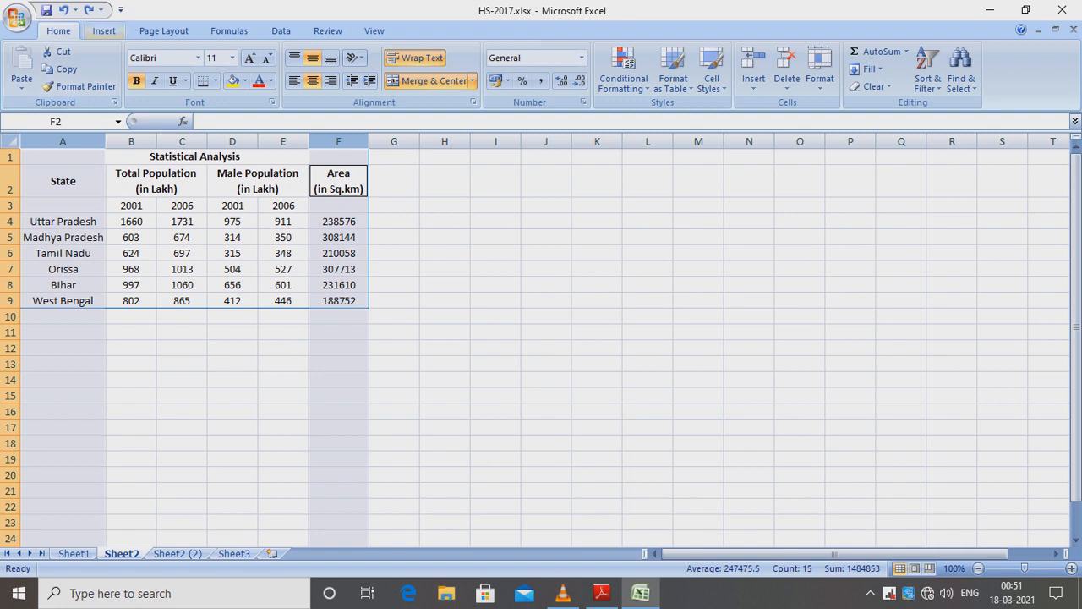
{"action": "left_click", "coordinate": [104, 31]}
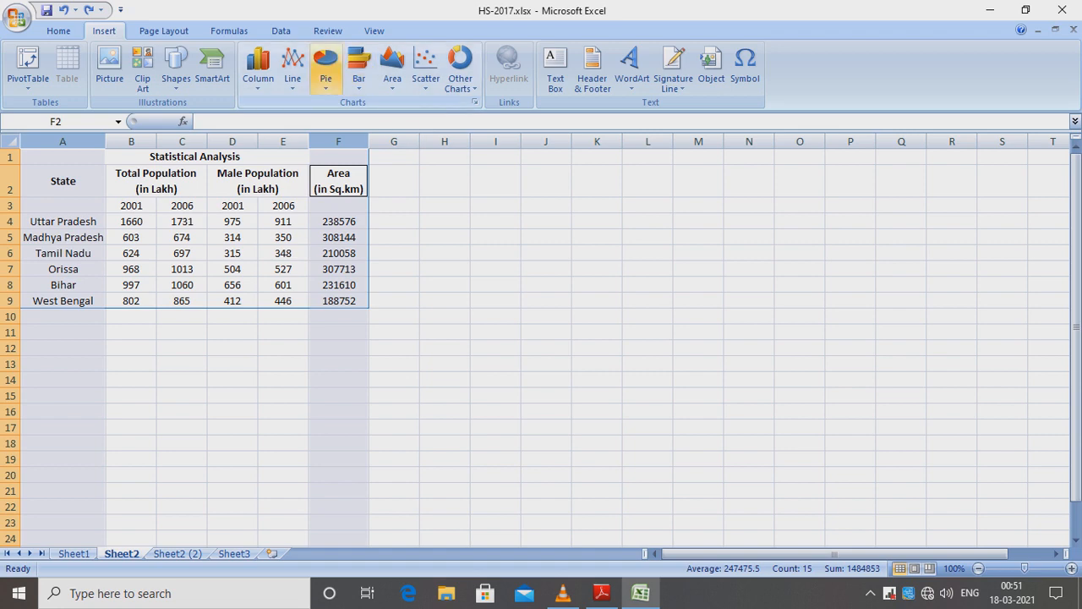
{"action": "left_click", "coordinate": [326, 66]}
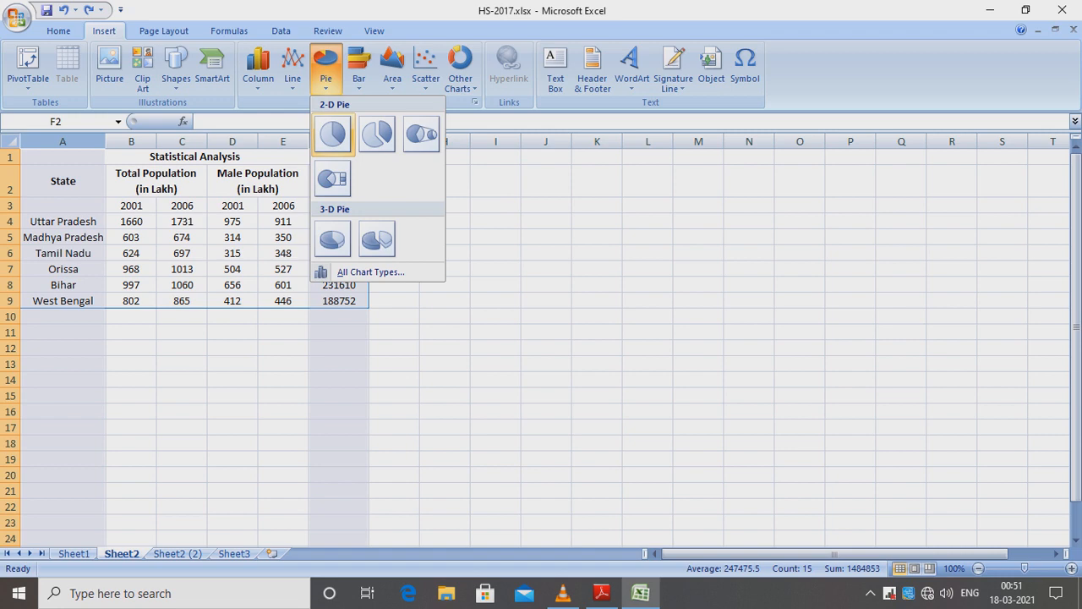
{"action": "left_click", "coordinate": [332, 133]}
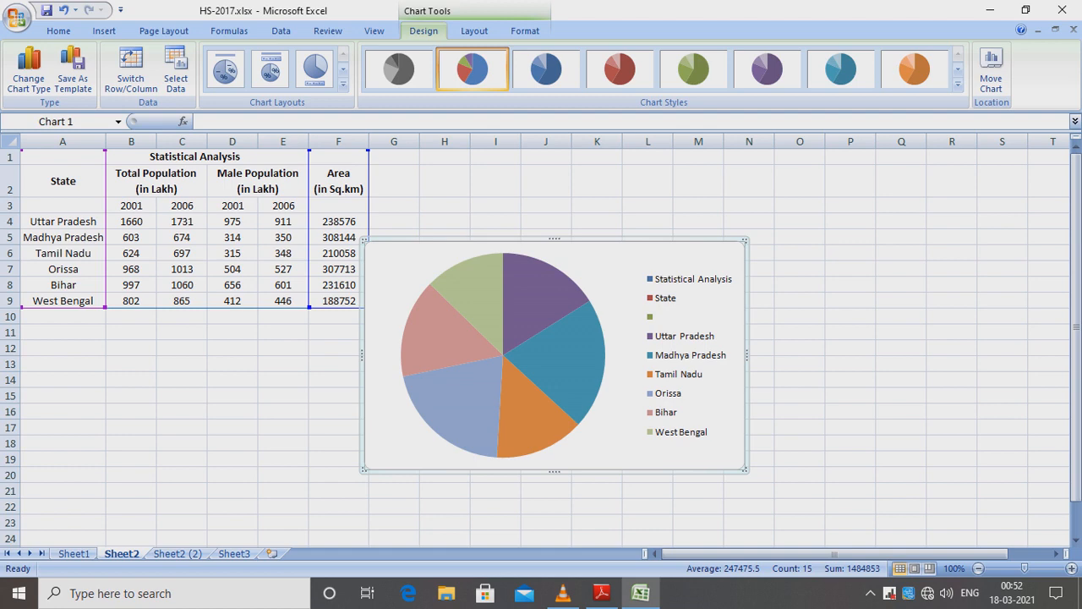
- Swap the rows and columns in the pie chart's data source and remove the "Statistical Analysis" series
{"action": "right_click", "coordinate": [390, 273]}
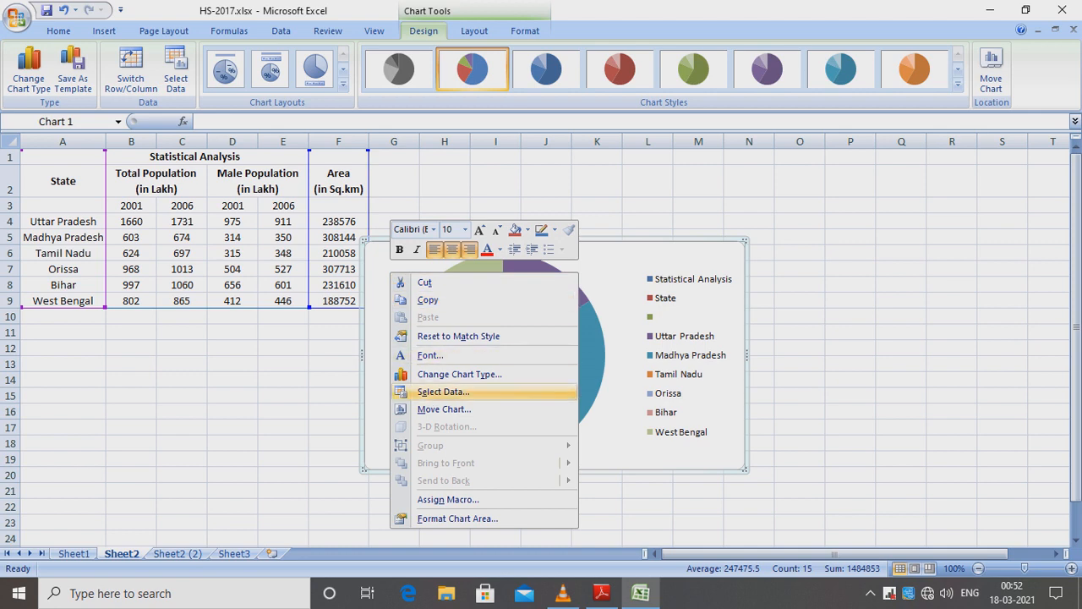
{"action": "left_click", "coordinate": [443, 392]}
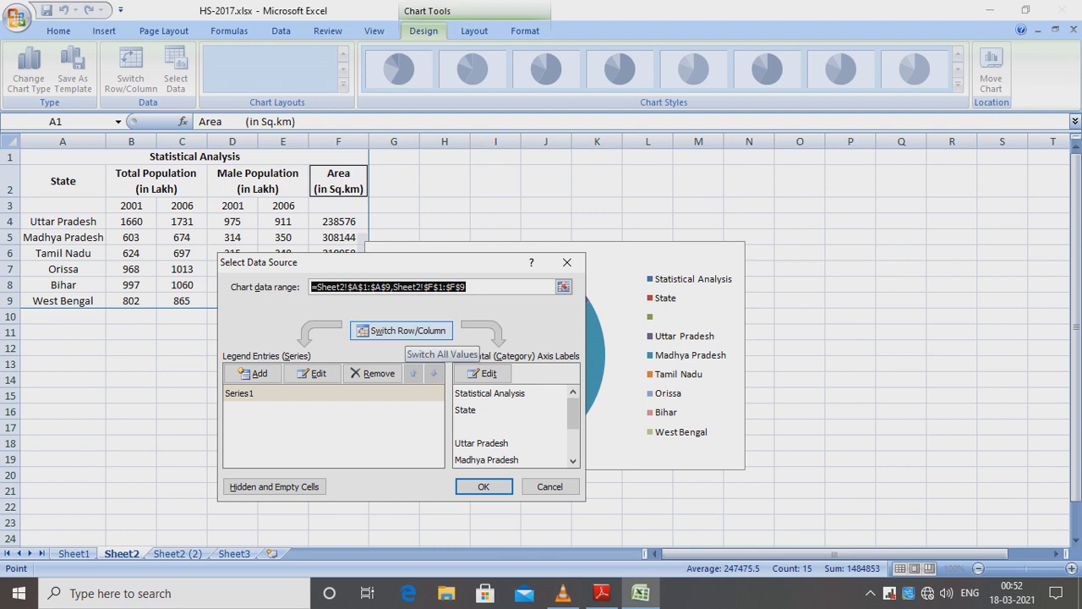
{"action": "left_click", "coordinate": [402, 331]}
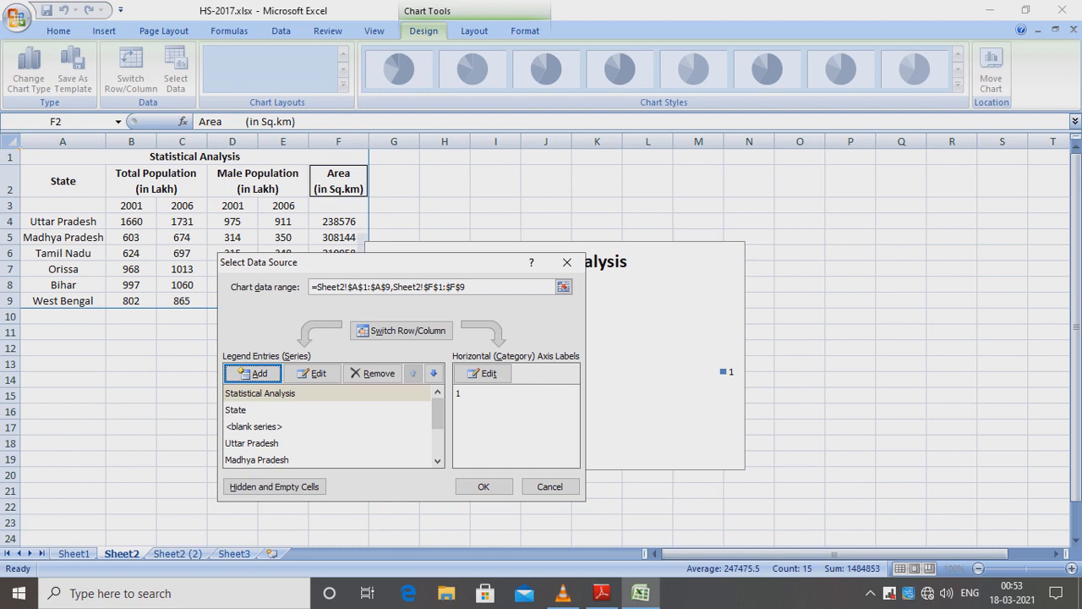
{"action": "left_click", "coordinate": [260, 393]}
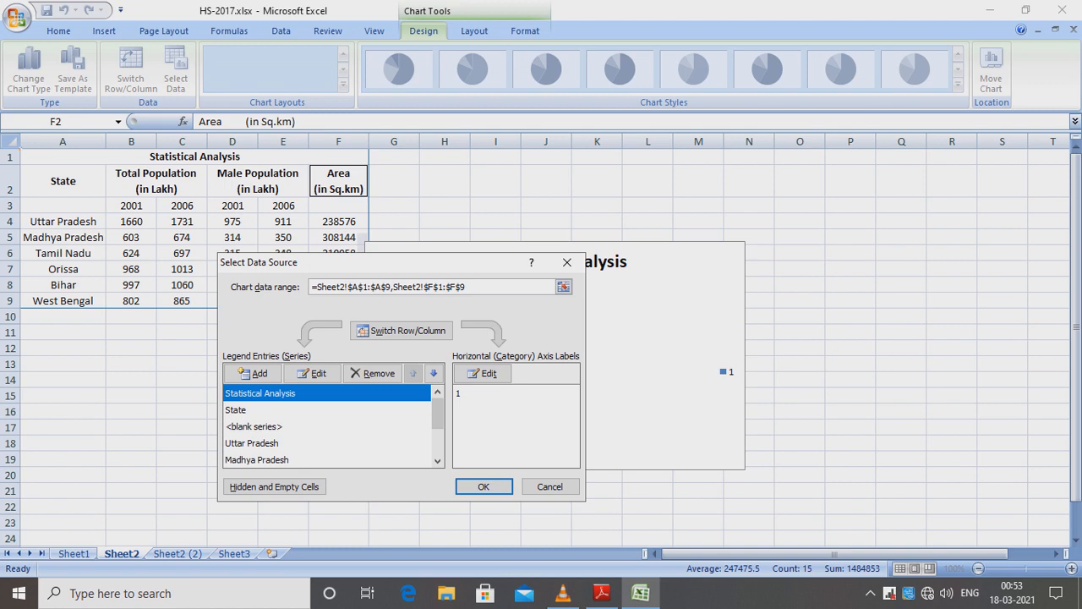
{"action": "left_click", "coordinate": [373, 373]}
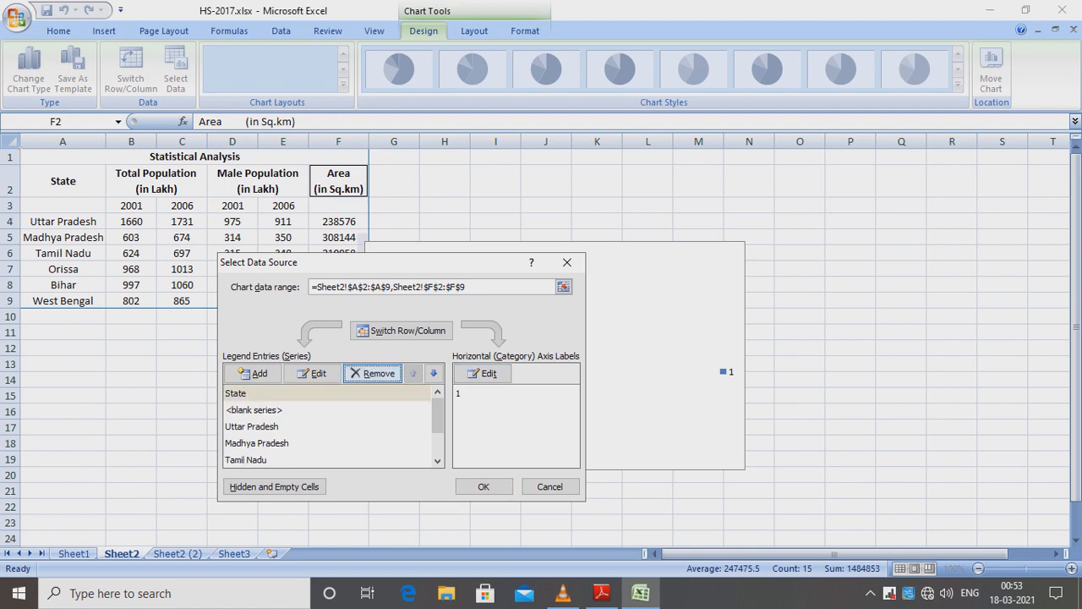
- Remove the blank series from the chart data, swap rows and columns back, and apply the changed data source
{"action": "left_click", "coordinate": [255, 410]}
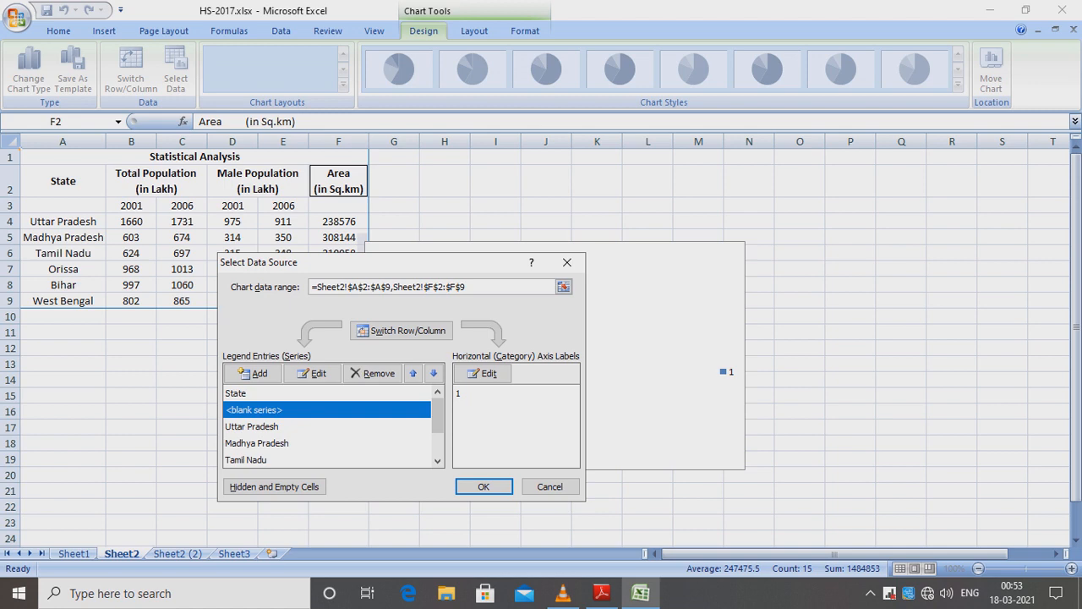
{"action": "left_click", "coordinate": [373, 373]}
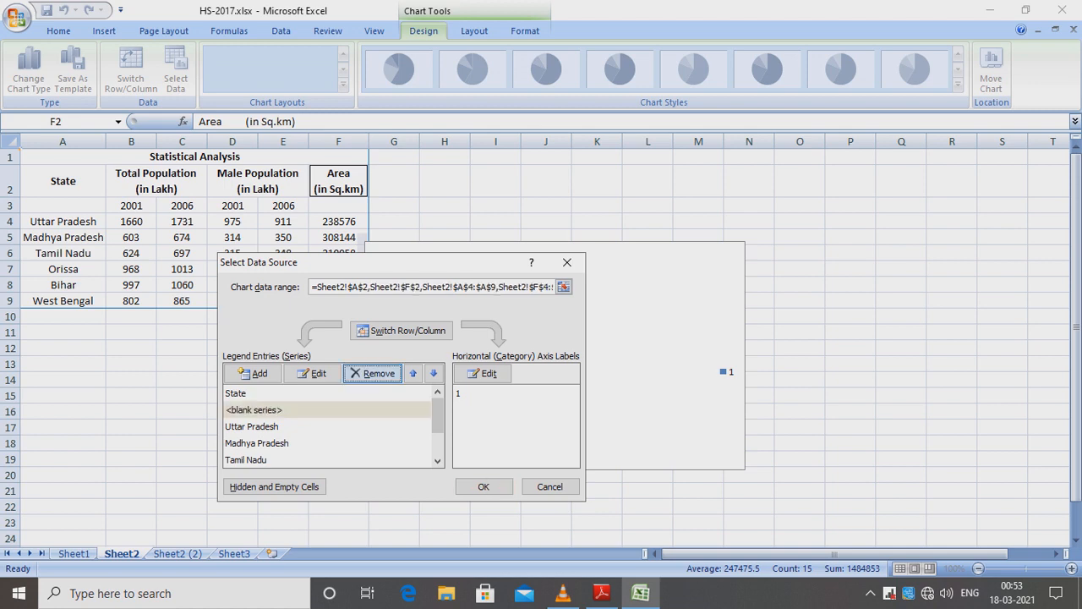
{"action": "scroll", "coordinate": [328, 426], "scroll_direction": "down", "scroll_amount": 1}
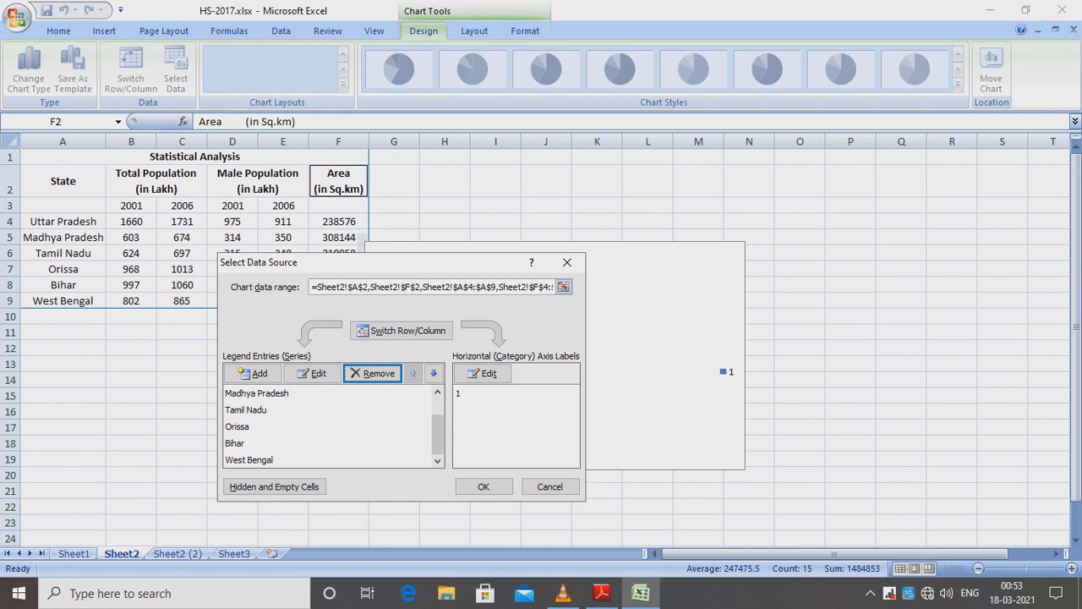
{"action": "scroll", "coordinate": [327, 427], "scroll_direction": "up", "scroll_amount": 1}
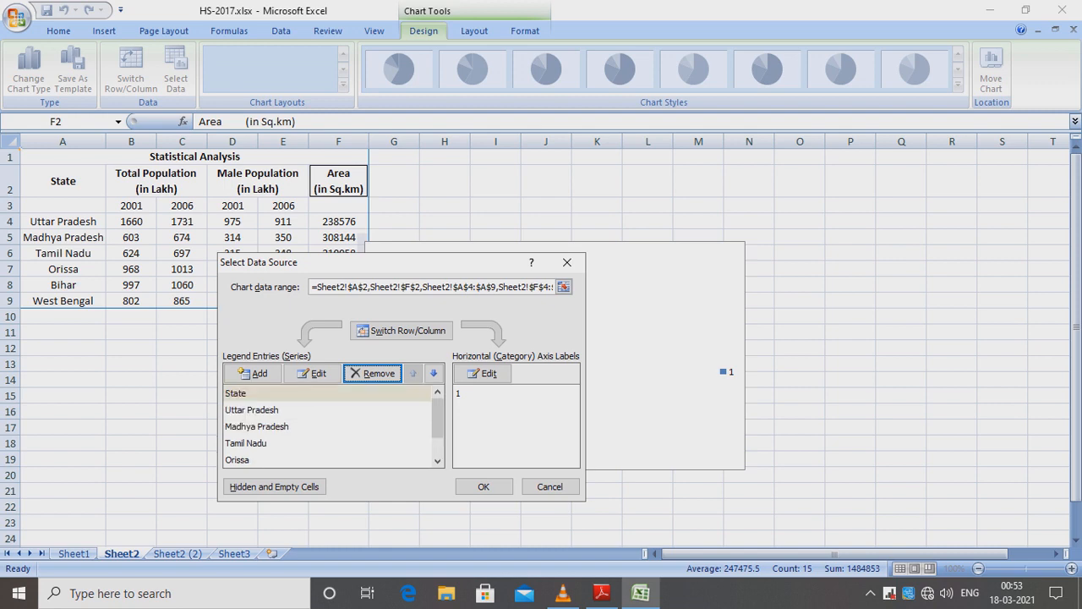
{"action": "scroll", "coordinate": [330, 426], "scroll_direction": "down", "scroll_amount": 1}
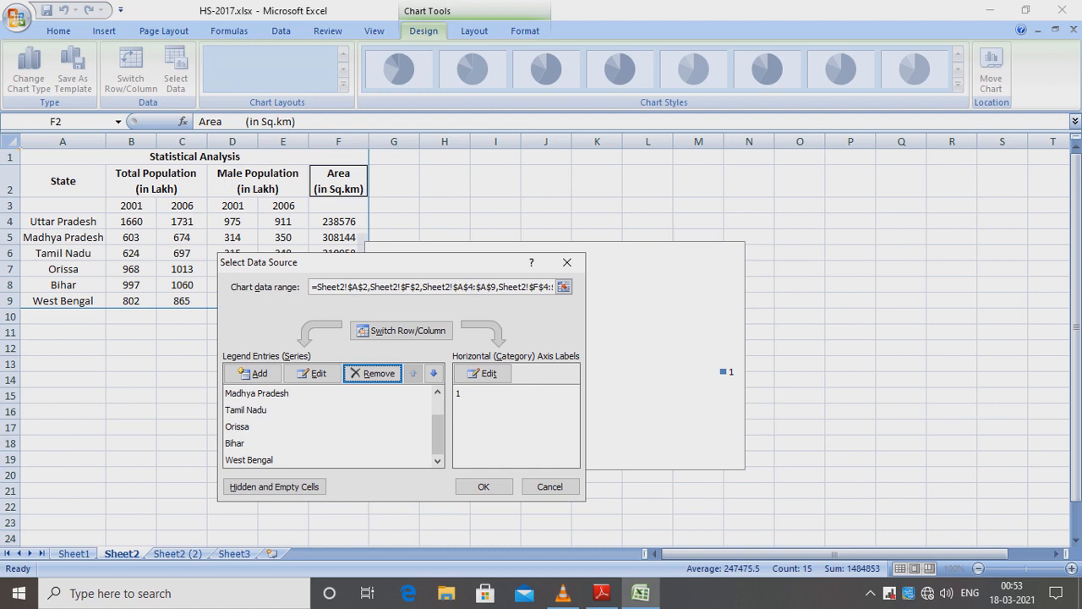
{"action": "scroll", "coordinate": [329, 426], "scroll_direction": "up", "scroll_amount": 1}
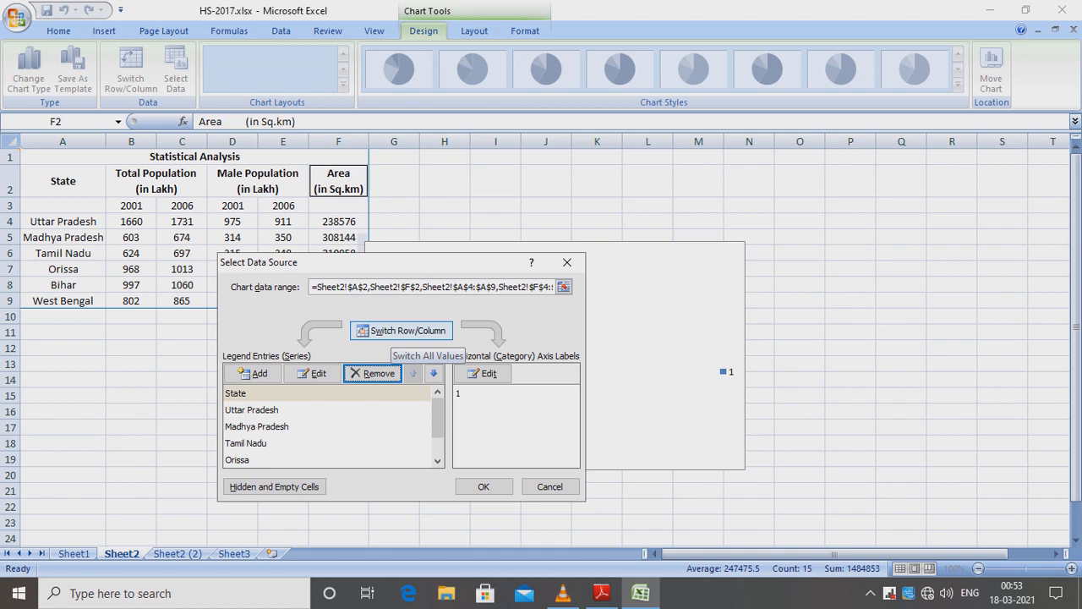
{"action": "left_click", "coordinate": [401, 331]}
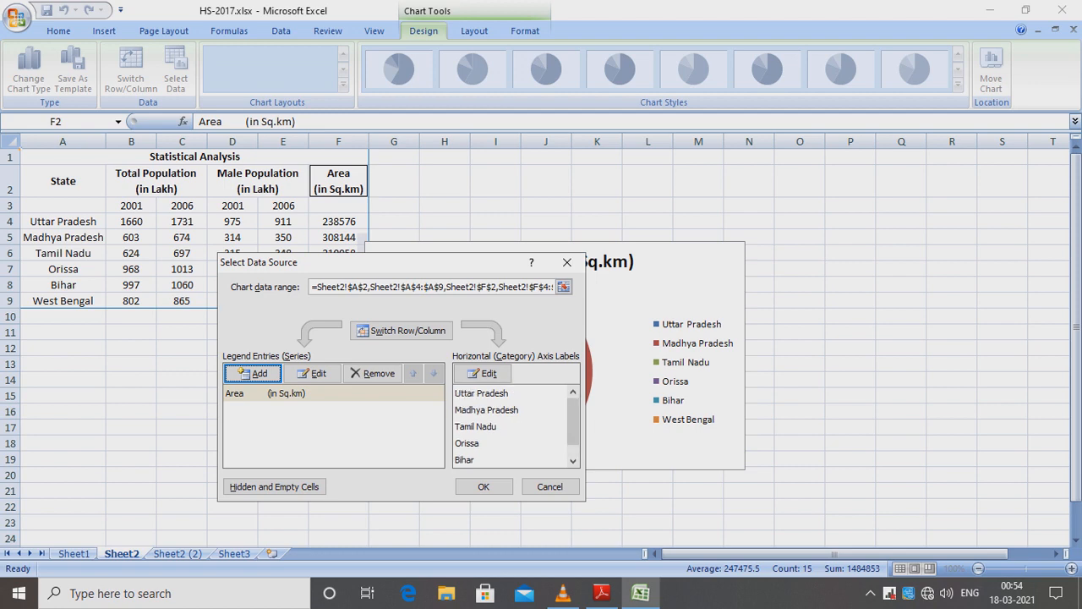
{"action": "left_click", "coordinate": [482, 487]}
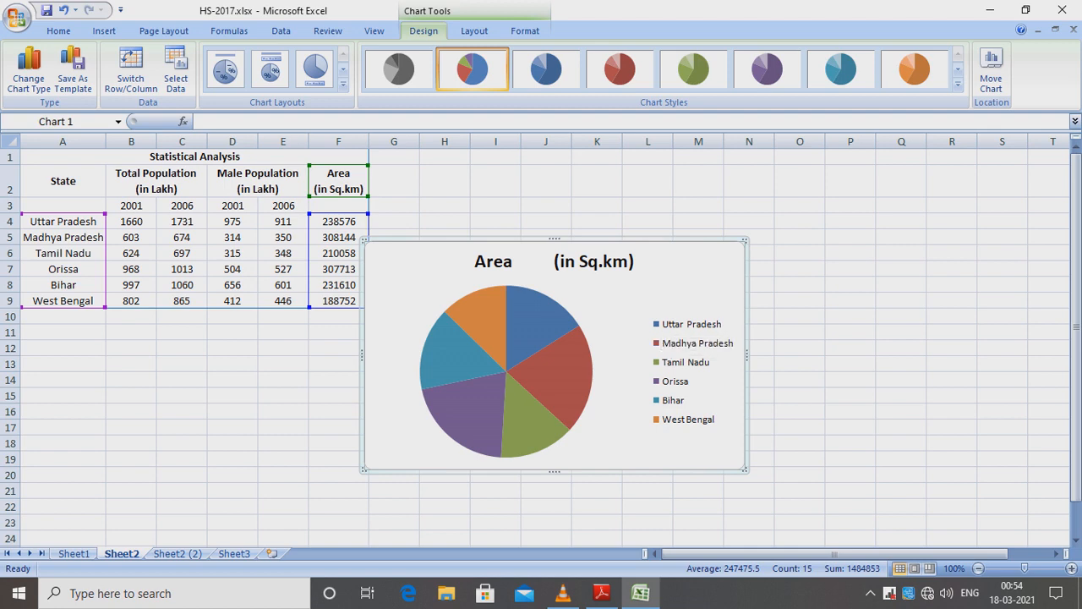
- Inspect the values and percentages of the pie slices, and review the exam tasks in the PDF in Adobe Reader
{"action": "mouse_move", "coordinate": [508, 420]}
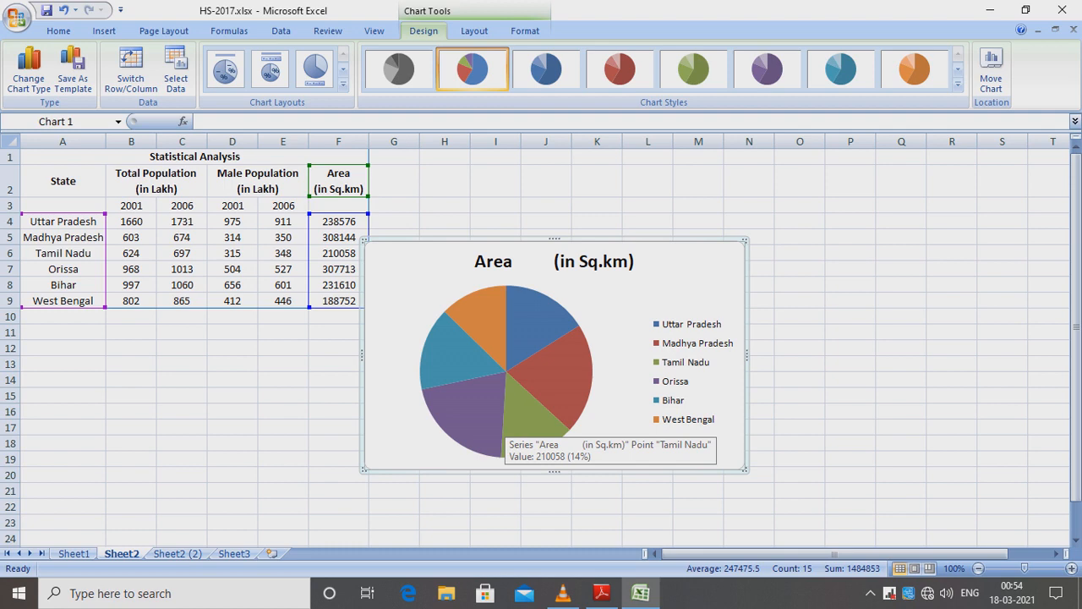
{"action": "mouse_move", "coordinate": [465, 354]}
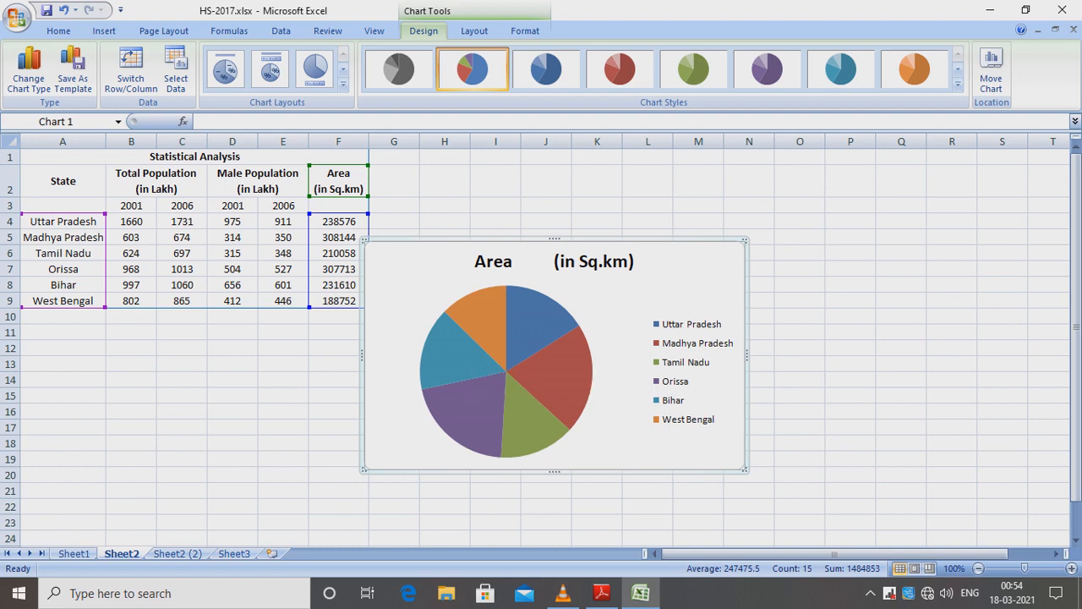
{"action": "mouse_move", "coordinate": [532, 334]}
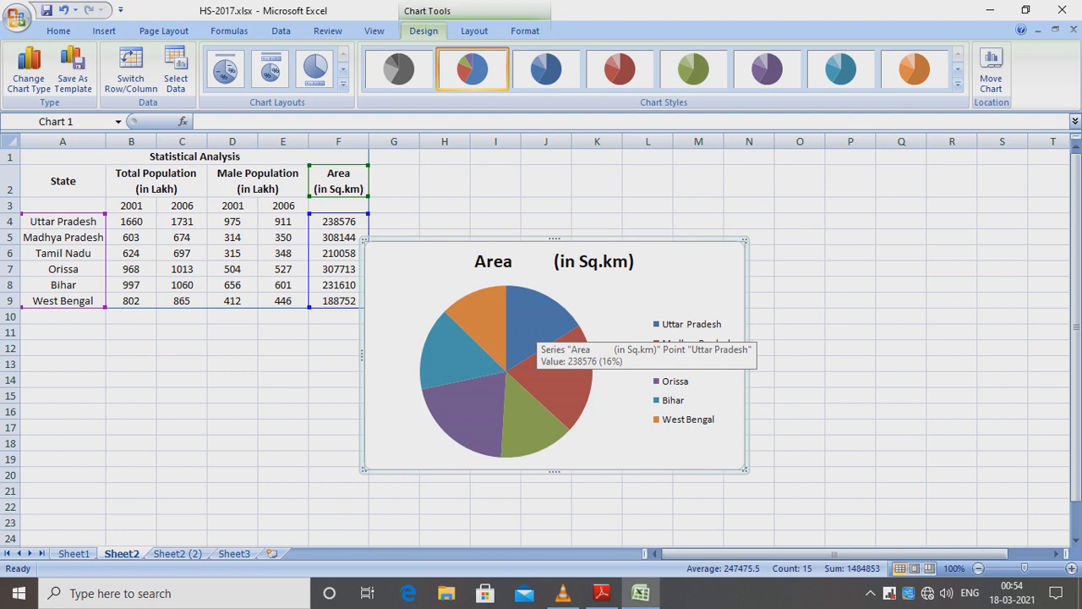
{"action": "mouse_move", "coordinate": [552, 372]}
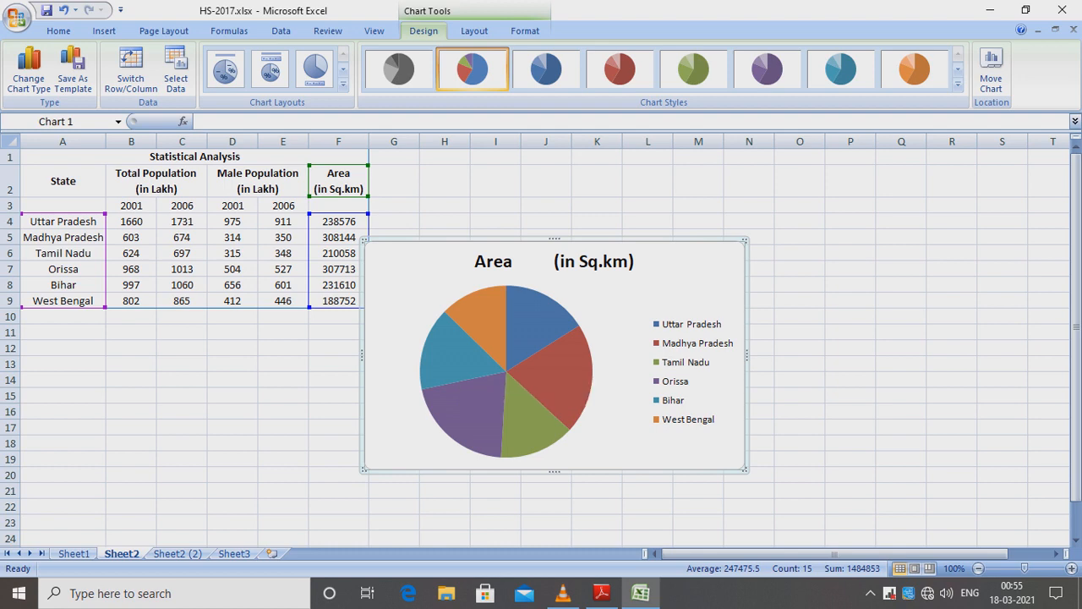
{"action": "mouse_move", "coordinate": [497, 400]}
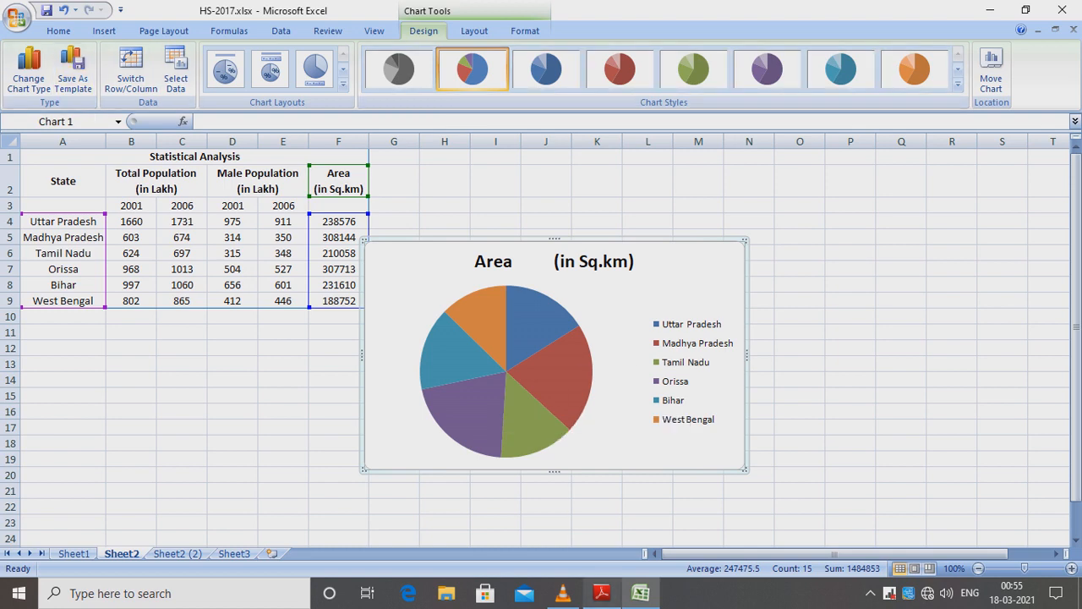
{"action": "left_click", "coordinate": [601, 593]}
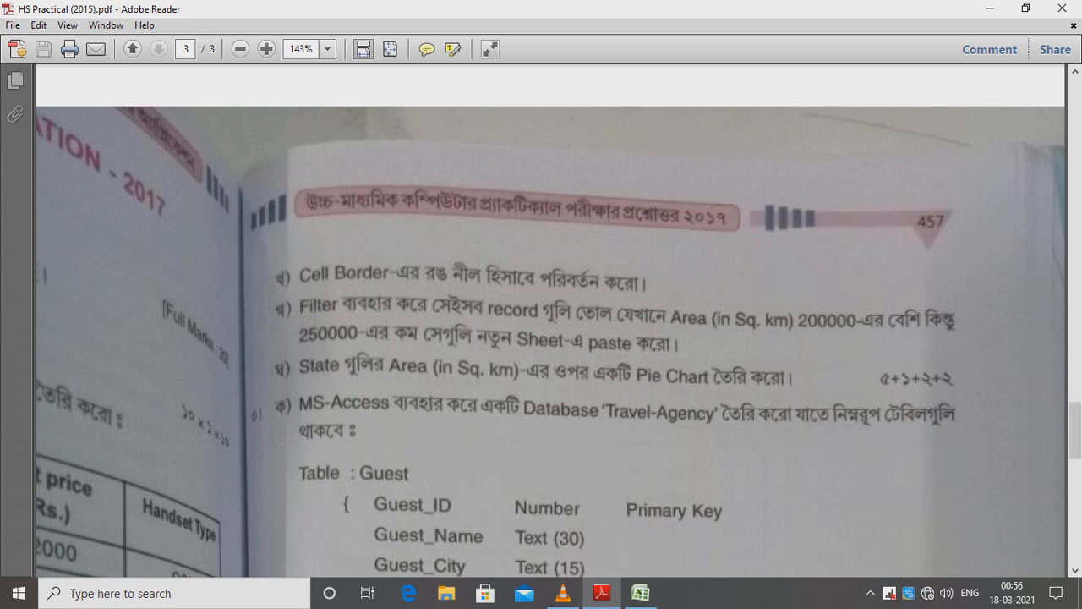
{"action": "scroll", "coordinate": [550, 322], "scroll_direction": "down", "scroll_amount": 1}
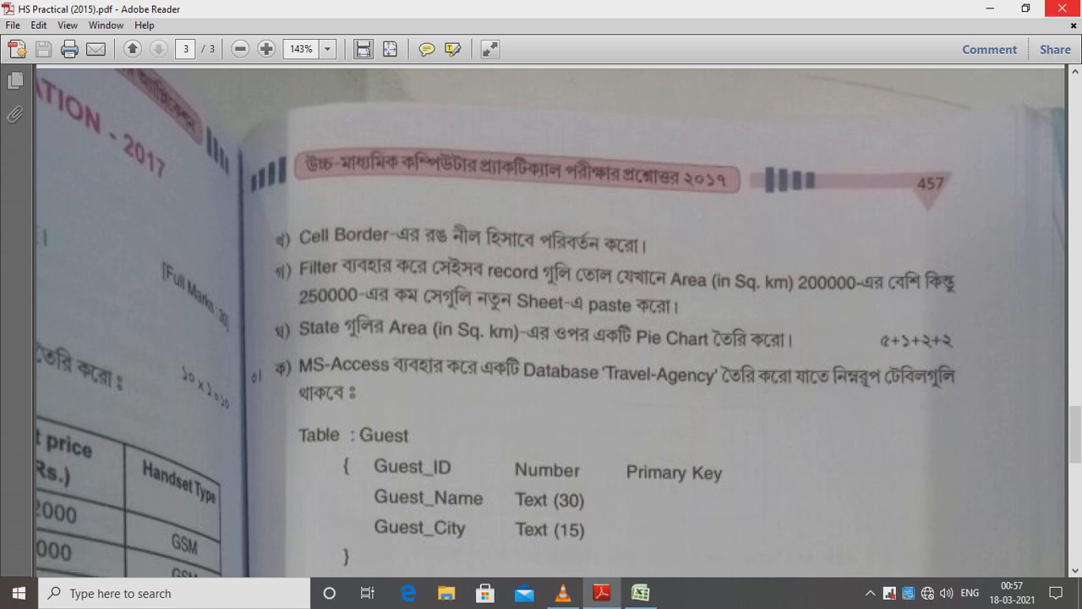
- Close the exam PDF in Adobe Reader and close the HS-2017.xlsx workbook with Excel
{"action": "left_click", "coordinate": [1062, 7]}
{"action": "left_click", "coordinate": [1062, 9]}
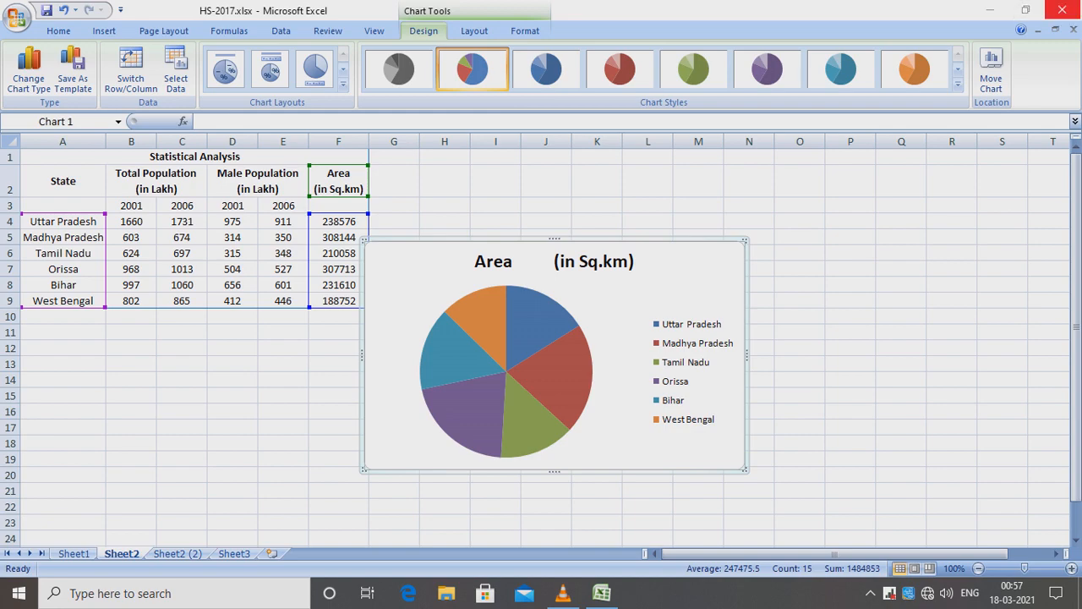
{"action": "left_click", "coordinate": [481, 336]}
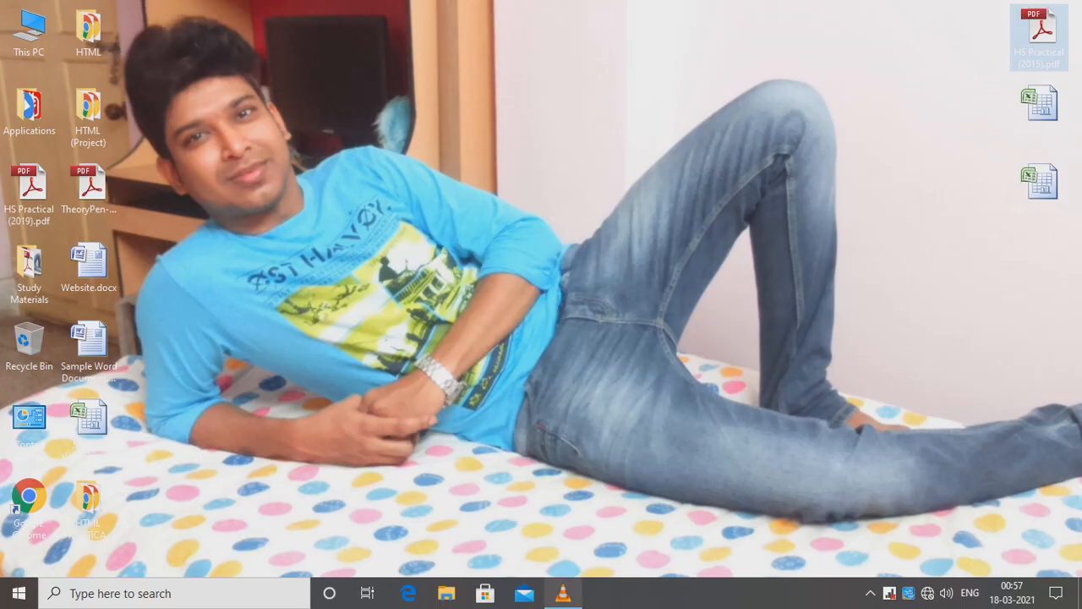
{"action": "left_click", "coordinate": [563, 593]}
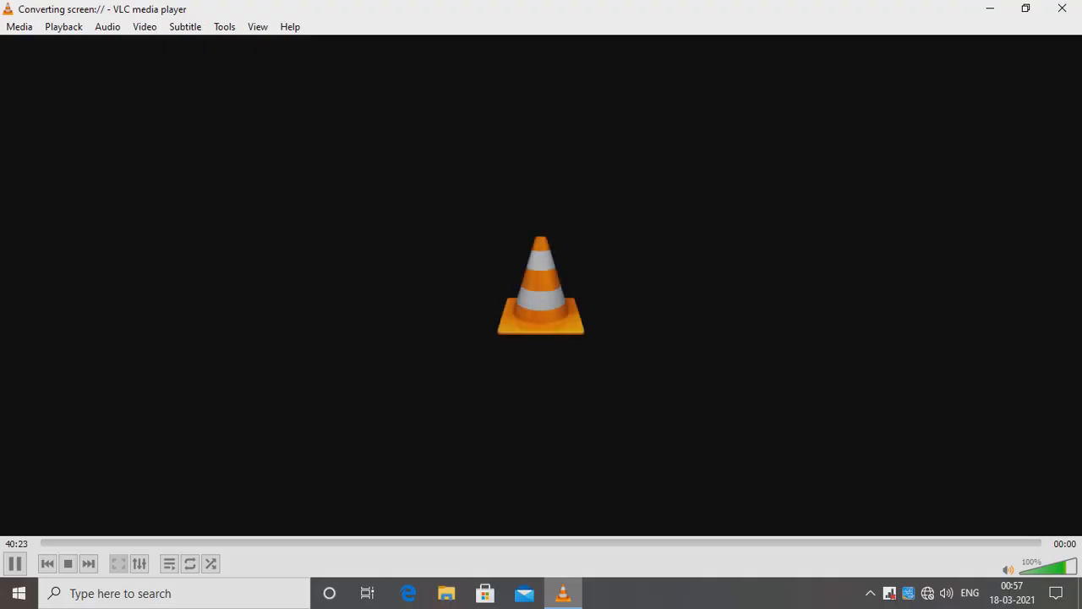